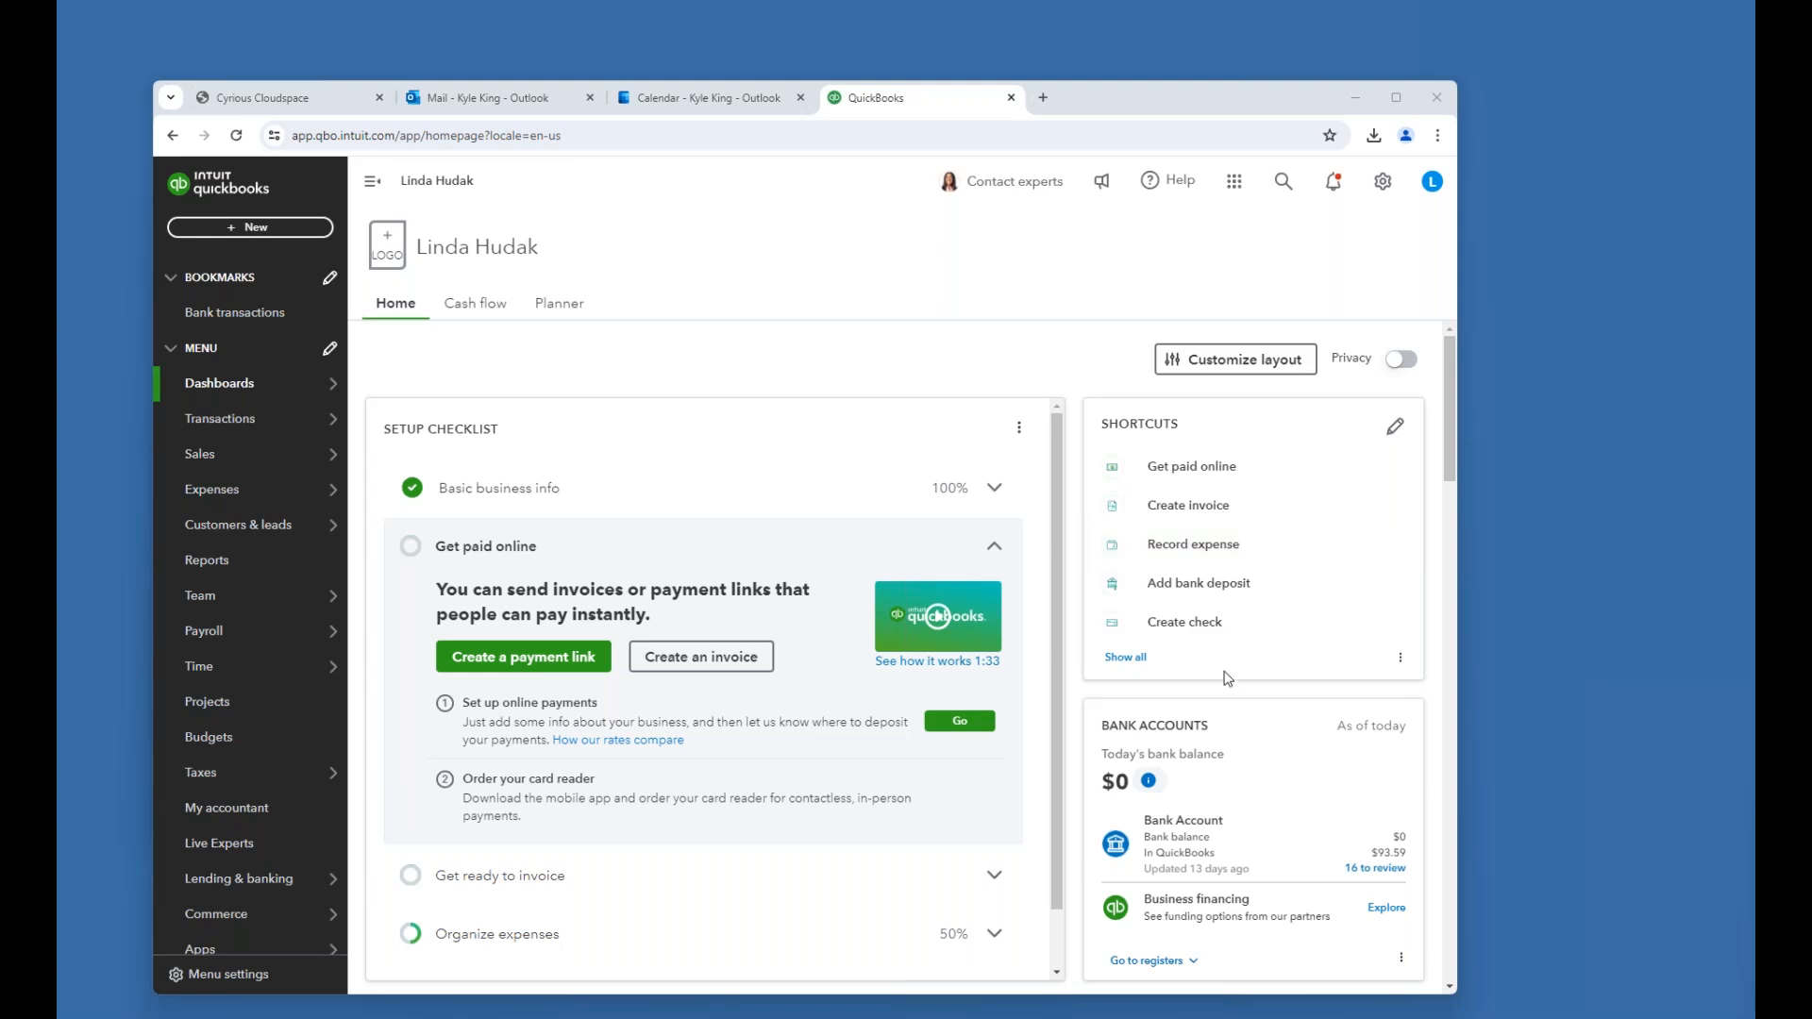
Switch to Cyrious Control, maximize it, and open the QB Detailed Payments Online Test export from the financial GL exports.
click(1251, 1018)
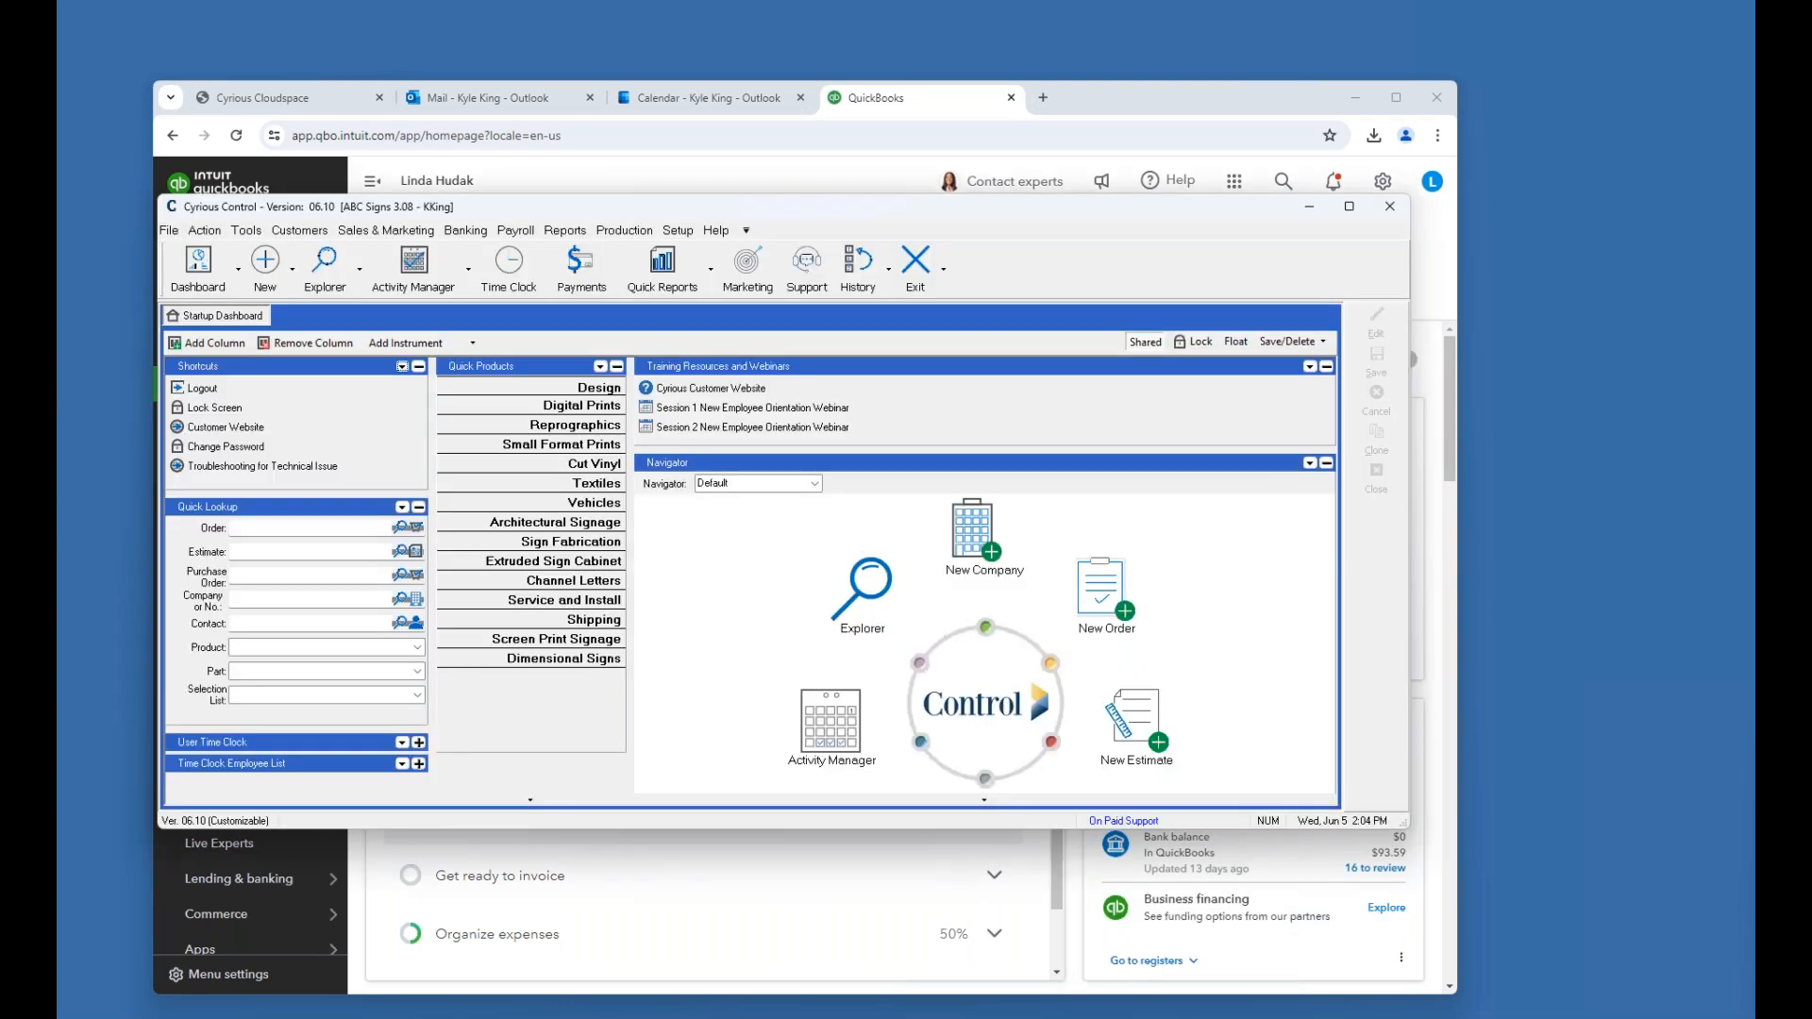
double_click(722, 206)
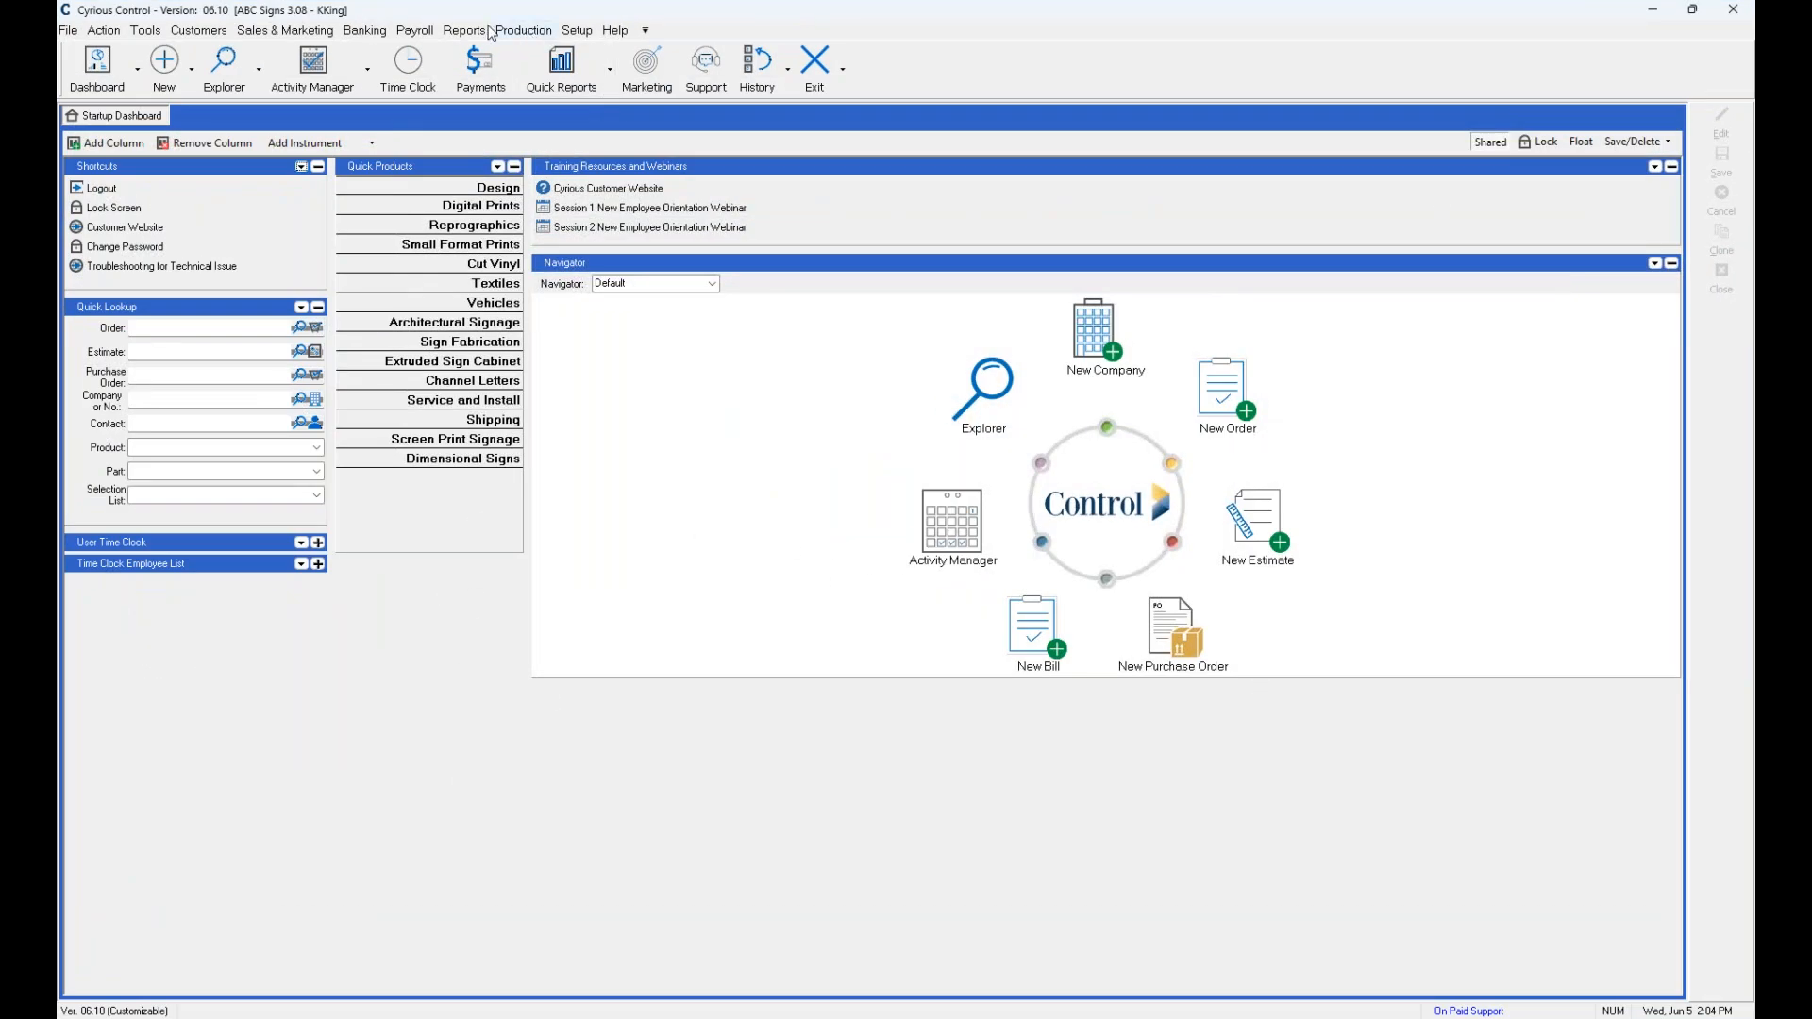
click(464, 31)
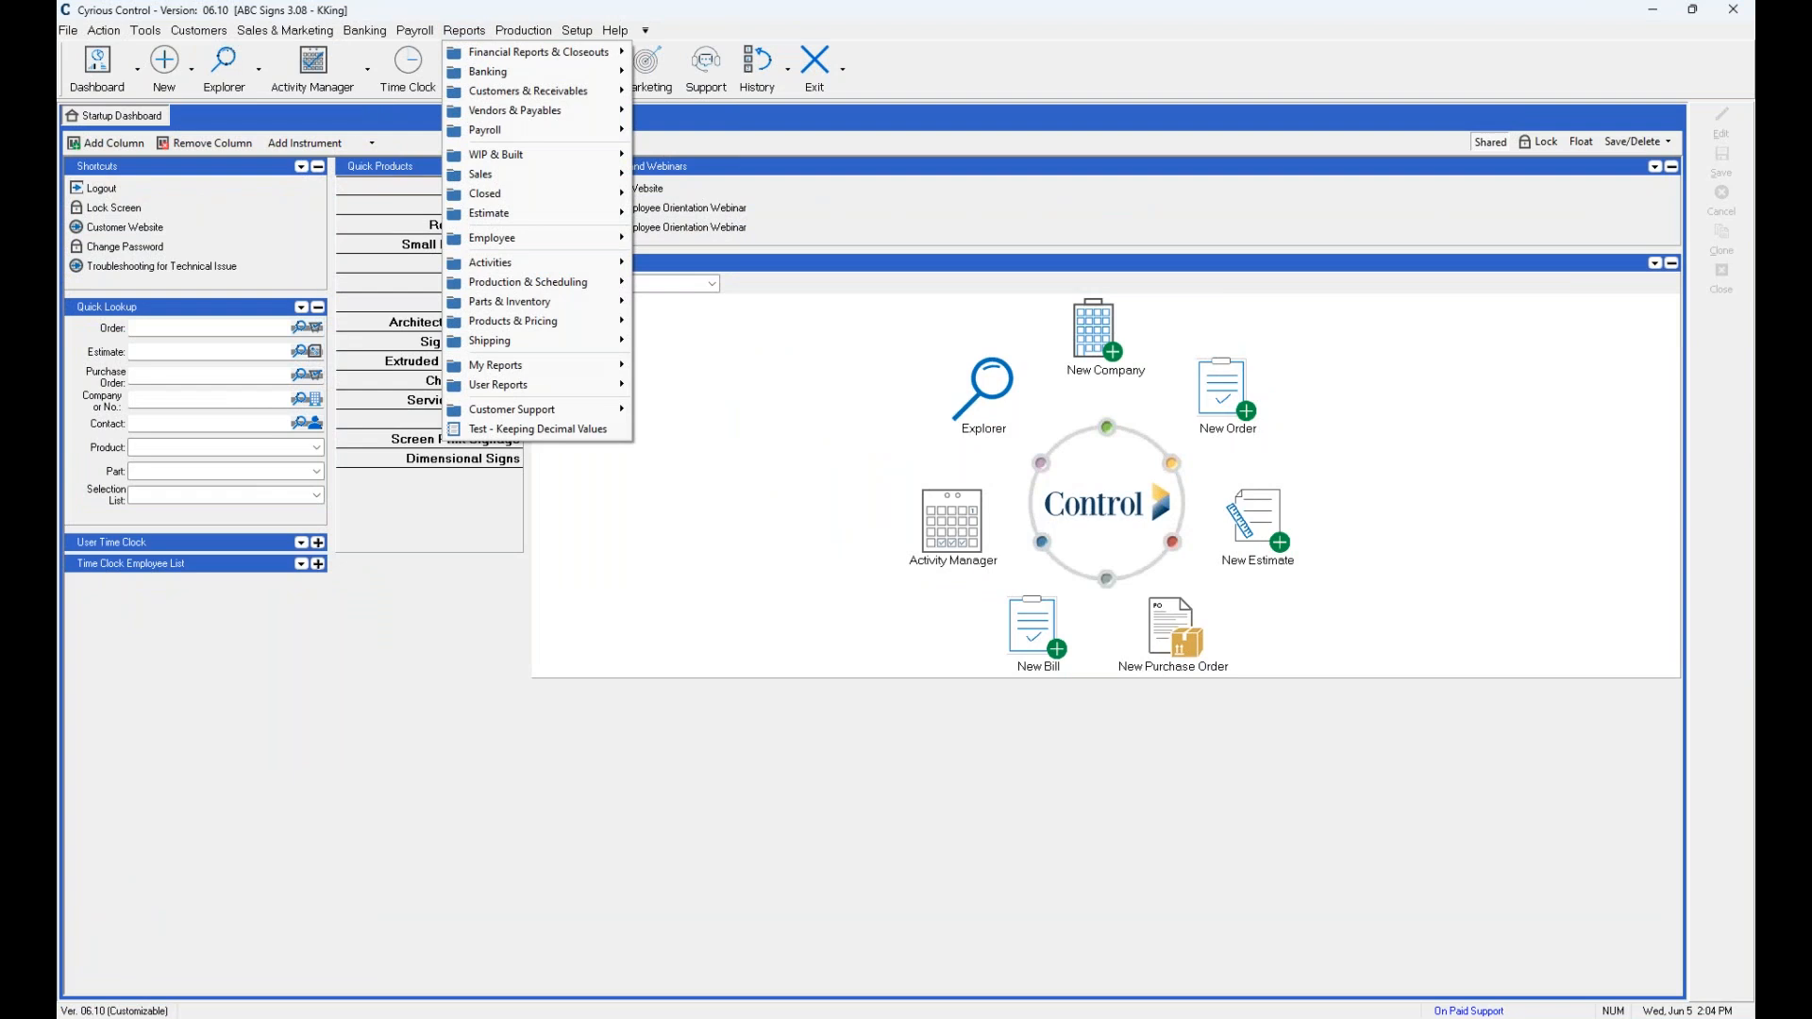
mouse_move(534, 52)
mouse_move(752, 111)
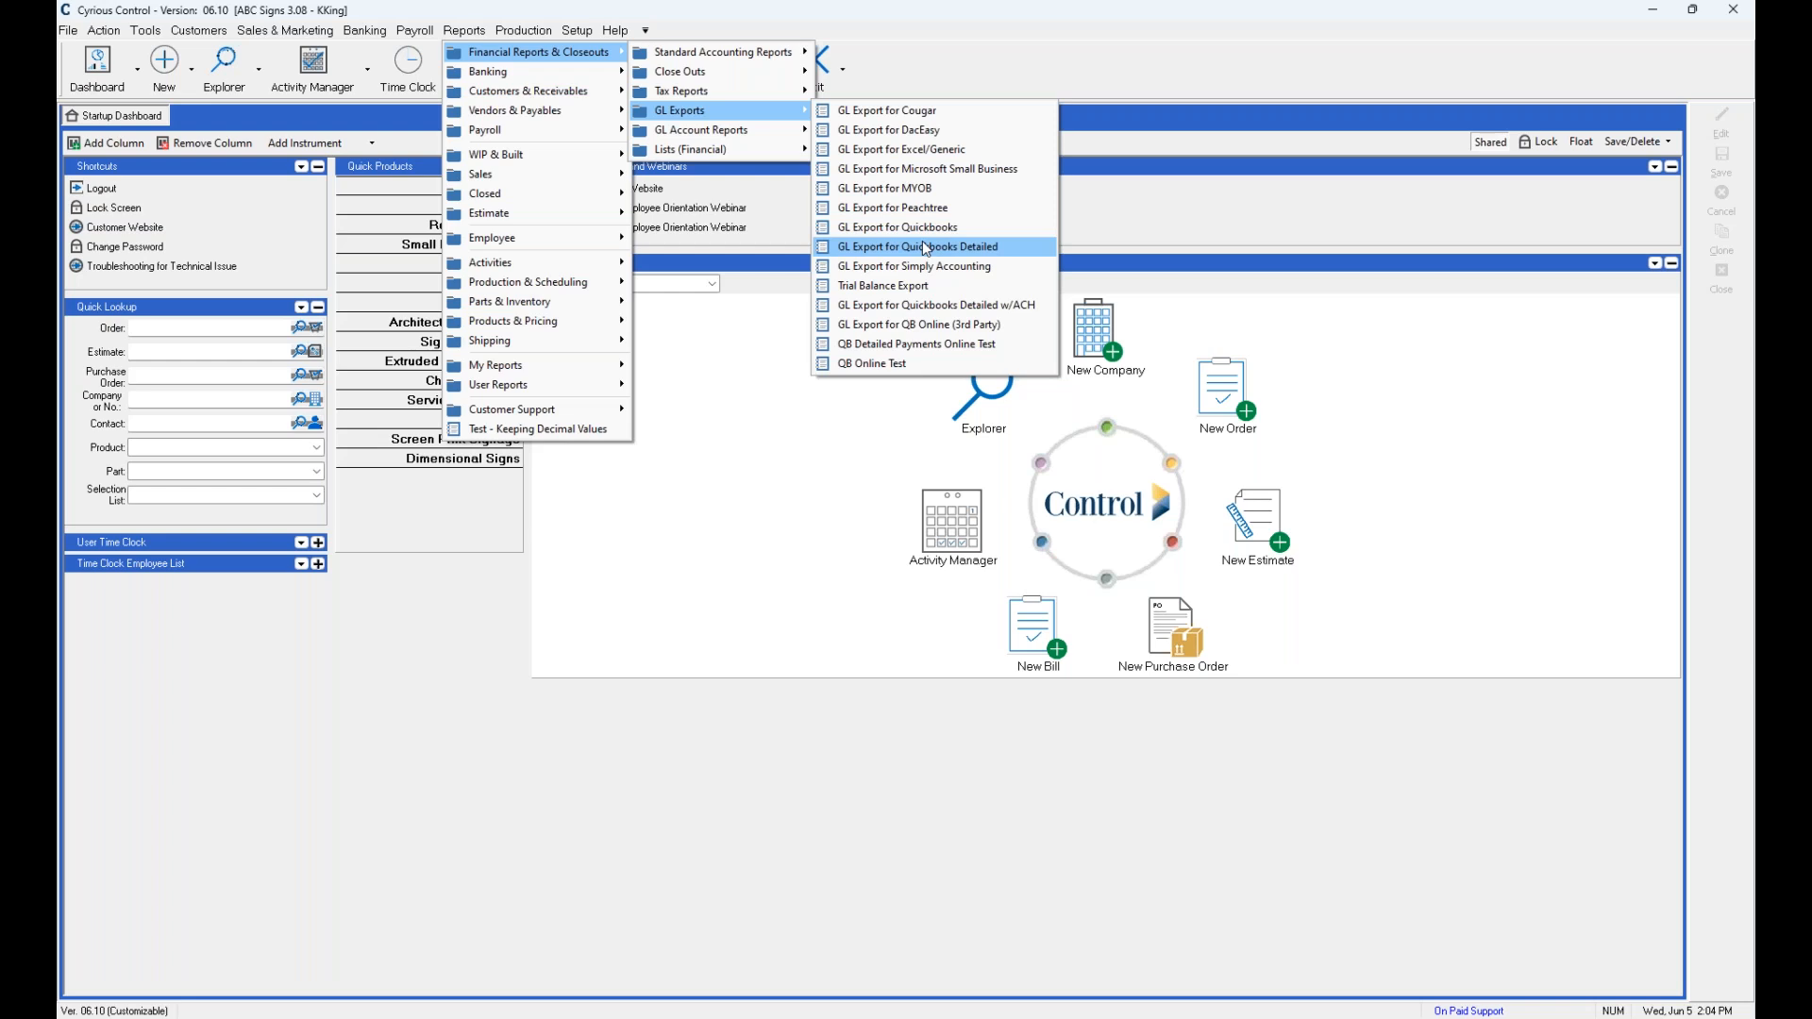
click(887, 351)
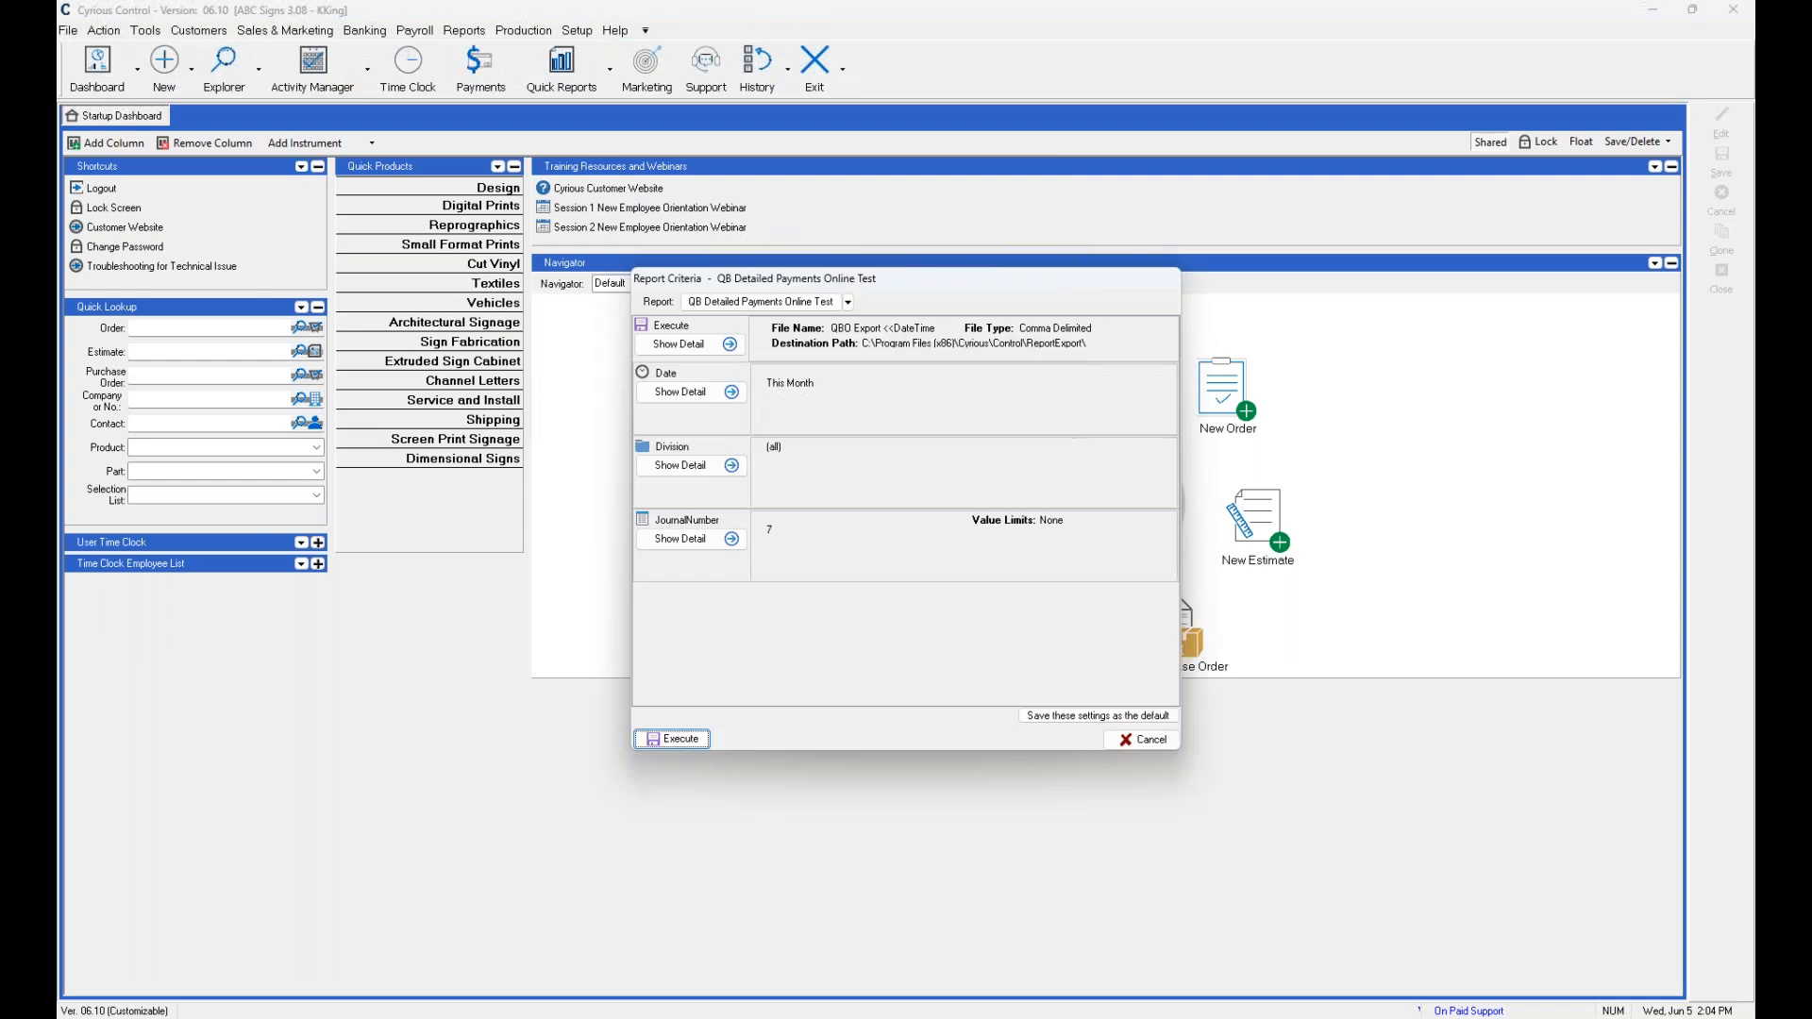
Review the date, division and journal number criteria of the export report.
click(693, 393)
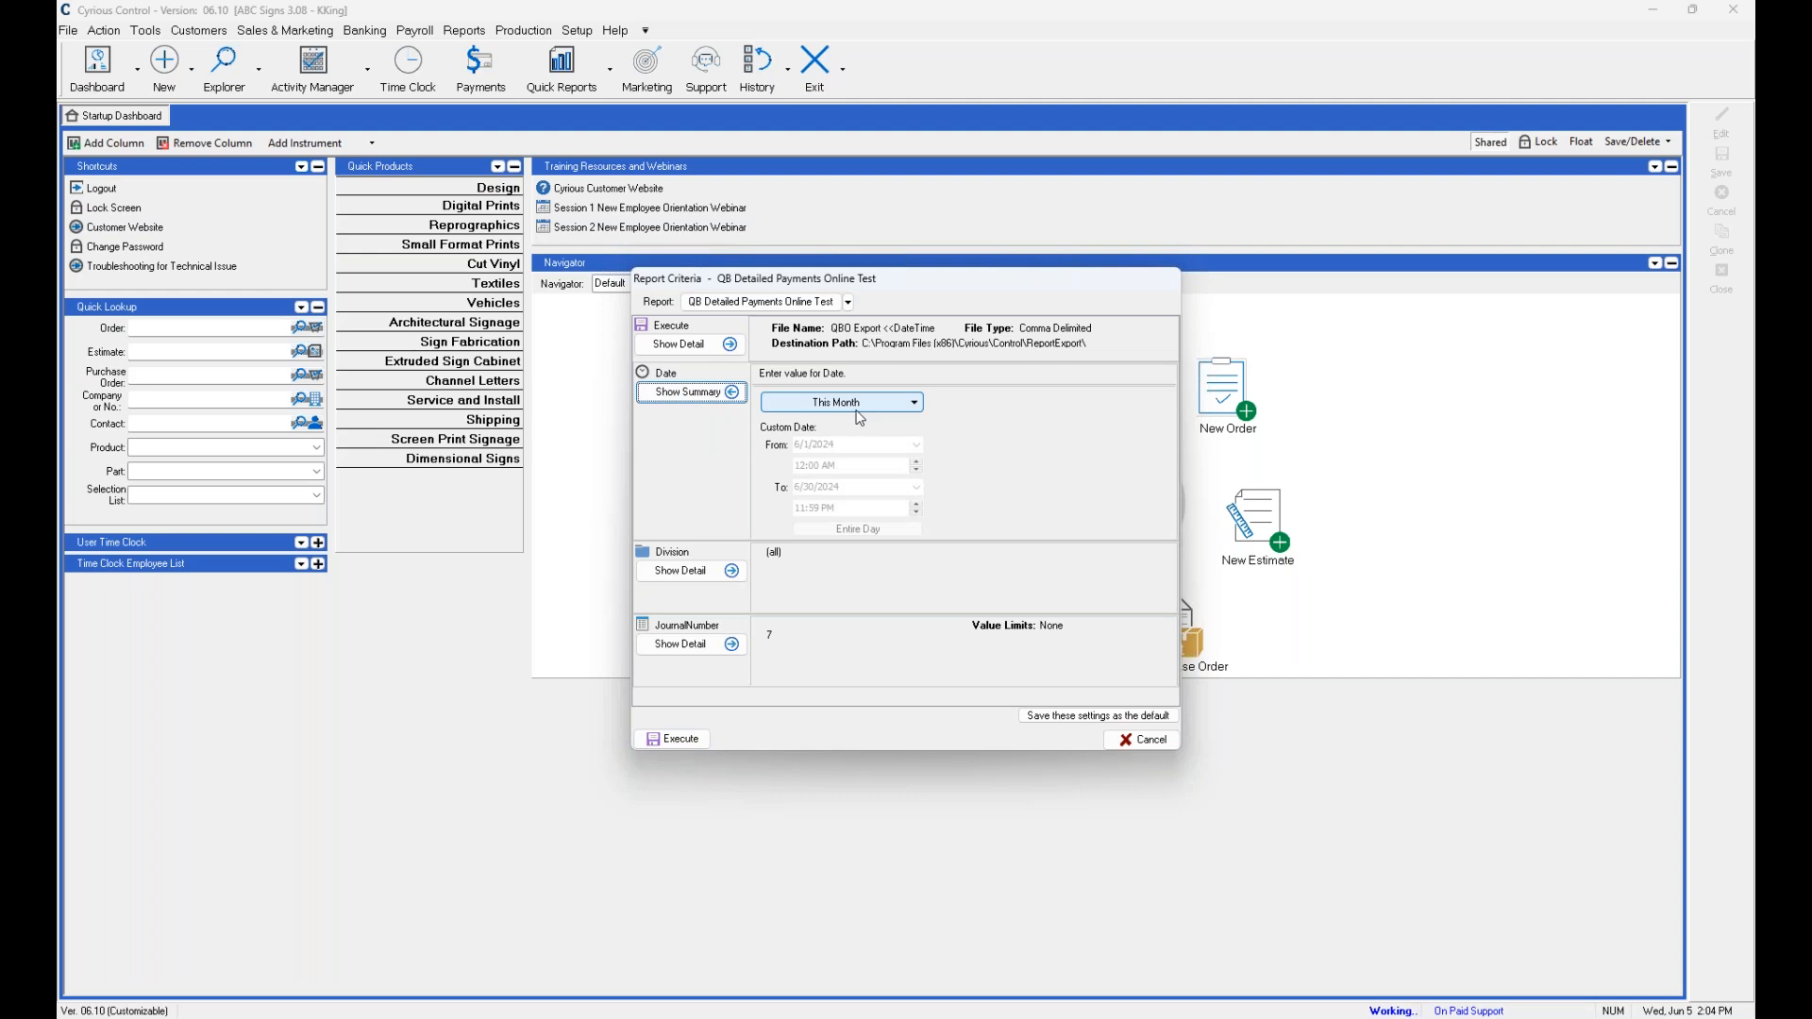
click(688, 573)
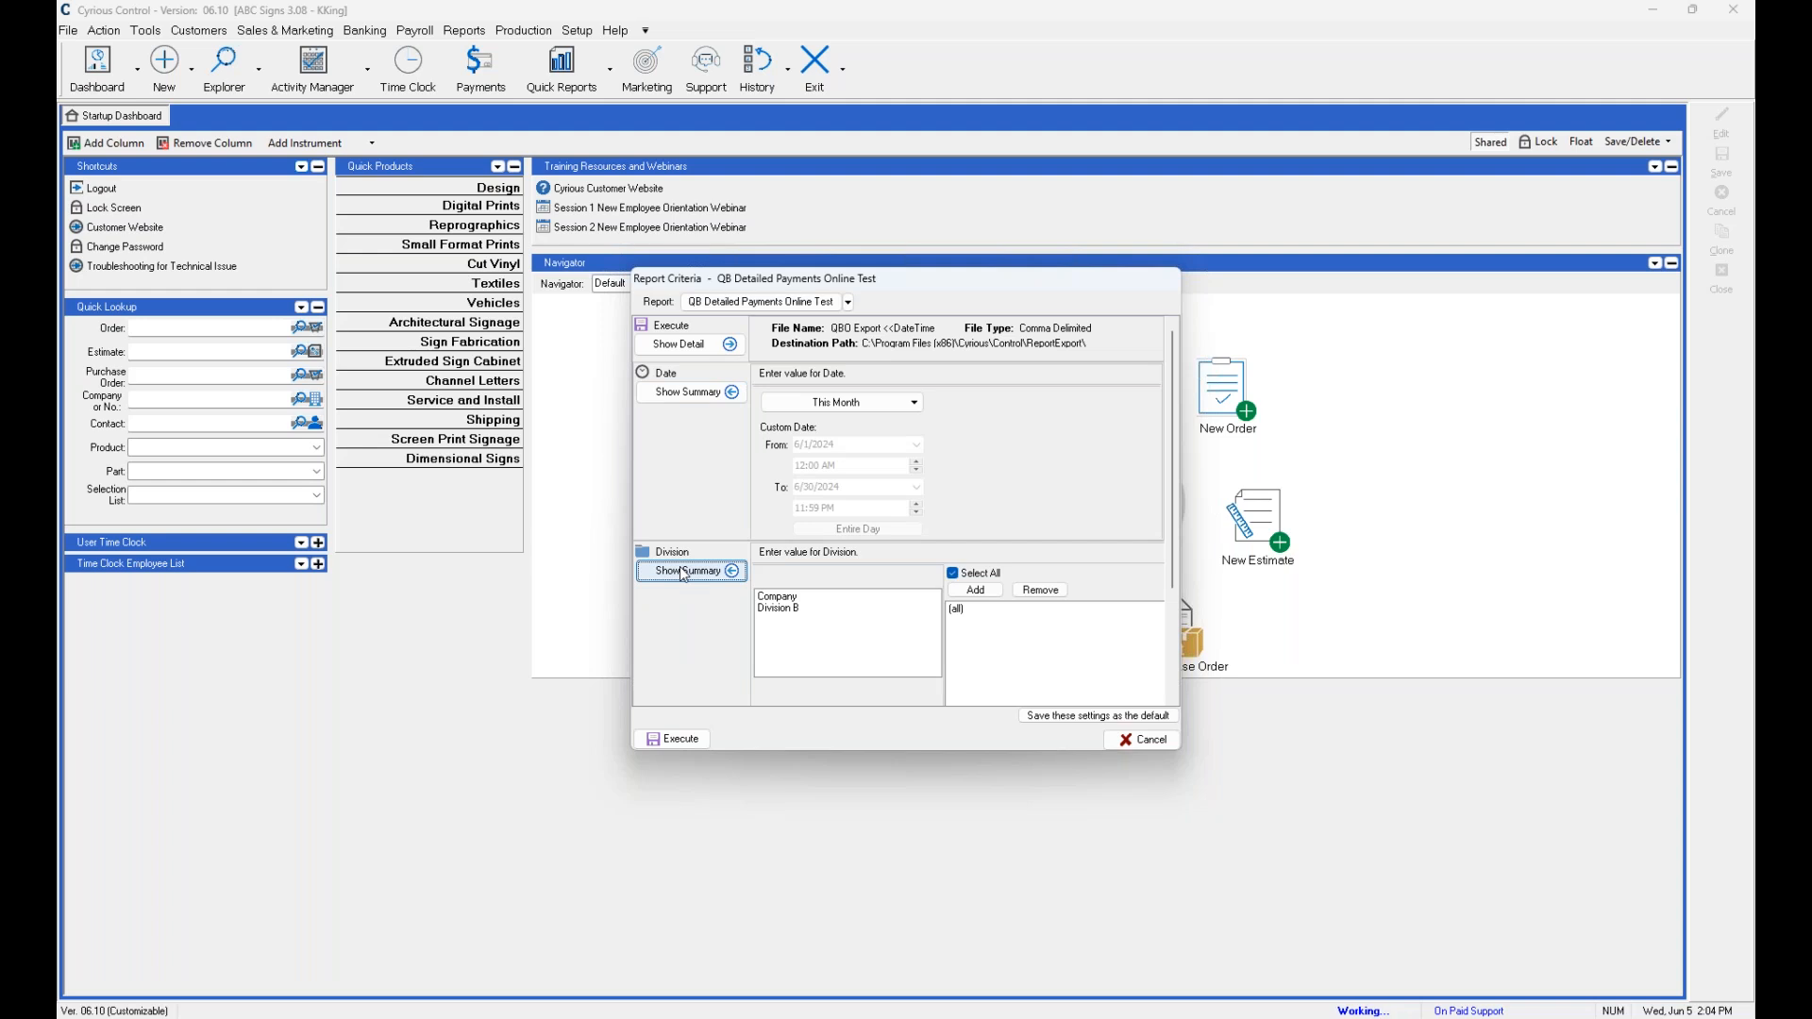
click(684, 573)
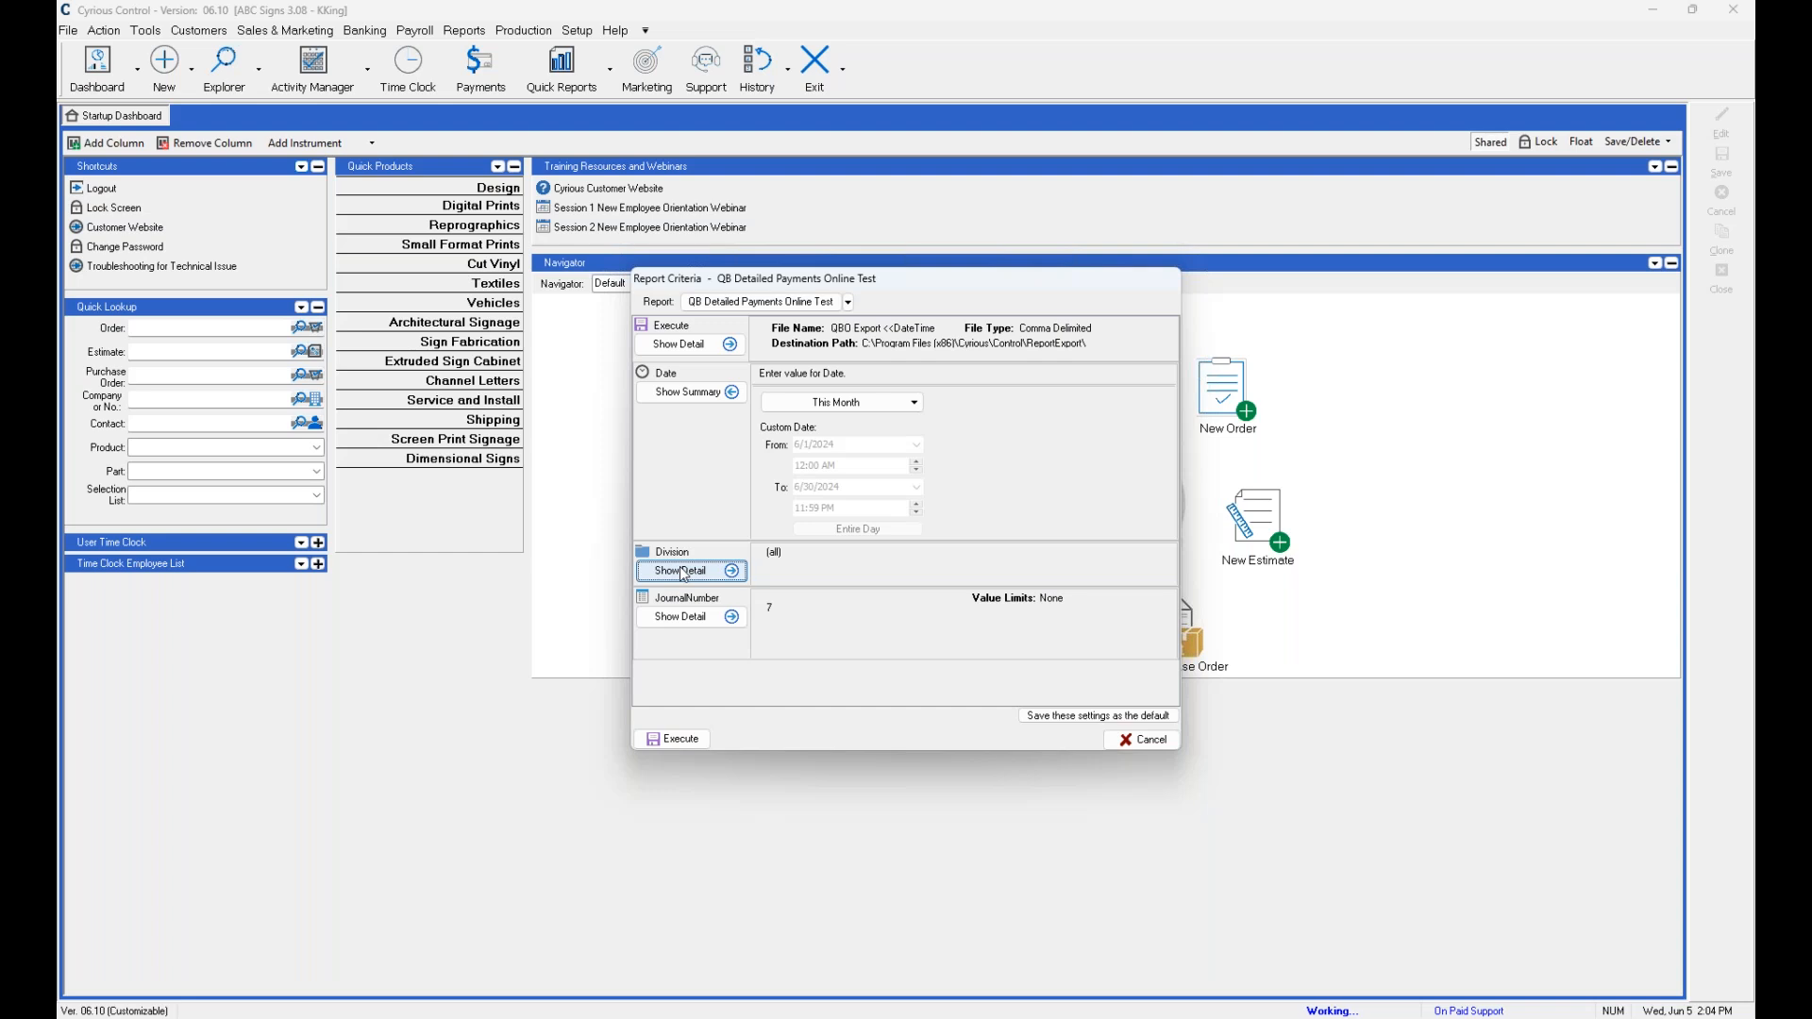
click(704, 621)
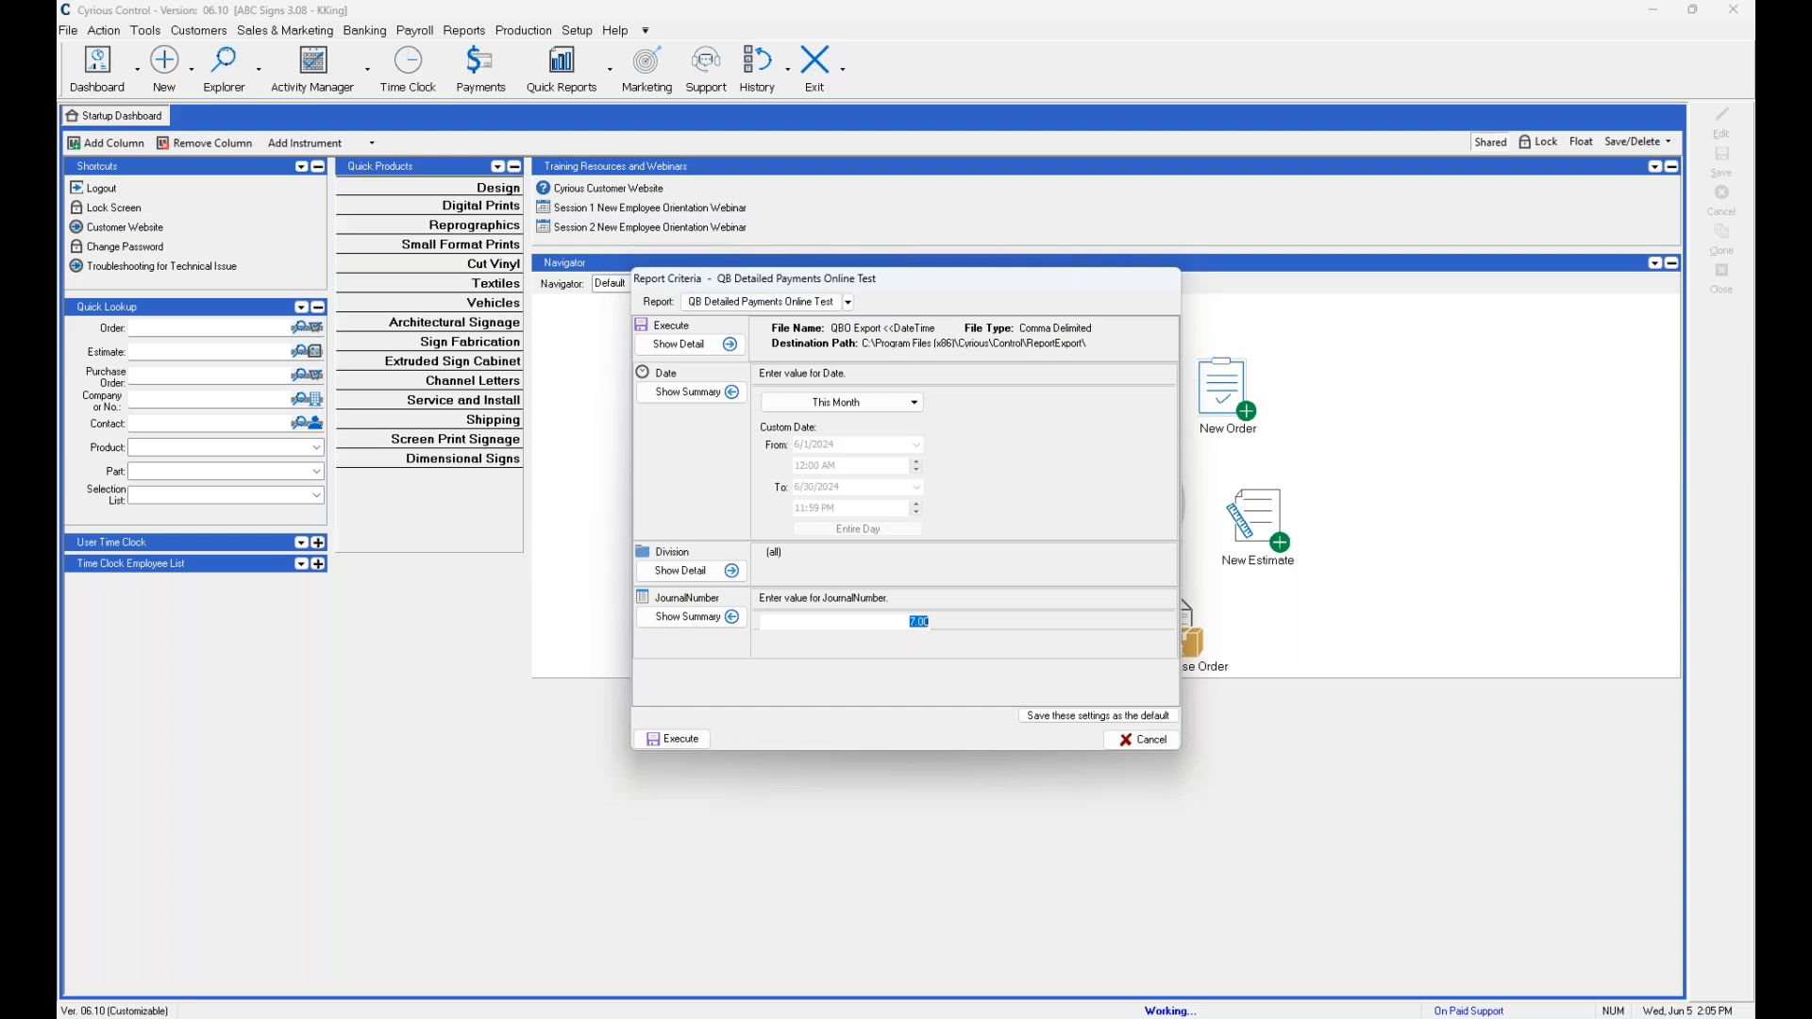
click(768, 622)
double_click(767, 622)
text(12)
click(827, 624)
key(Delete)
key(Delete)
click(1131, 745)
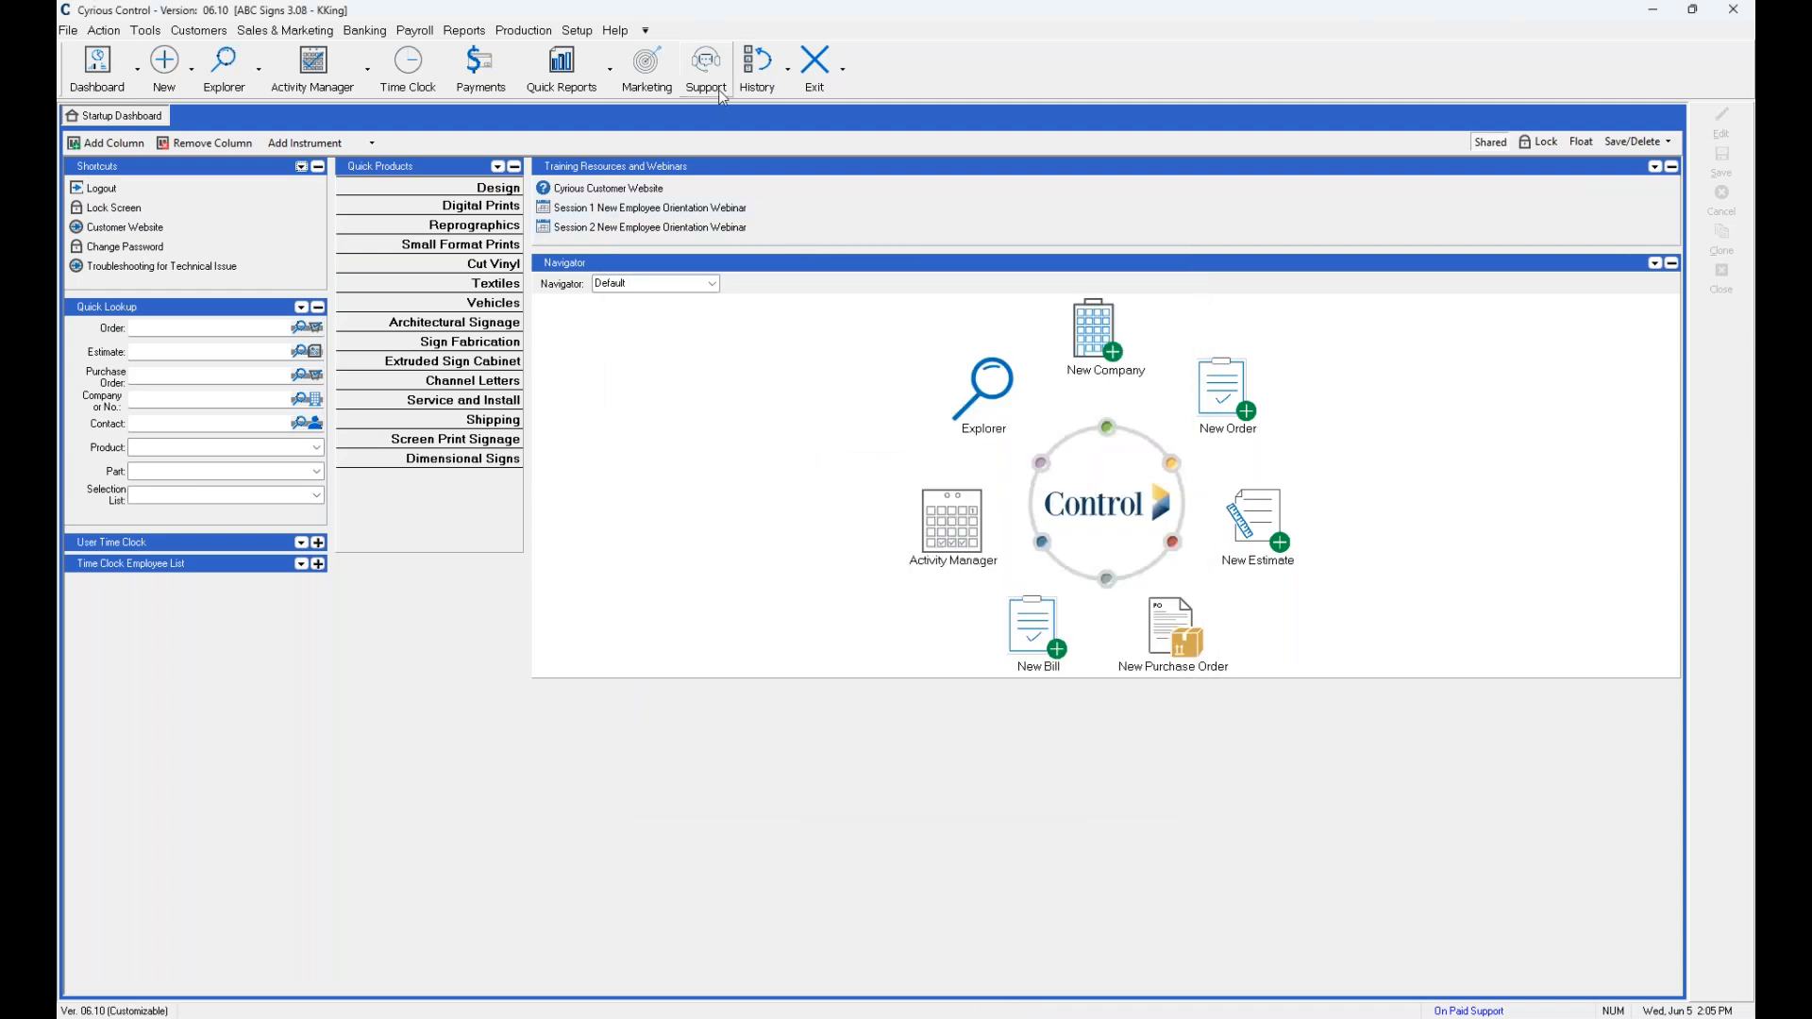
Open the chart of accounts in Accounting Setup and inspect the external account name of Undeposited Amex under Undeposited Funds.
click(578, 30)
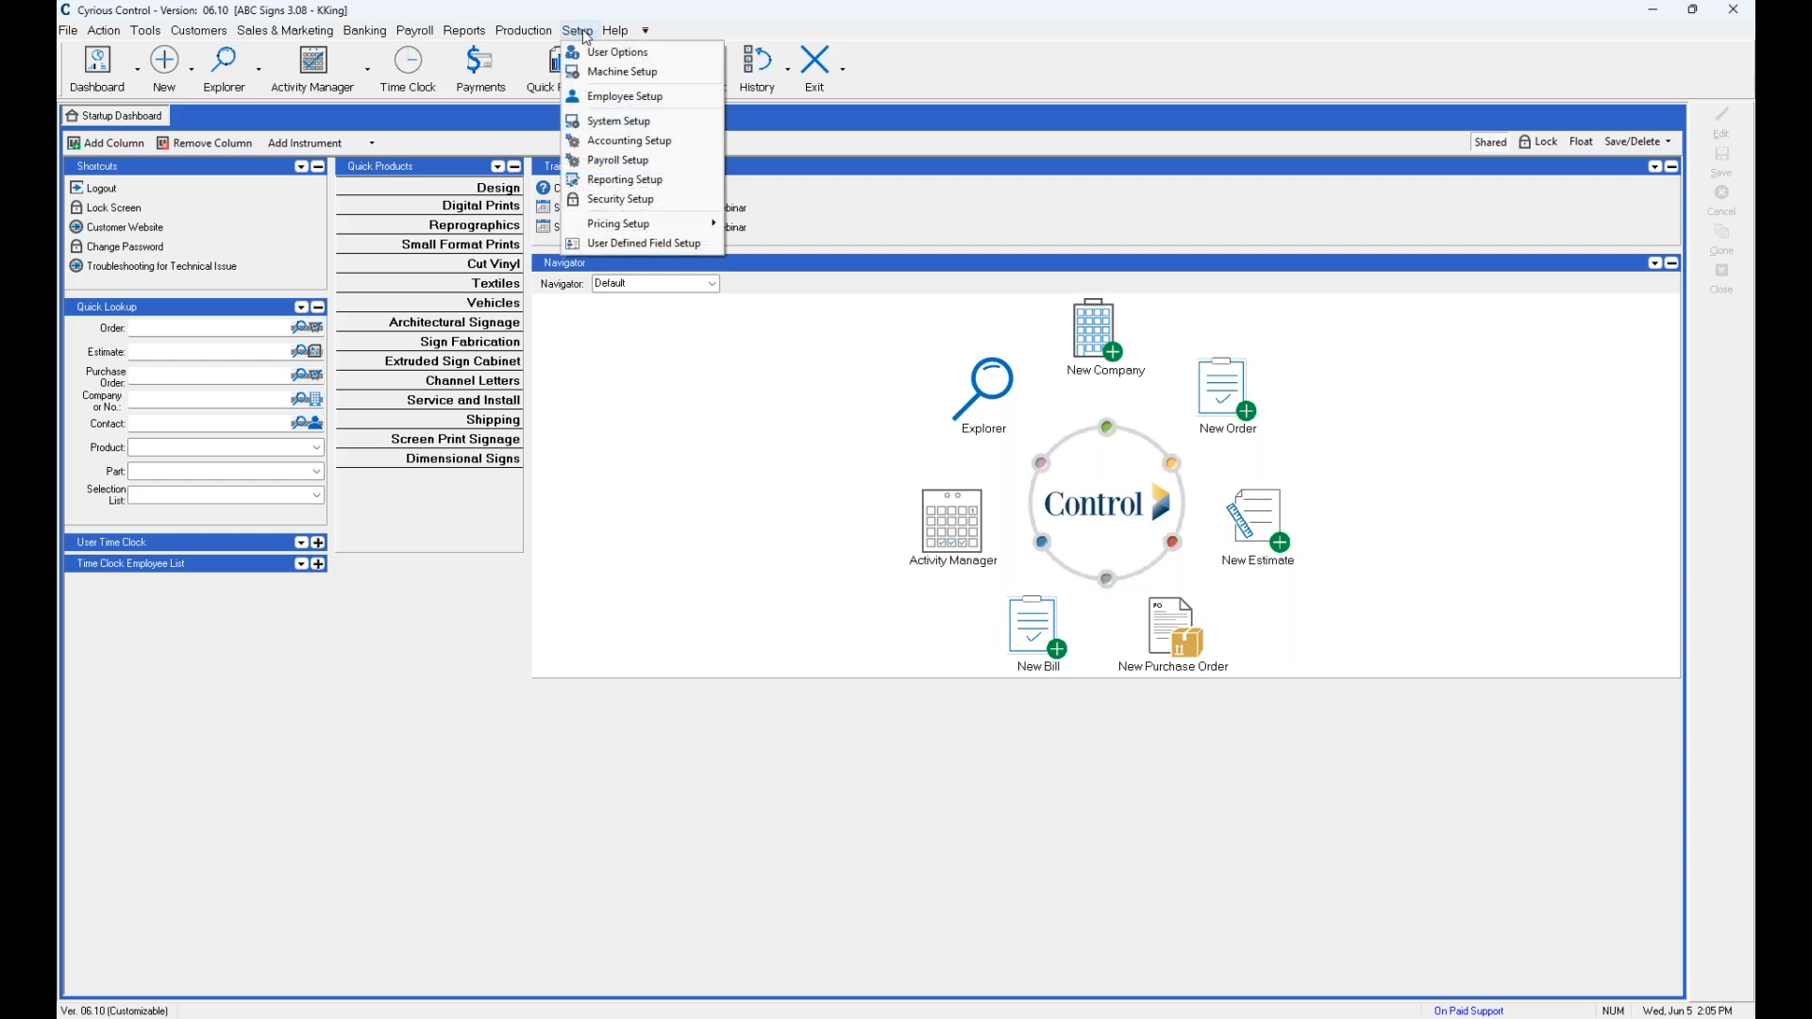
click(601, 140)
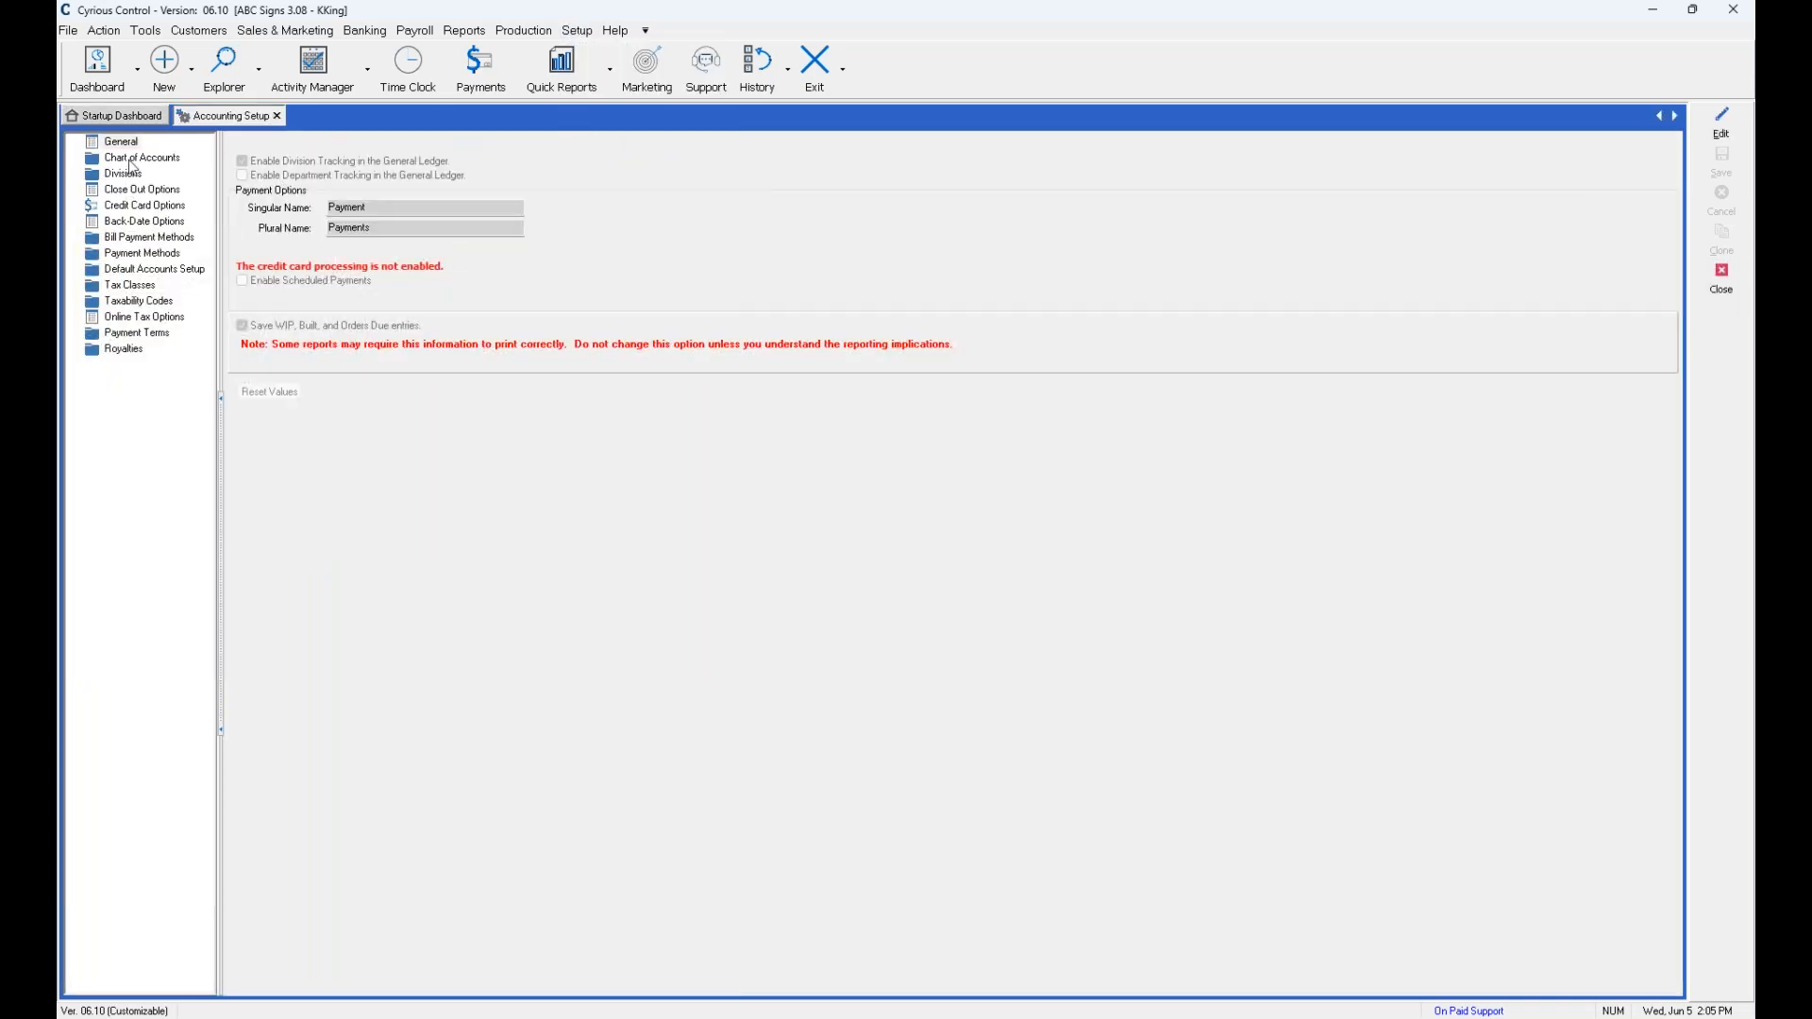
click(132, 158)
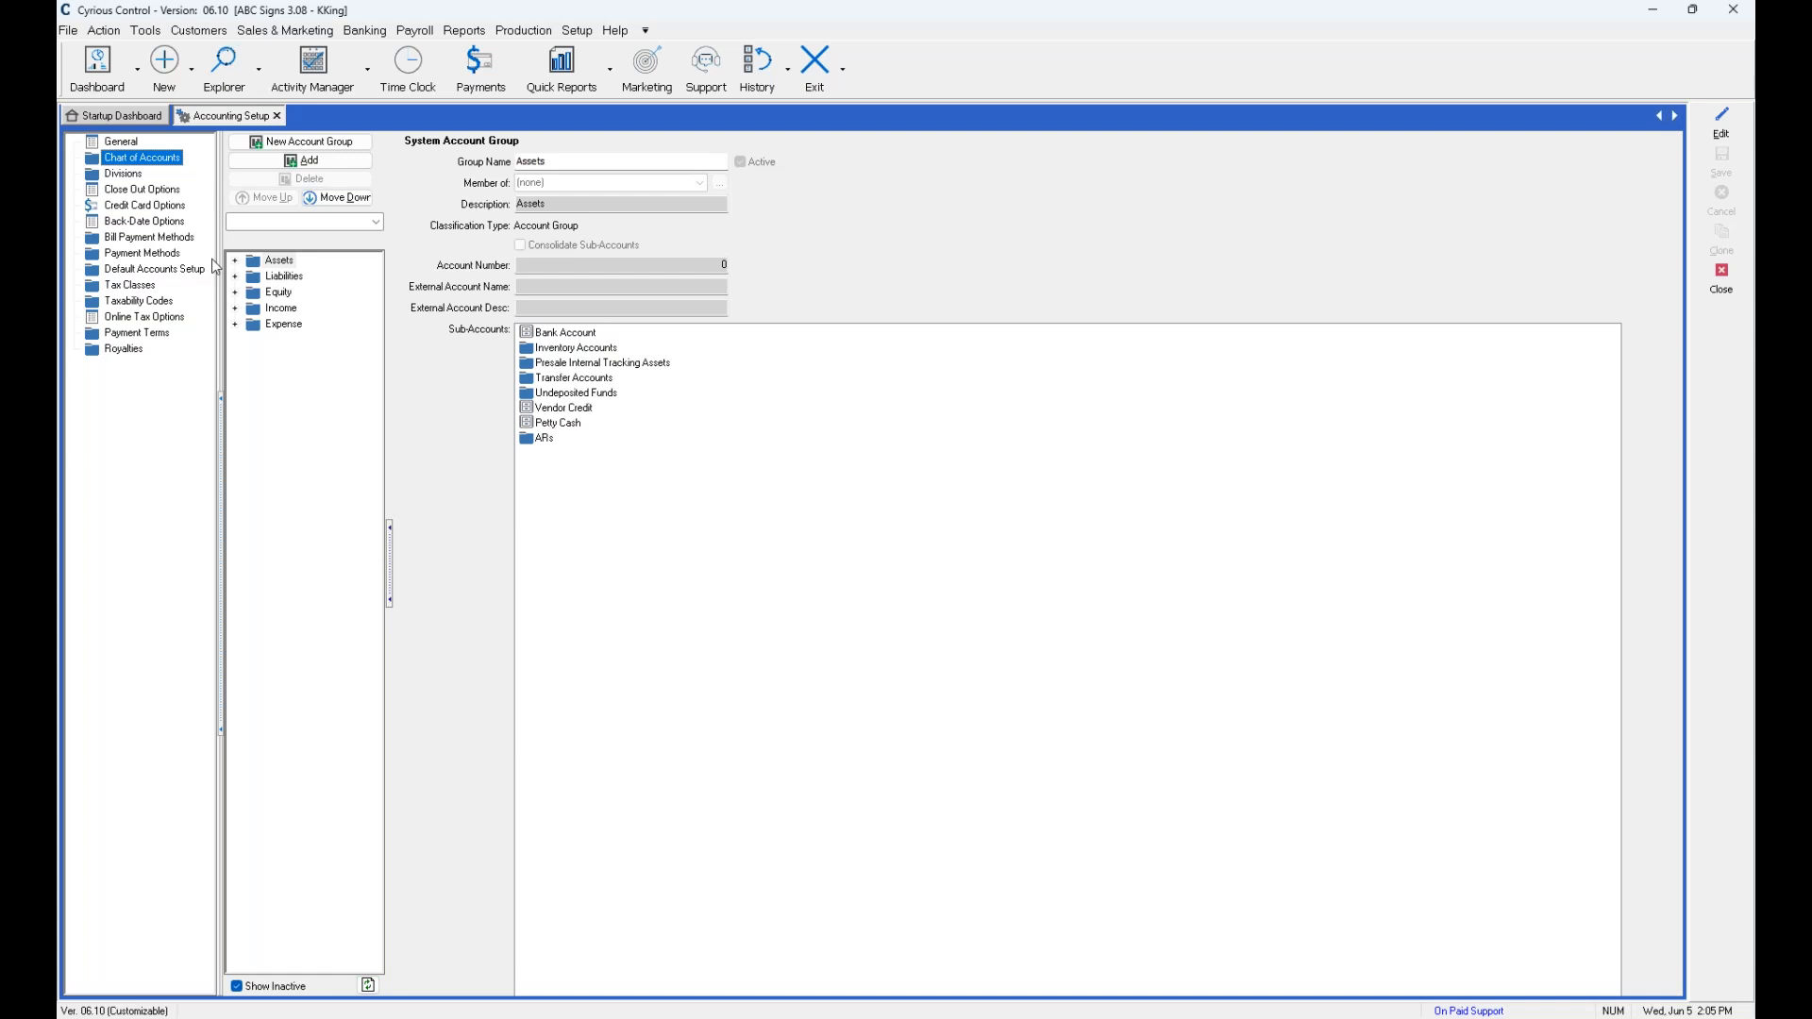
click(235, 262)
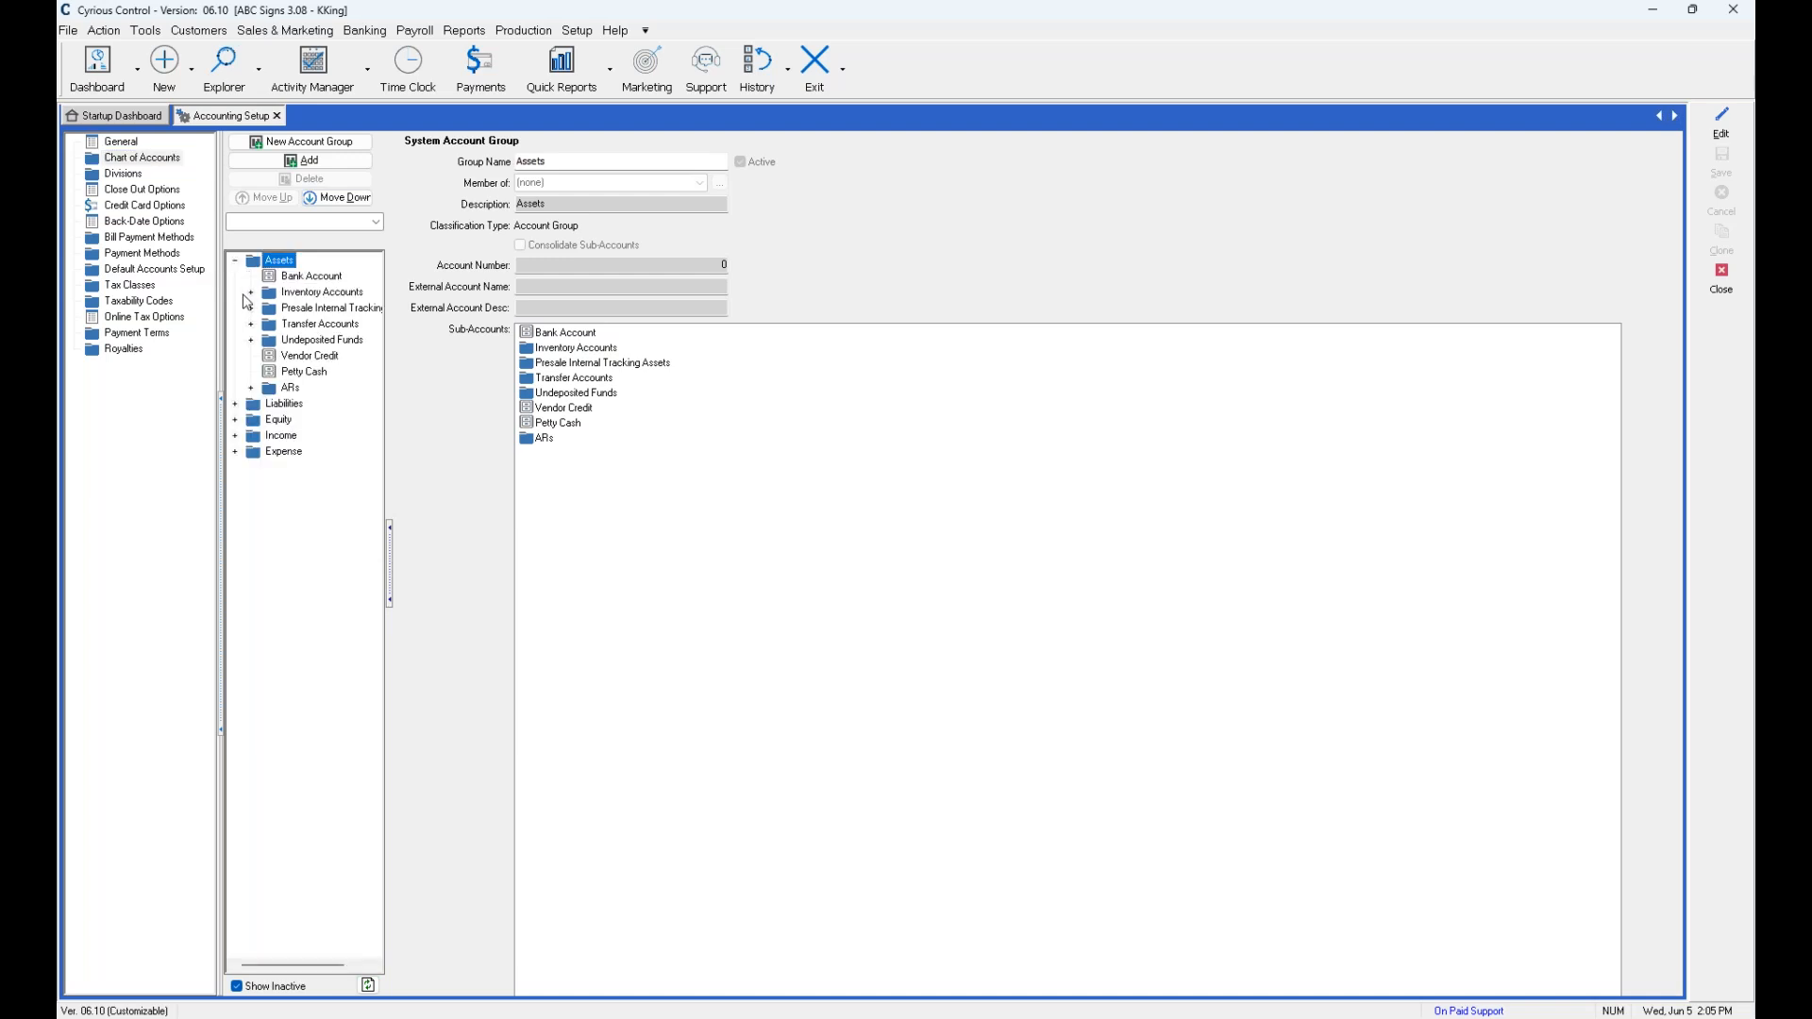
click(251, 342)
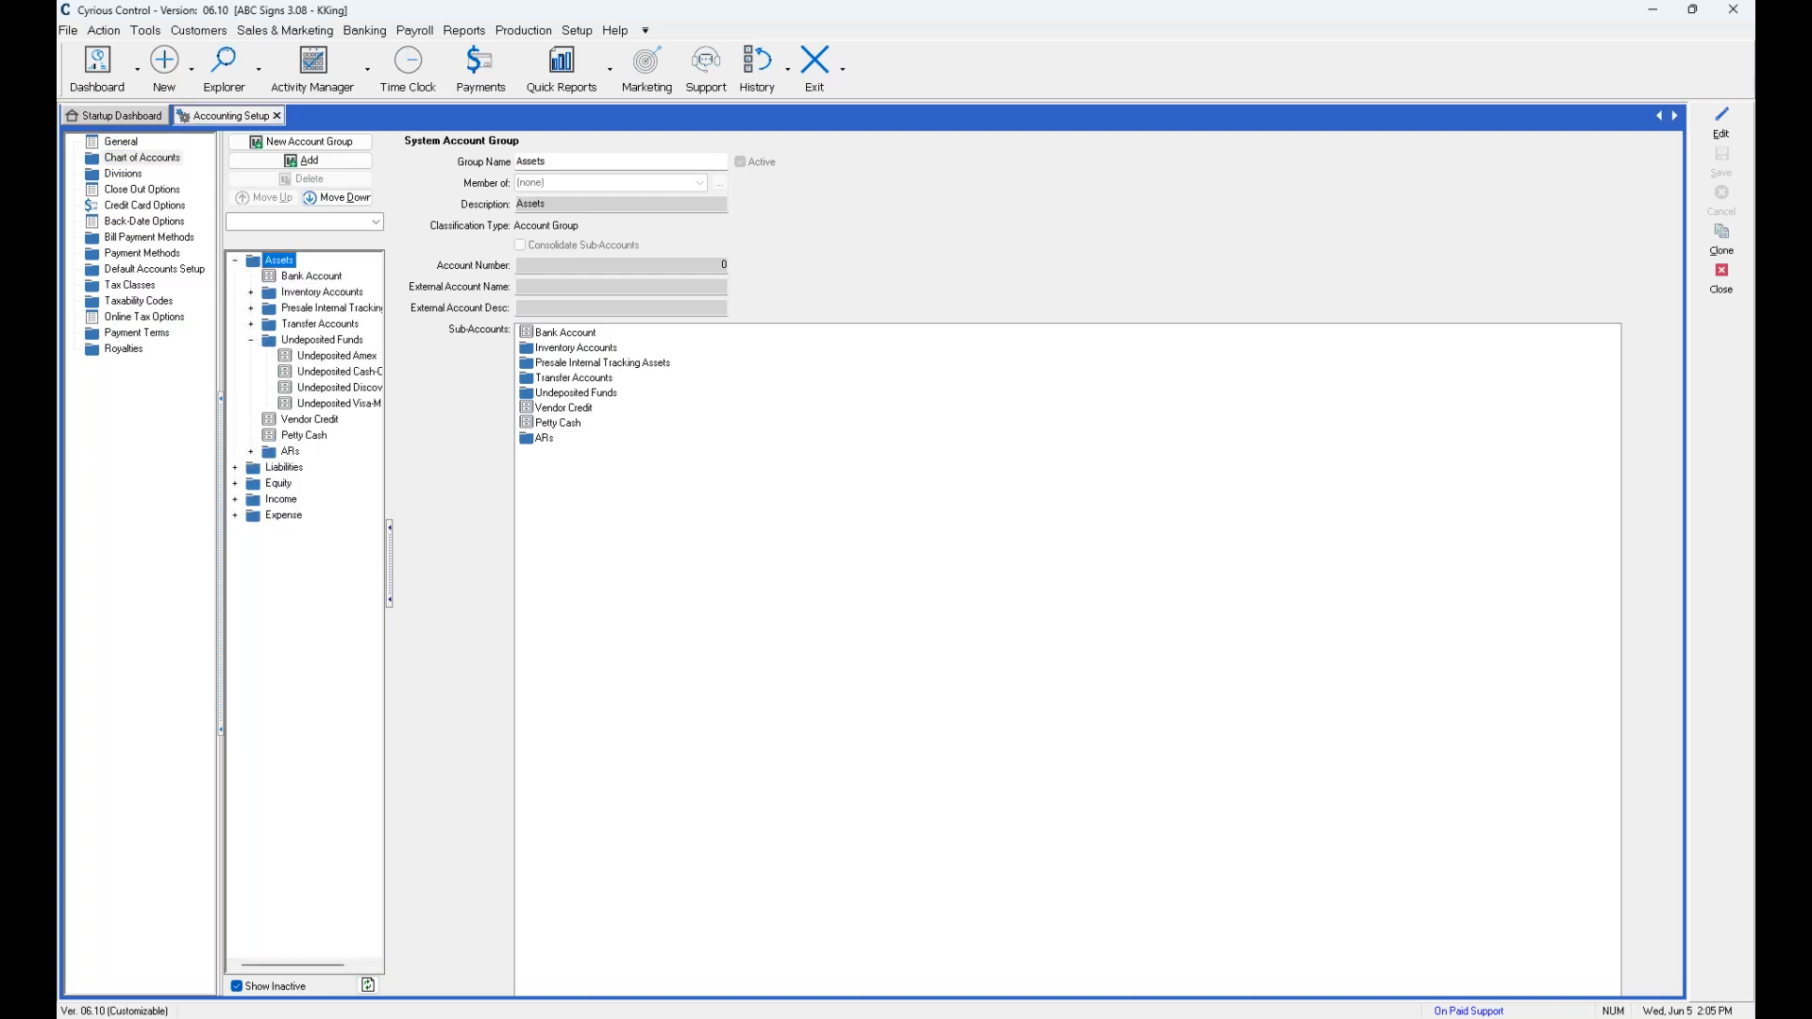
click(325, 357)
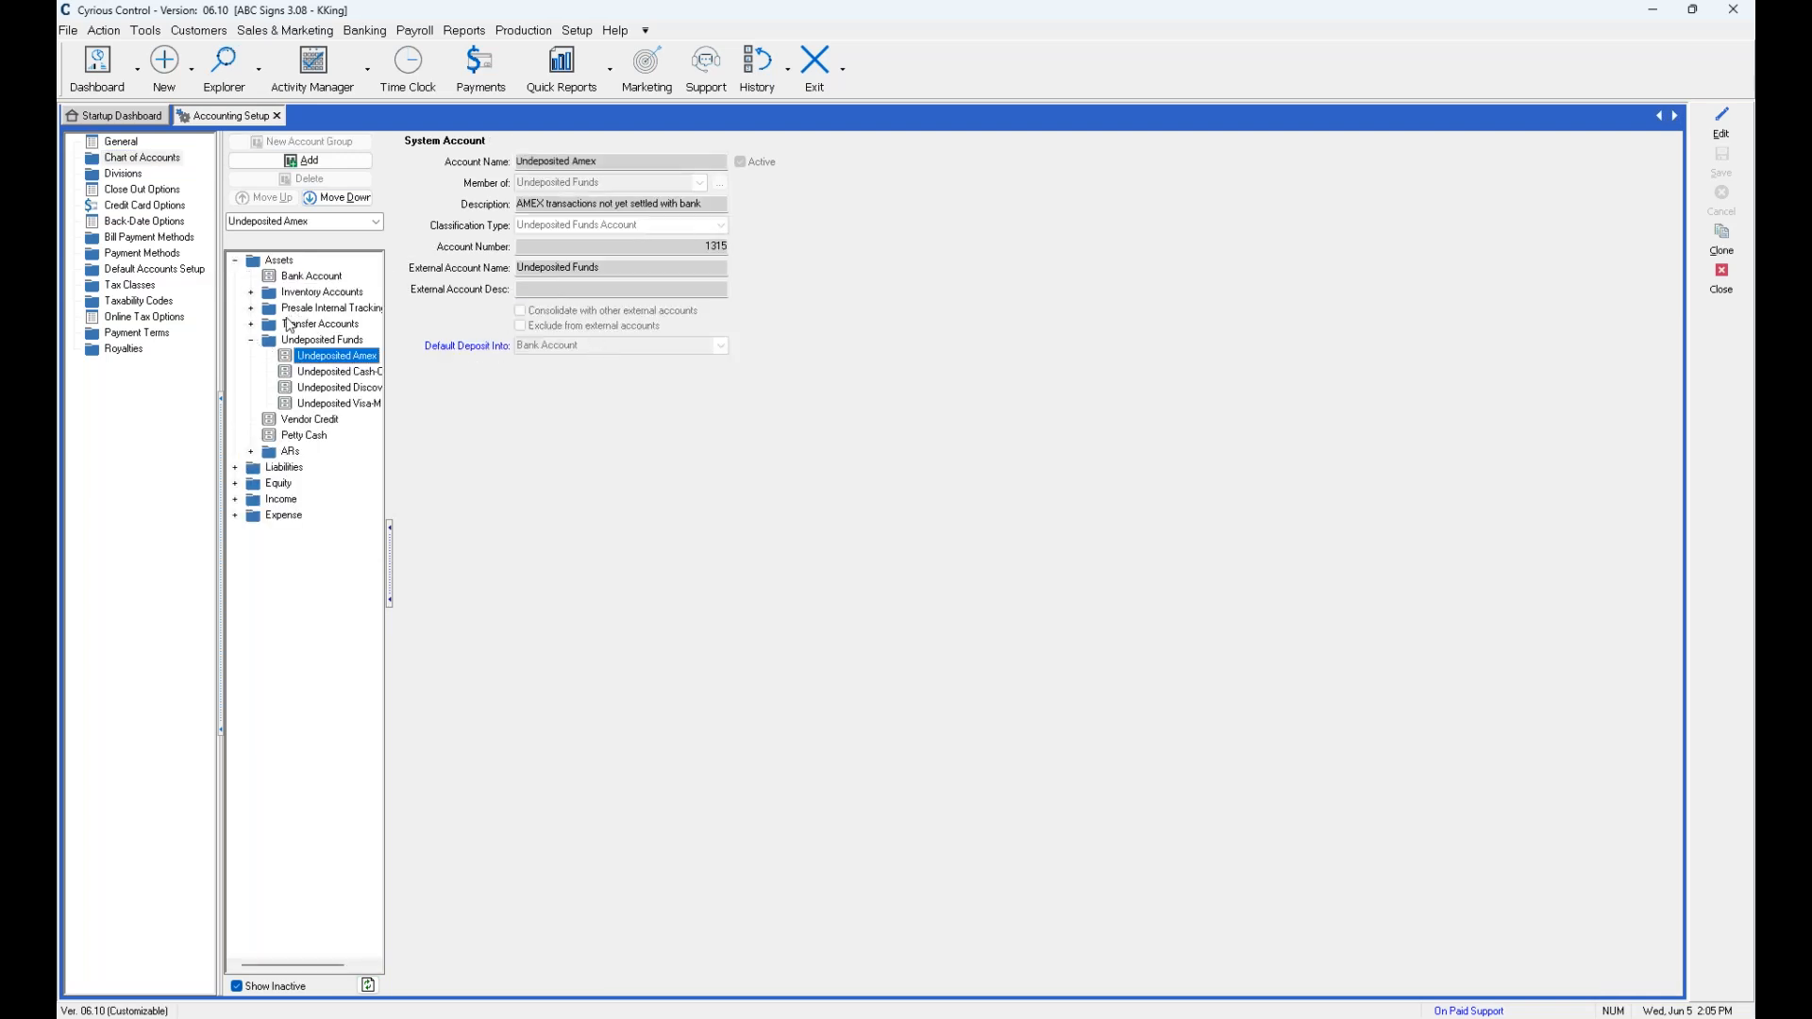
click(251, 341)
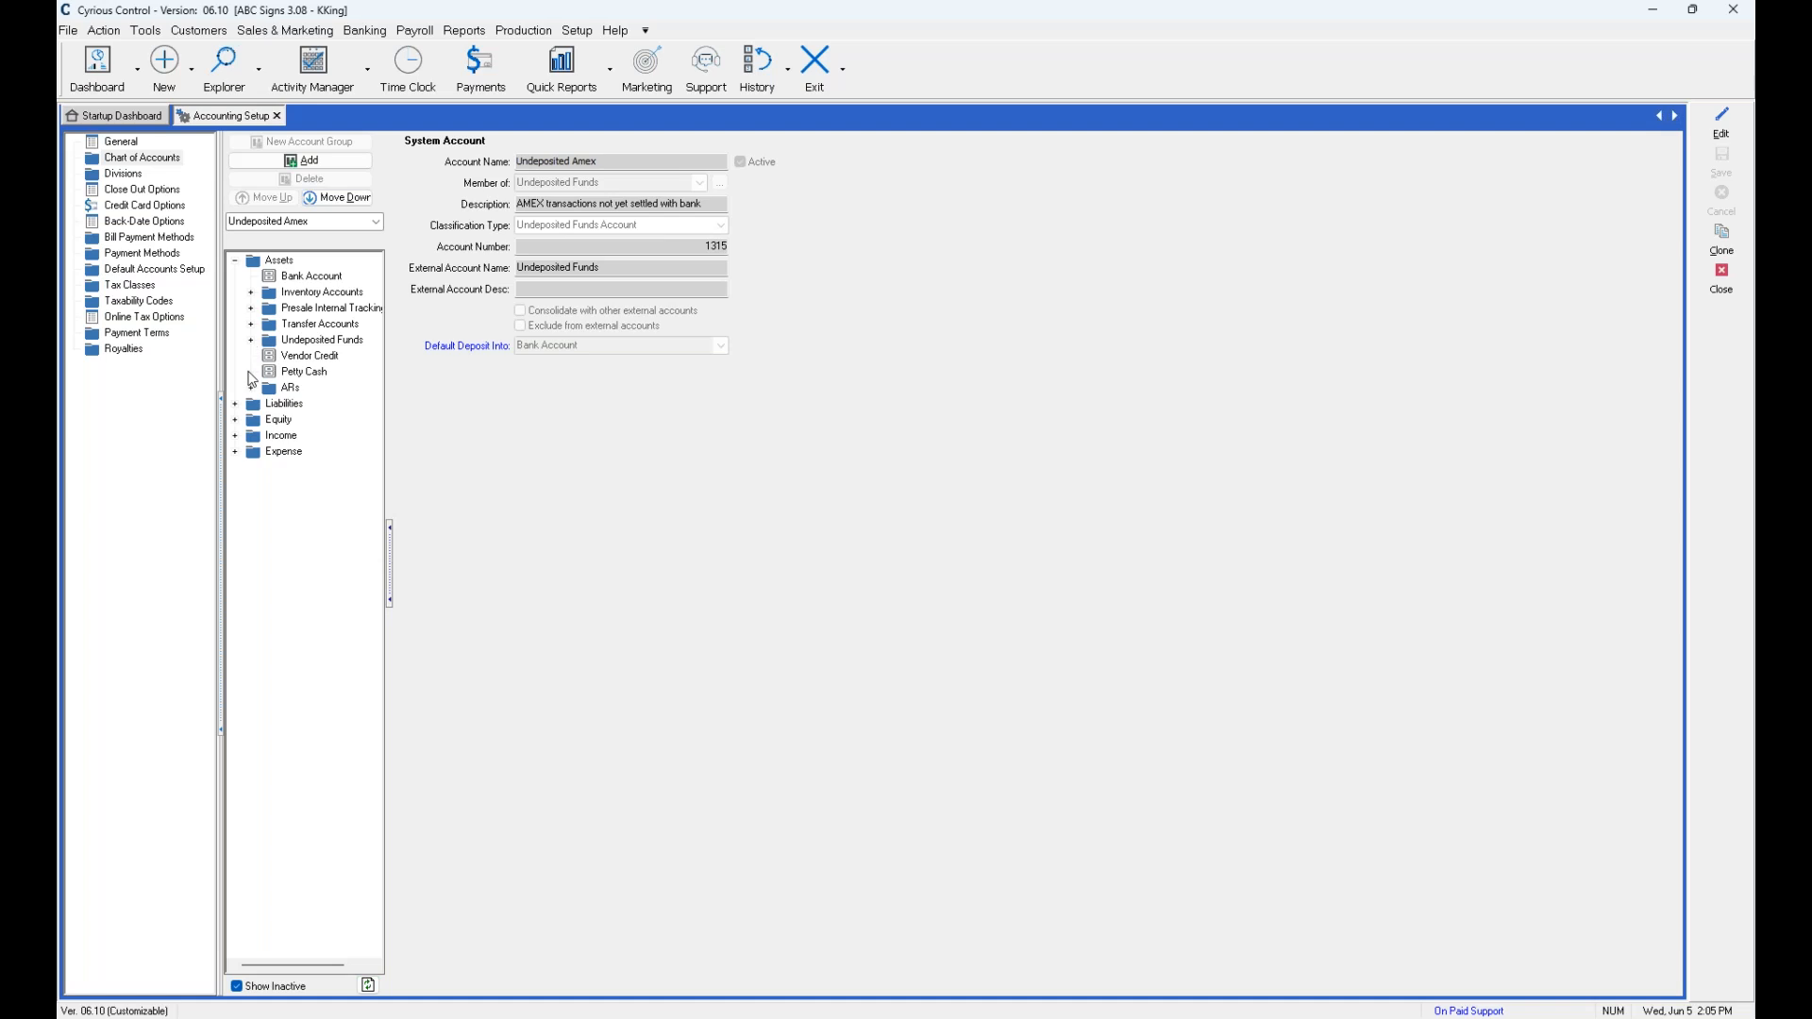
Inspect the external account name of Artwork-Design Income in the Sales income group.
click(236, 437)
click(251, 452)
click(325, 472)
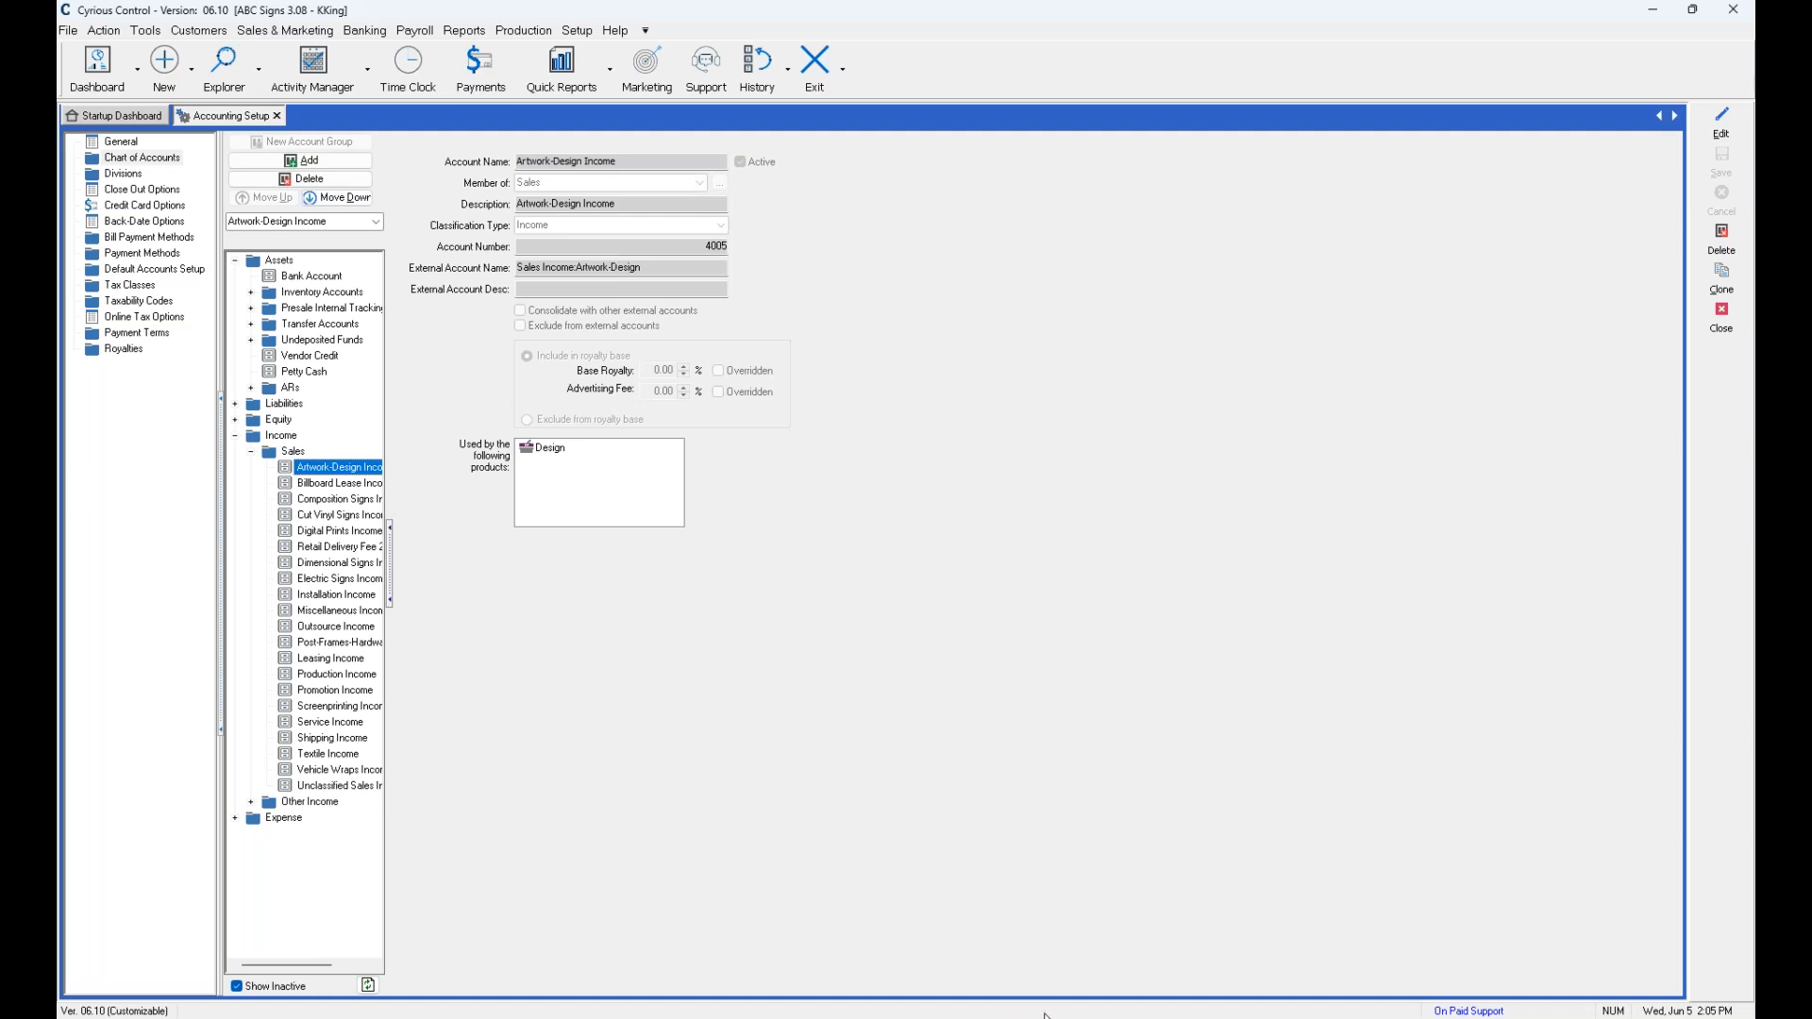
Switch to QuickBooks Online, open its chart of accounts, and examine the undeposited funds and liabilities accounts with their sub-accounts.
mouse_move(1048, 1017)
click(1102, 944)
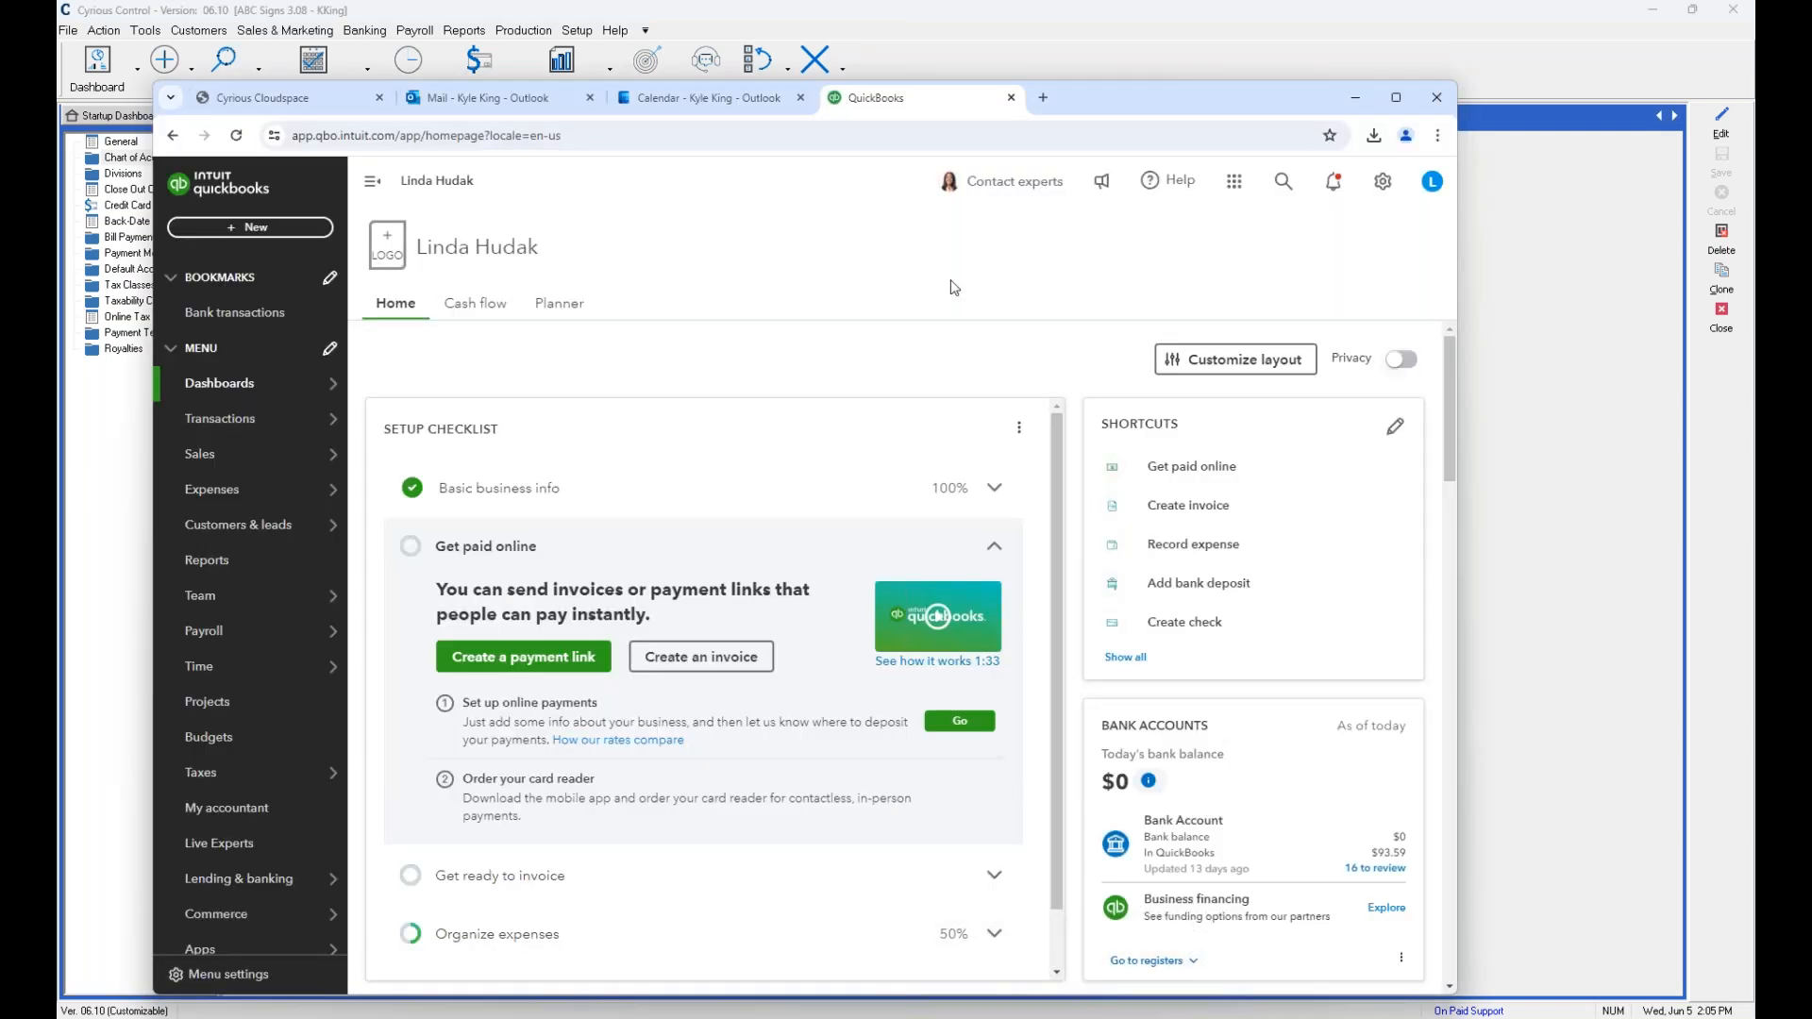
click(1380, 189)
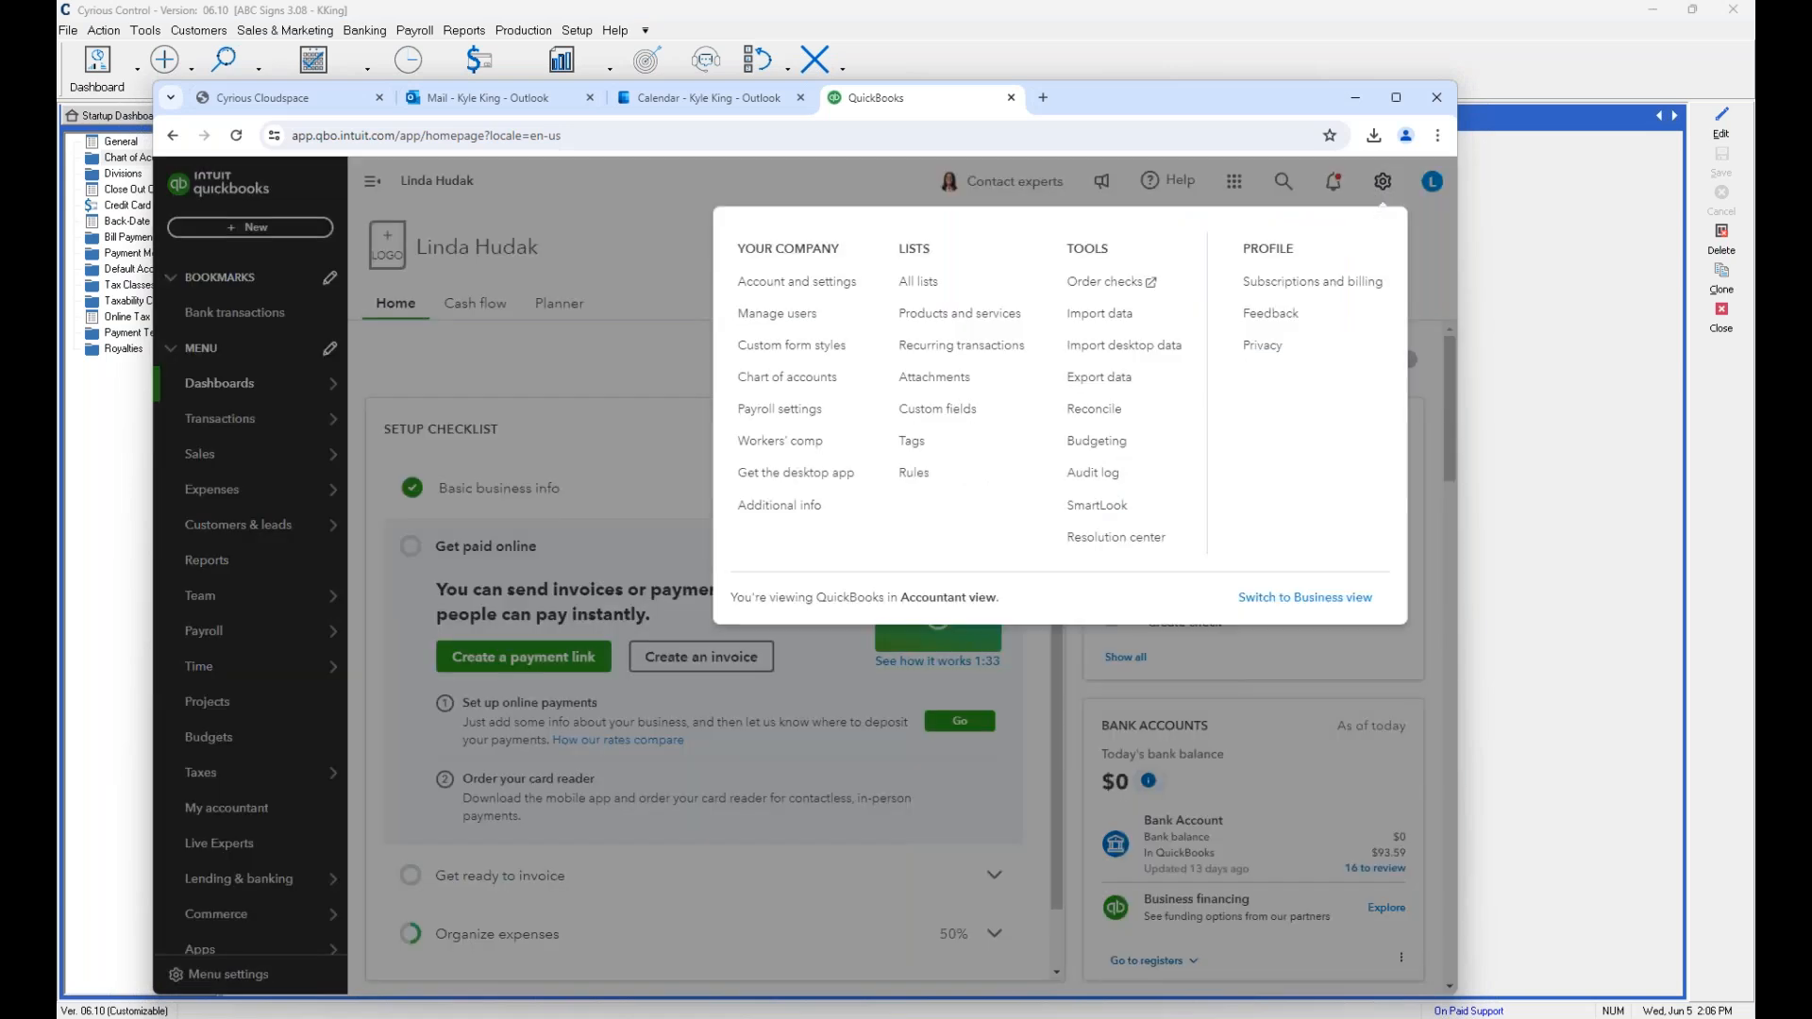
click(803, 368)
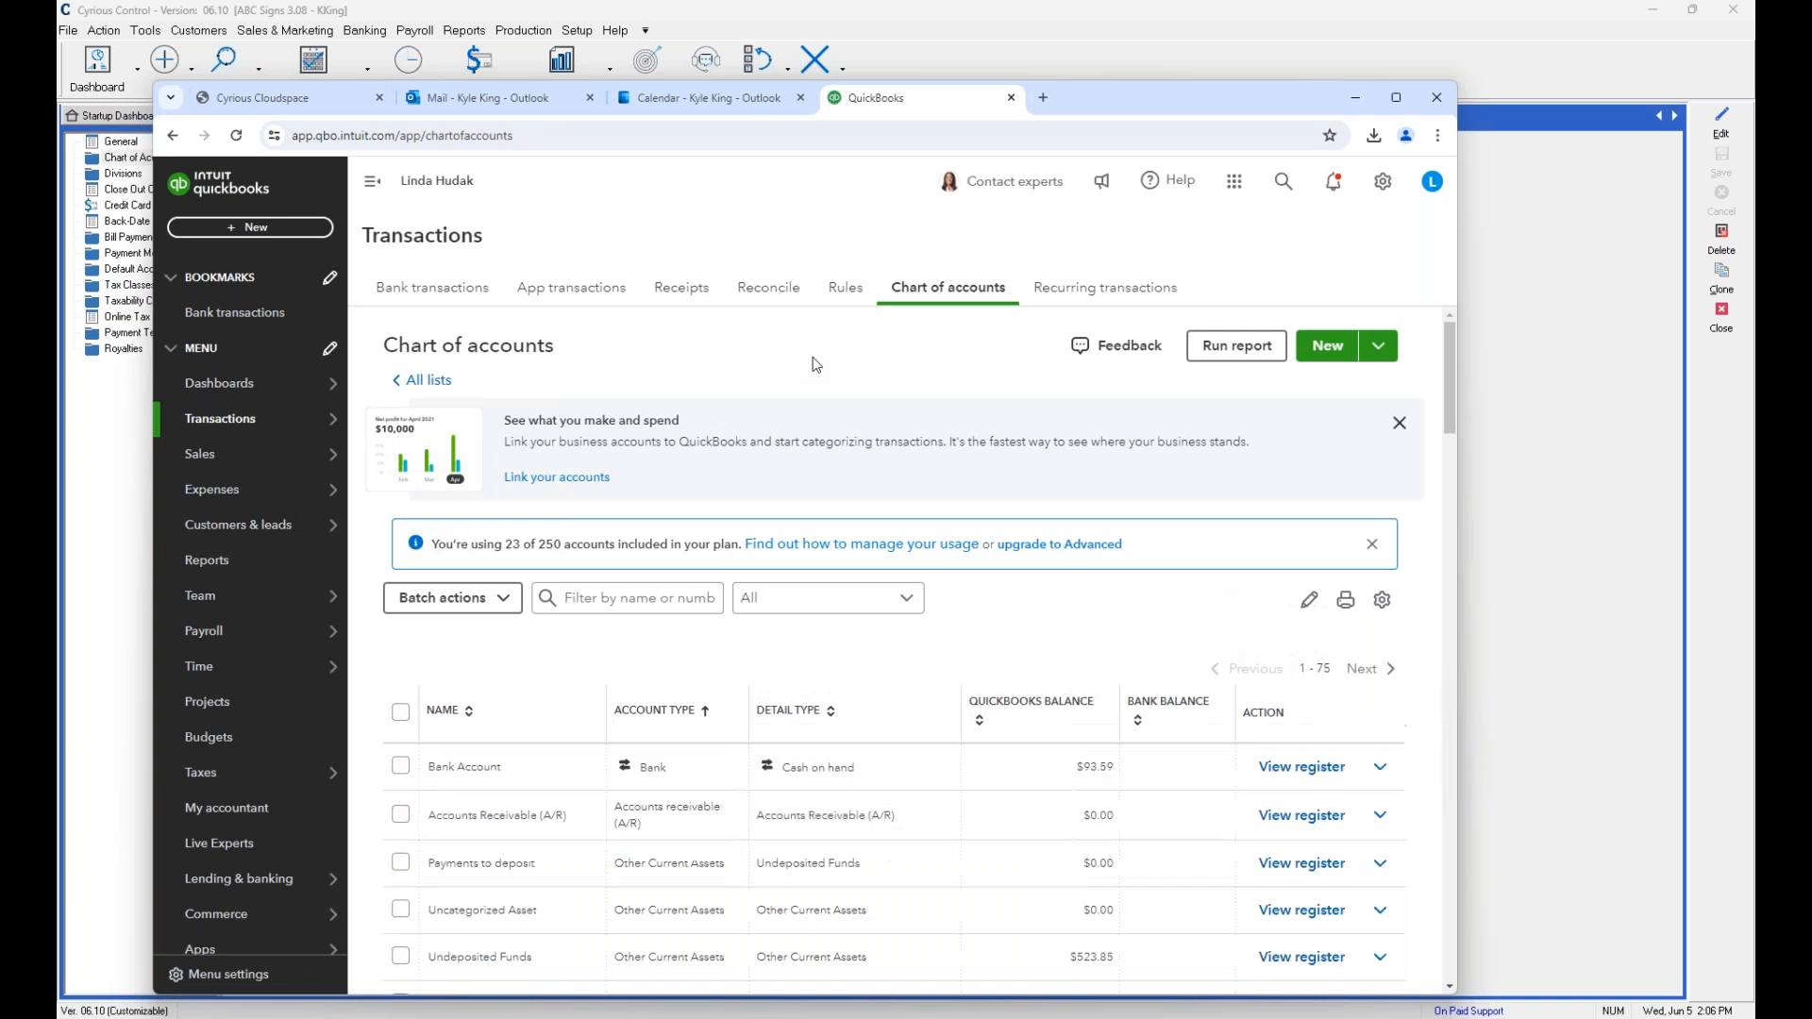
scroll(837, 529, down, 4)
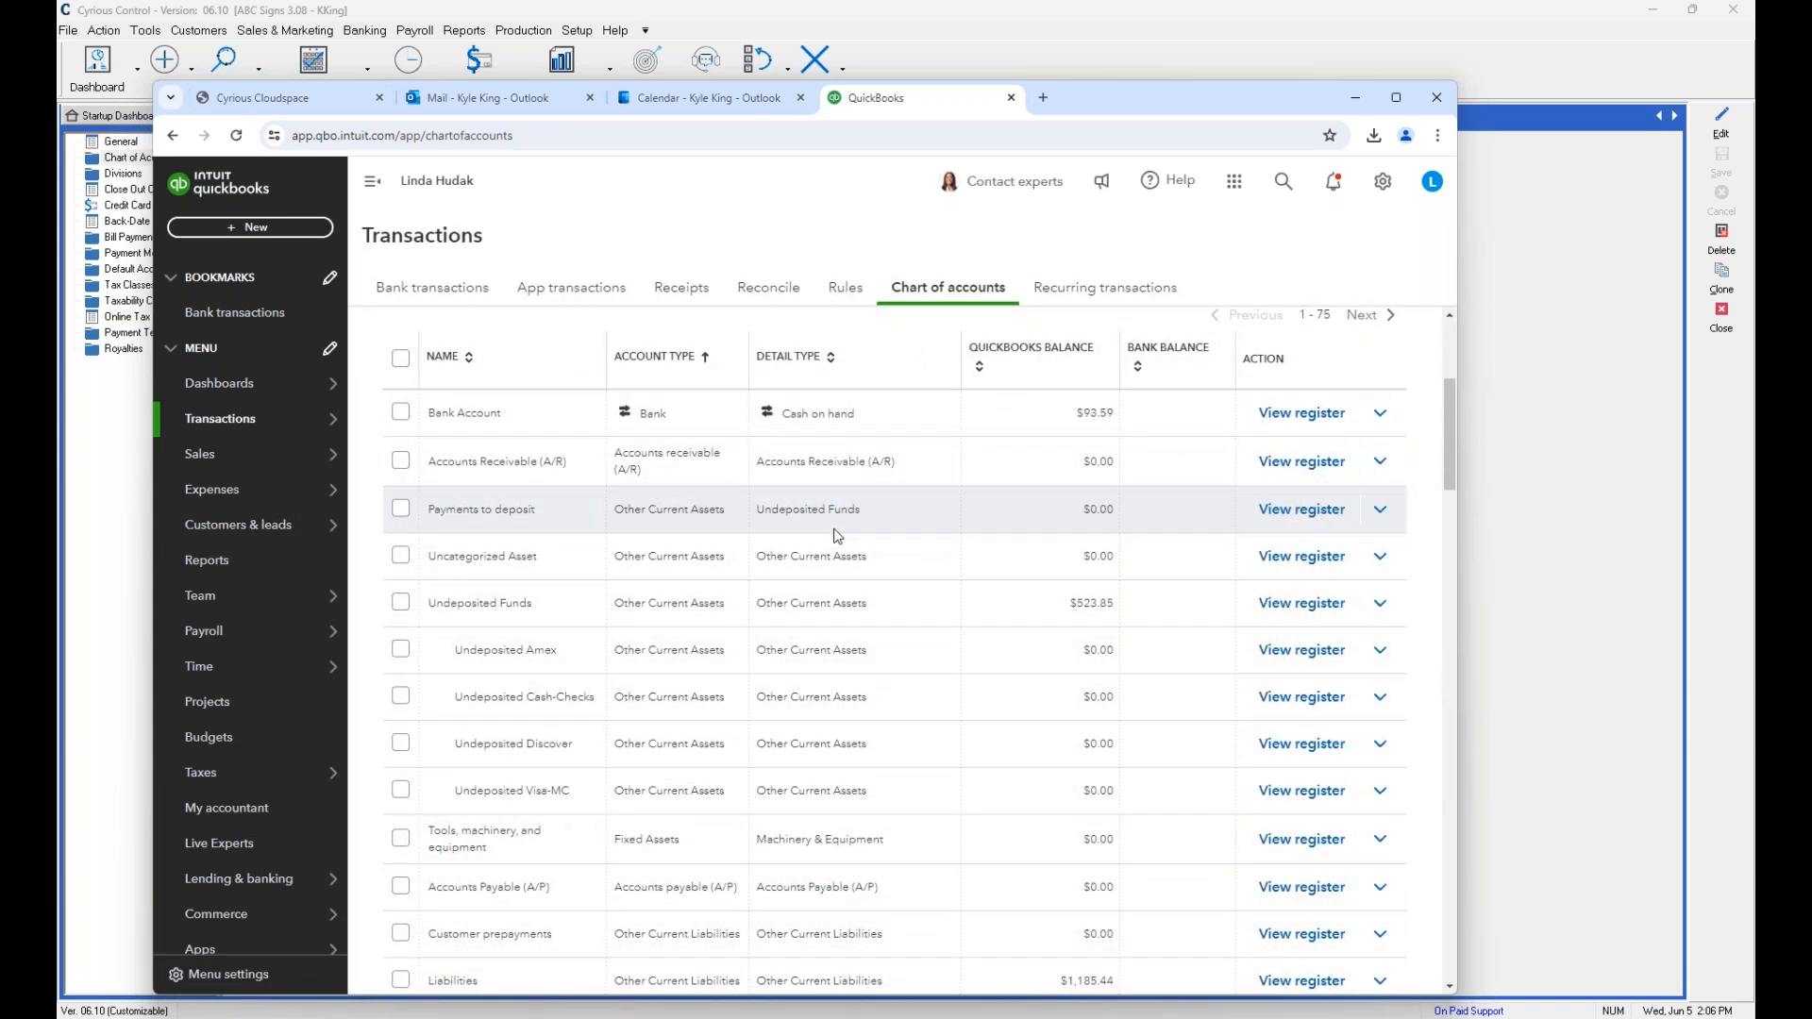
scroll(567, 519, down, 1)
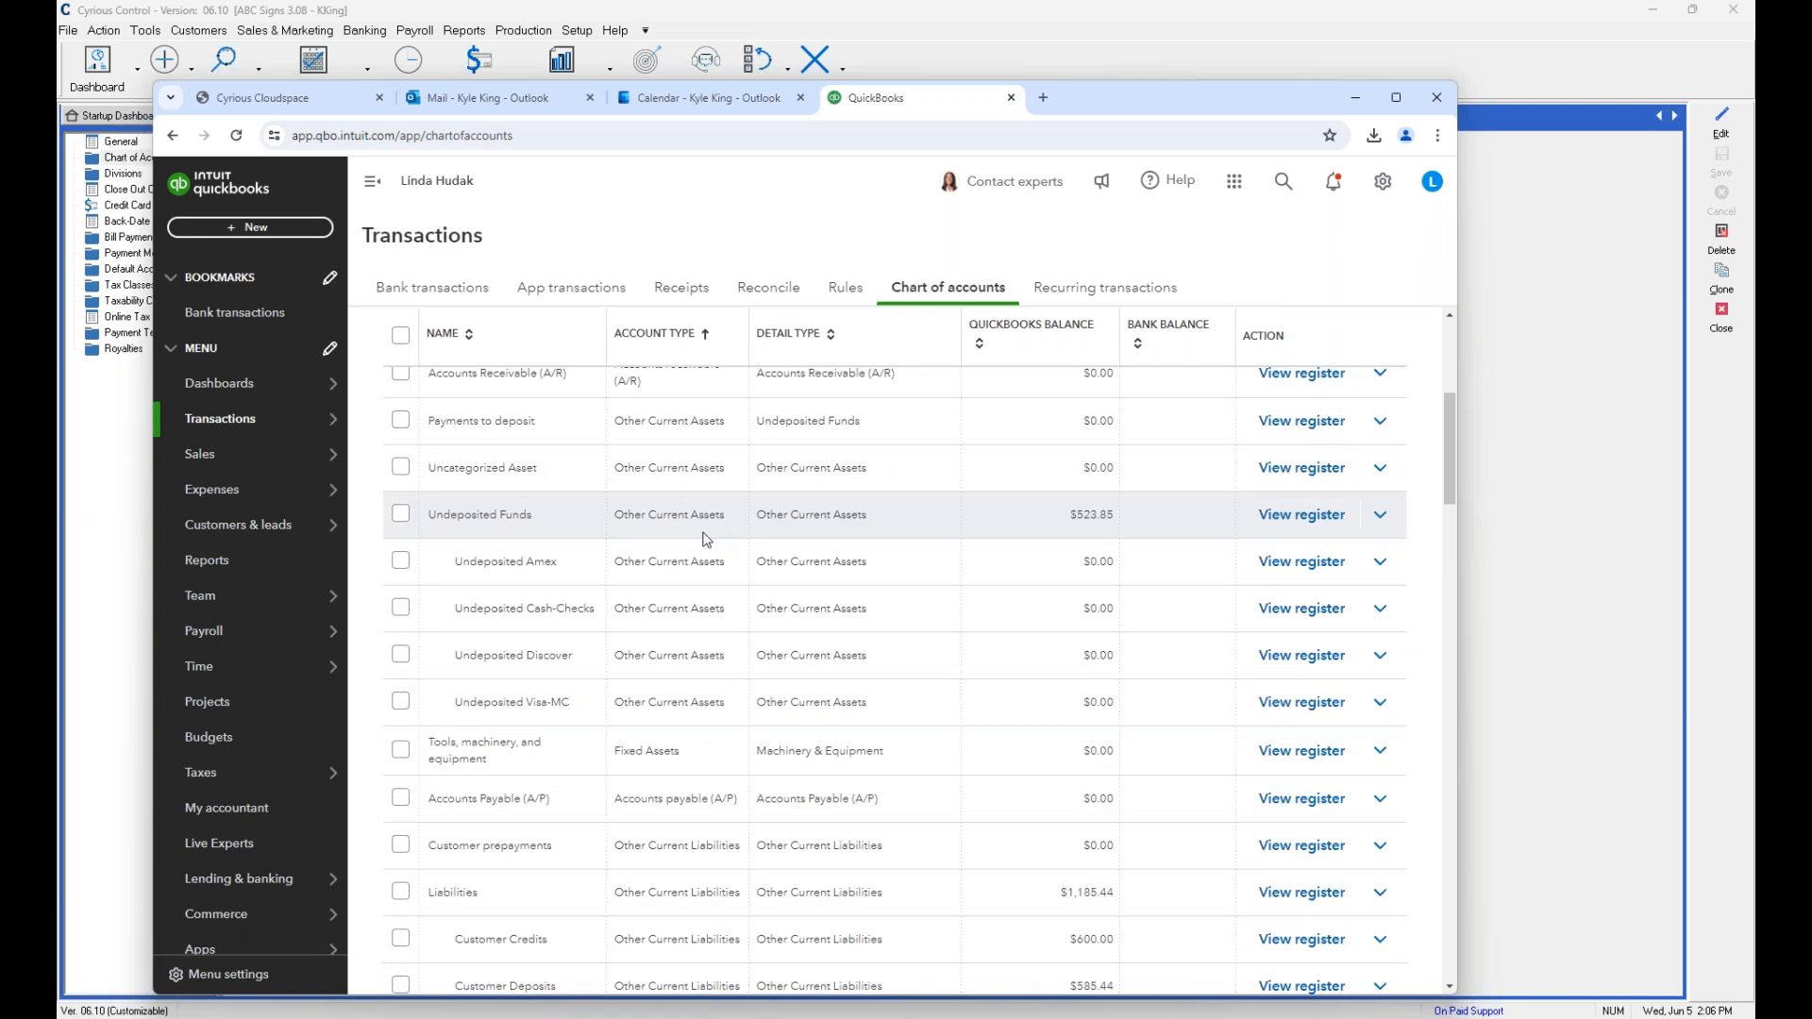
scroll(705, 539, down, 3)
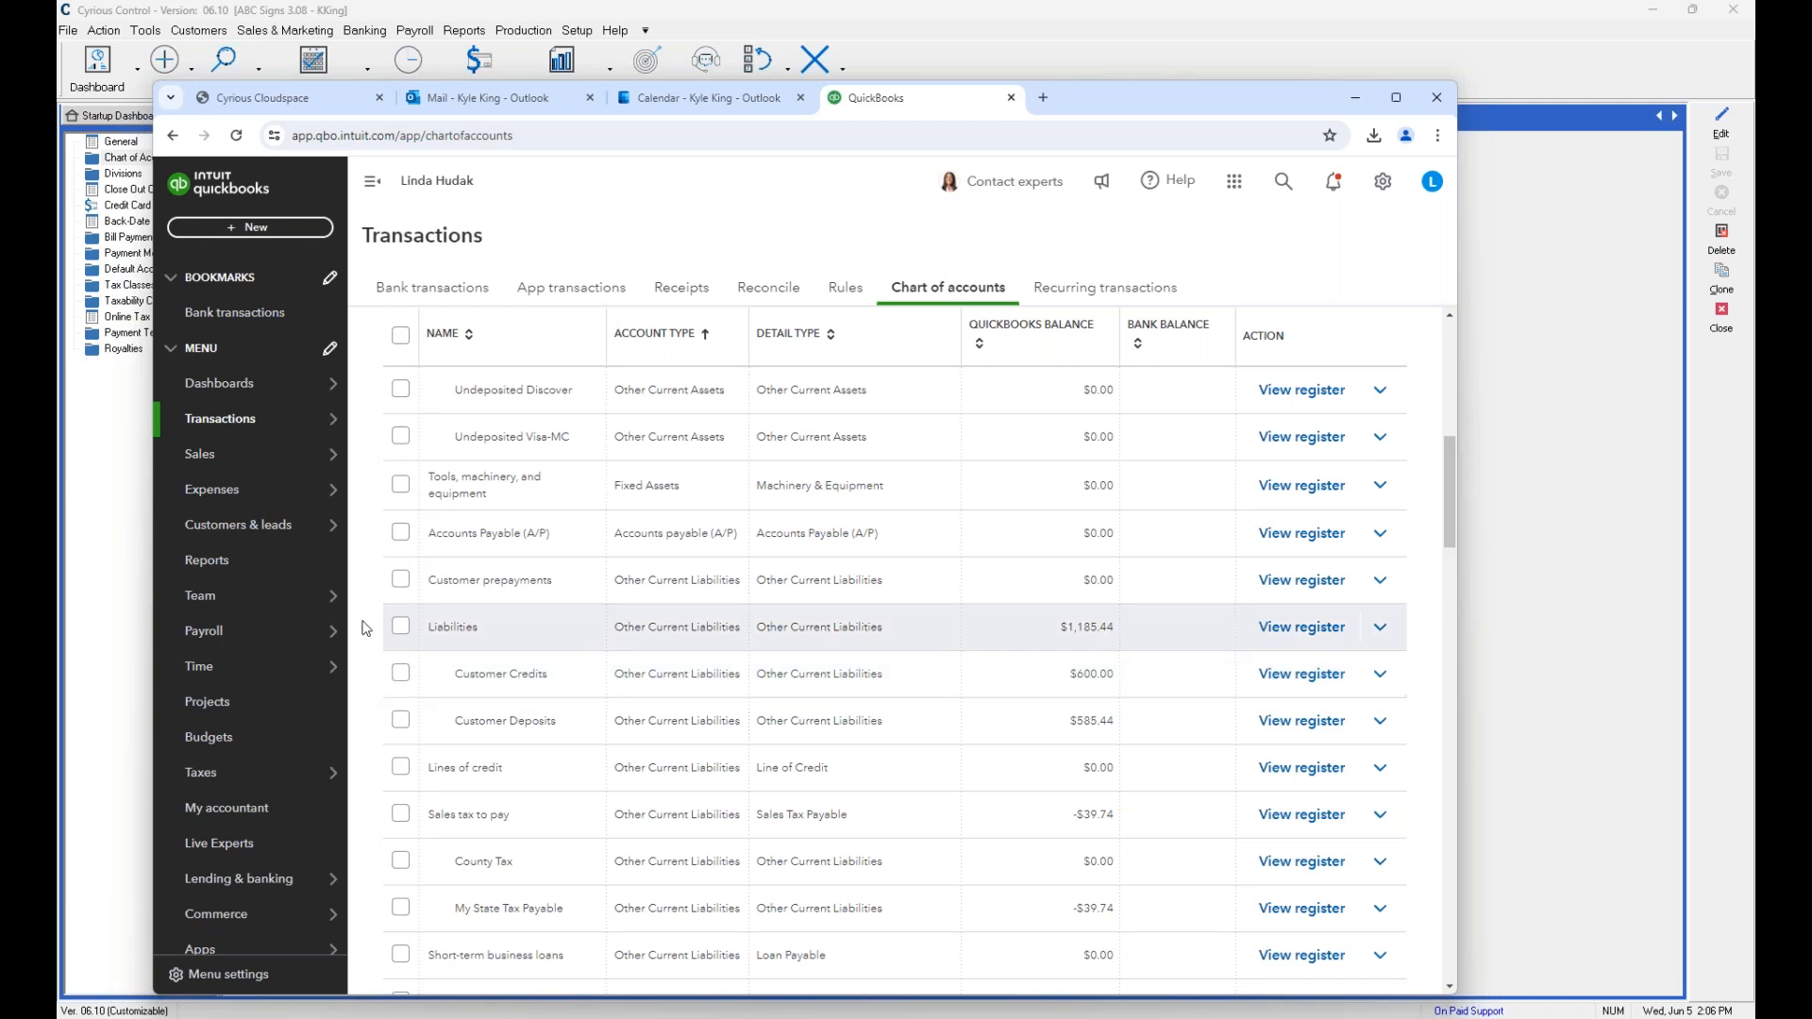
Switch back to Cyrious Control and inspect the external account name of Customer Credits under Liabilities.
click(140, 627)
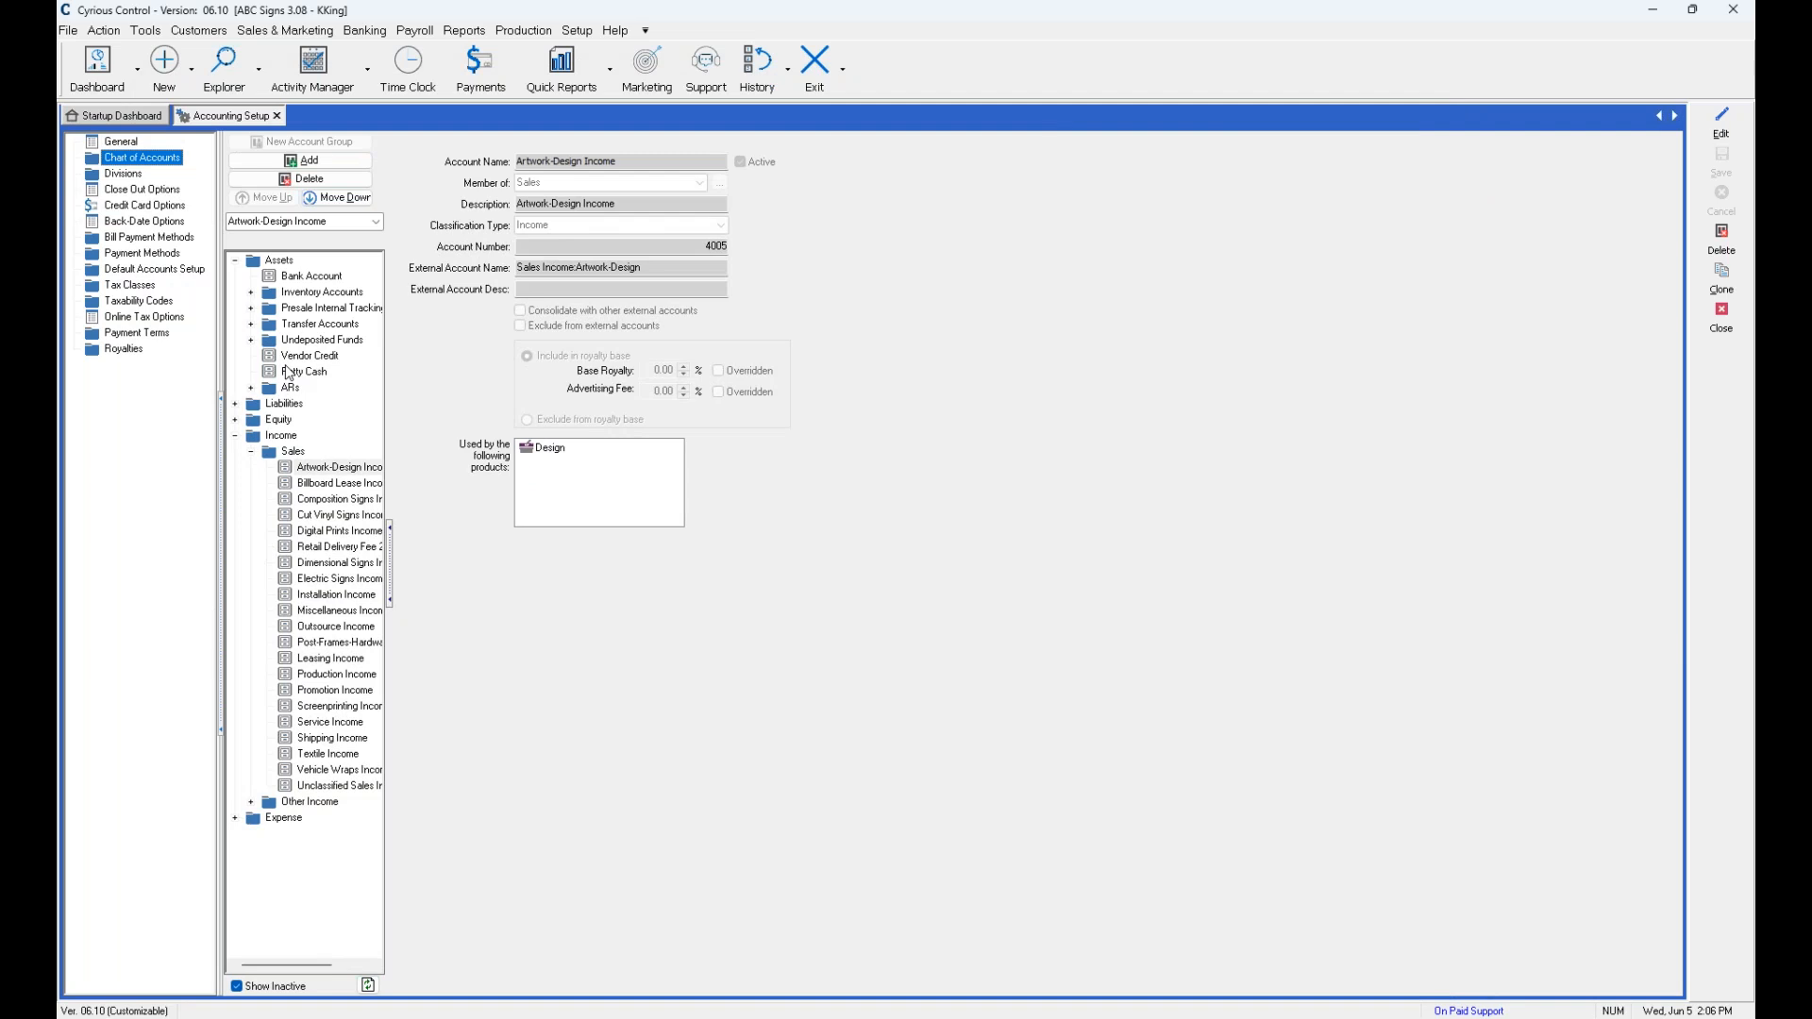
click(235, 404)
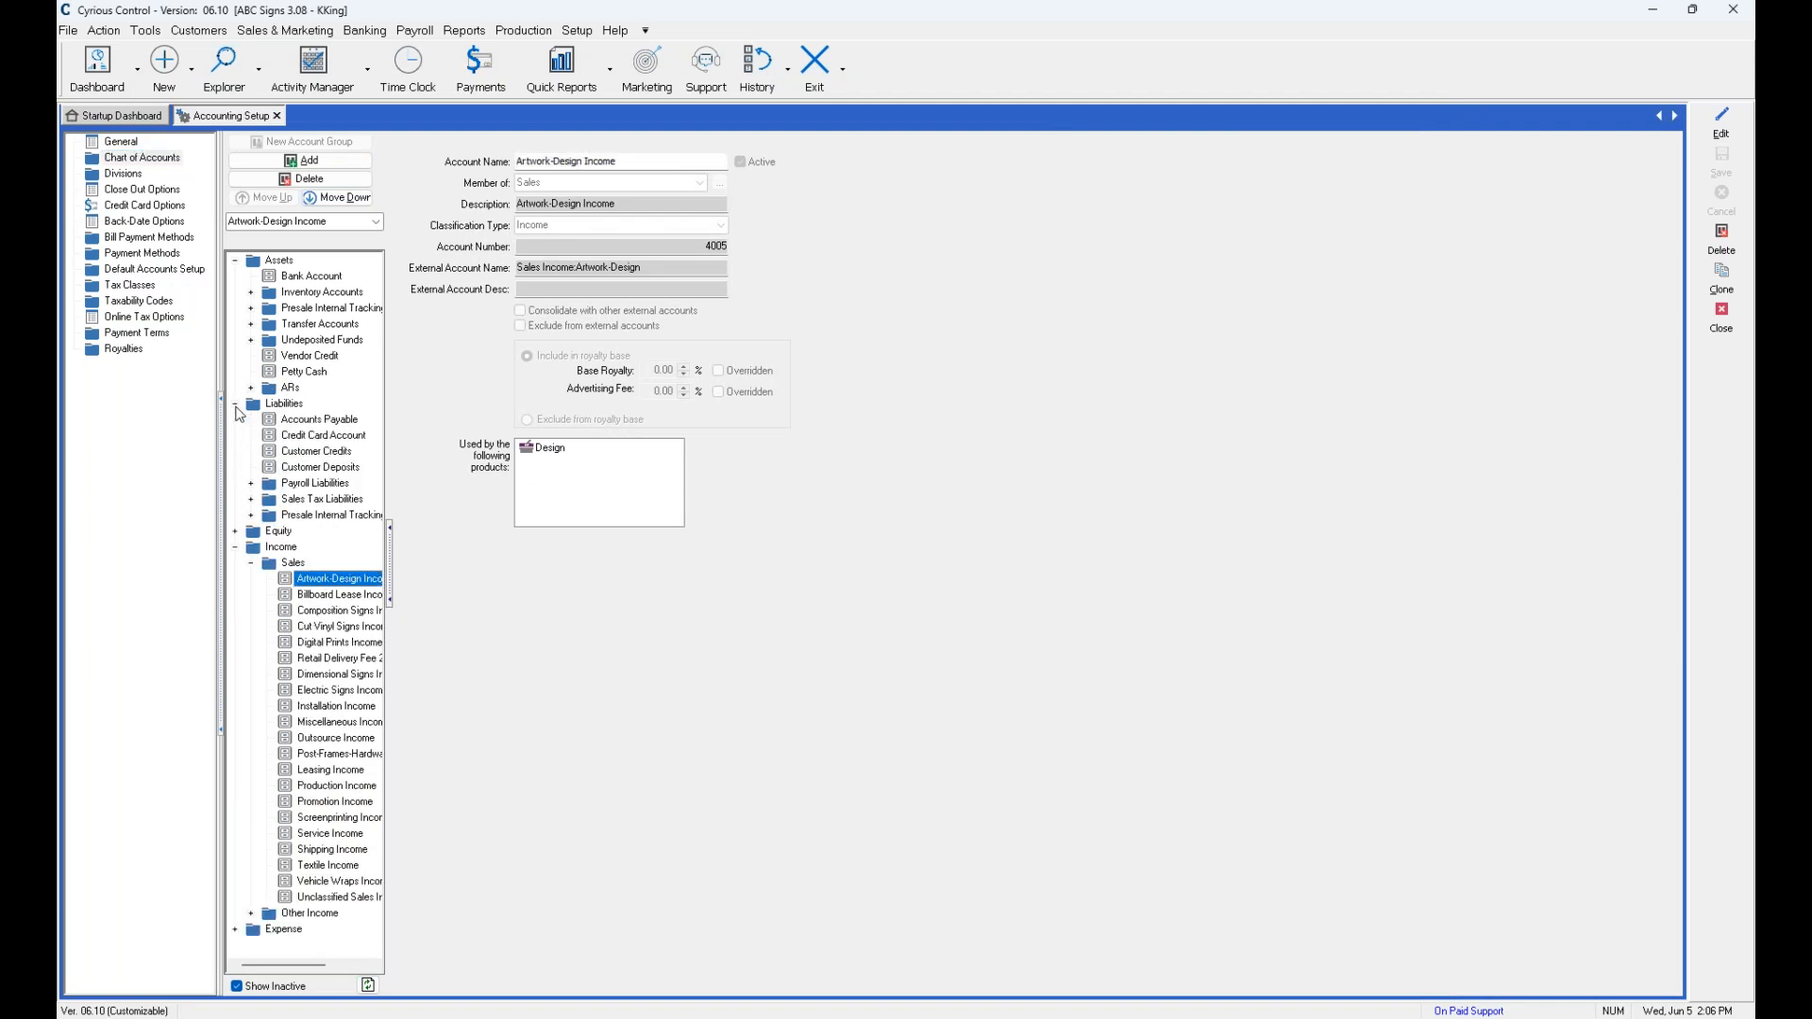
click(303, 453)
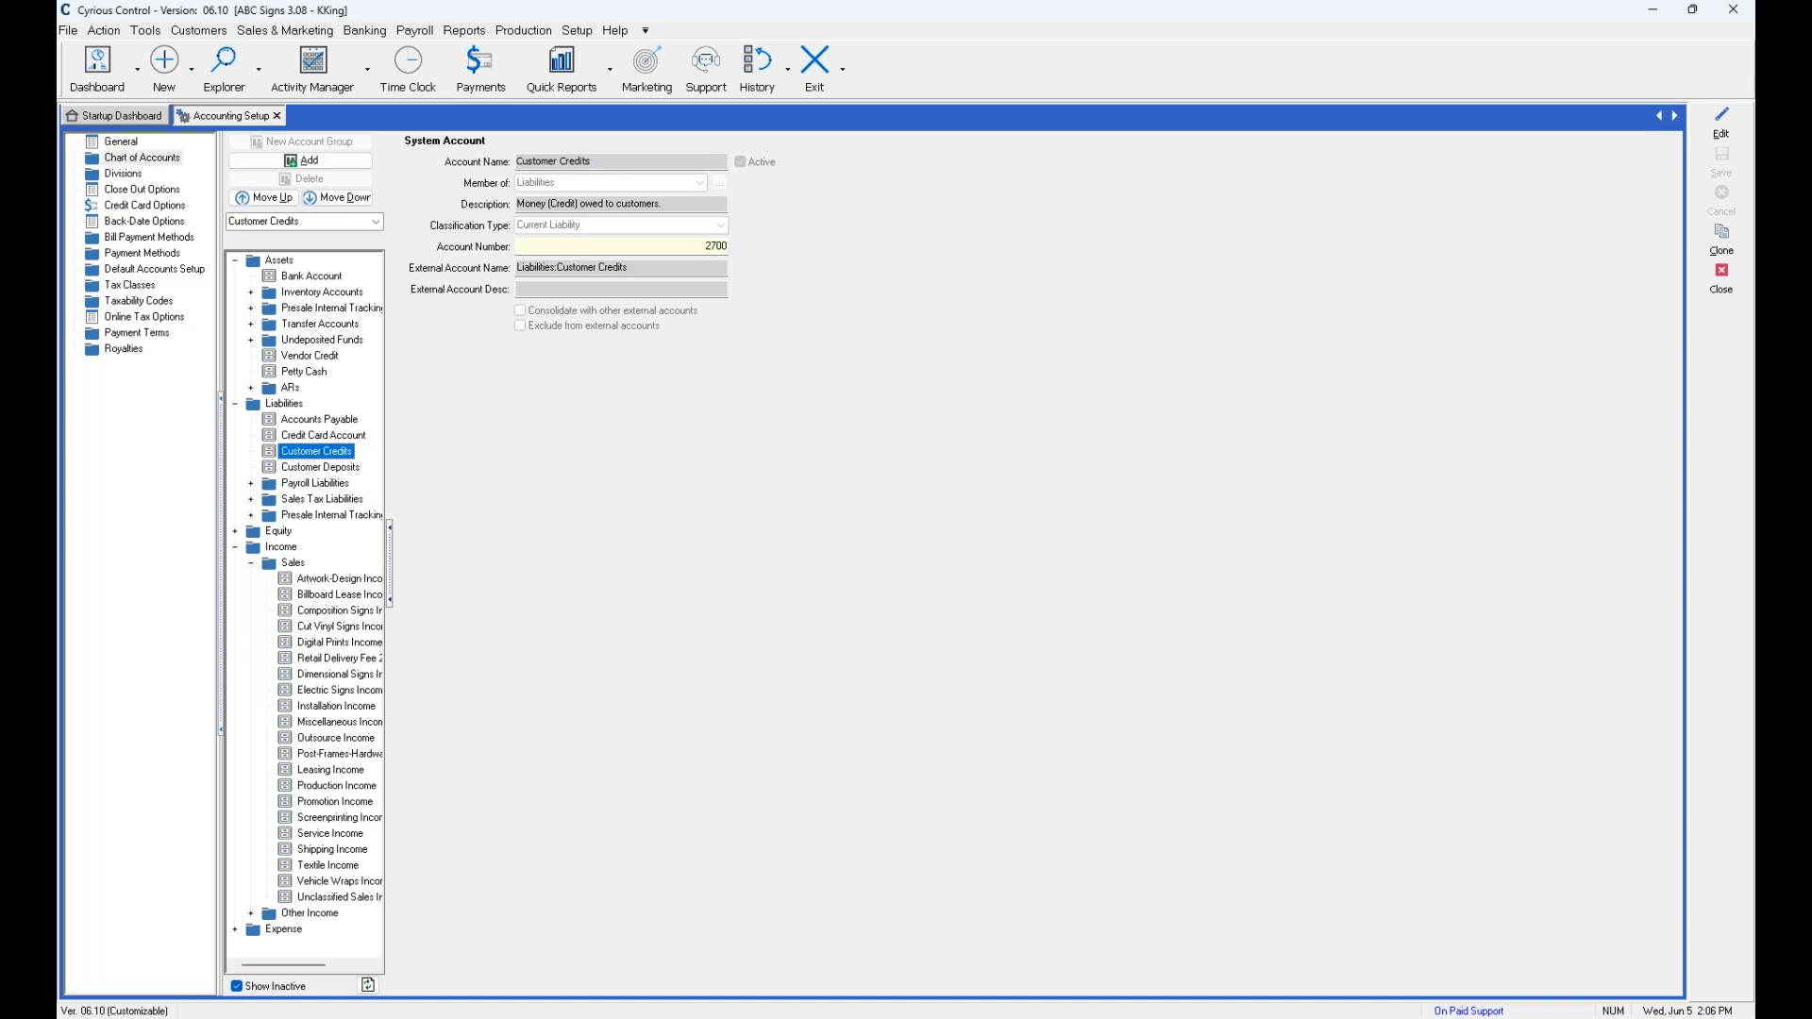
Open the criteria for the QB Detailed Payments Online Test export in the financial GL exports.
click(460, 32)
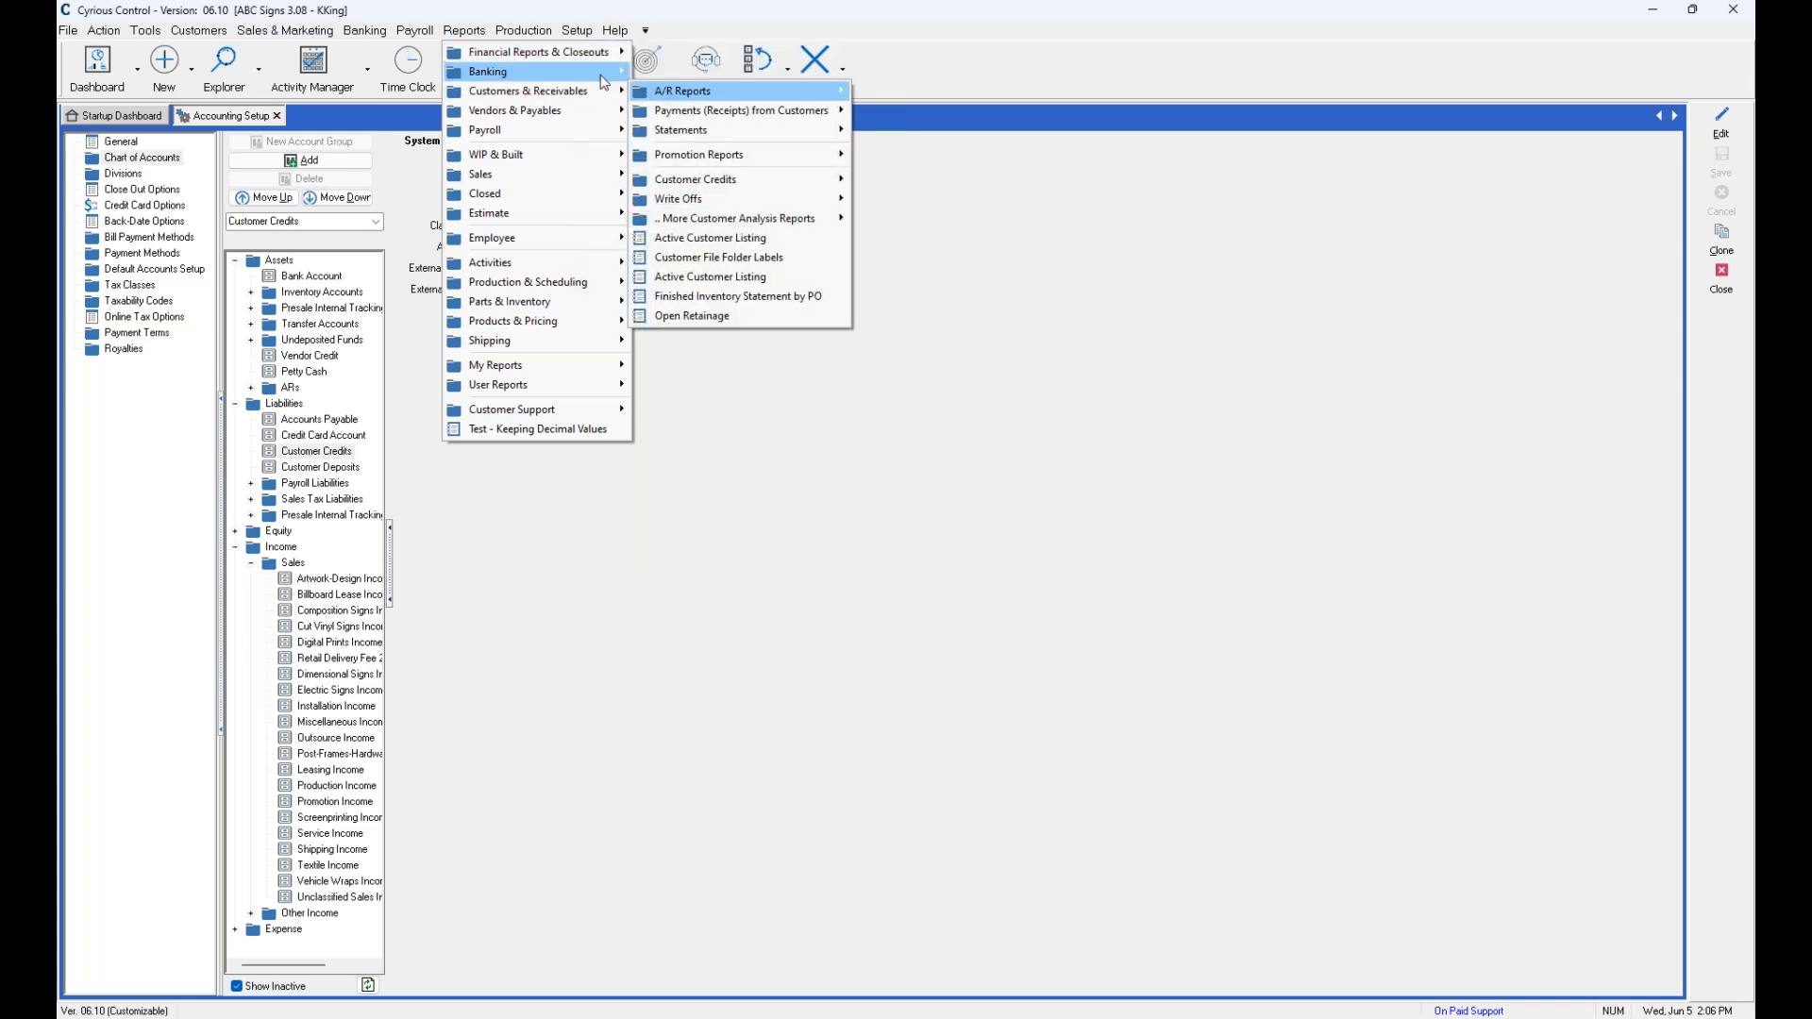
mouse_move(604, 54)
mouse_move(717, 110)
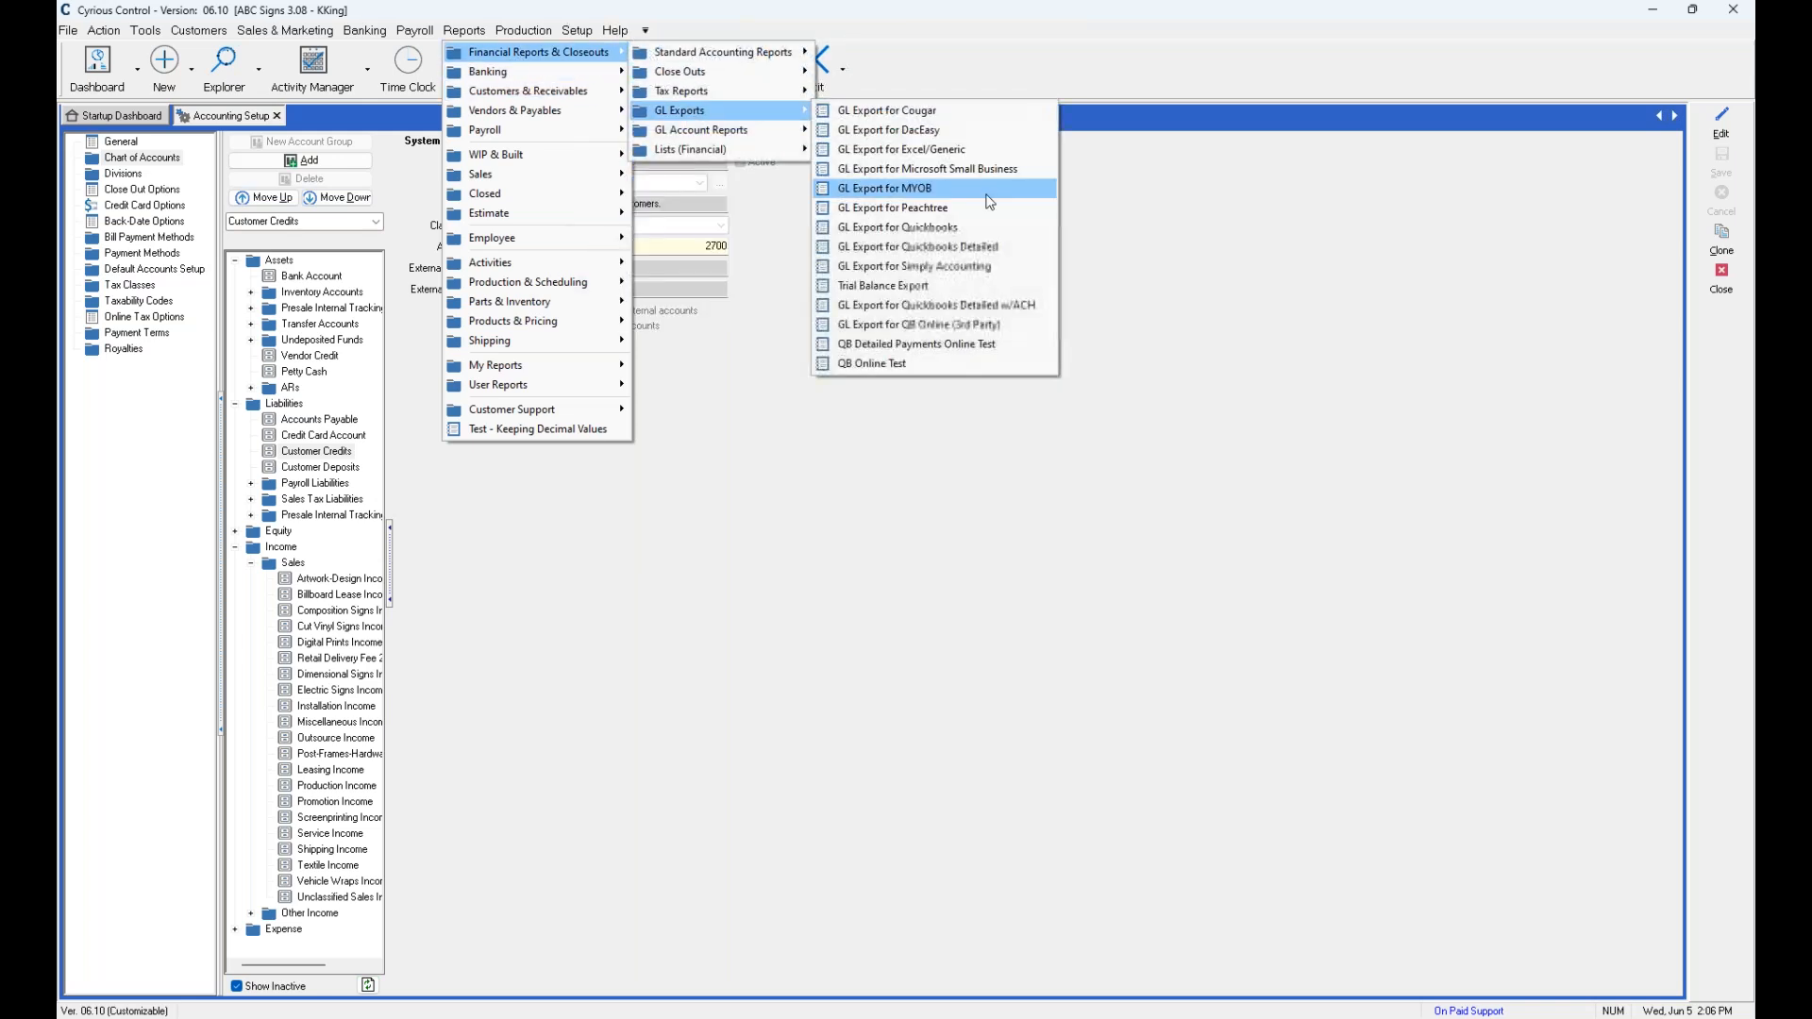
click(955, 348)
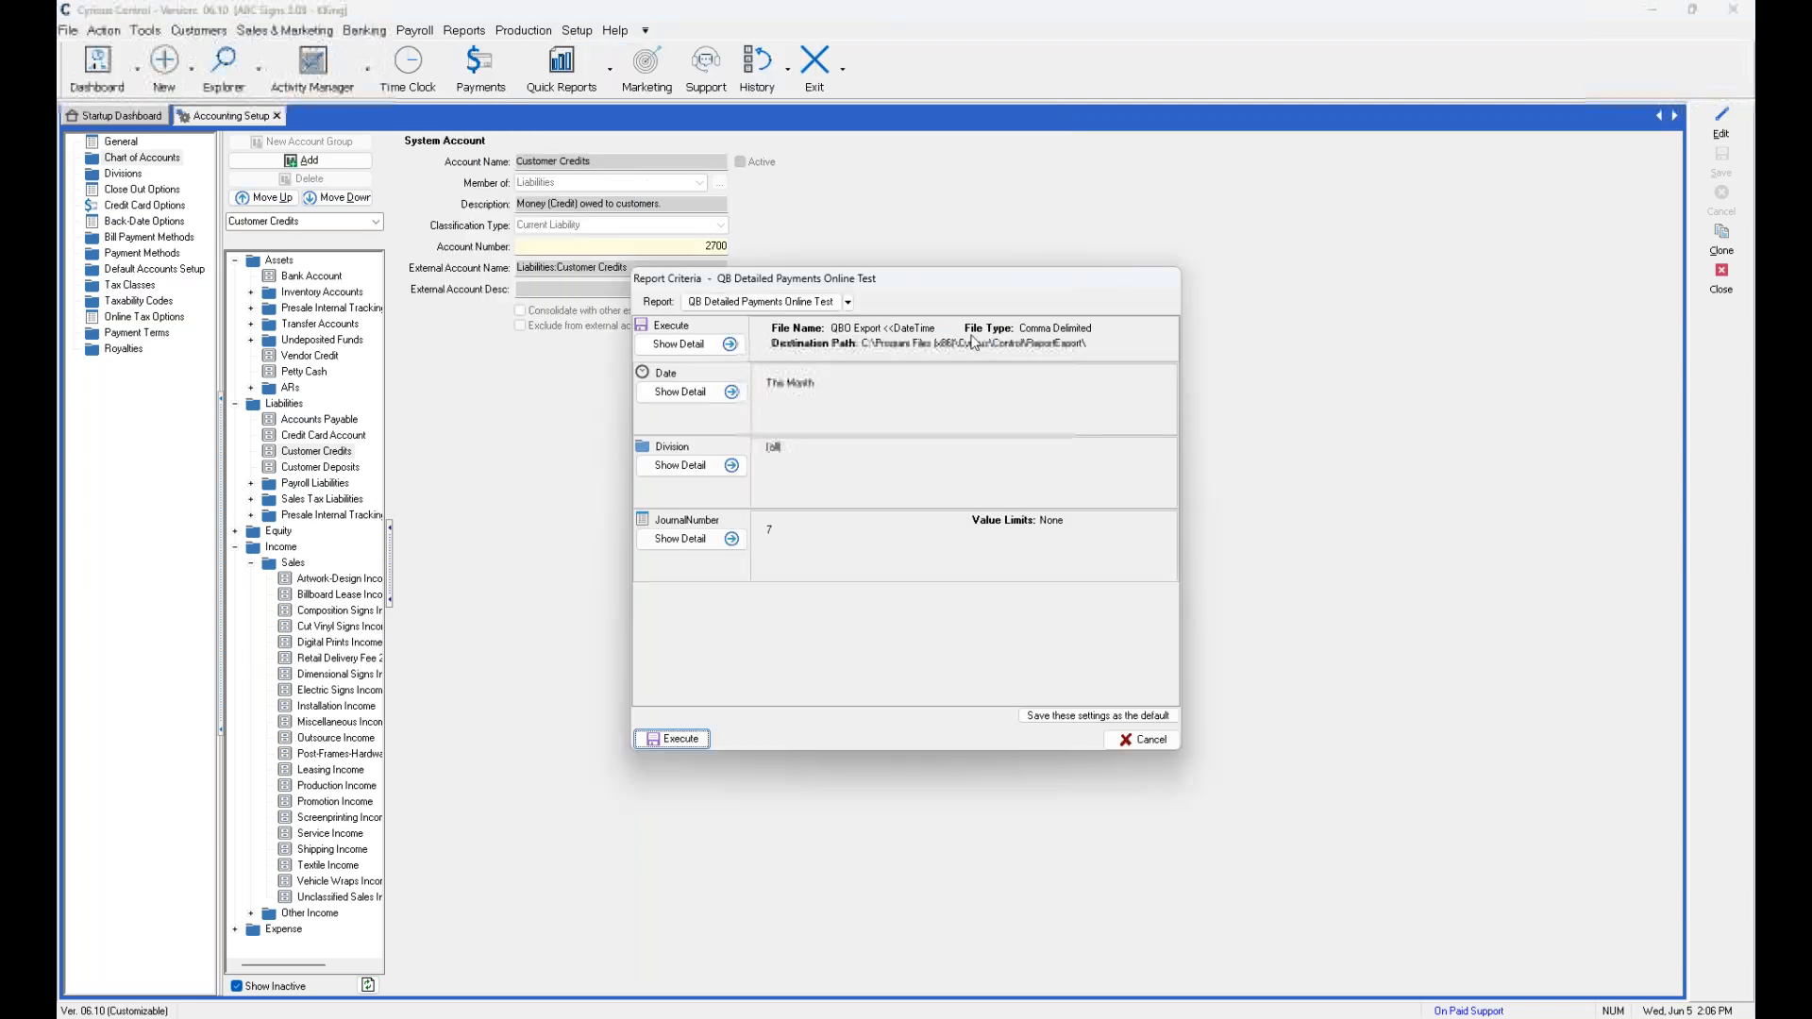
Change the report's date criterion to a custom range starting 5/1/2024.
click(692, 392)
click(826, 404)
click(834, 432)
click(916, 445)
click(801, 464)
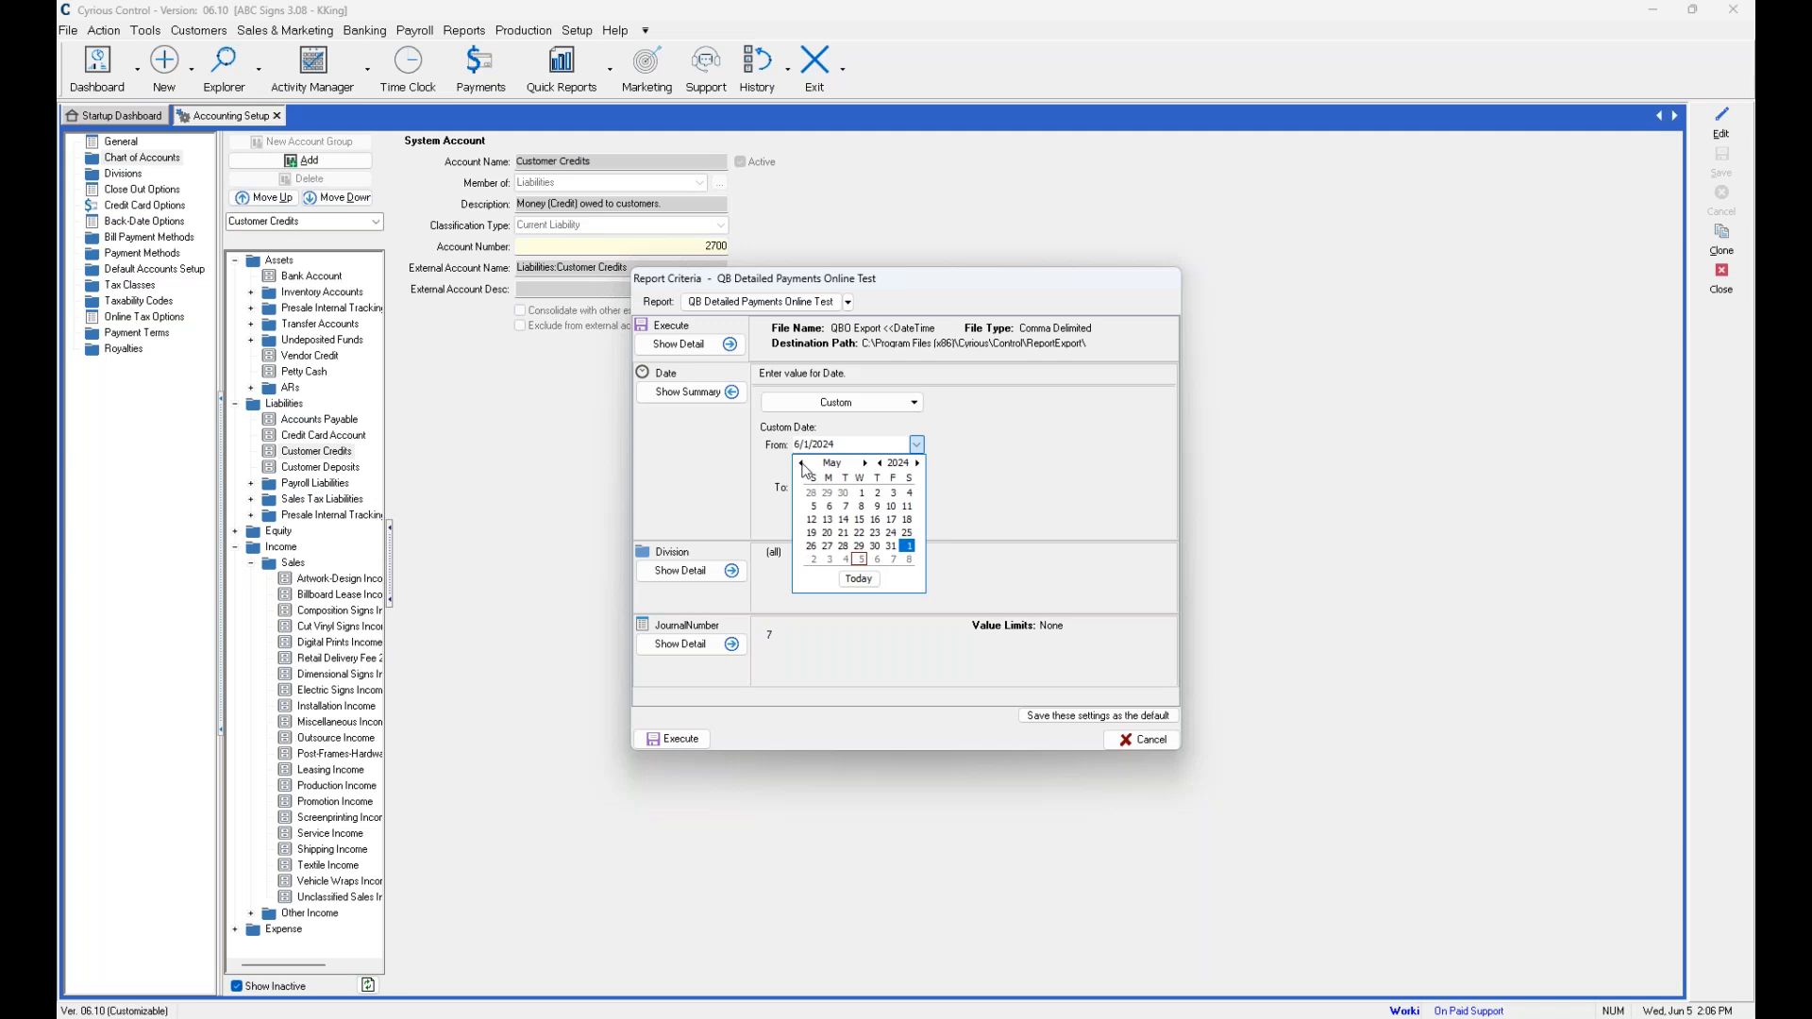
click(862, 493)
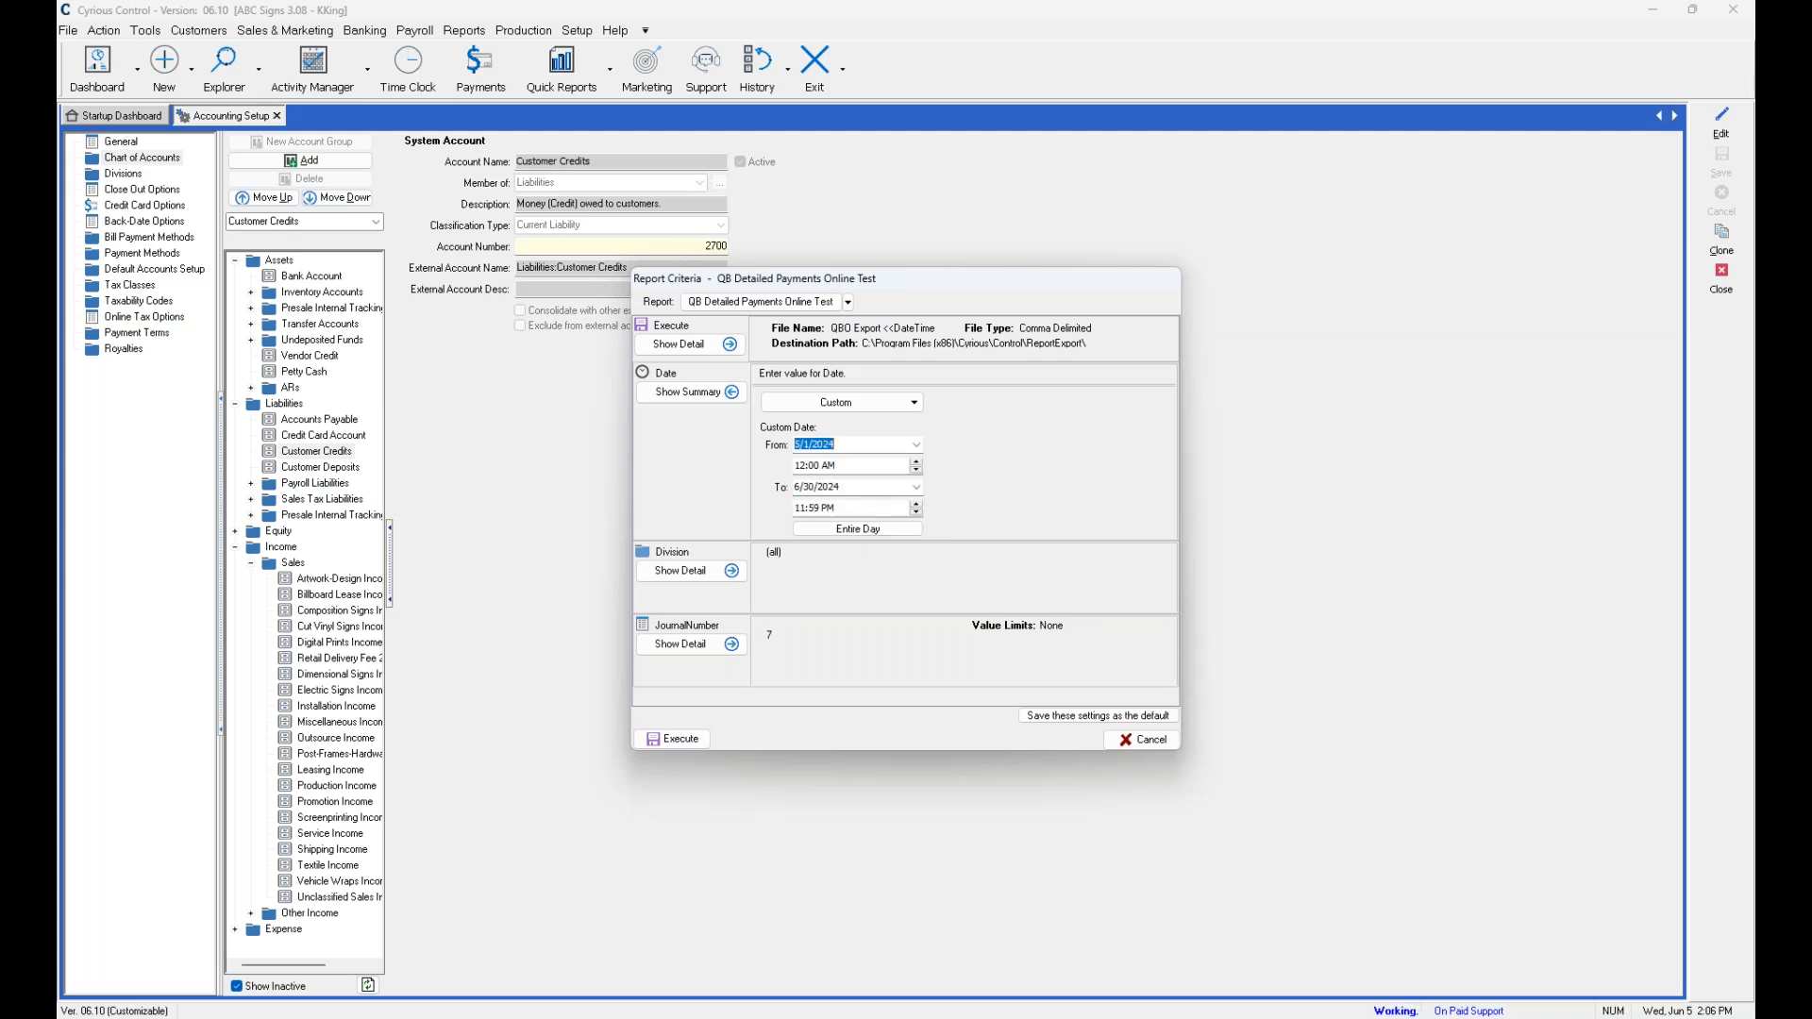
Set the journal number criterion to 77 and execute the export.
click(731, 644)
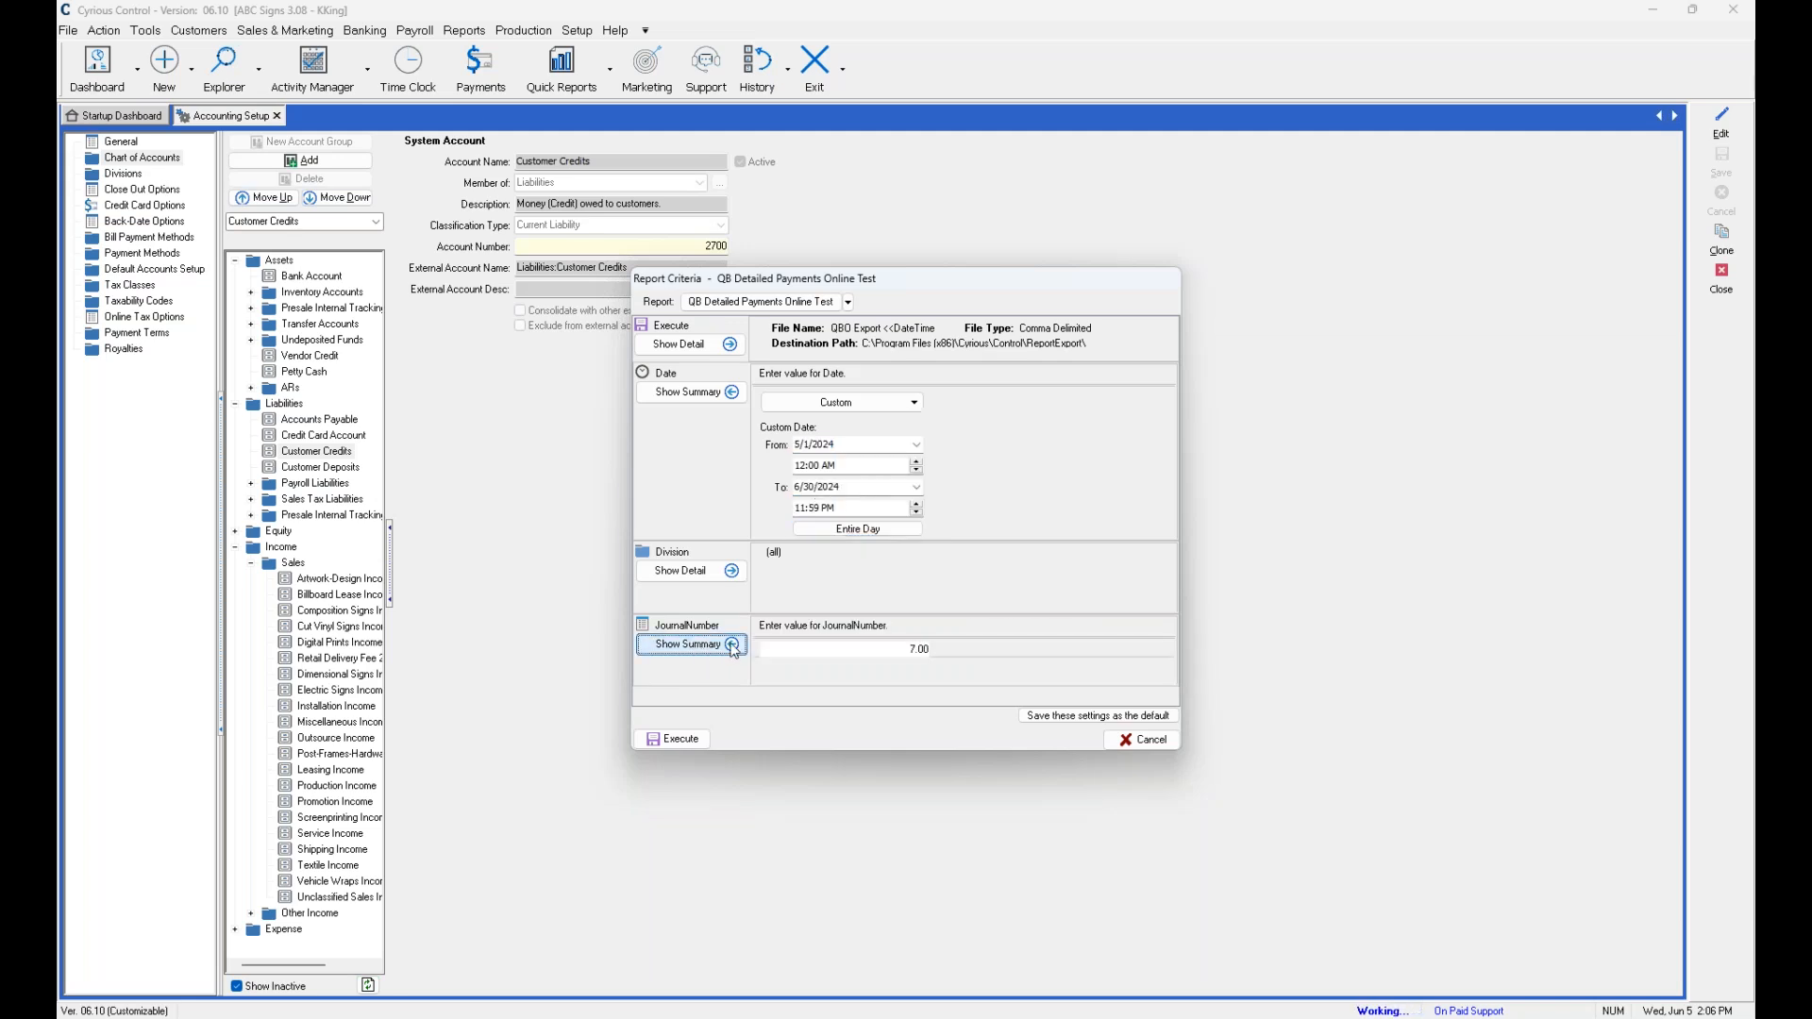
text(77)
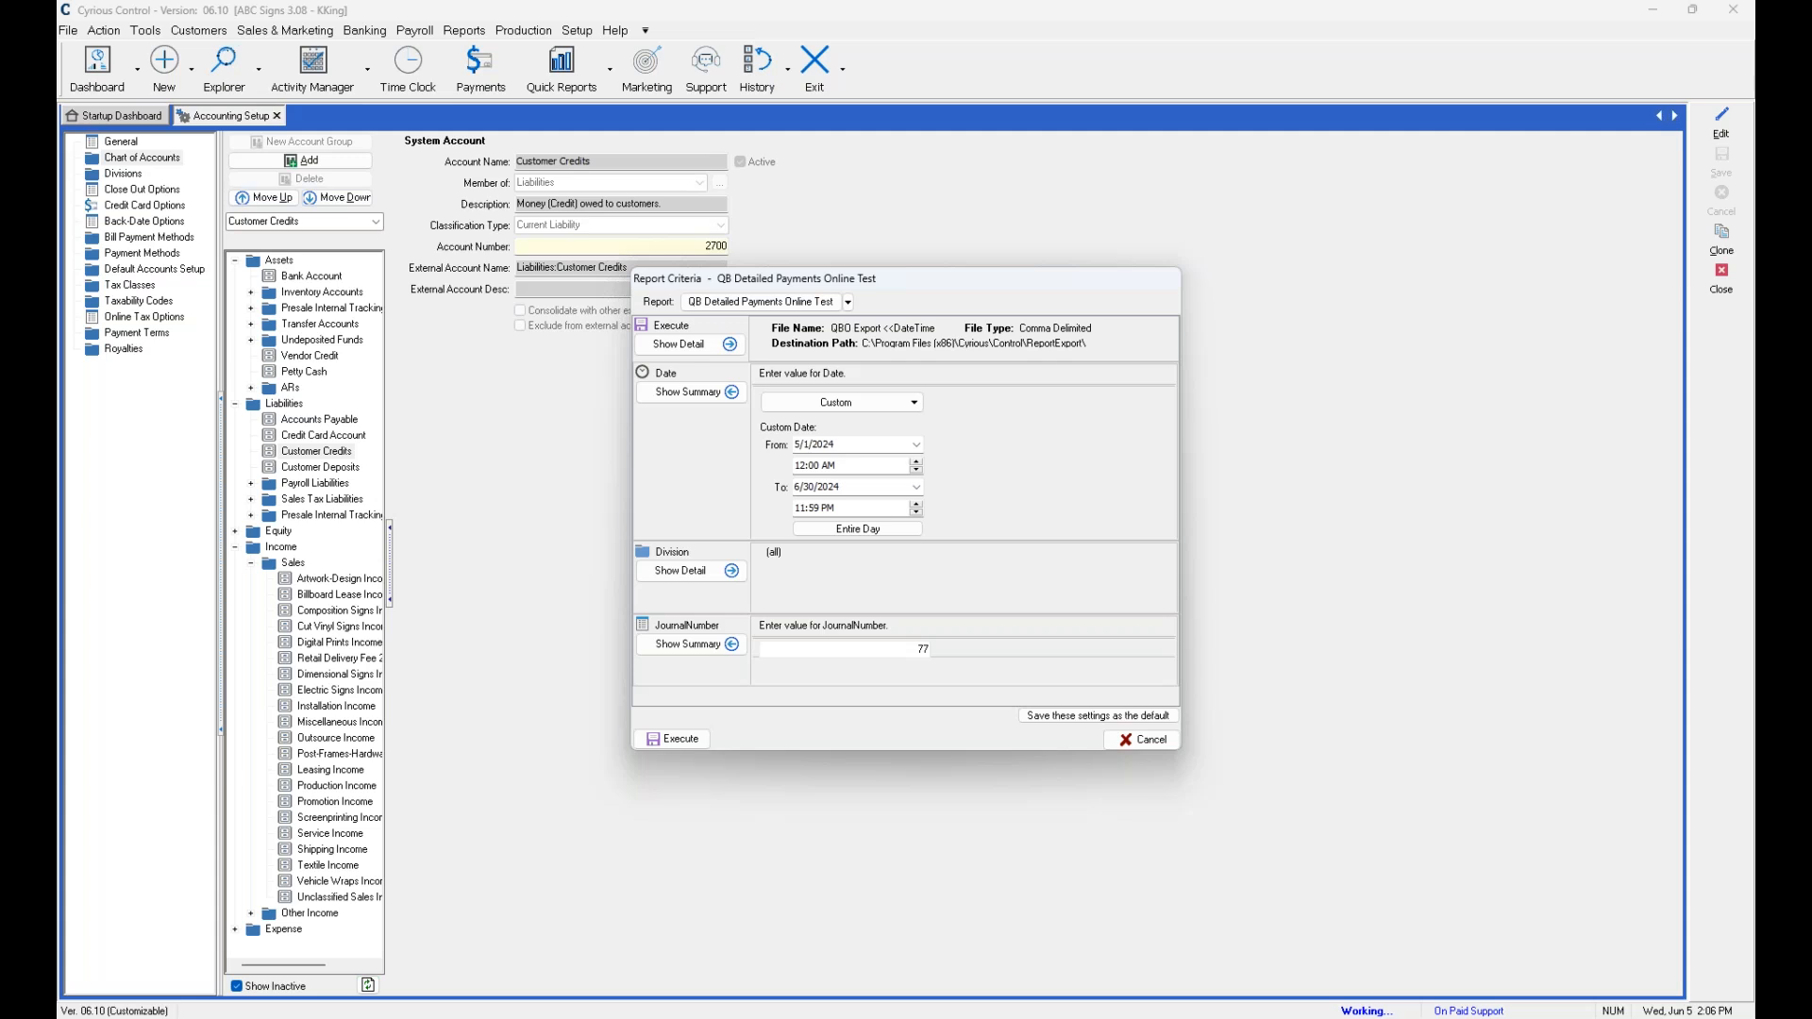
click(675, 738)
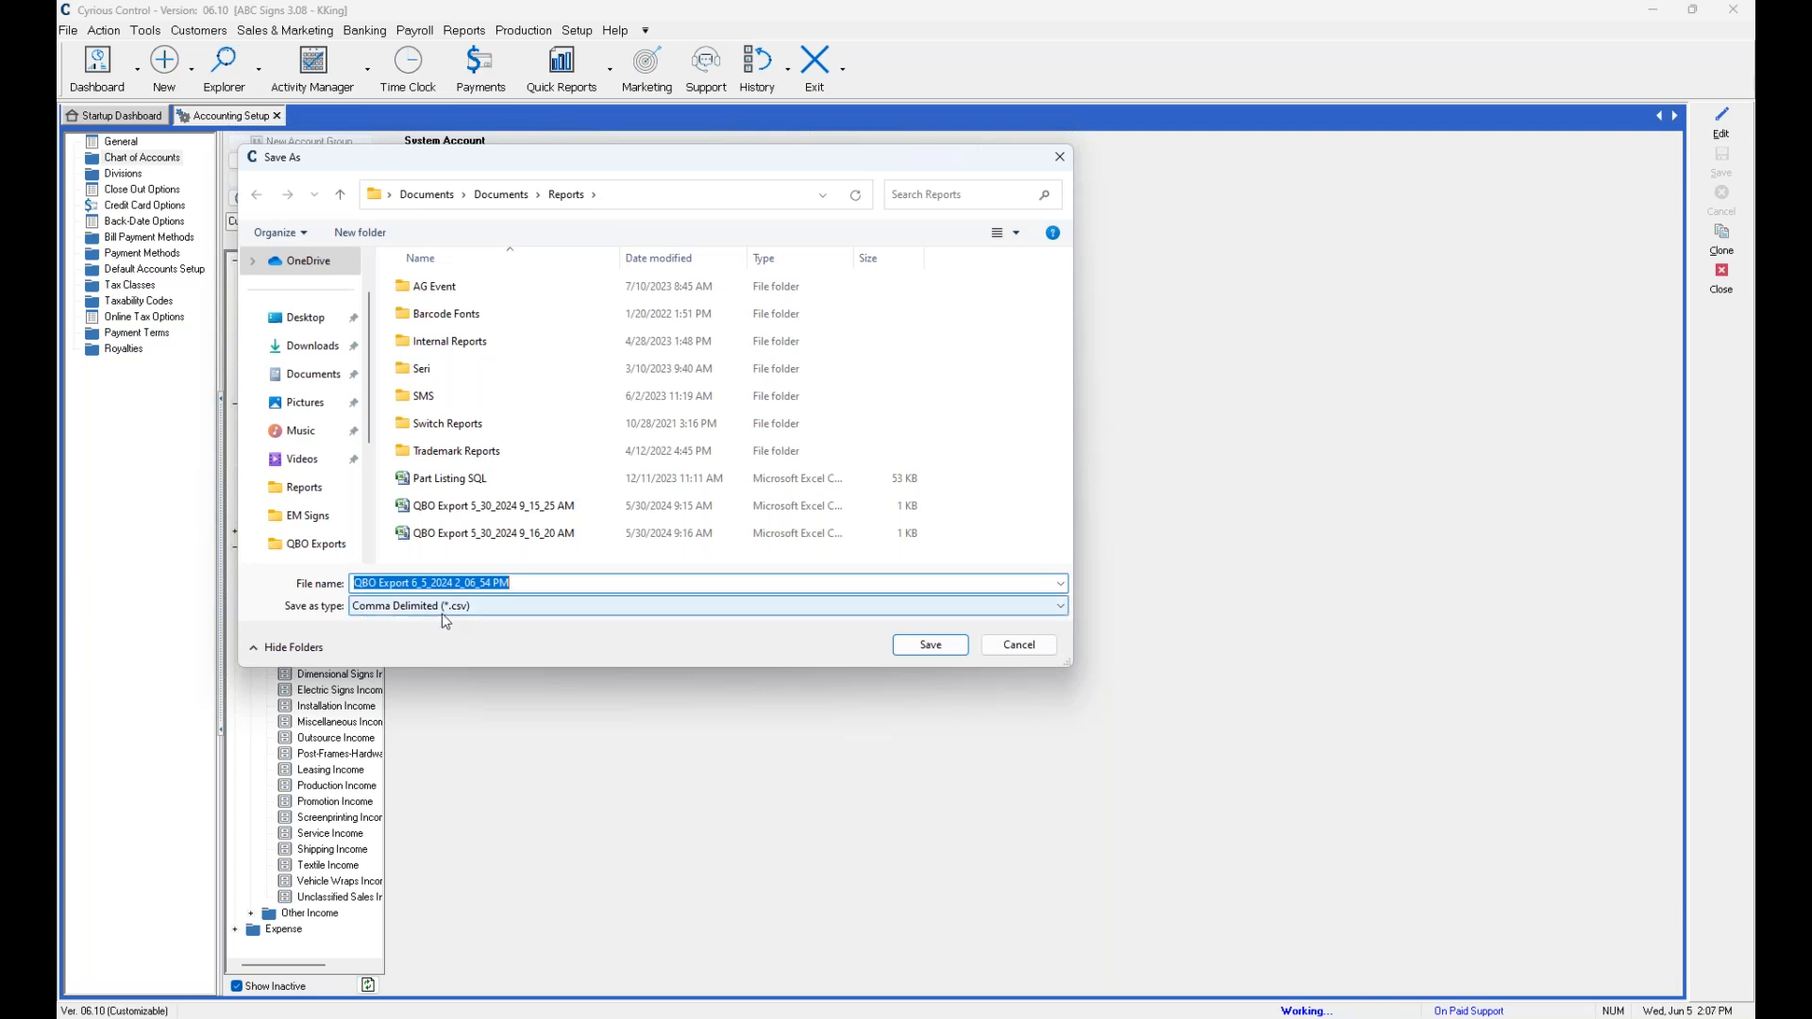
Save the export in the QBO Exports folder as the comma-delimited file QBO Export 6_5_2024 2_06_54 PM.
click(503, 195)
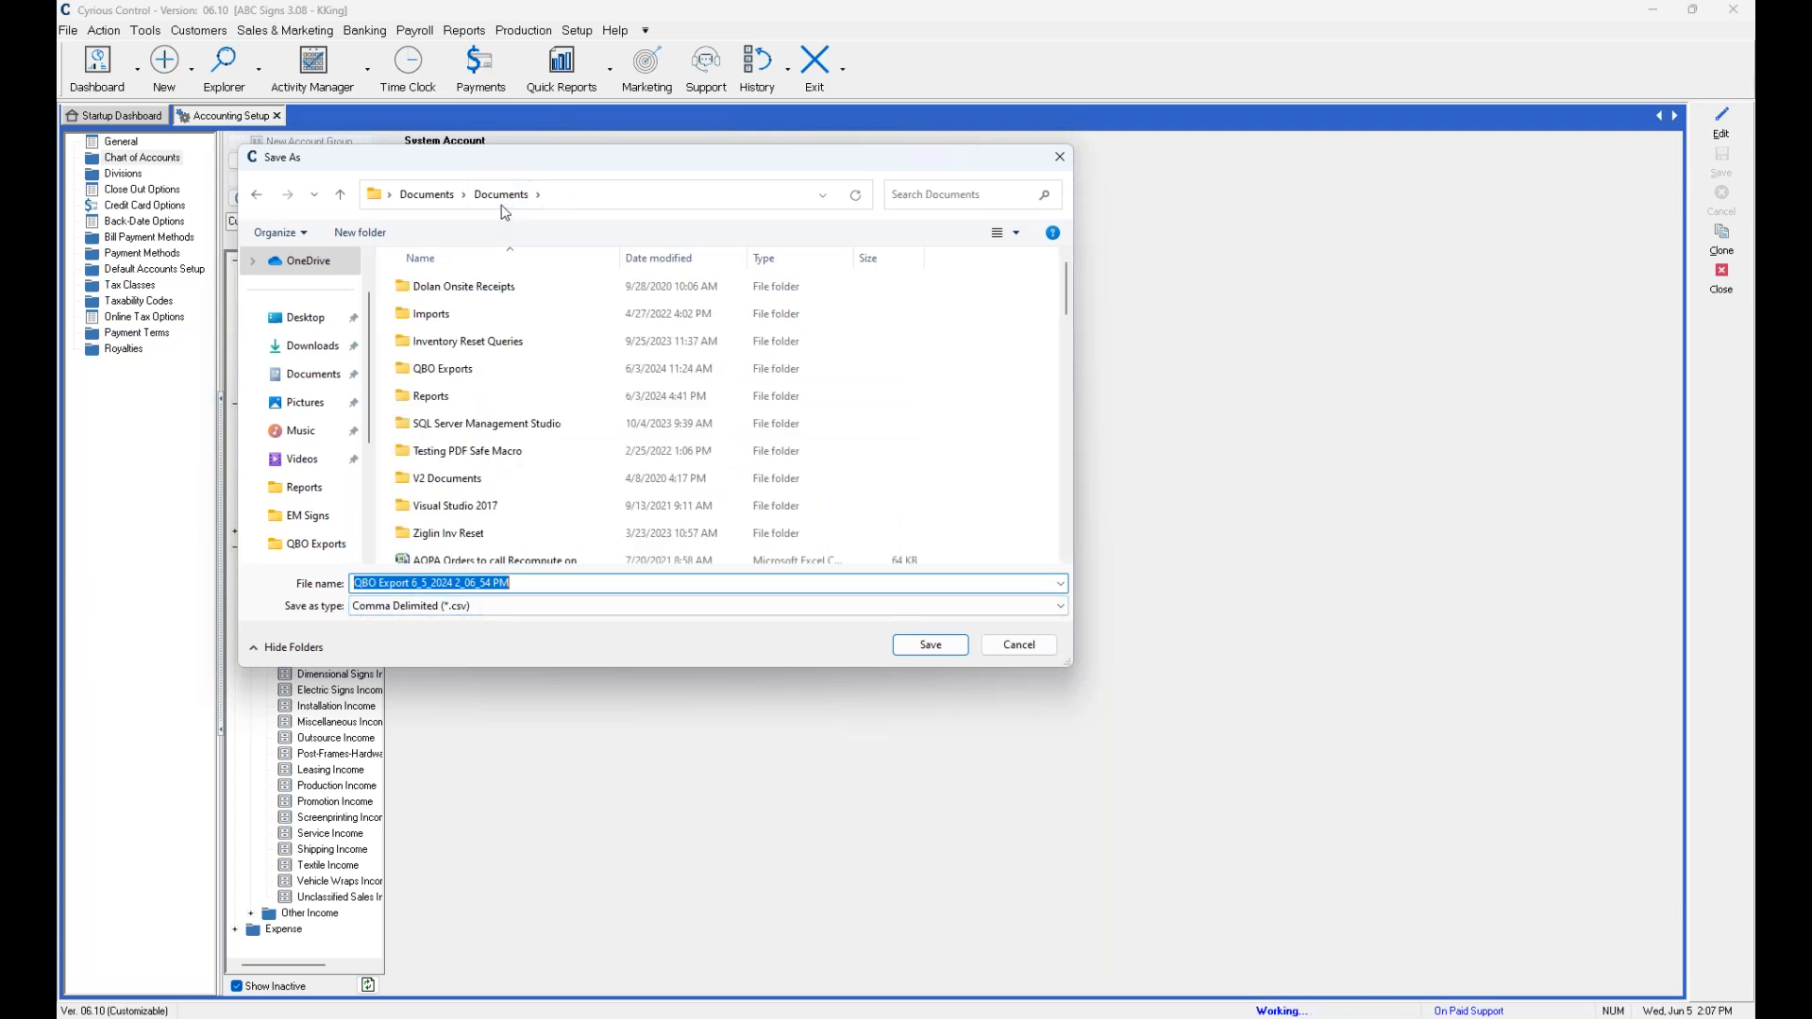
click(425, 370)
double_click(425, 371)
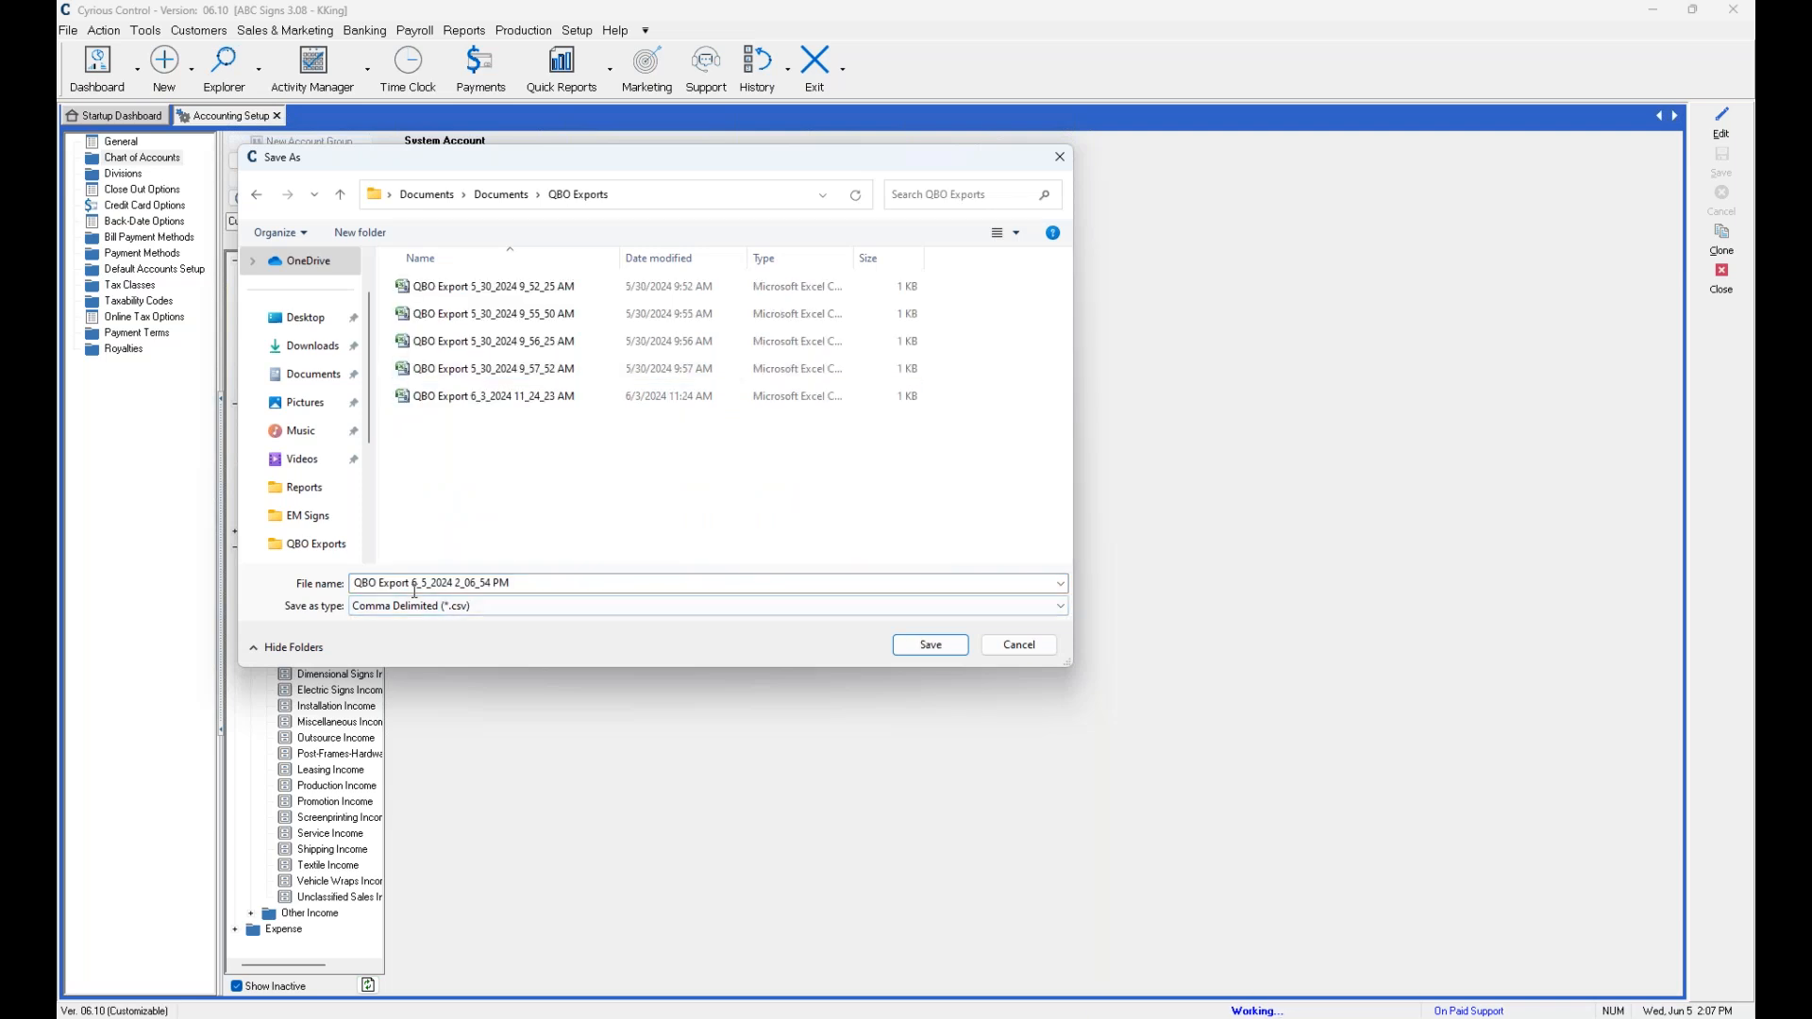
click(931, 645)
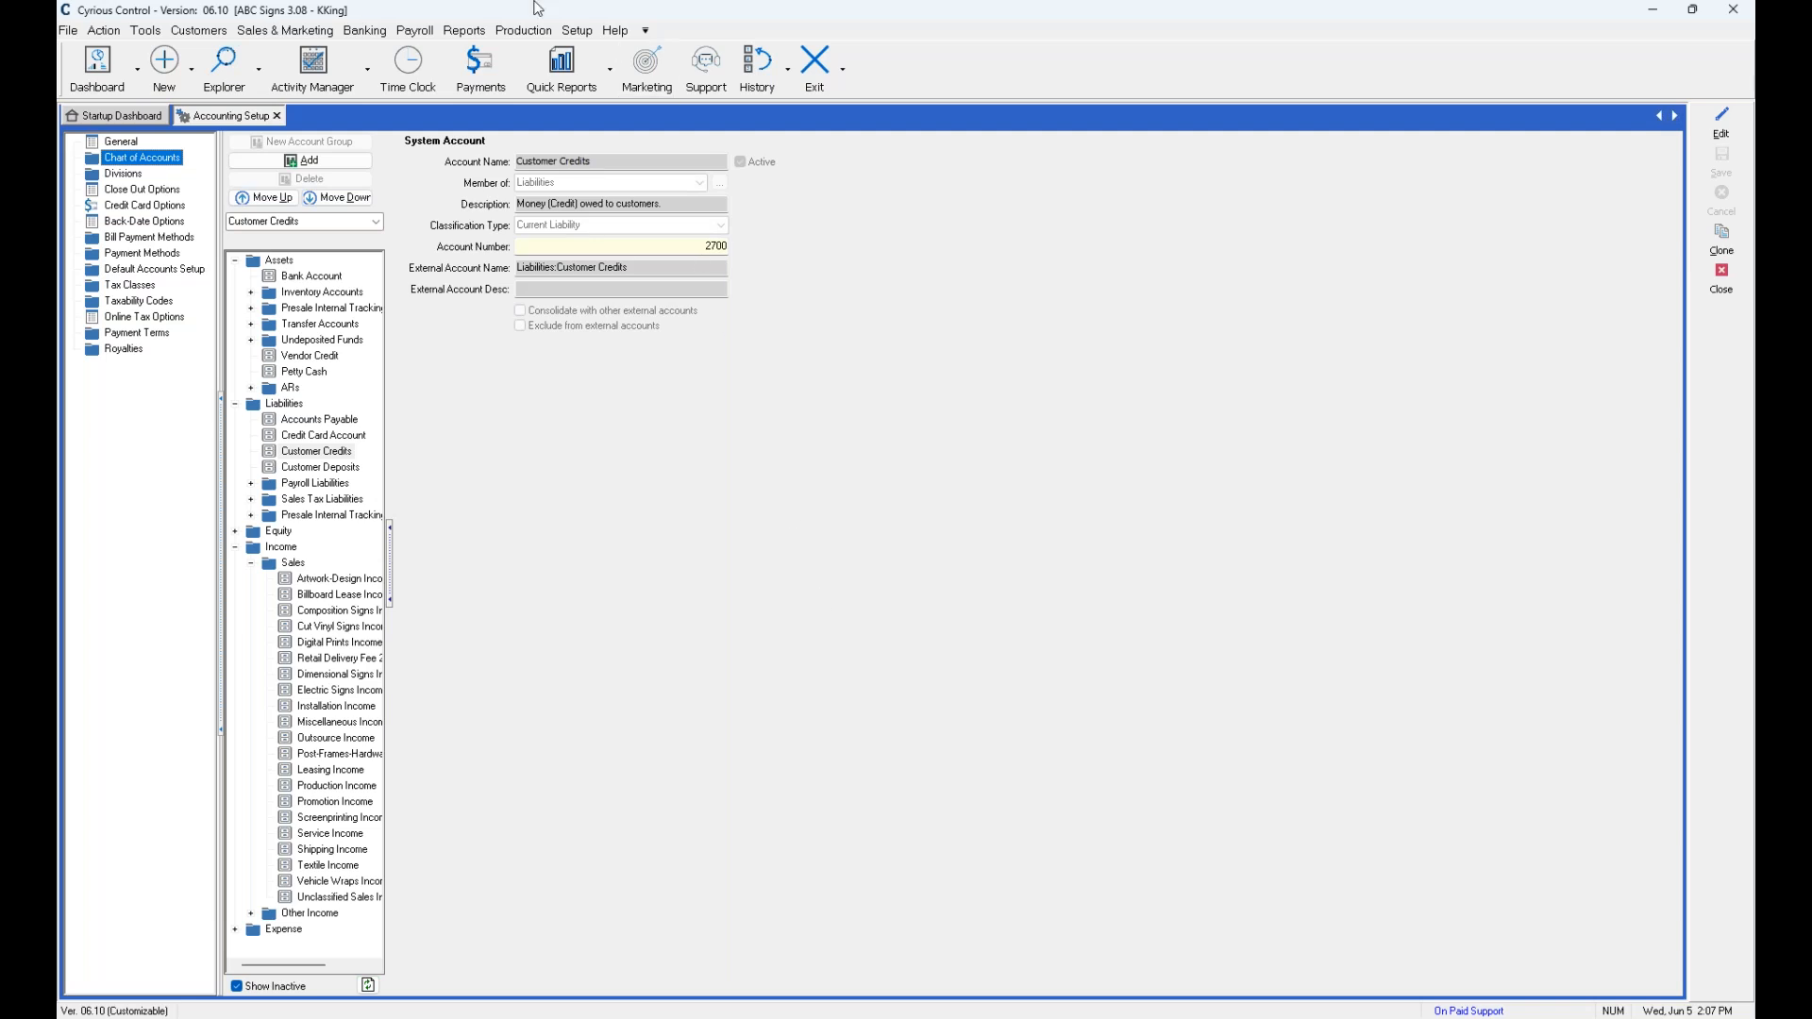
Open the reporting setup and display the QB Detailed Payments Online Test report in the financial GL Exports group.
click(577, 34)
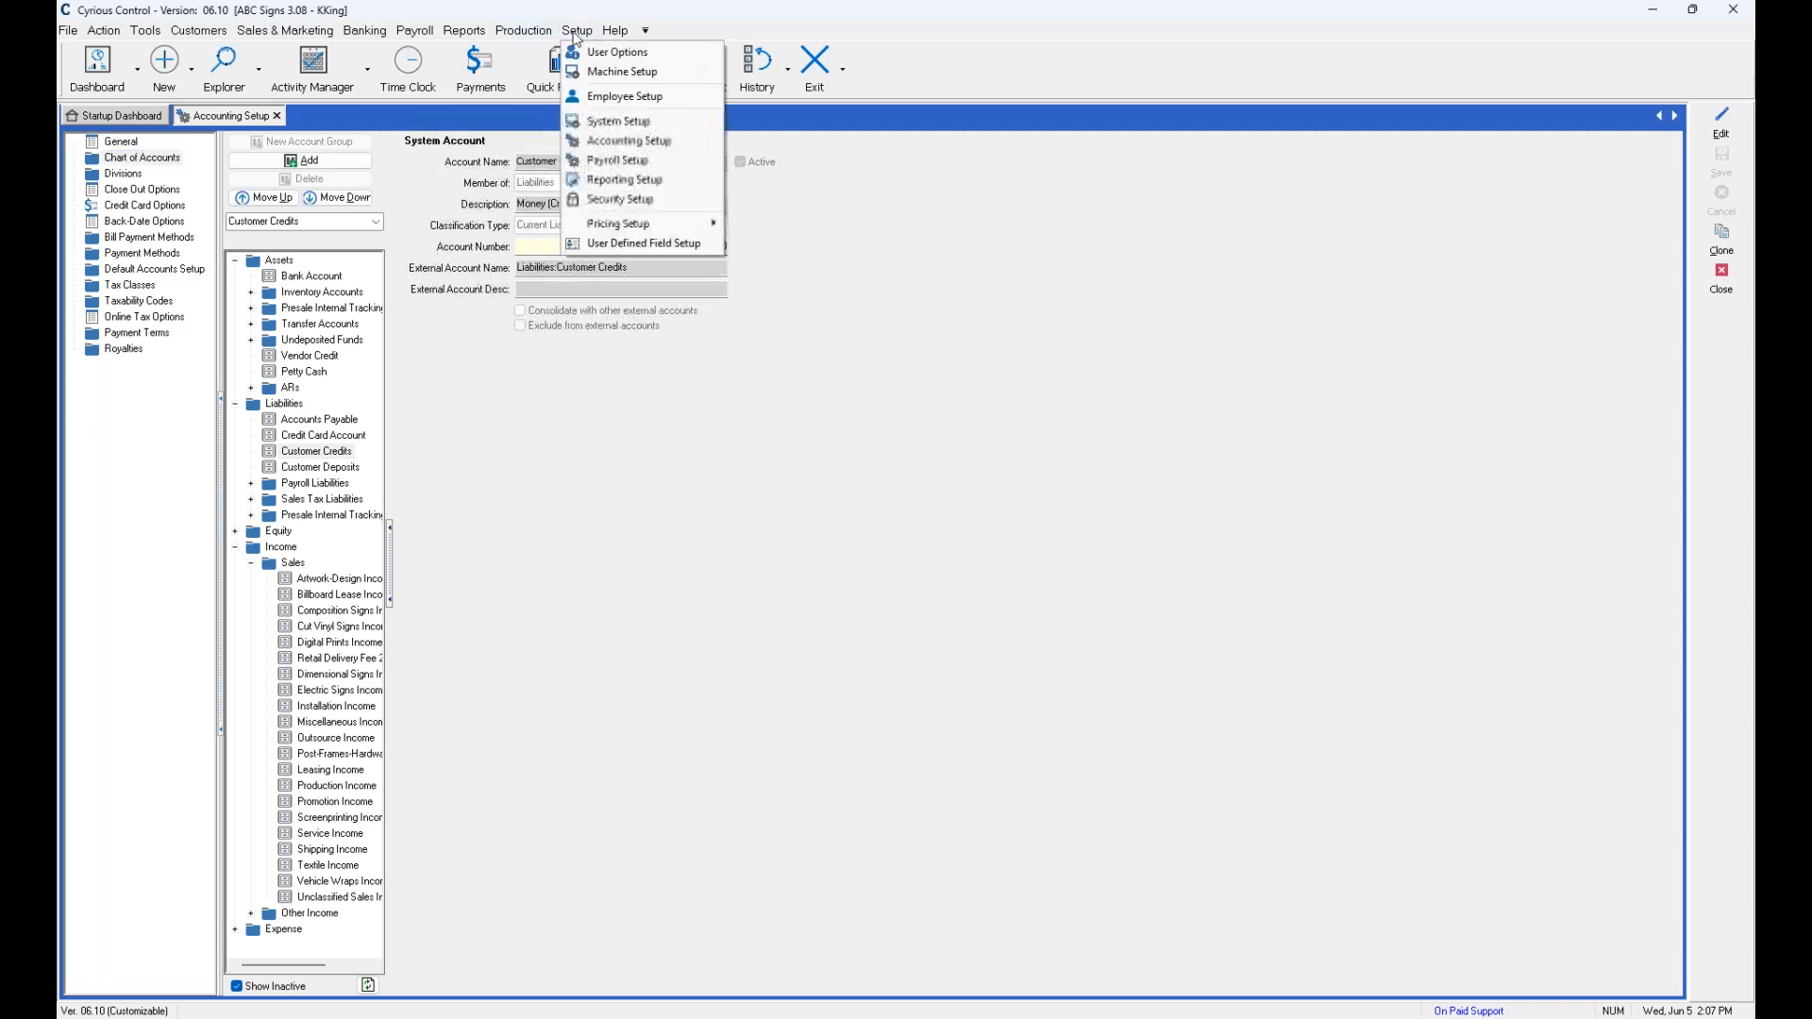
click(605, 180)
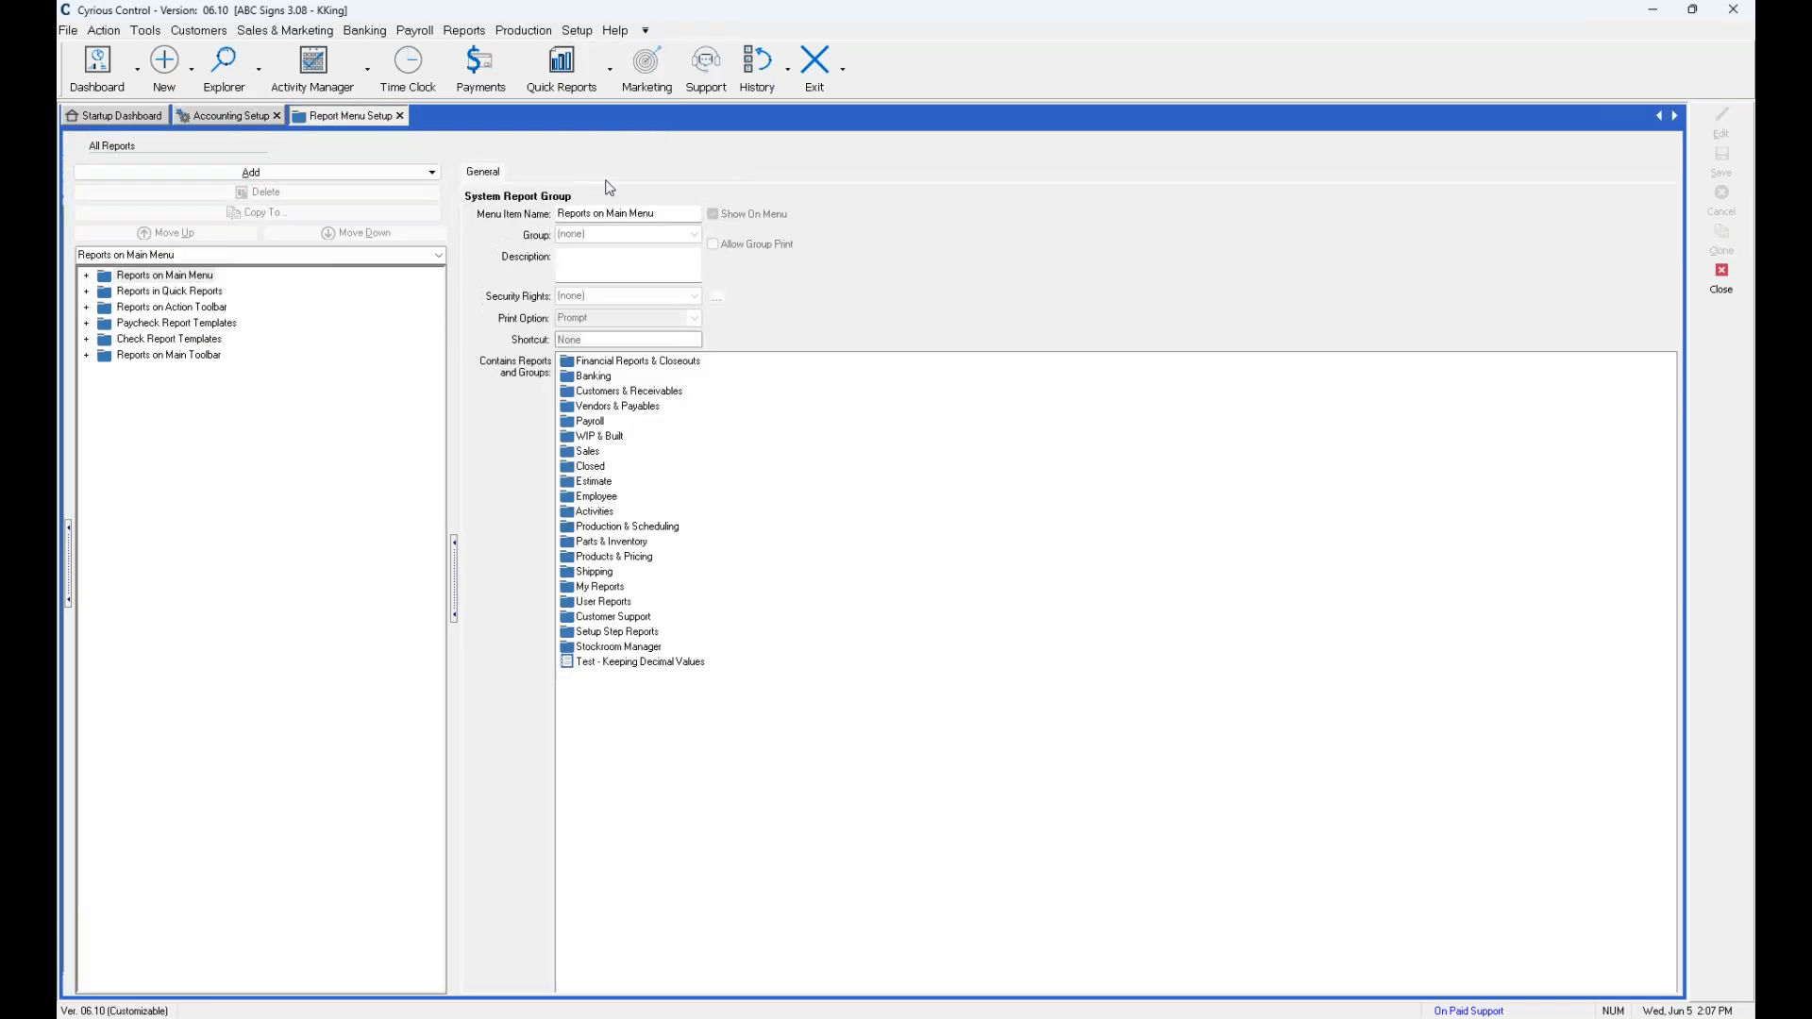
click(86, 276)
click(102, 291)
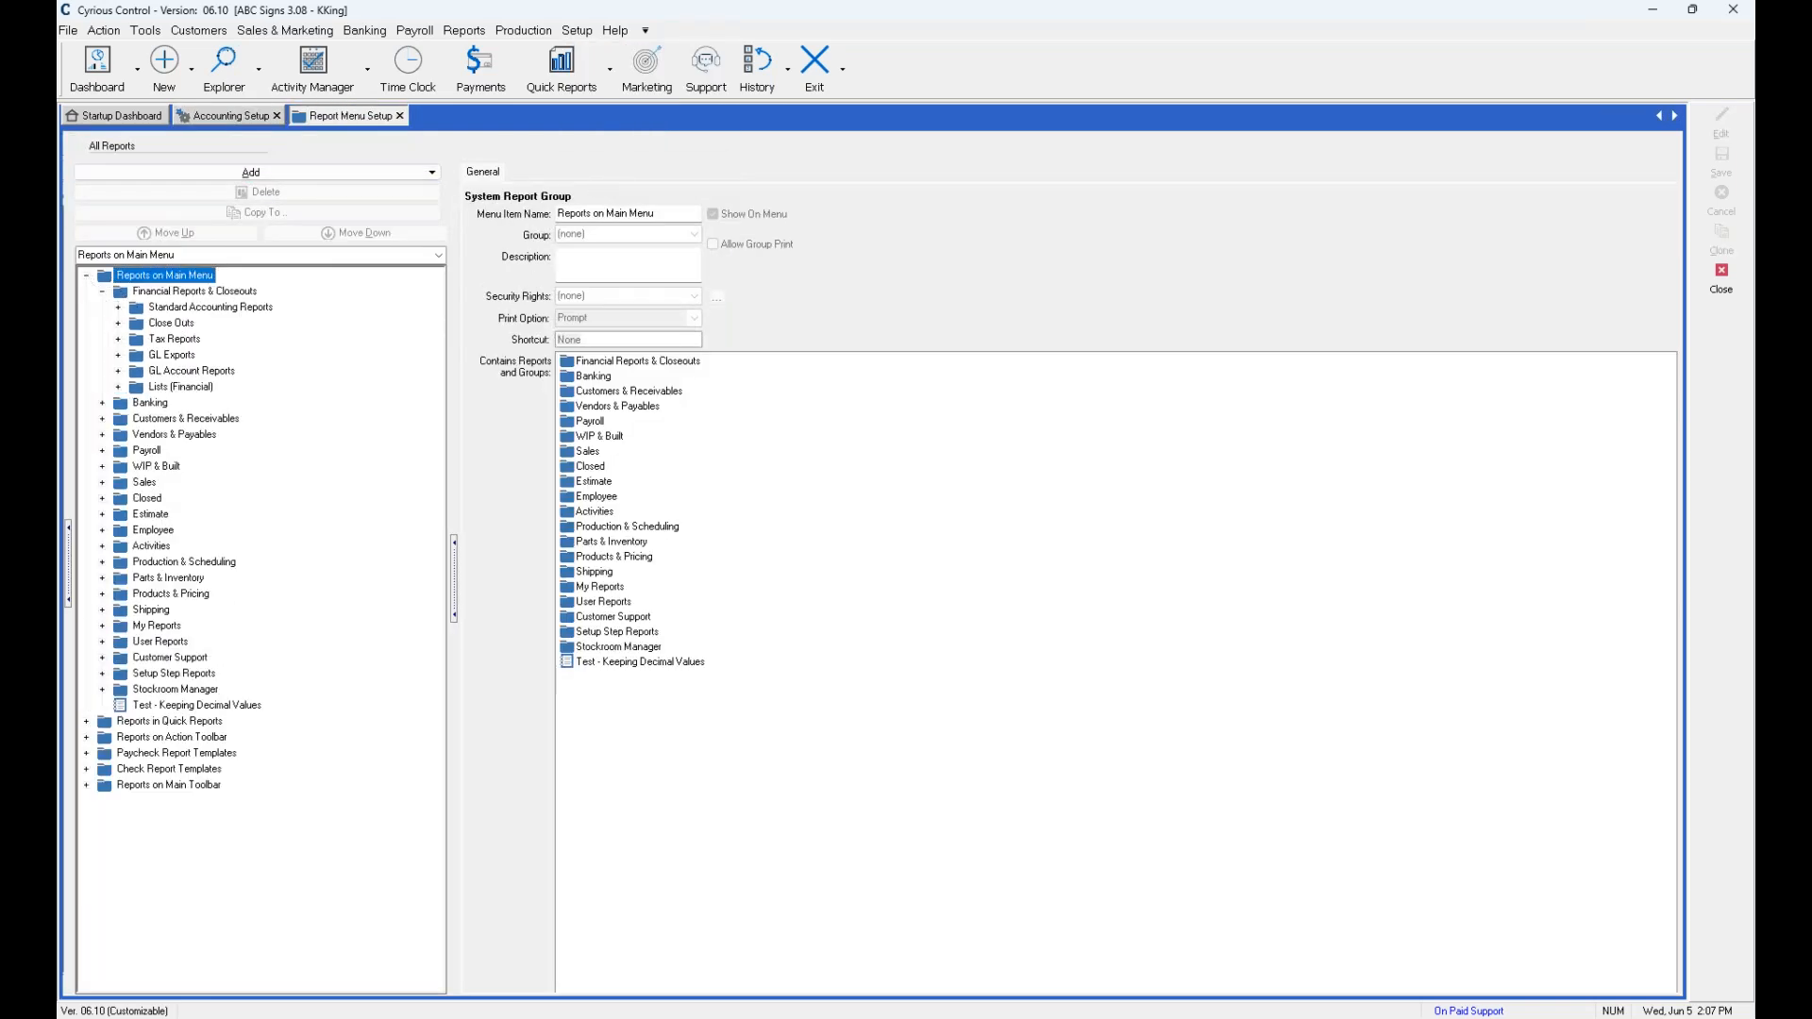
click(118, 355)
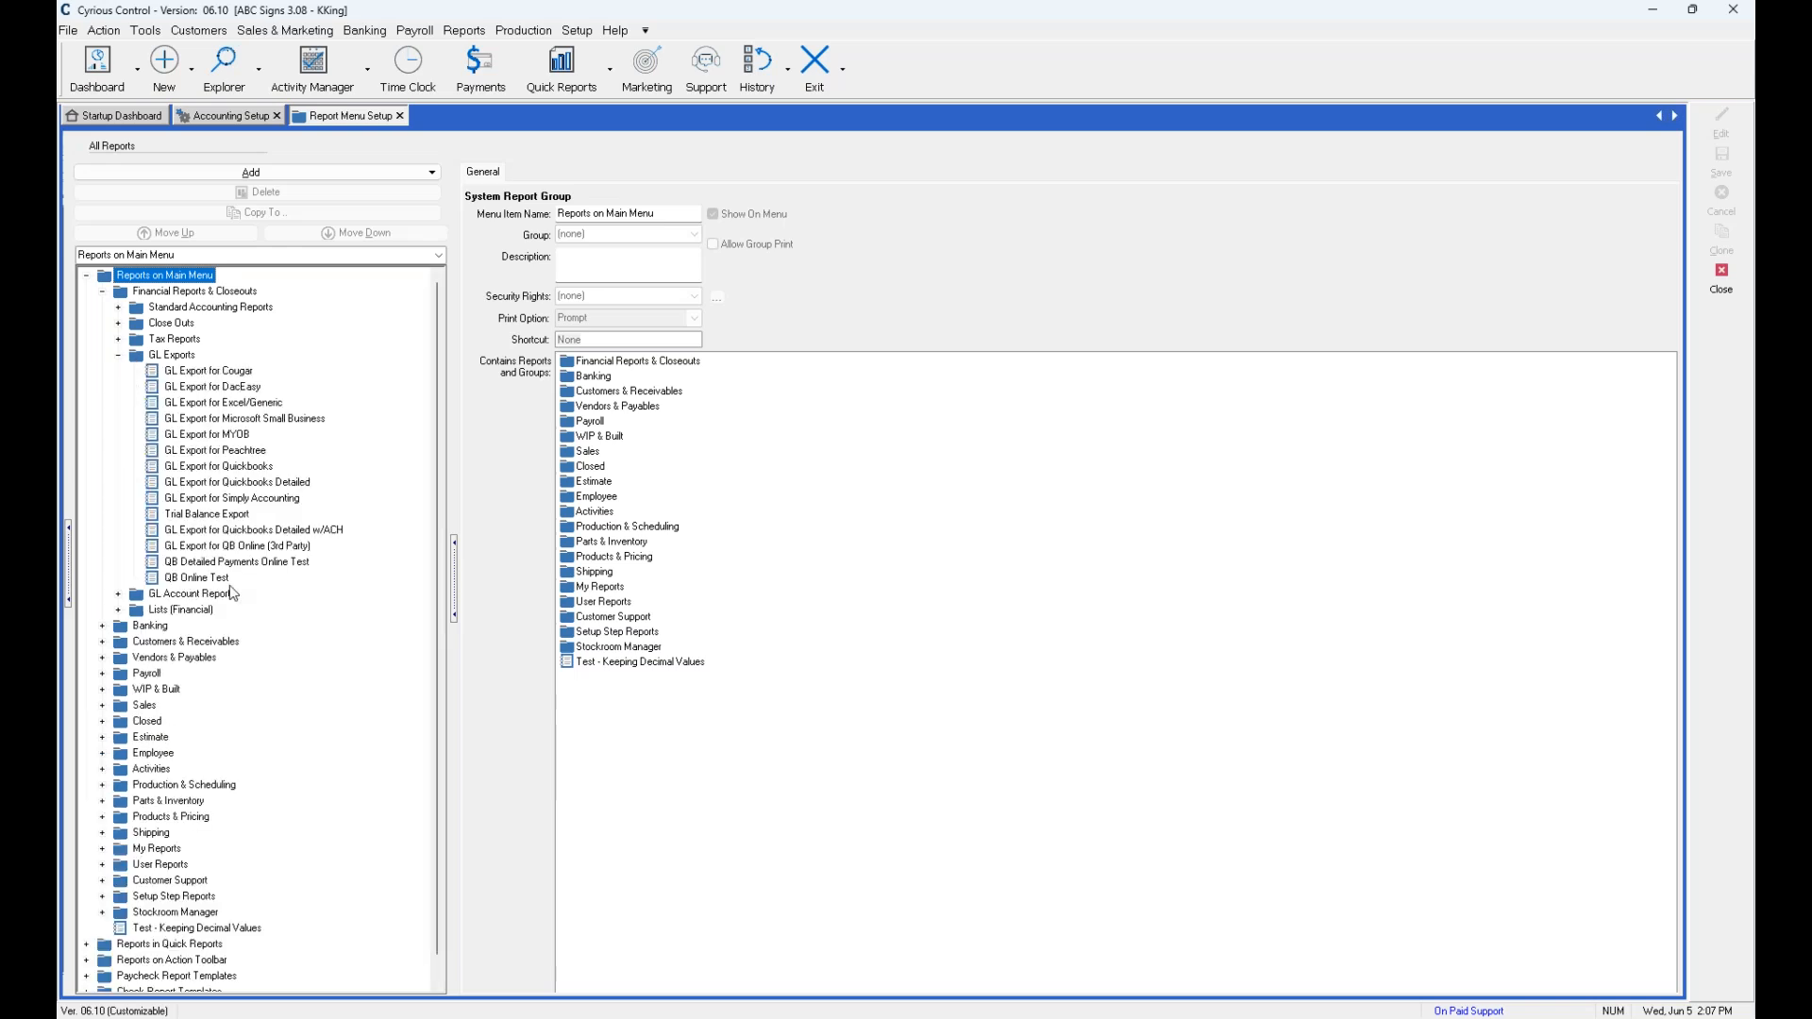
click(254, 564)
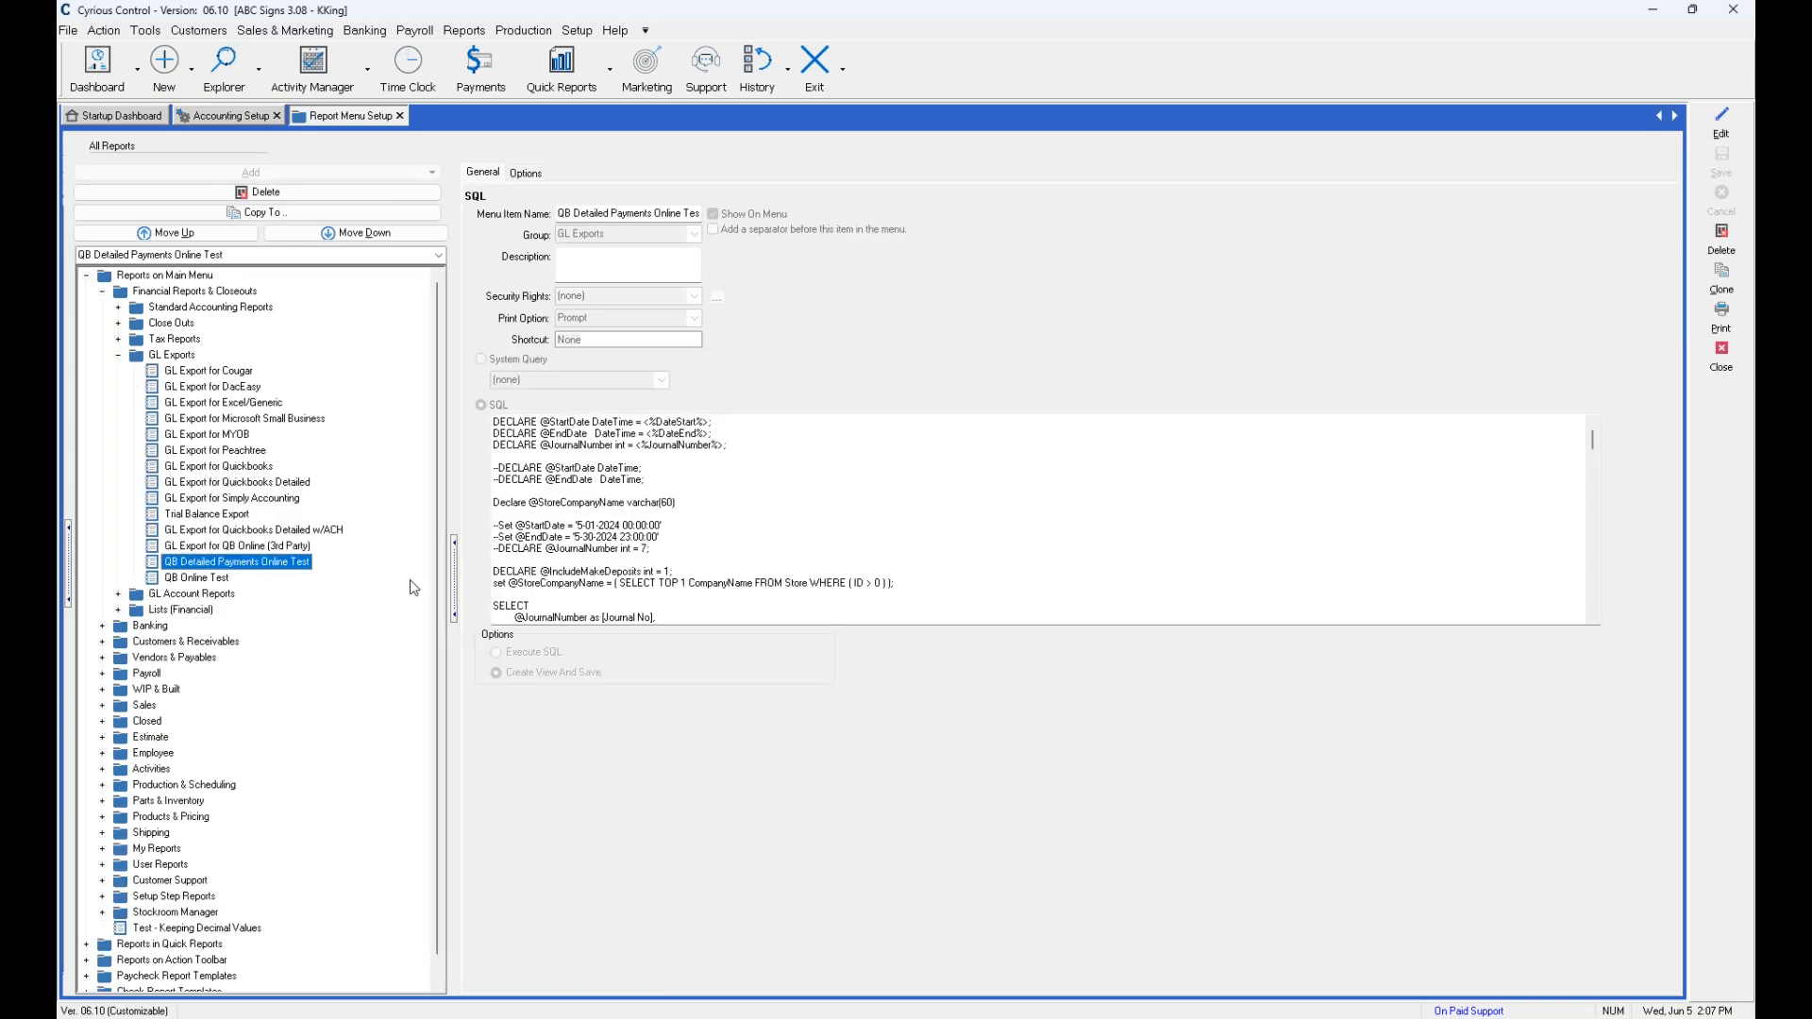
Examine the full SQL query behind the QB Detailed Payments Online Test report.
click(693, 563)
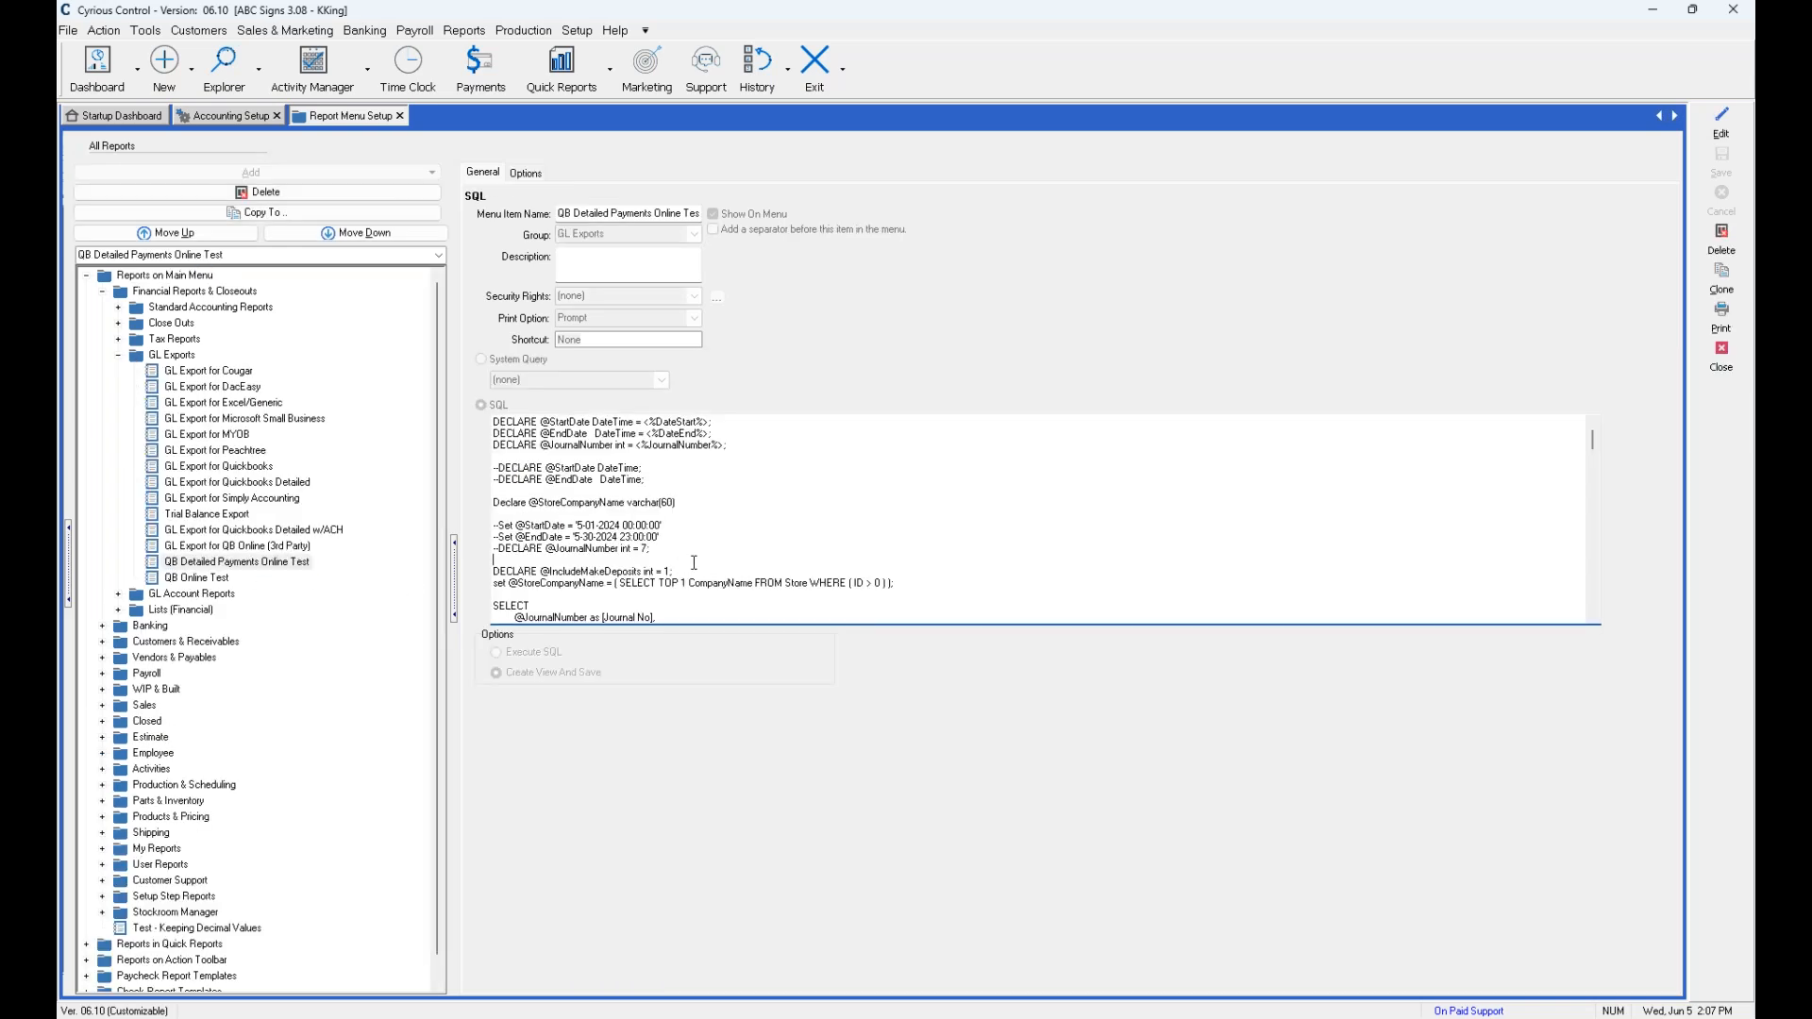
key(ctrl+End)
key(ctrl+Home)
scroll(643, 567, down, 15)
scroll(643, 567, up, 15)
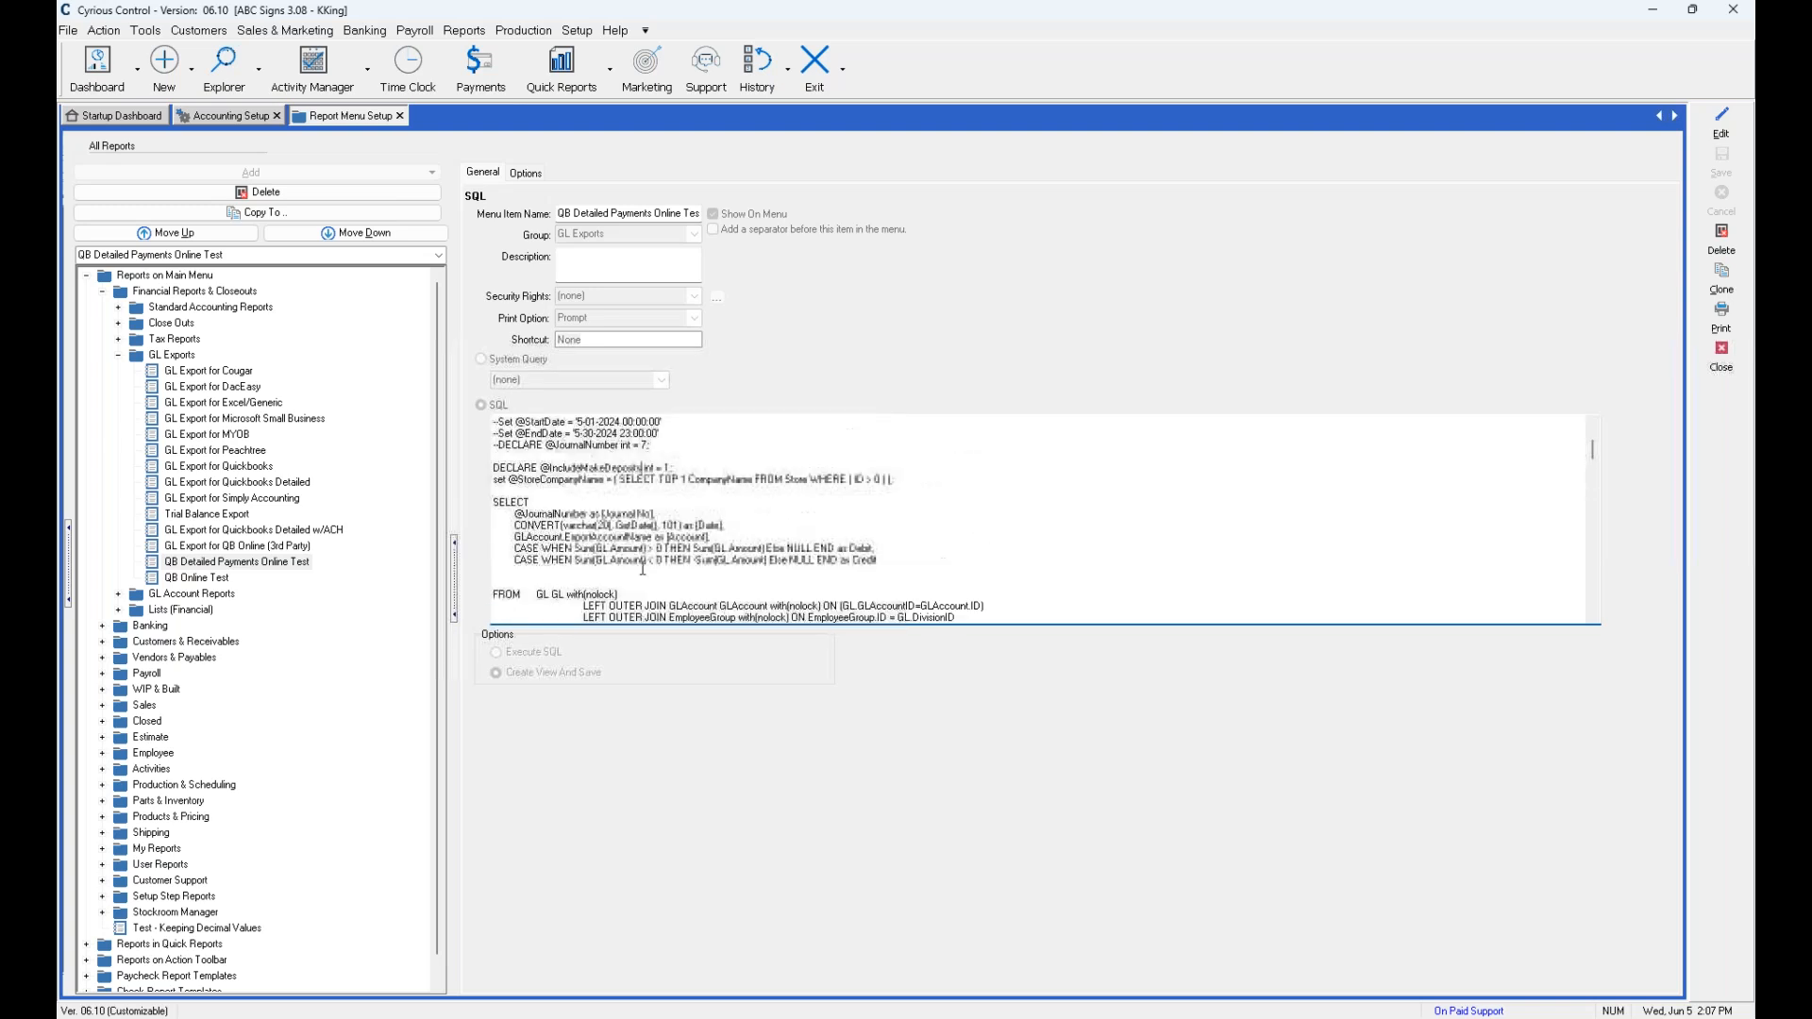
Inspect the option parameters of the QB Online Test report in the GL Exports group.
click(218, 579)
click(218, 566)
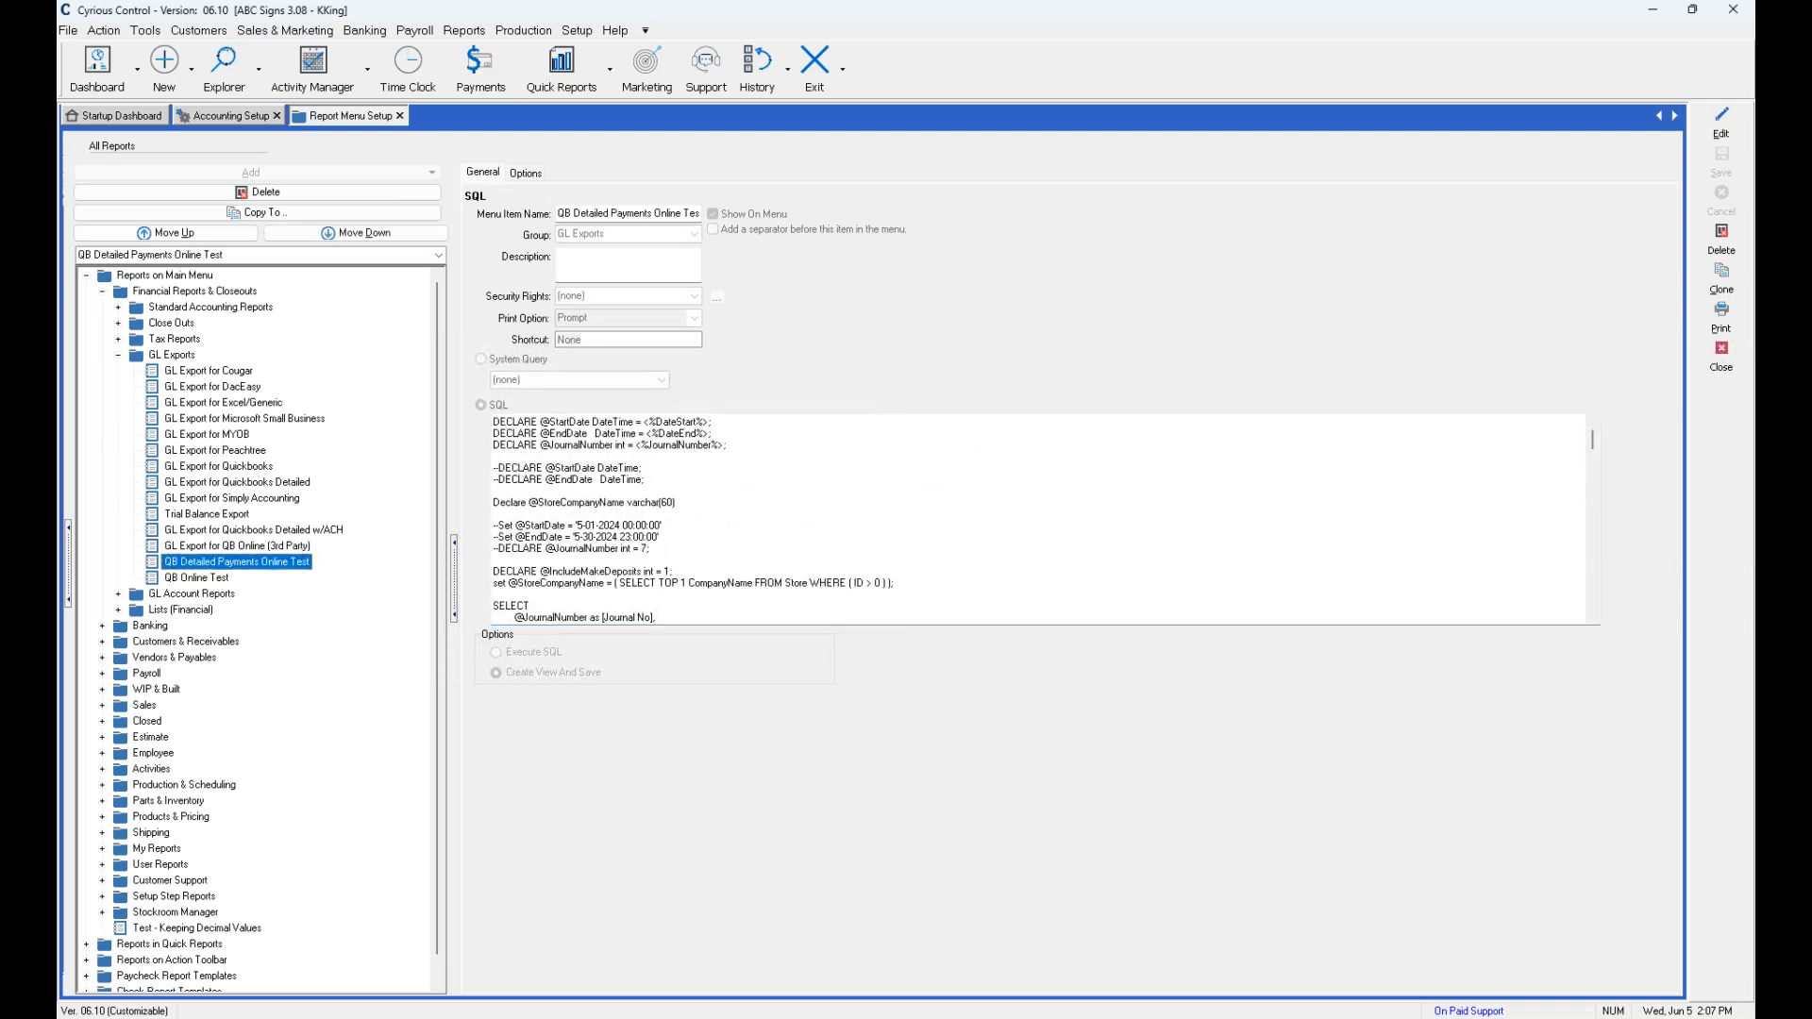
click(214, 581)
click(524, 174)
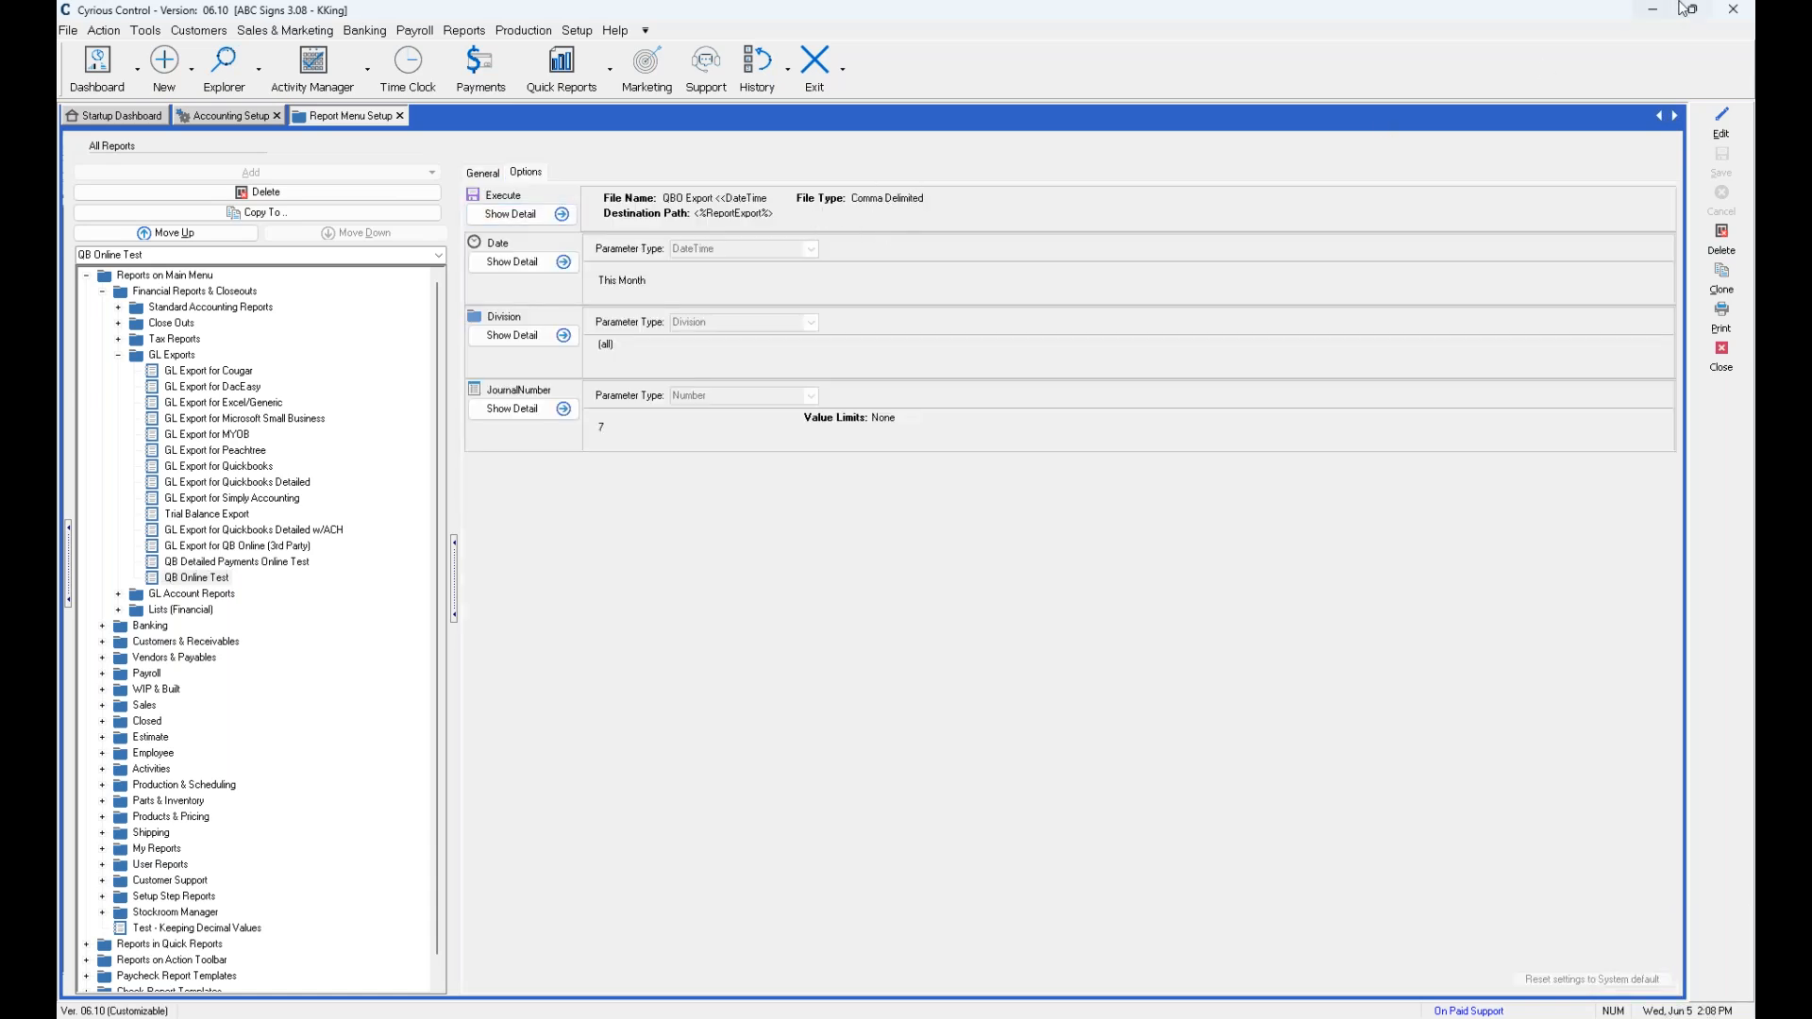
Switch to QuickBooks Online and open the journal entries import from its data import tools.
click(1649, 16)
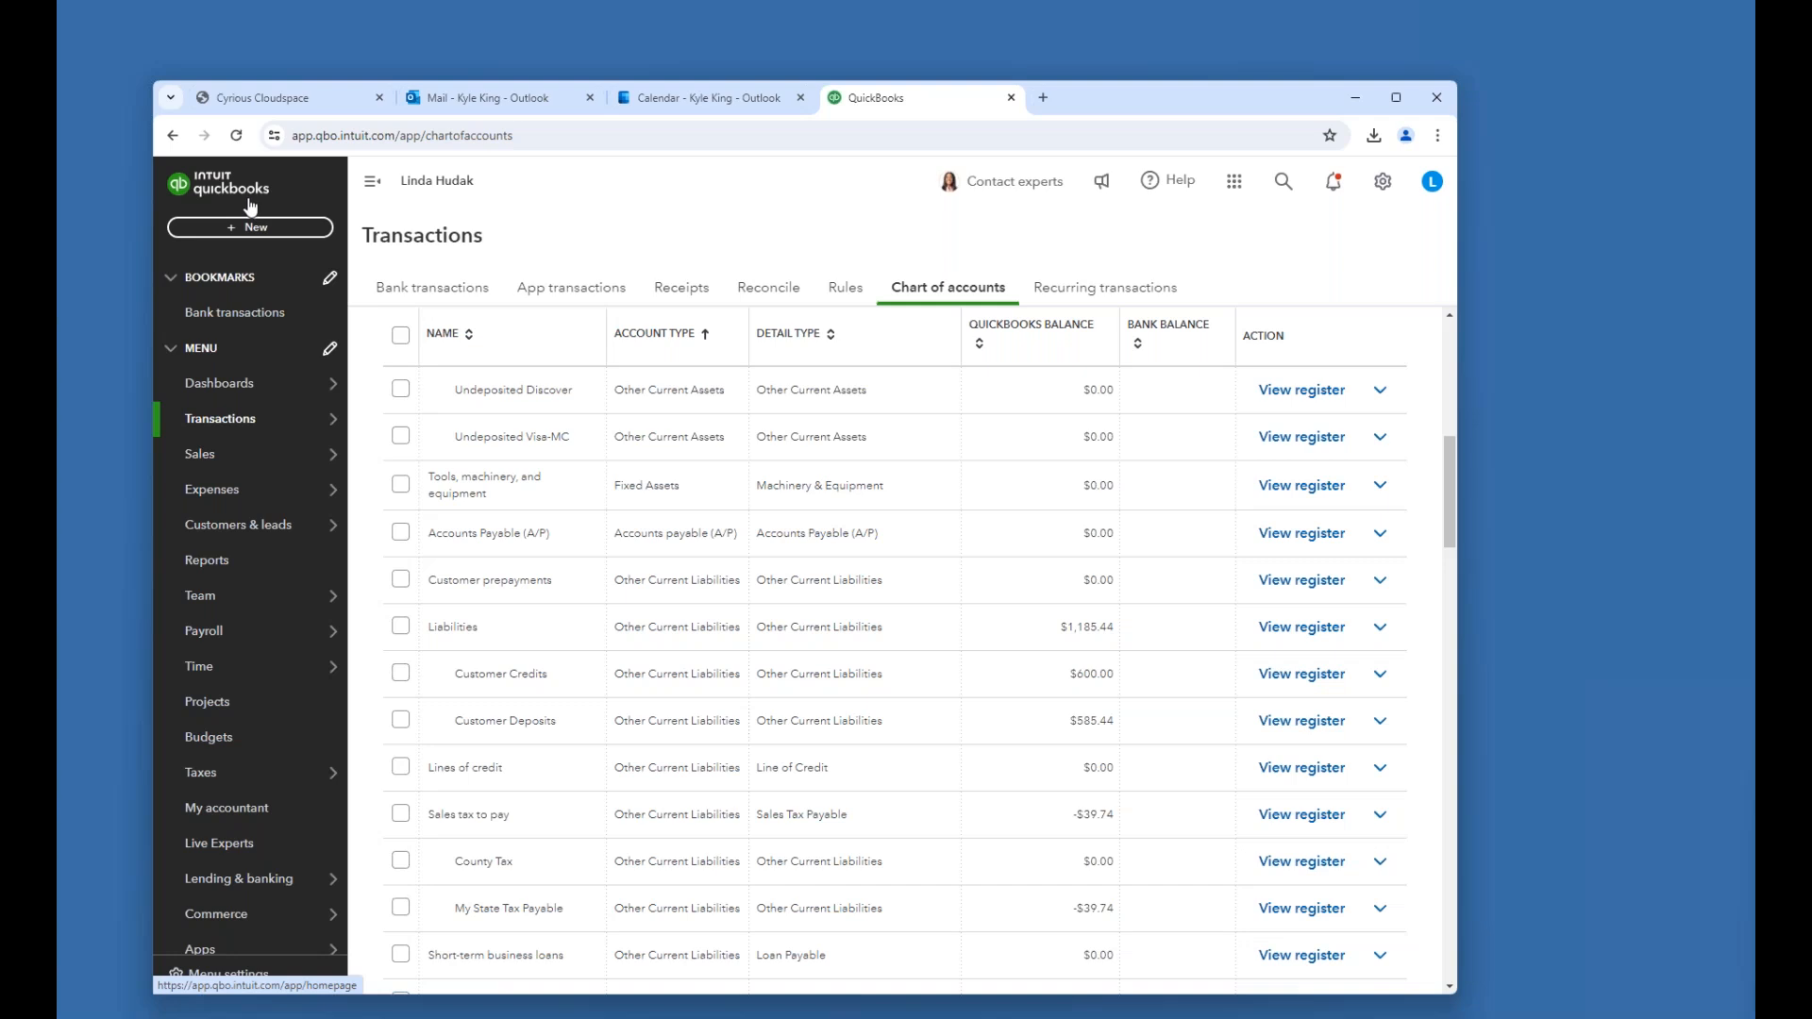
click(215, 196)
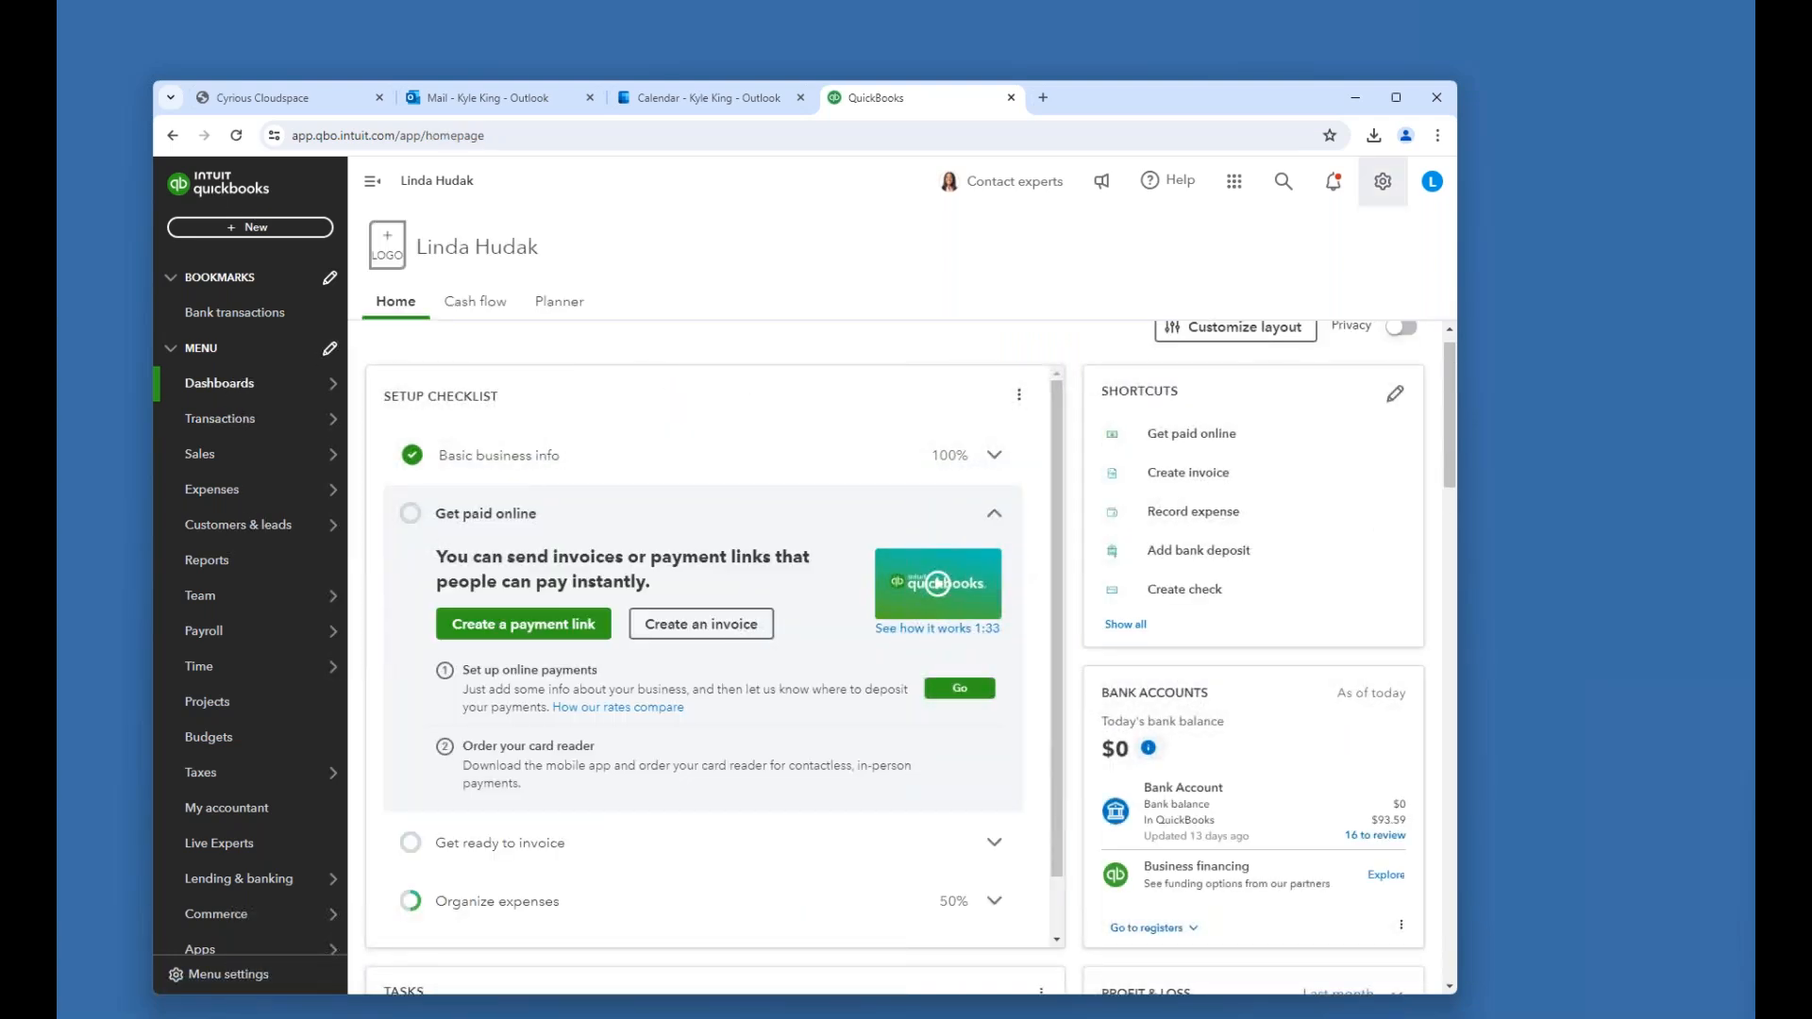
click(1383, 181)
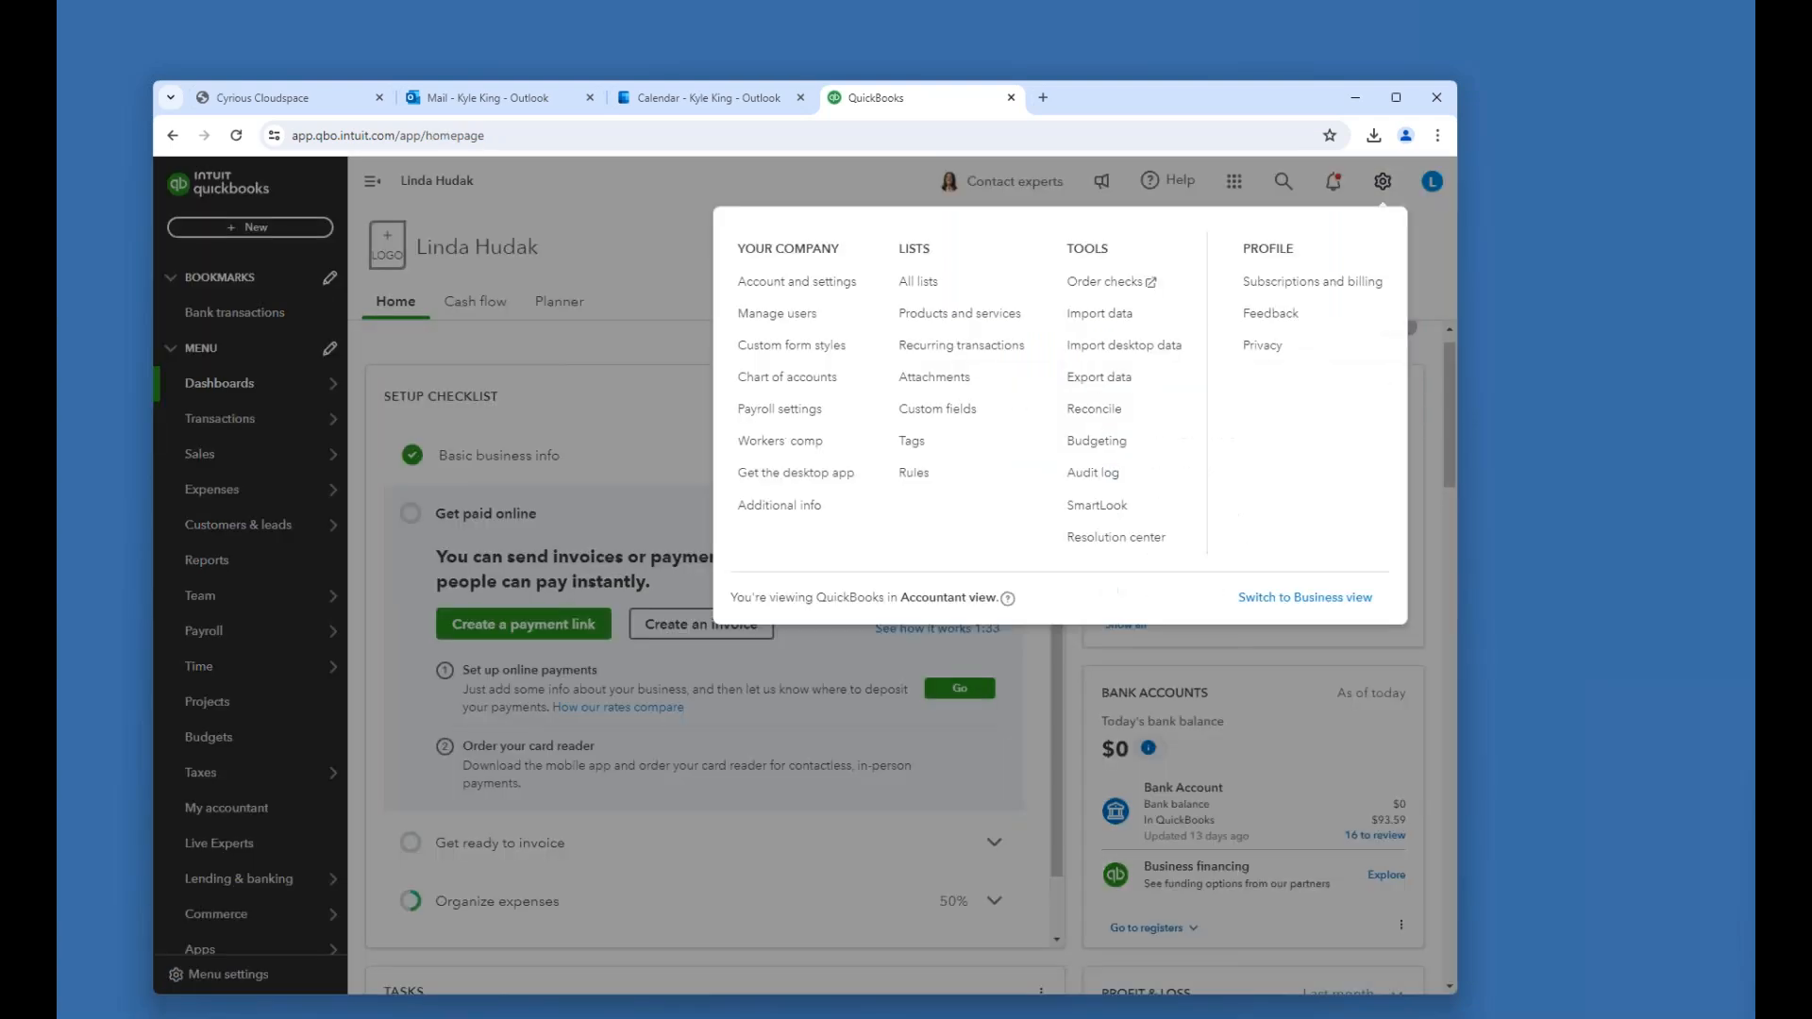
click(1092, 325)
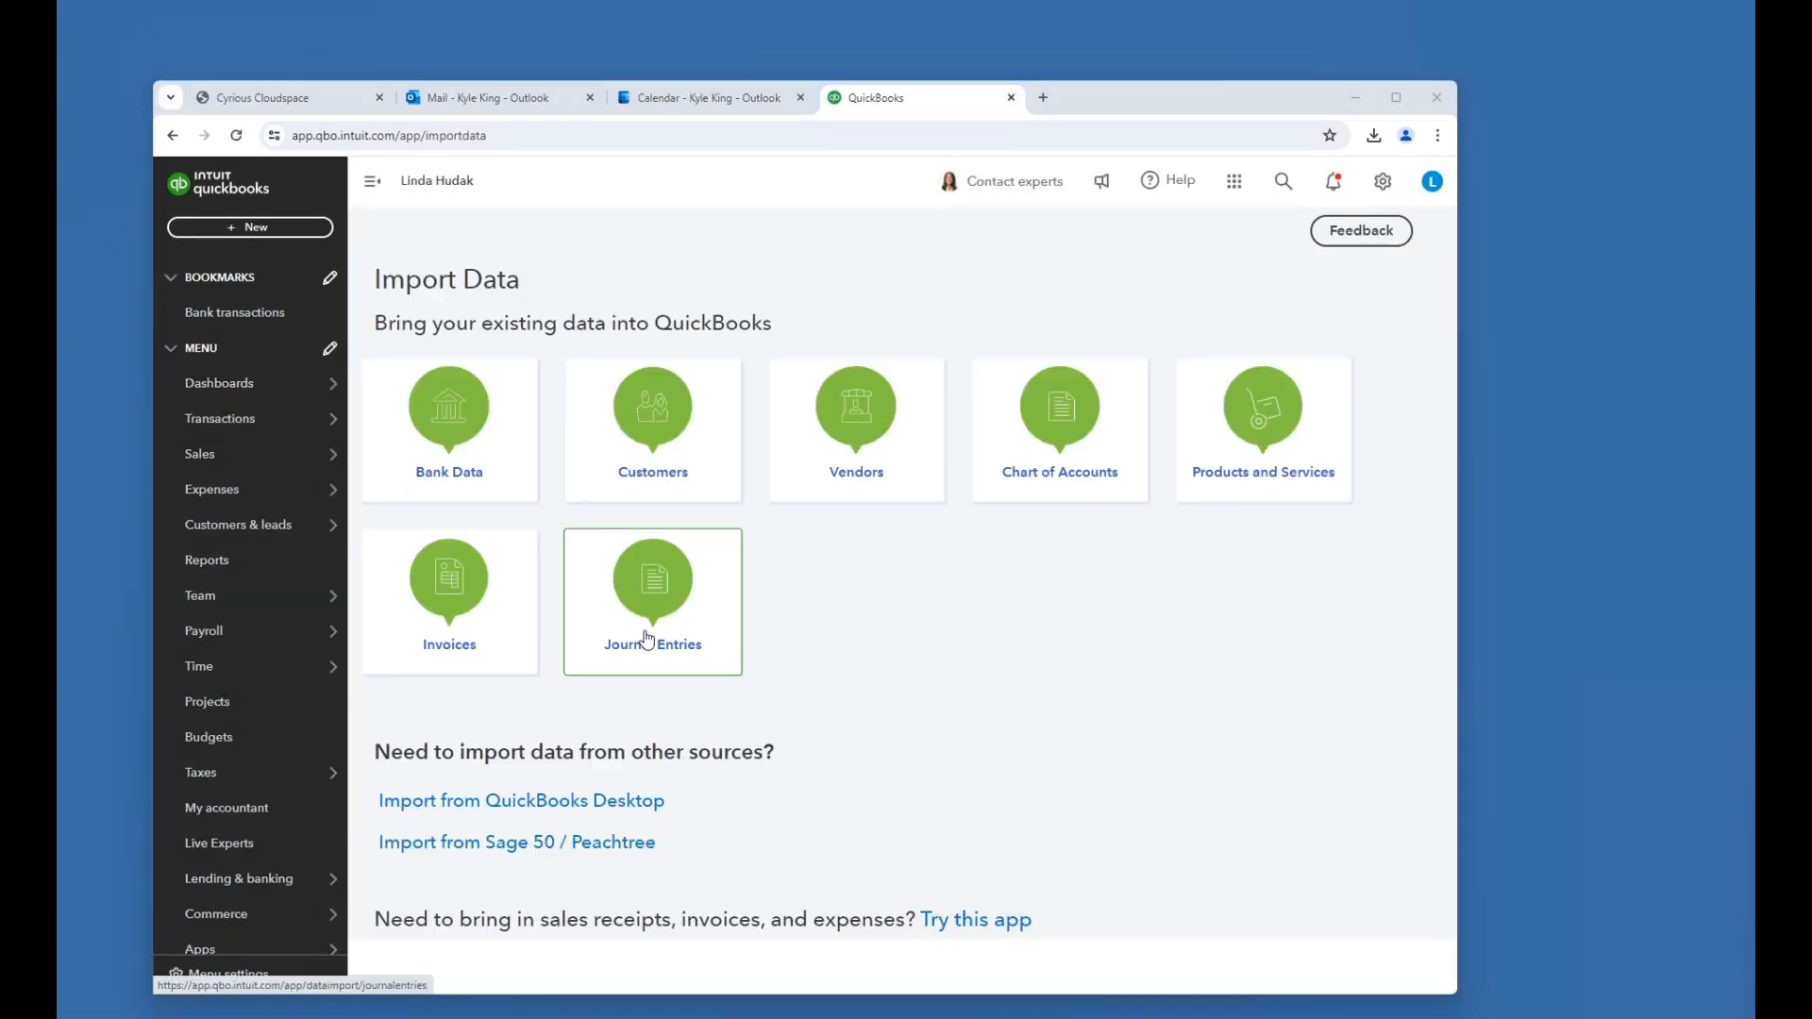
click(675, 643)
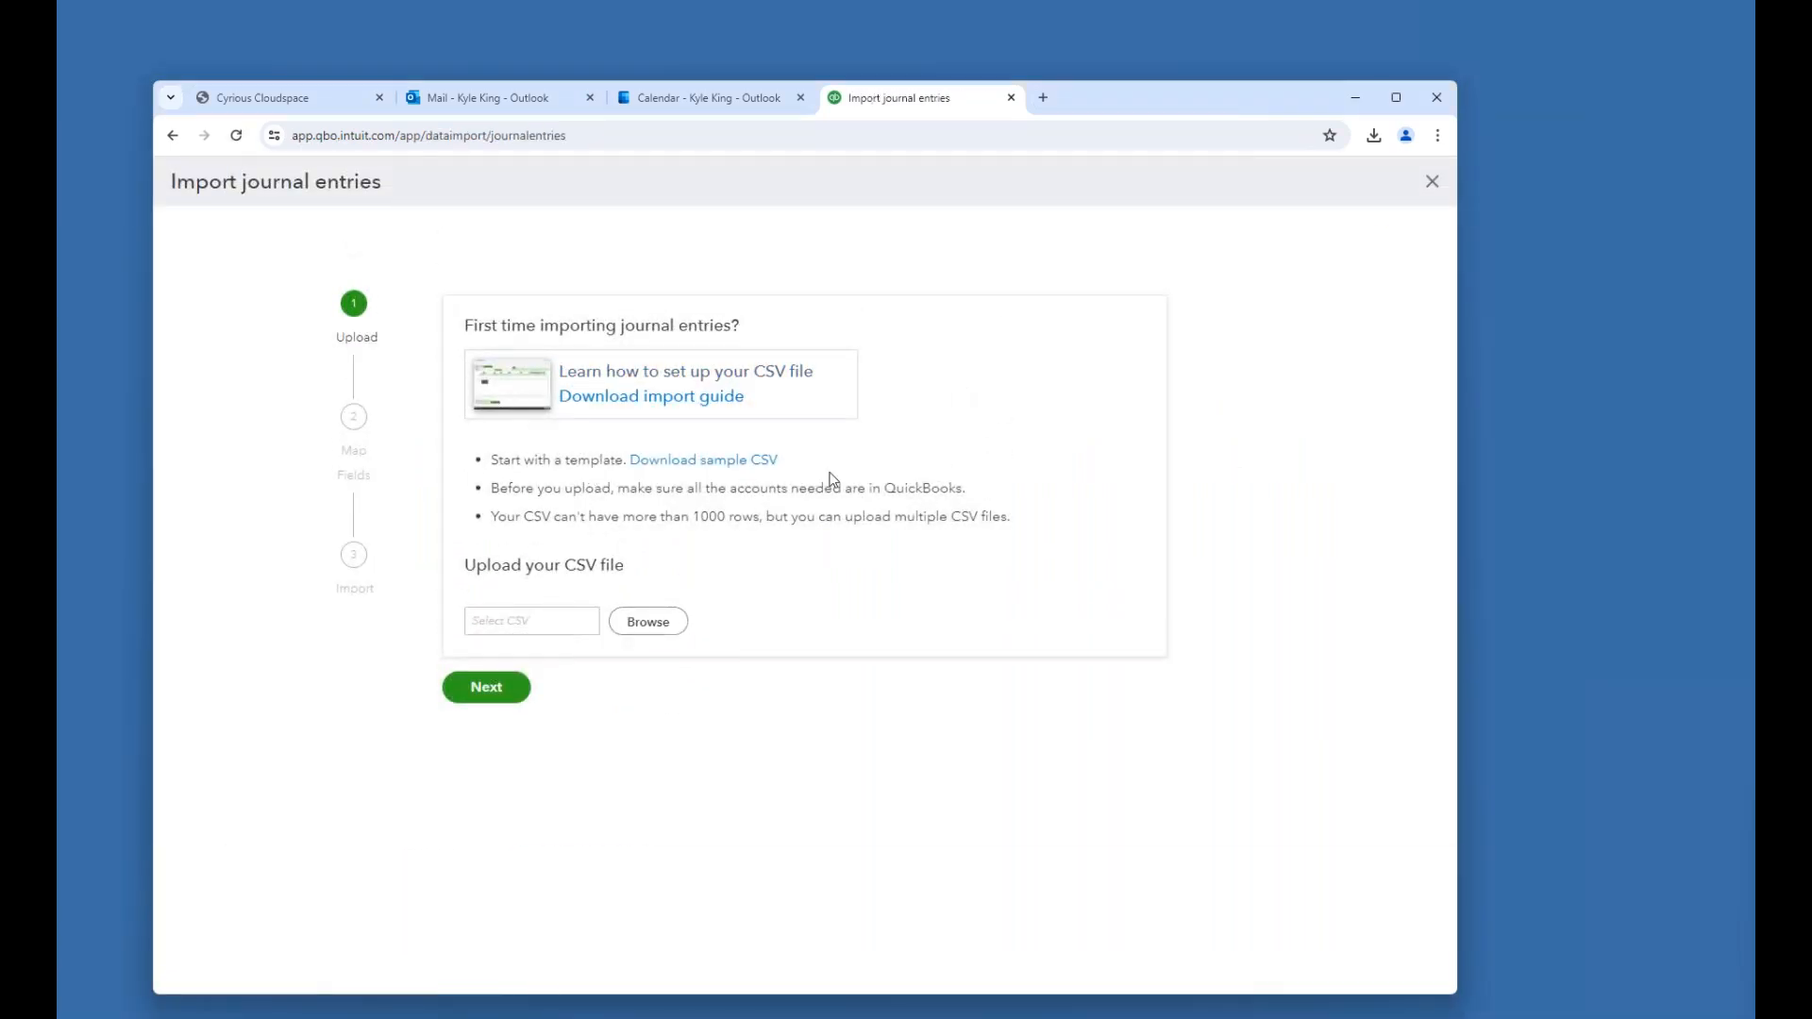
Upload QBO Export 6_5_2024 2_06_54 PM from the QBO Exports folder and proceed to the field mapping.
click(648, 621)
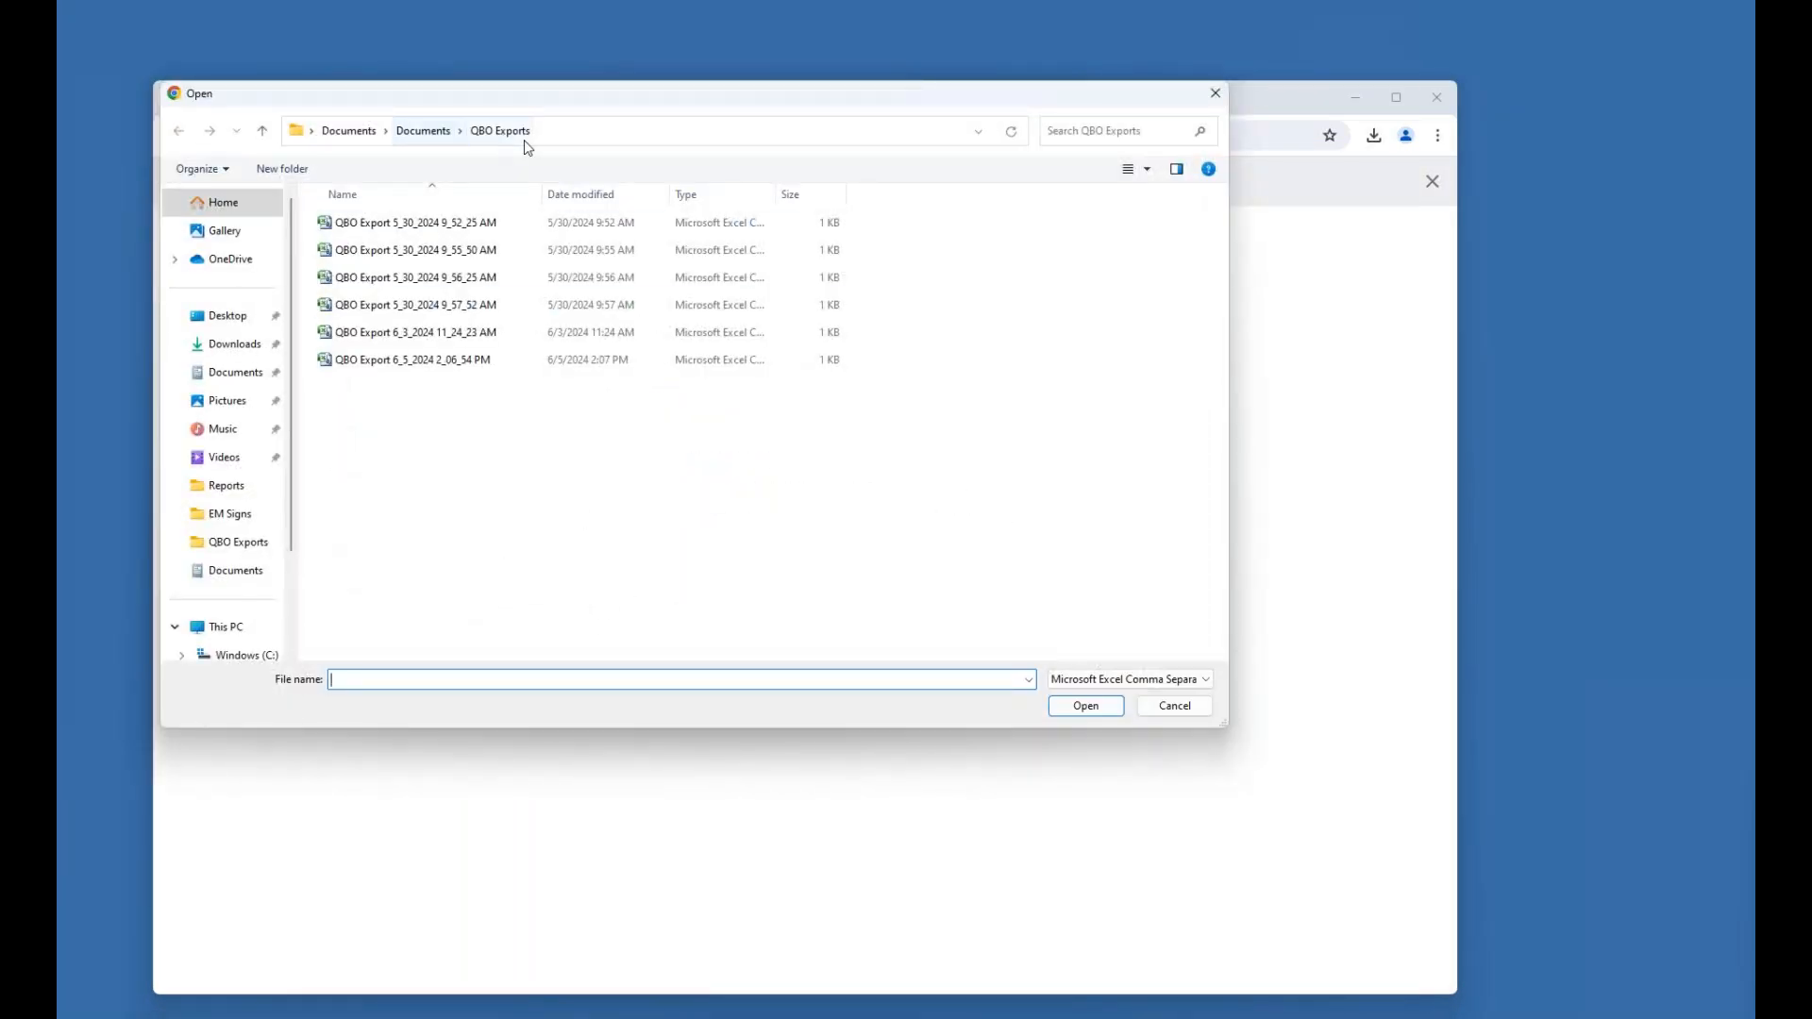
click(396, 359)
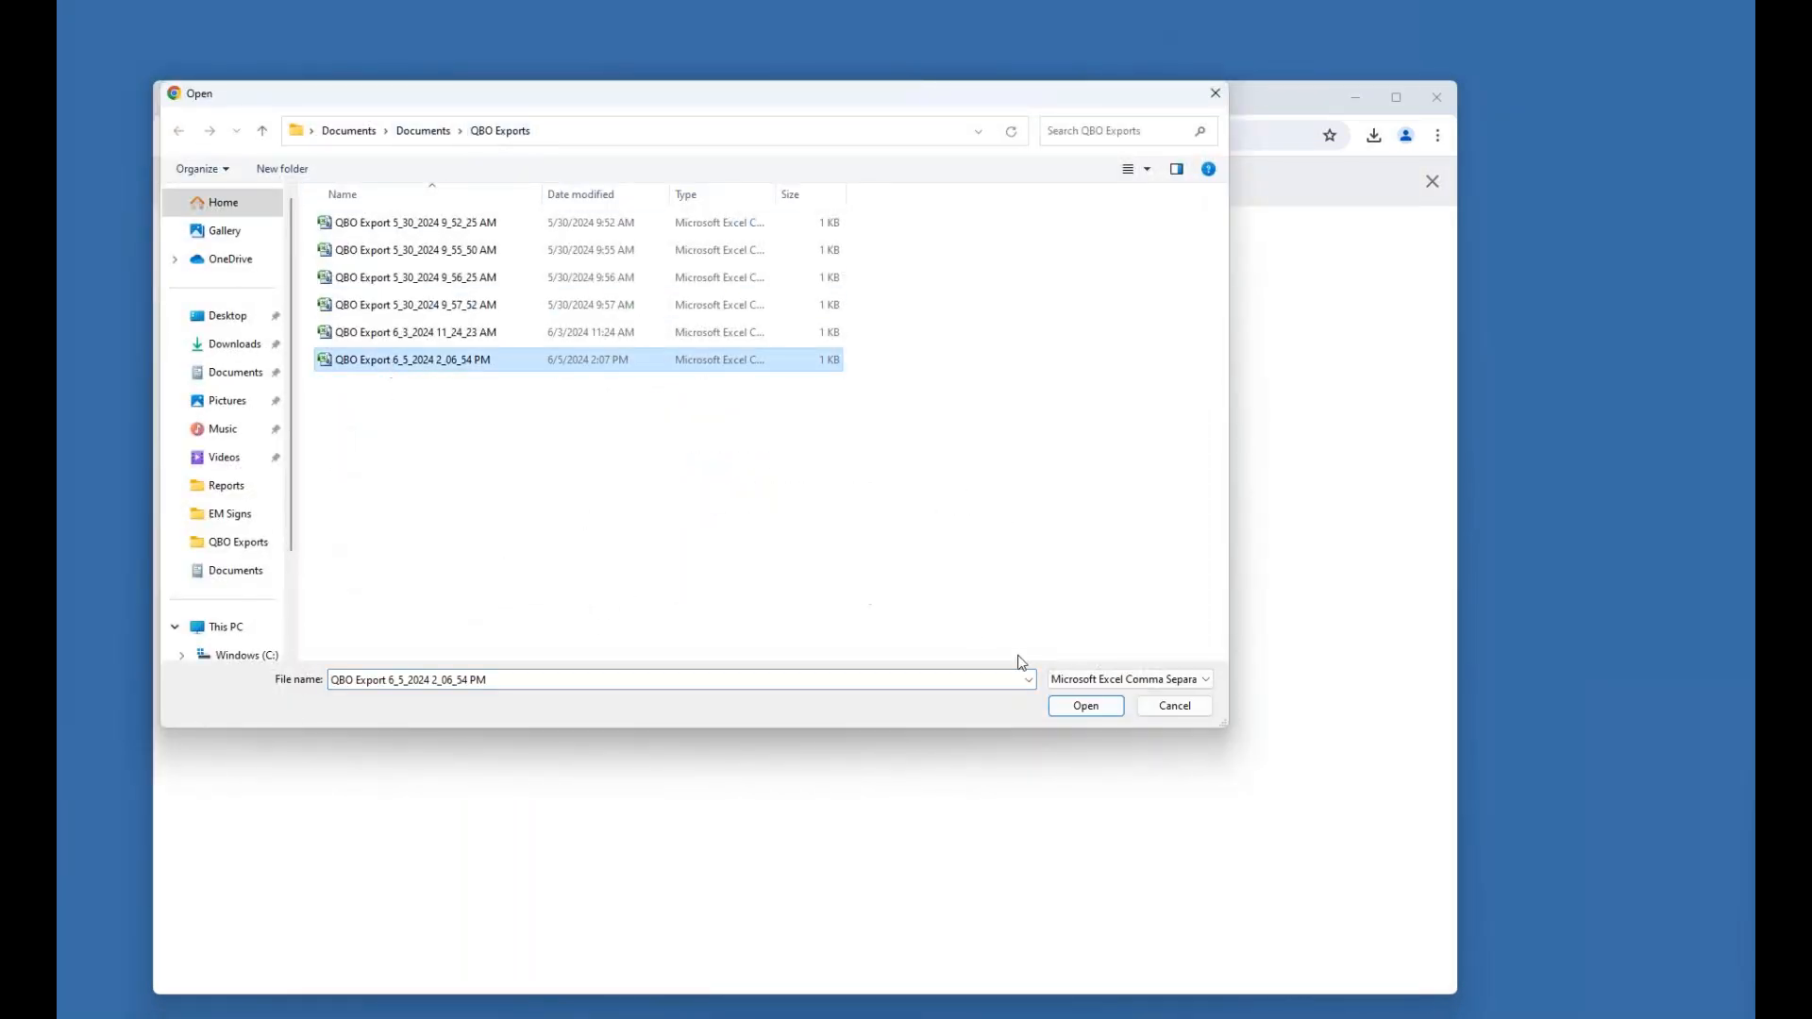
click(1082, 713)
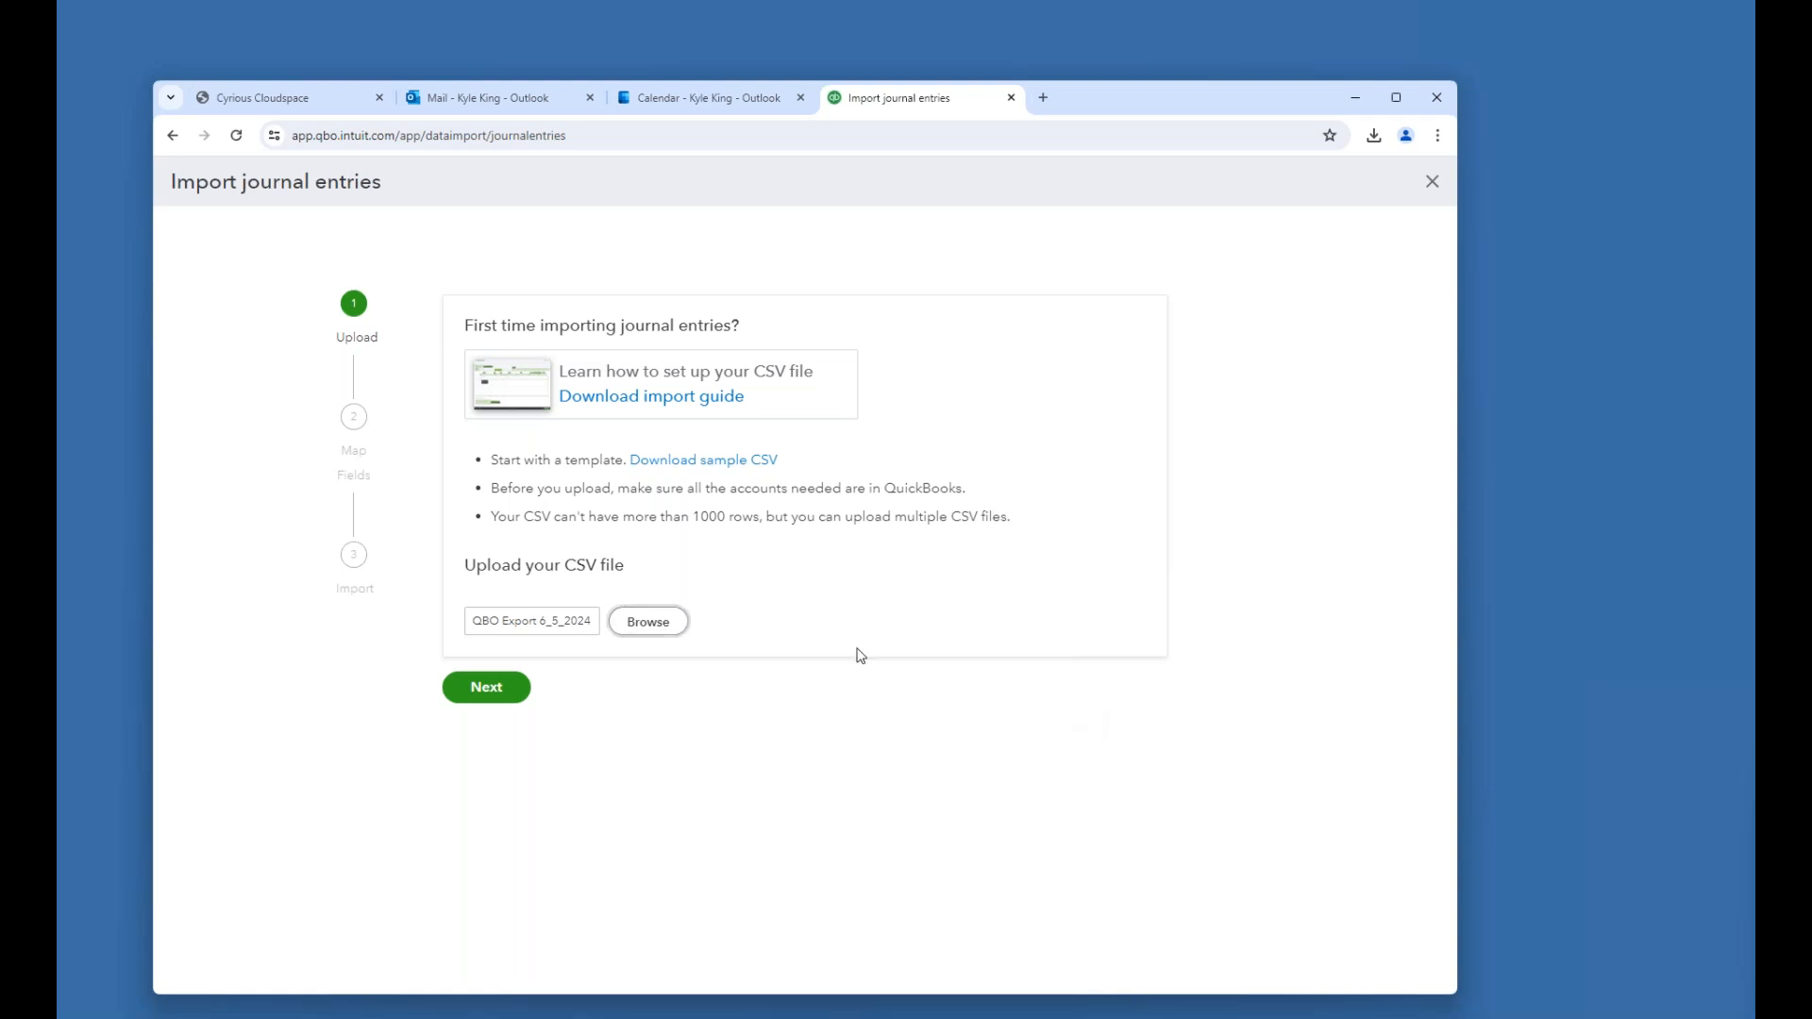
click(487, 689)
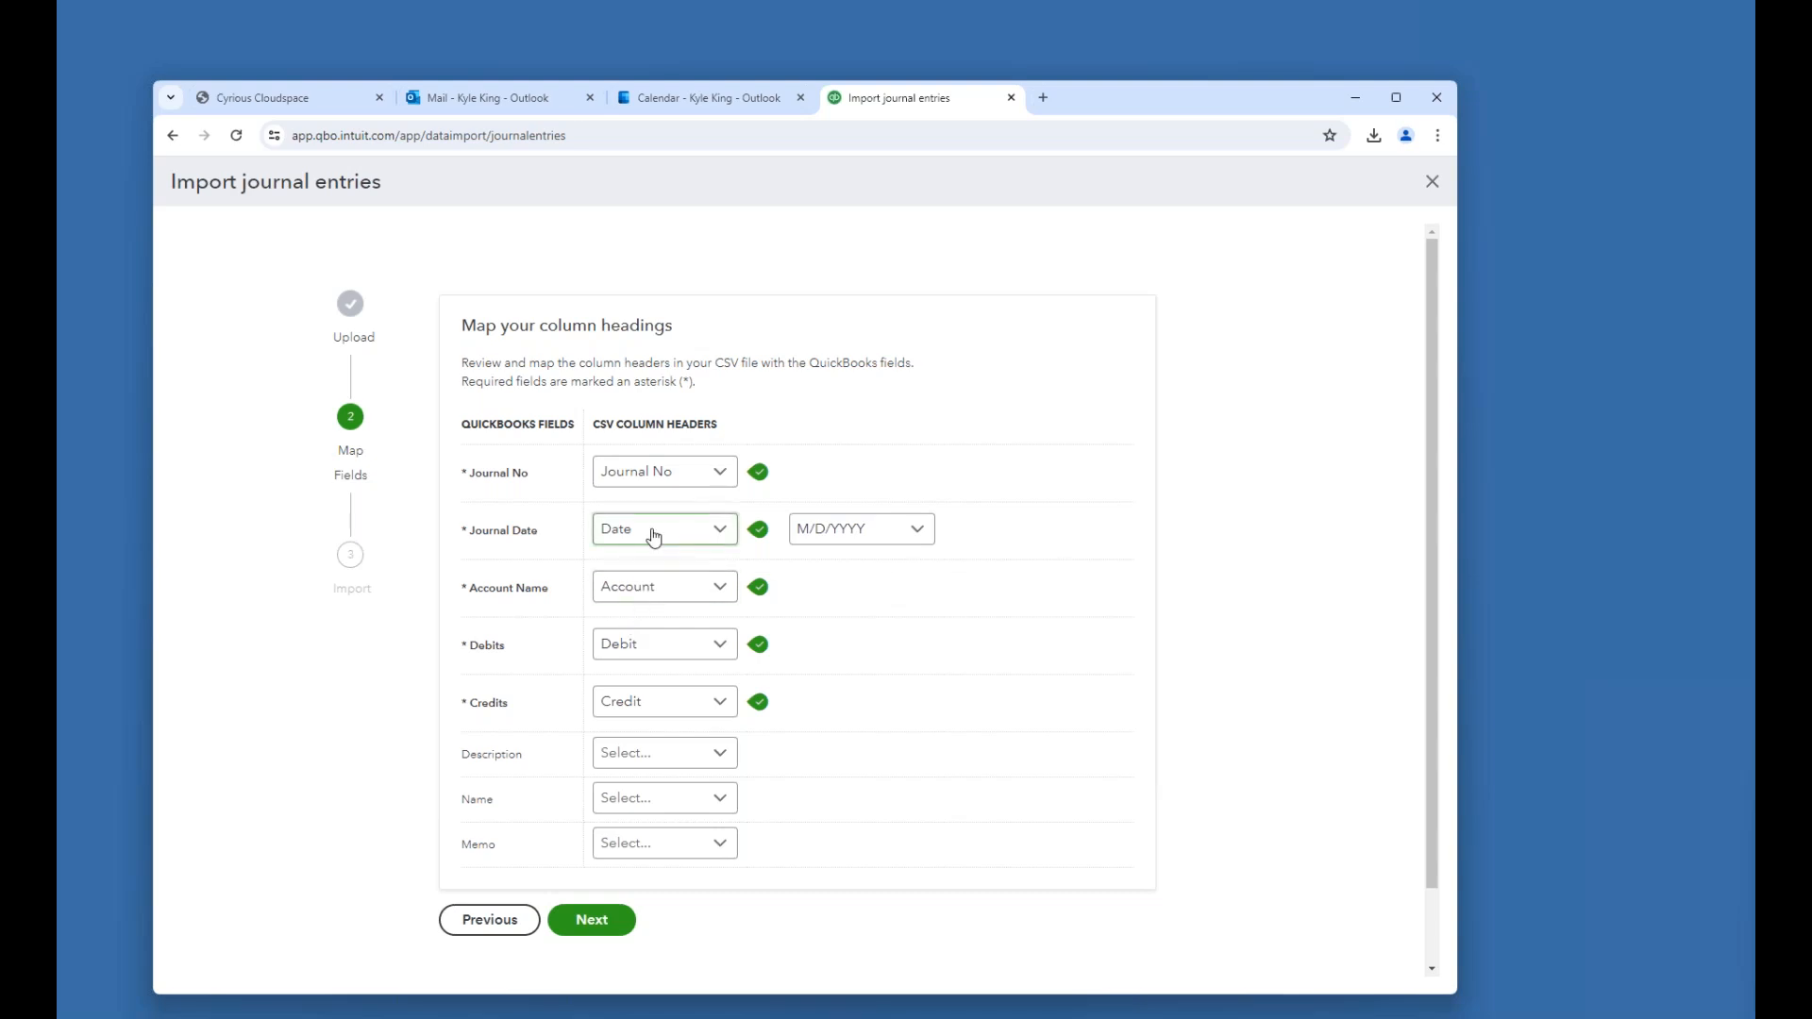
Check the column mappings for journal number, date format and account name, and try to continue the import.
click(696, 476)
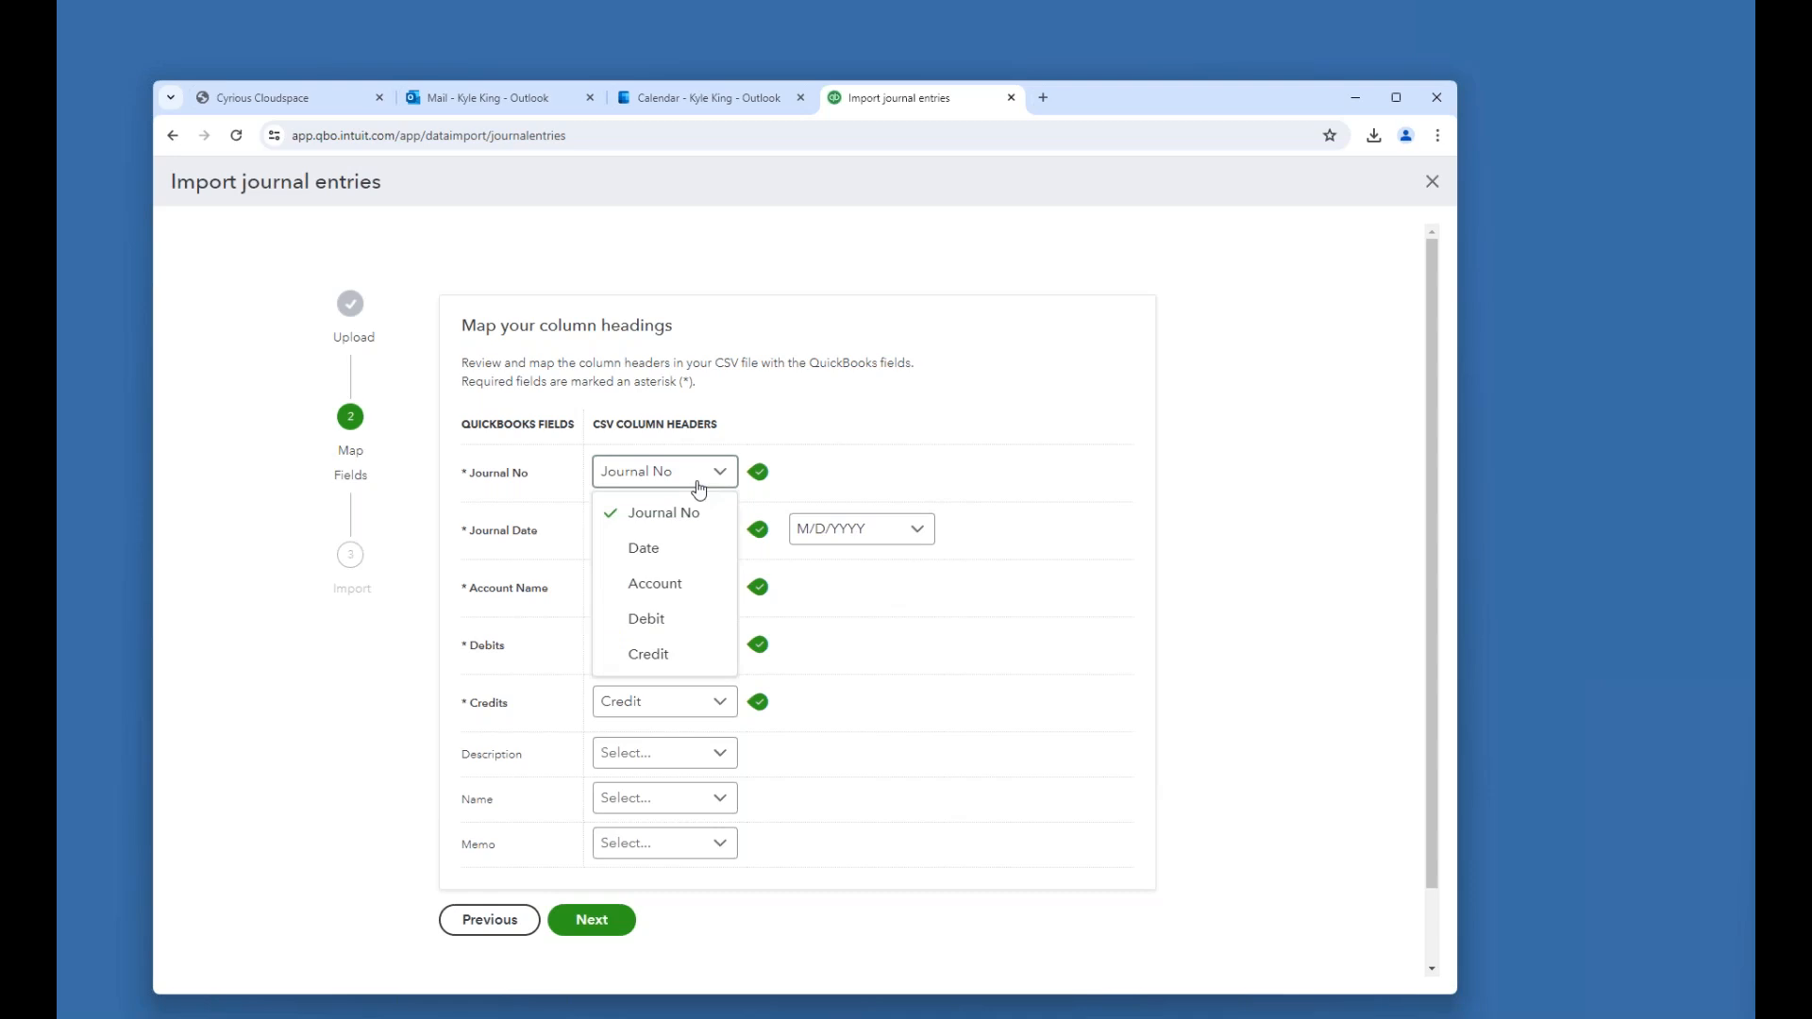
click(674, 481)
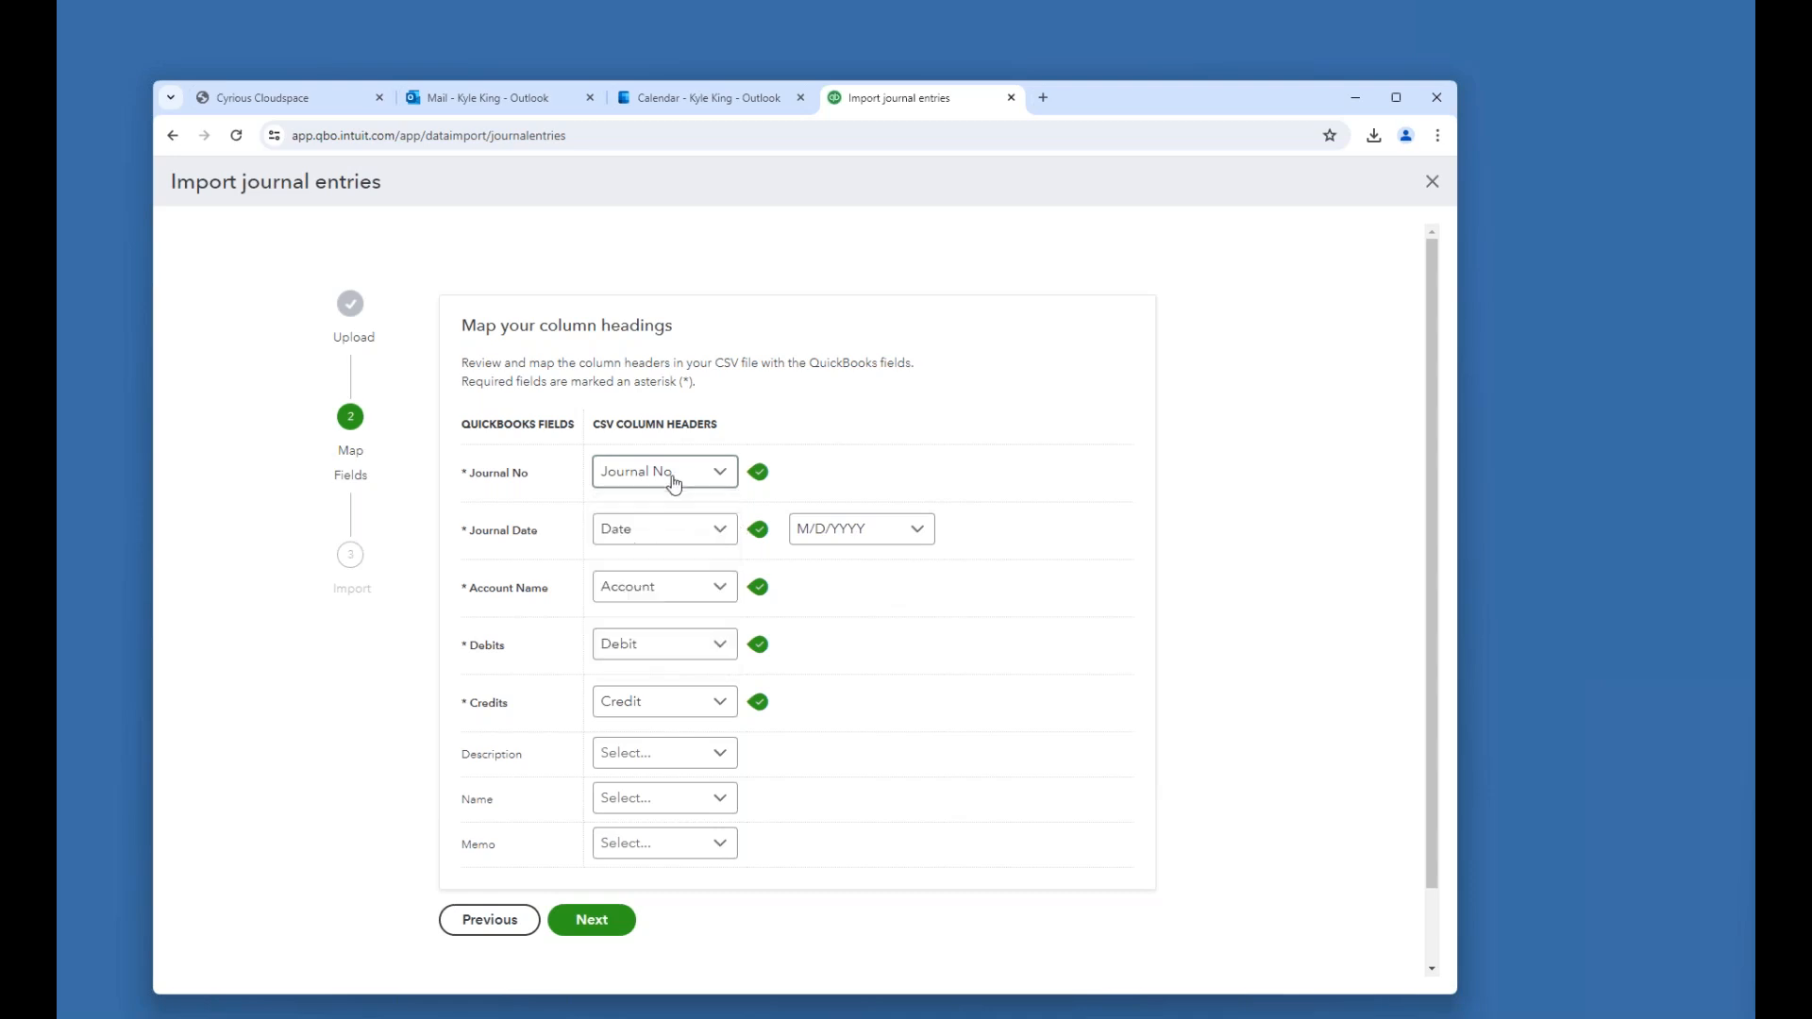
click(856, 540)
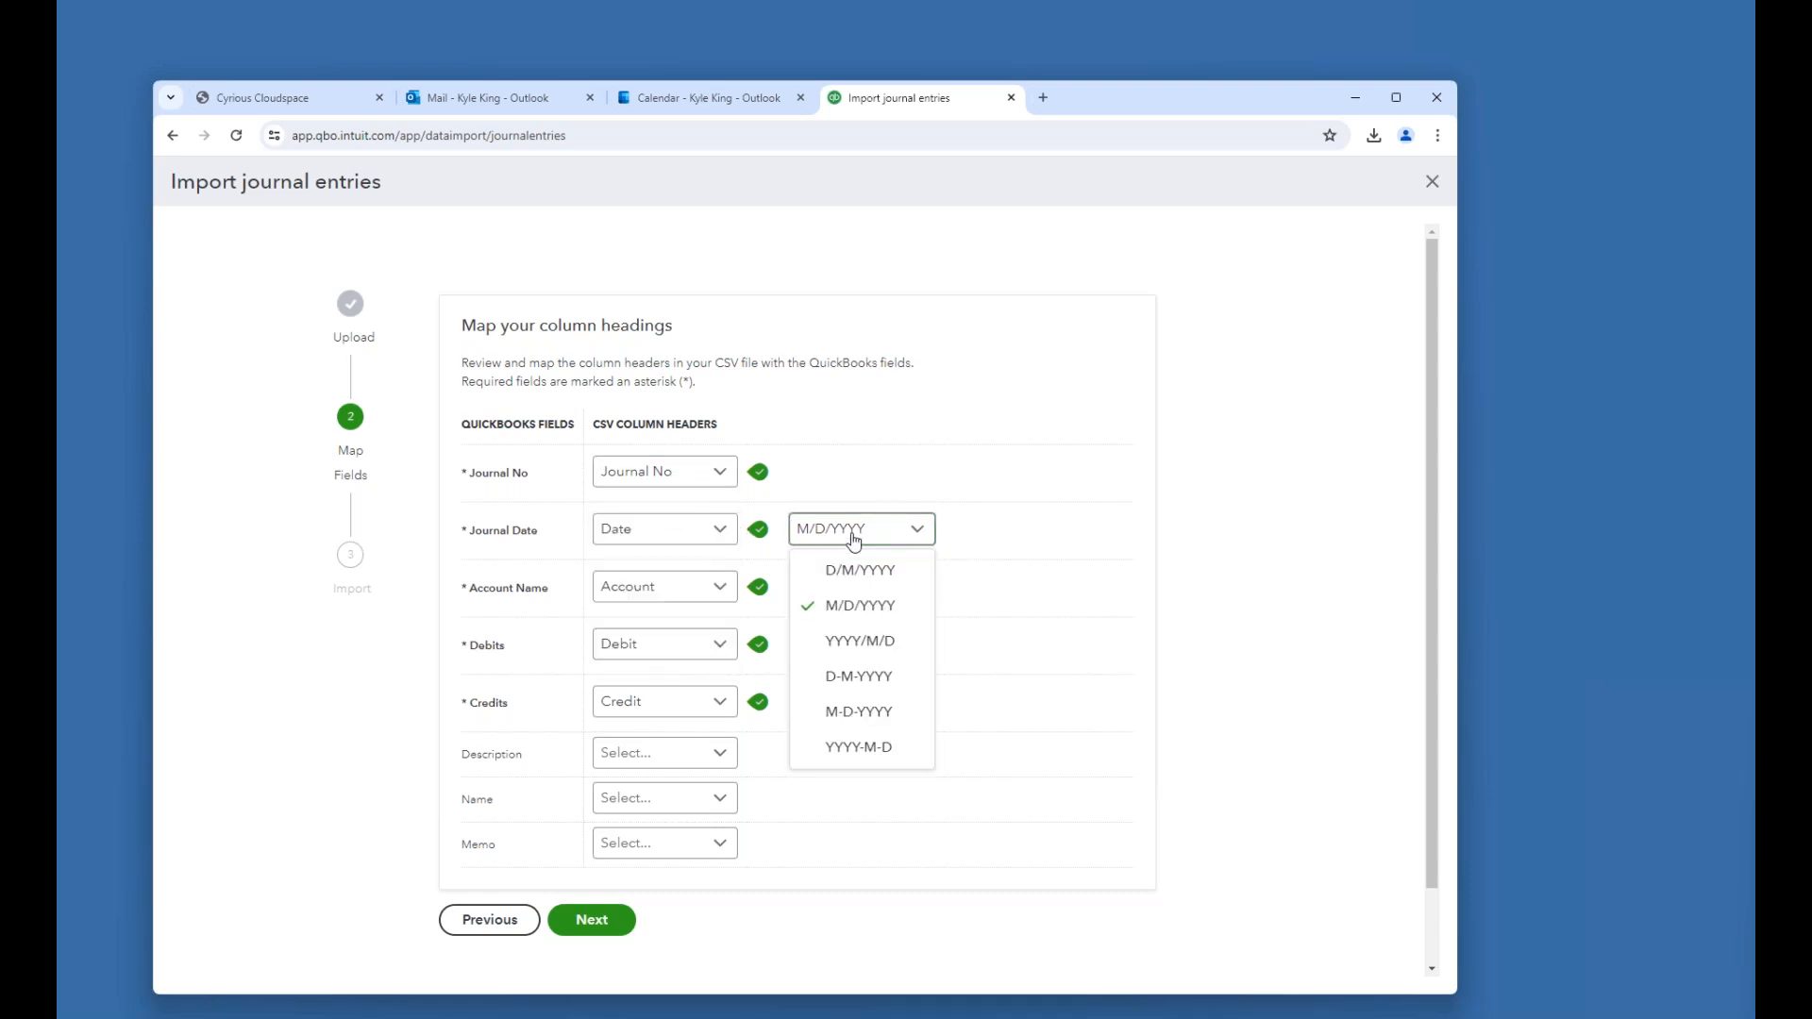
click(855, 540)
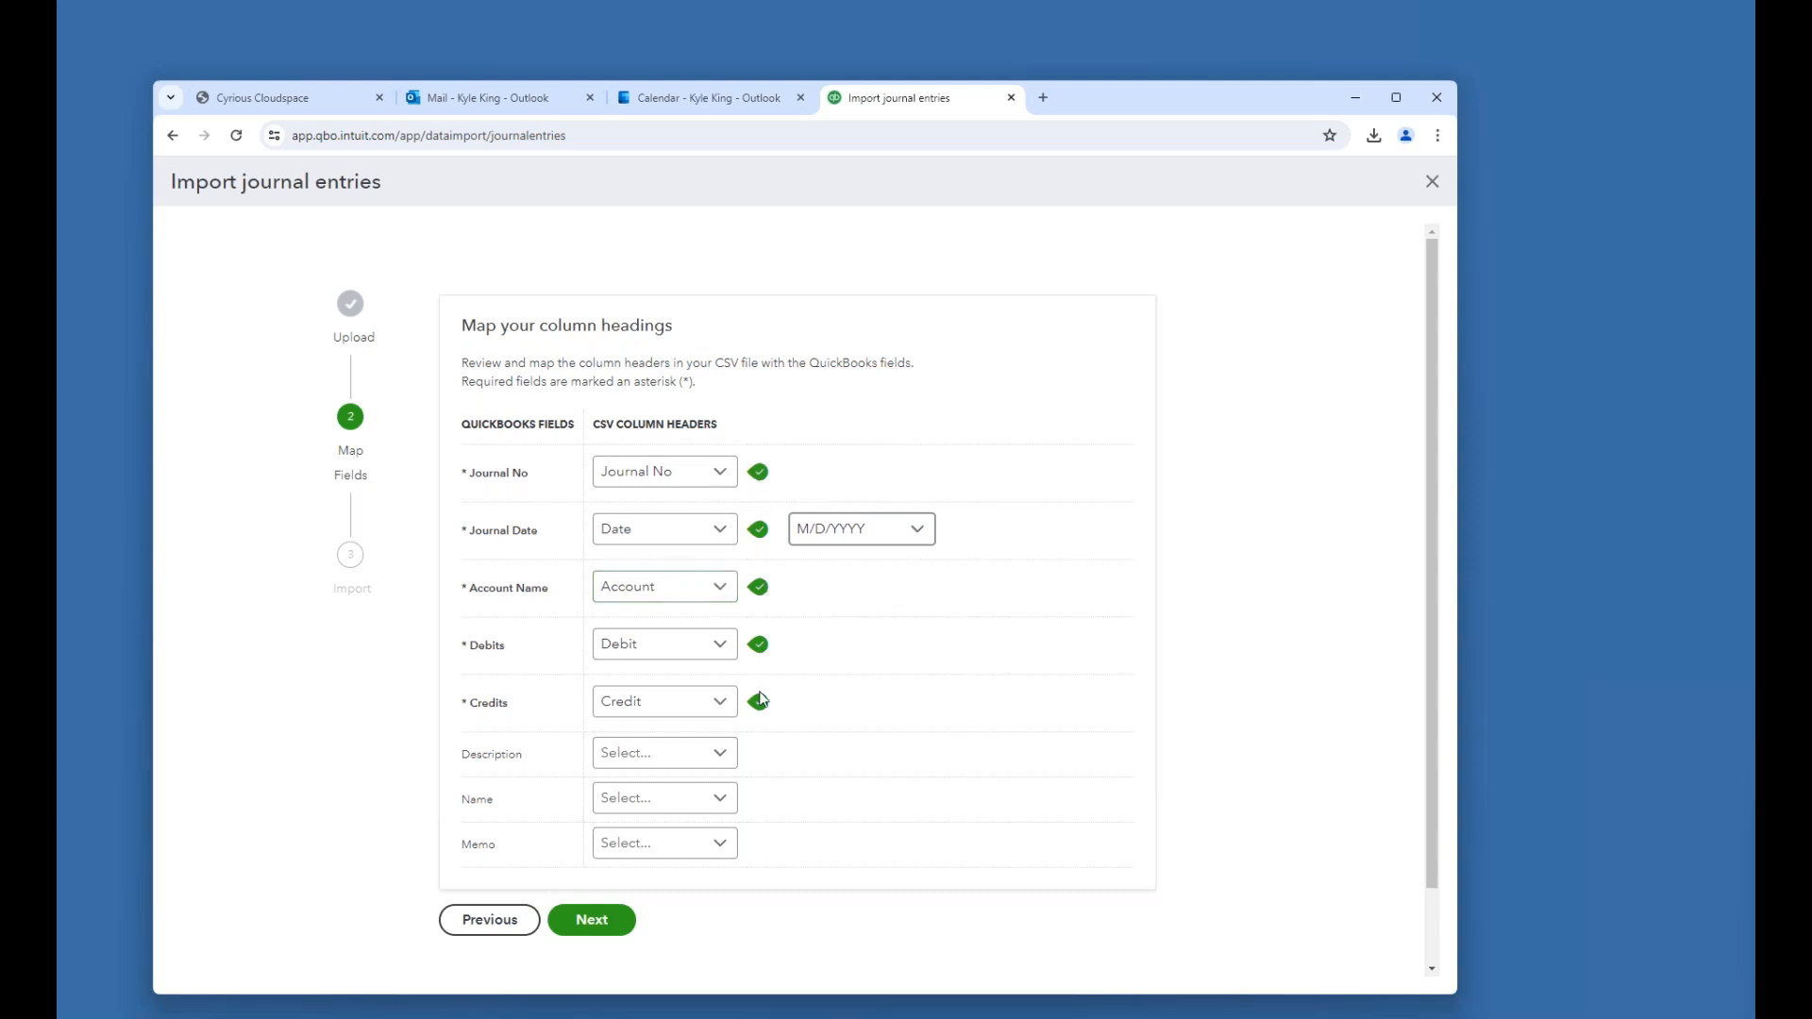
click(725, 592)
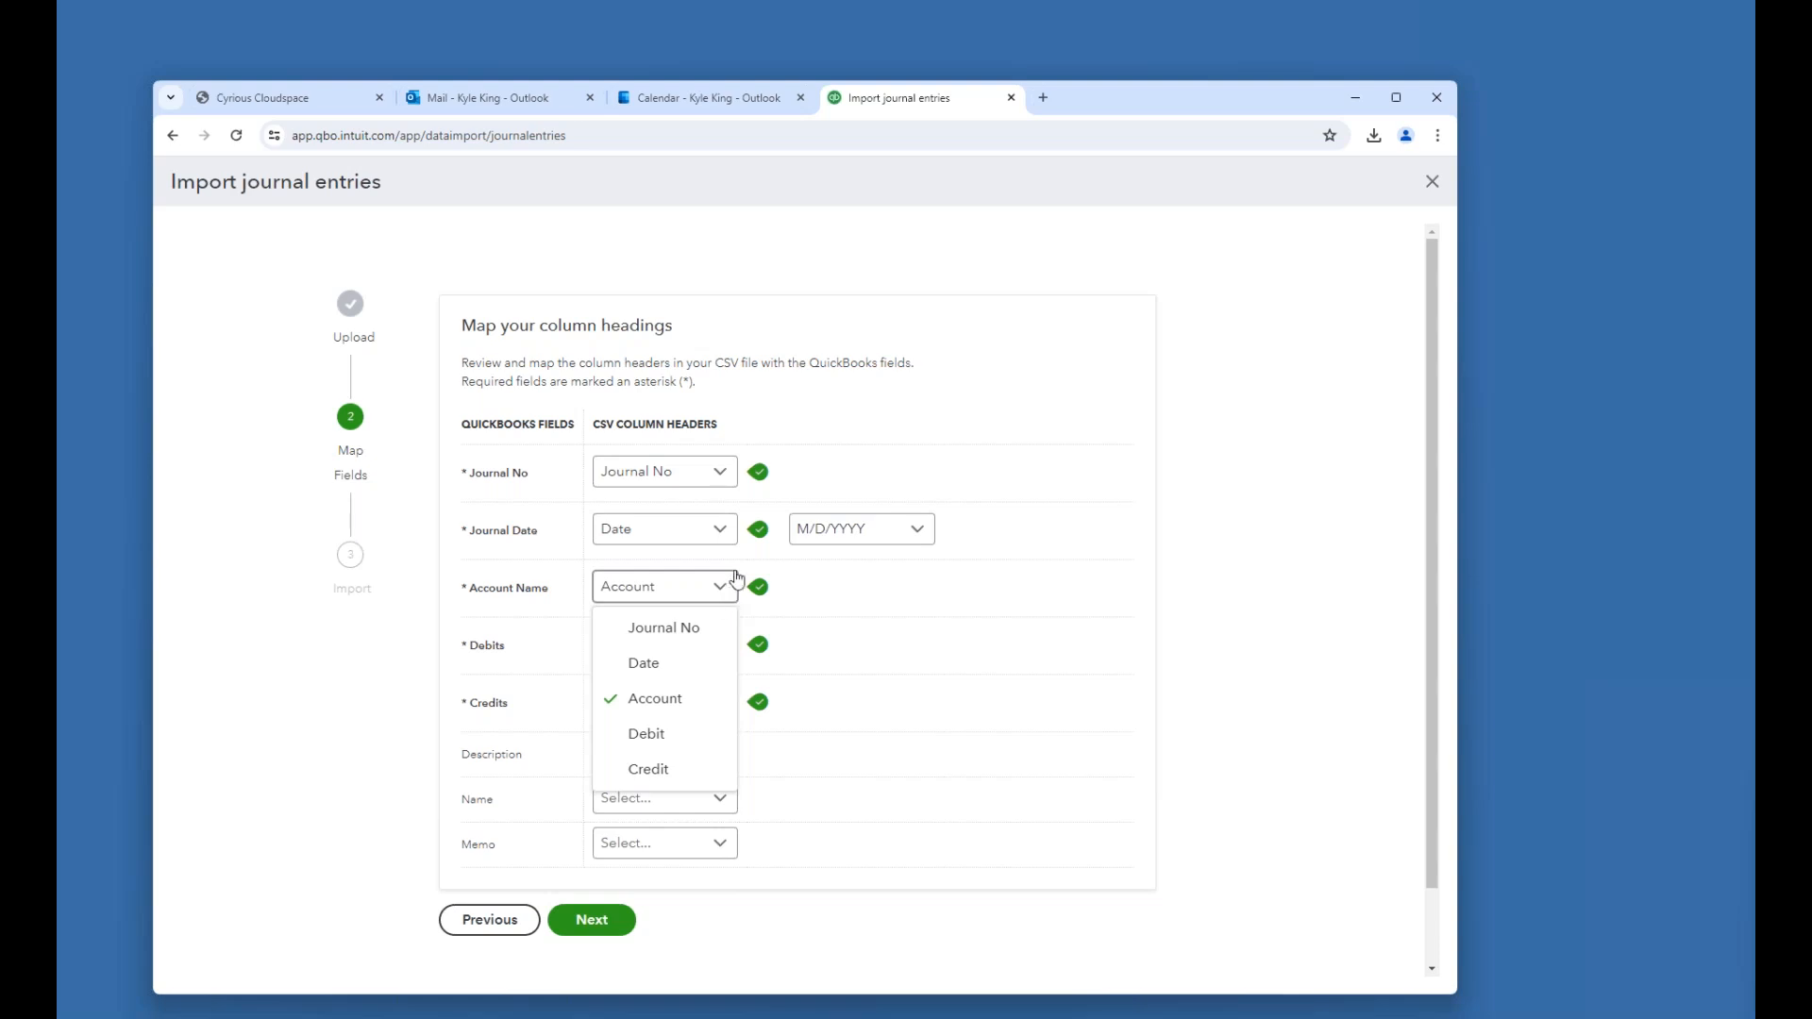
click(722, 592)
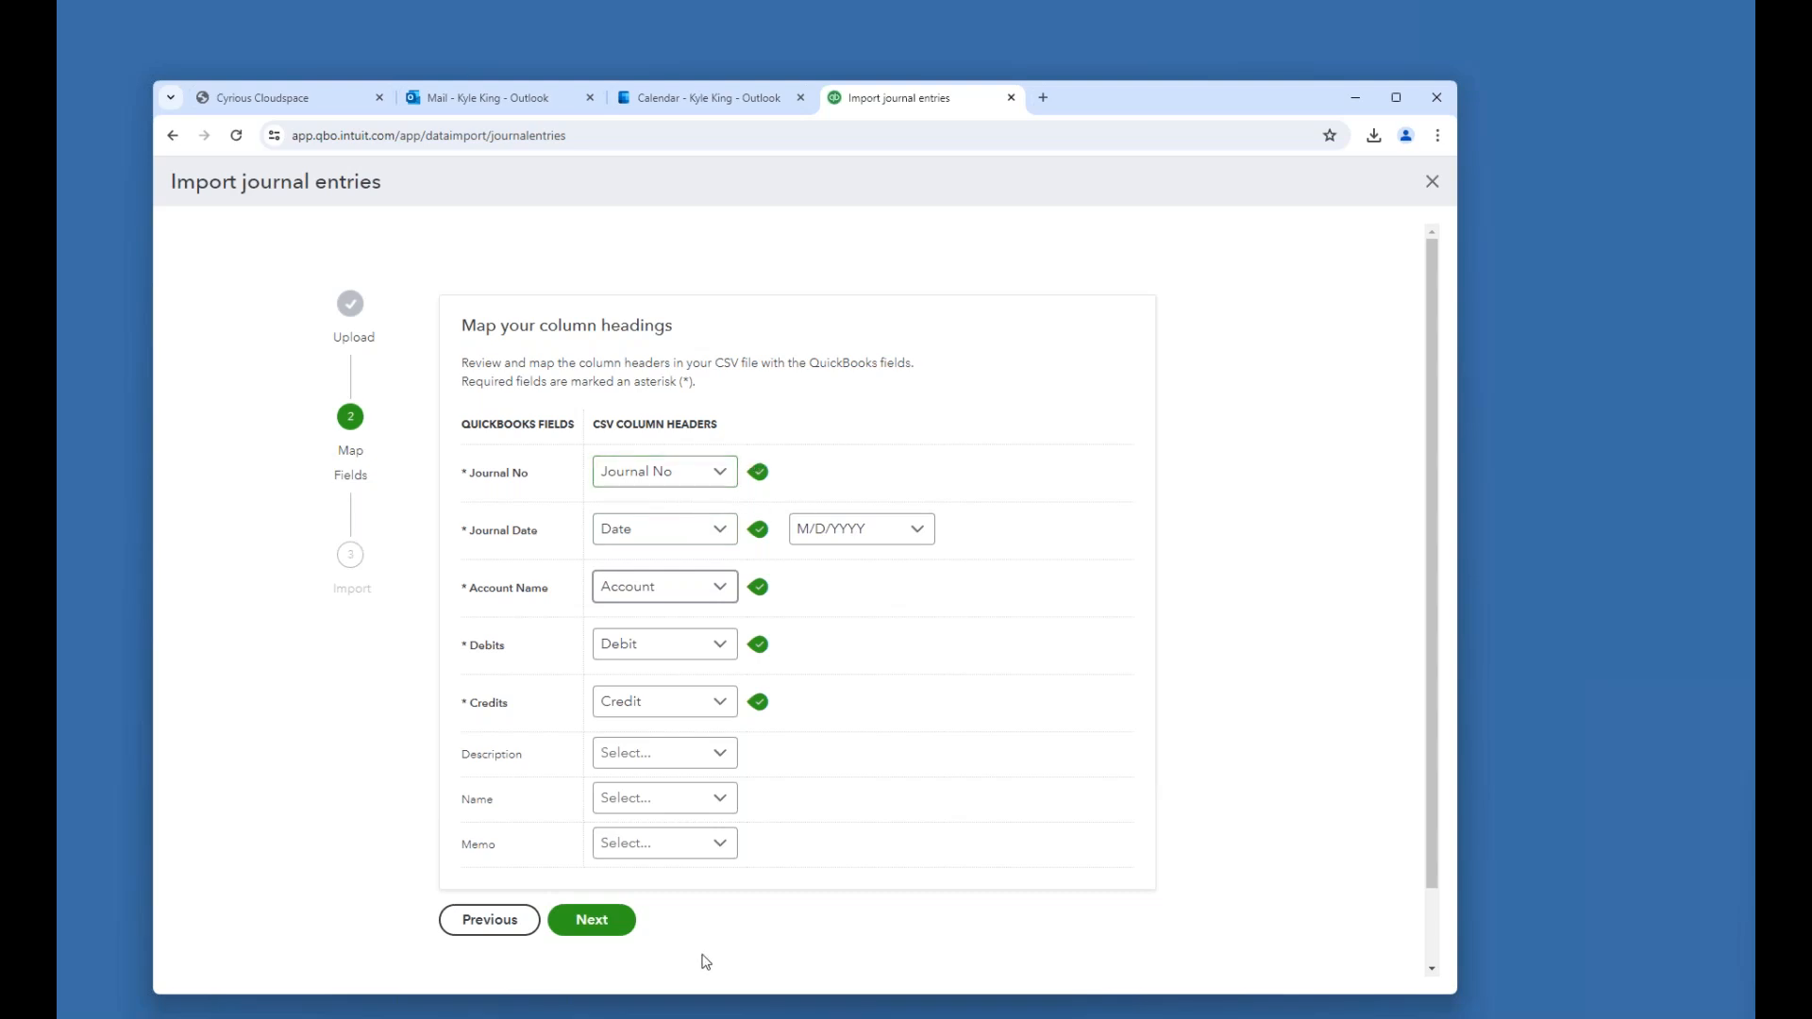
click(586, 925)
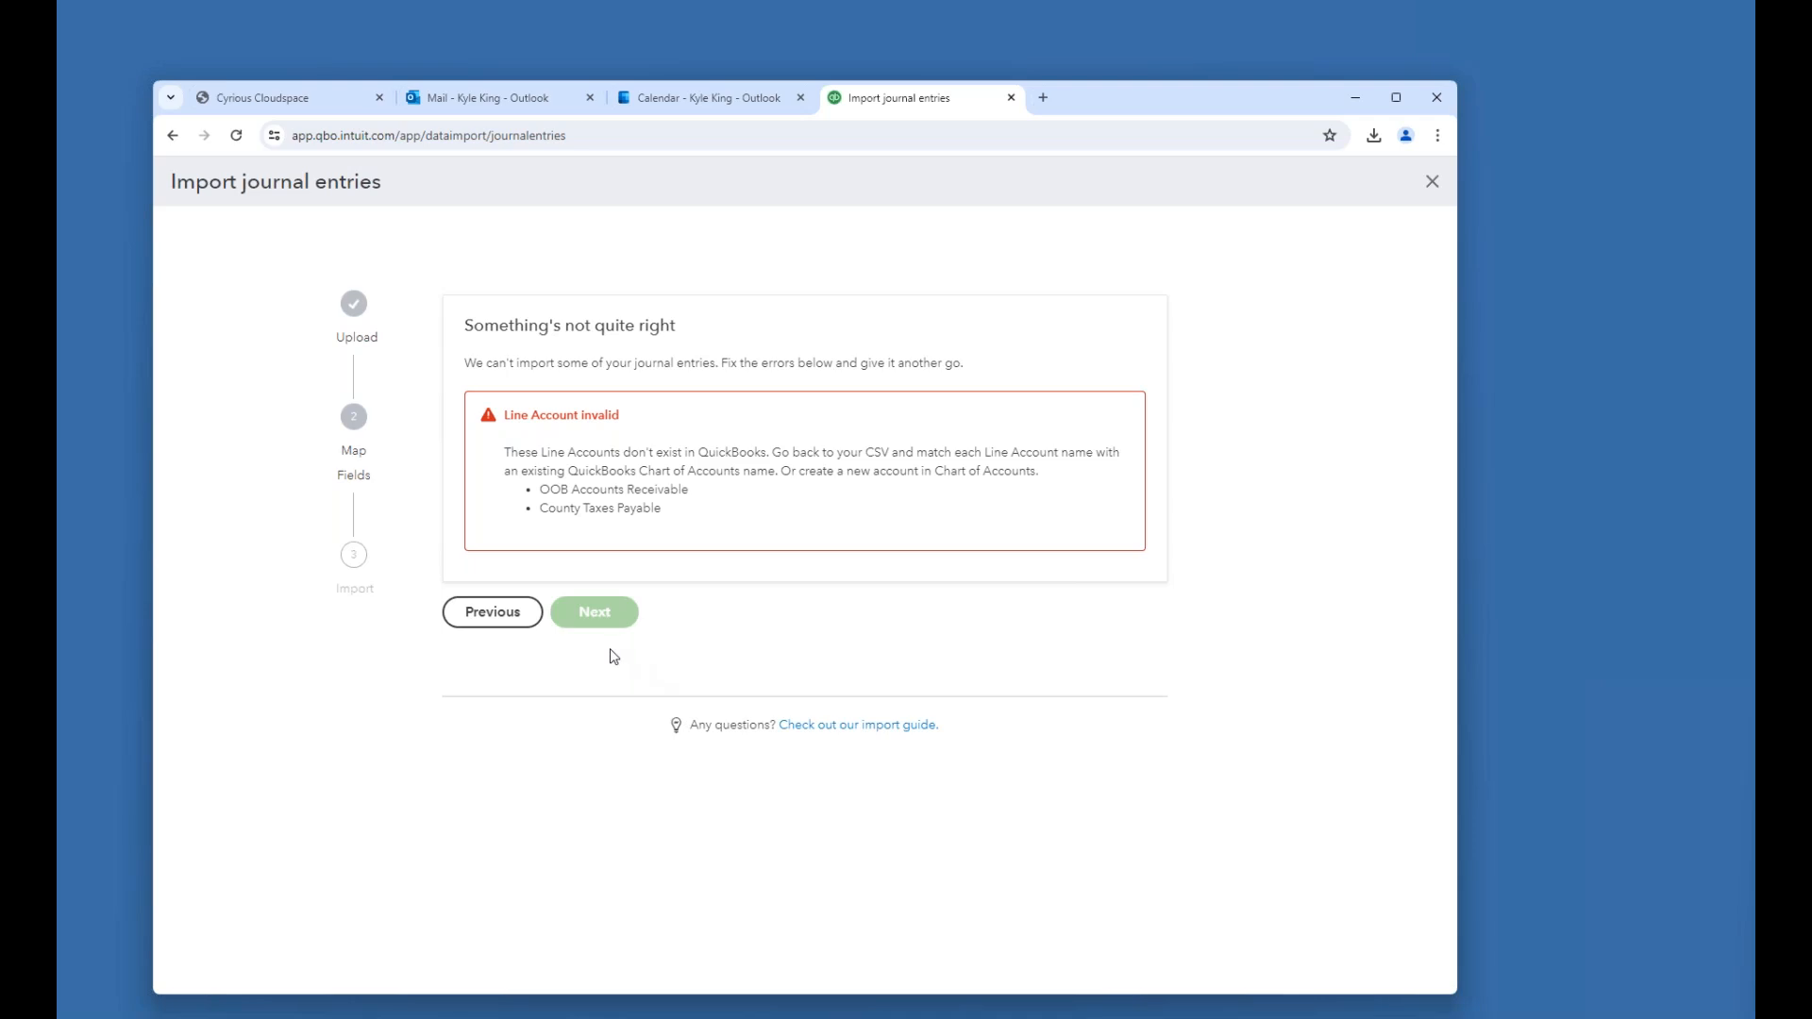
Go back through the journal entries import to its upload stage and close it.
click(518, 612)
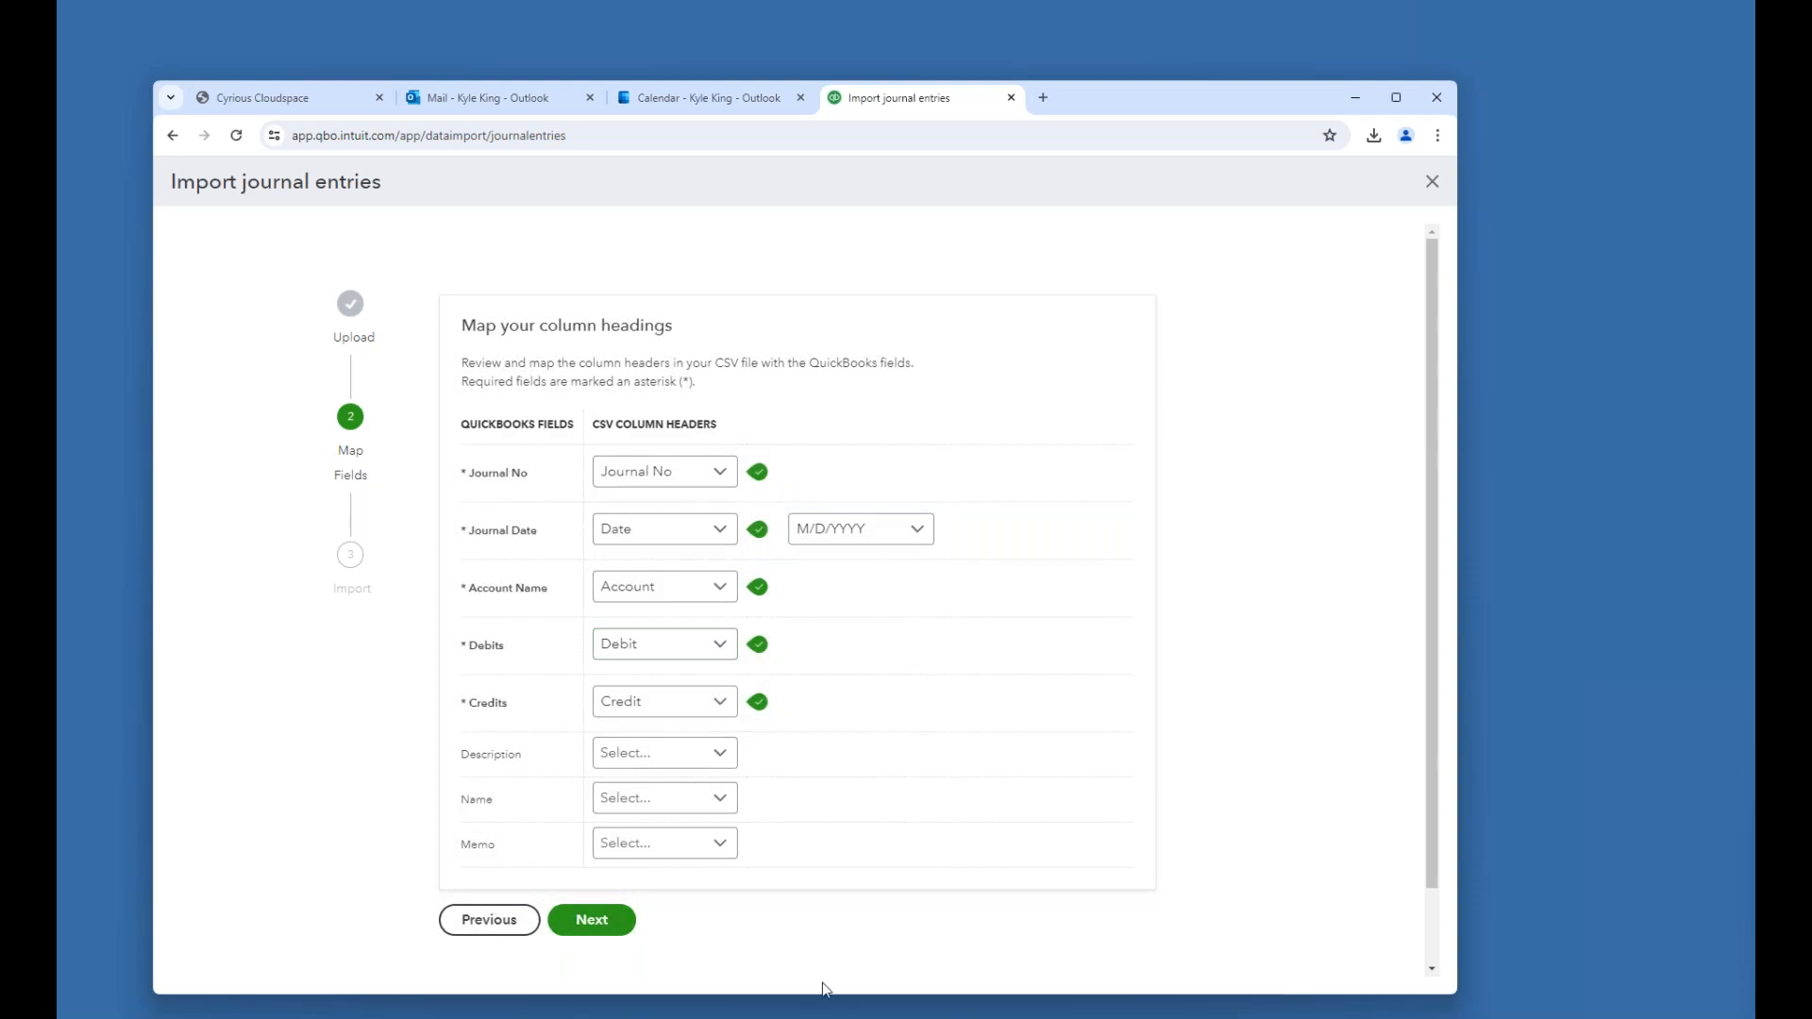
click(481, 935)
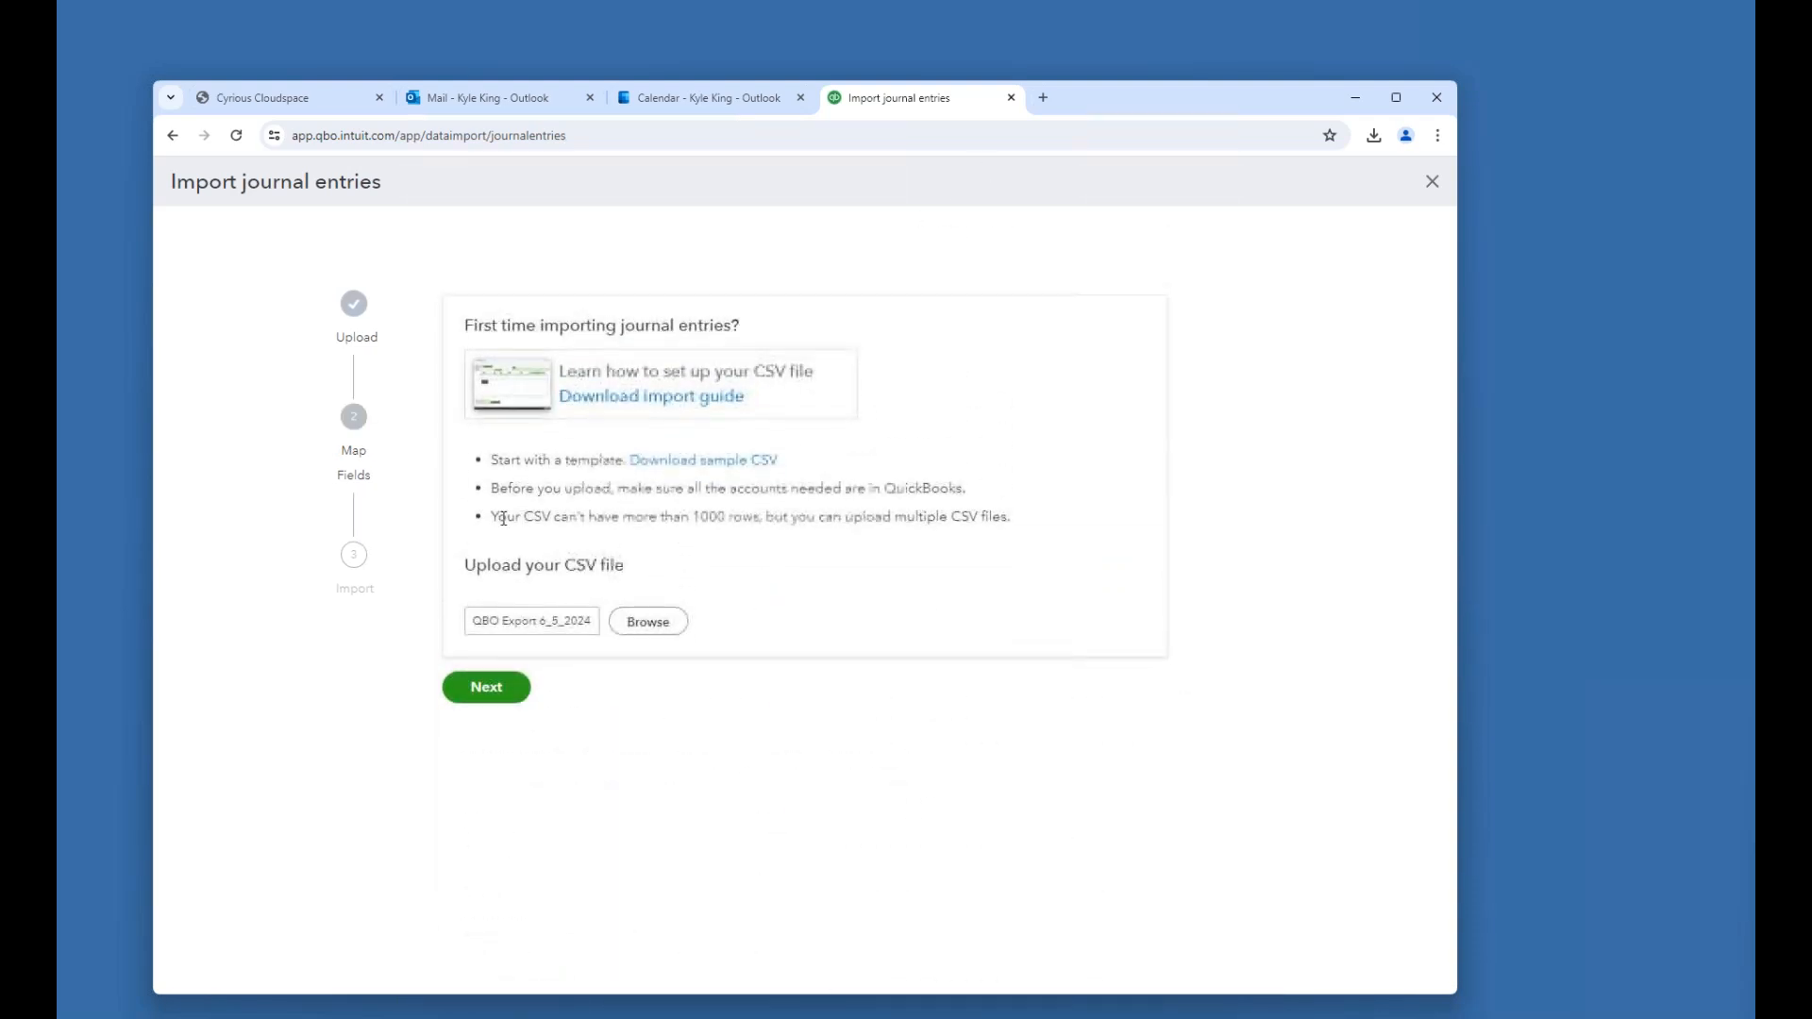
click(1430, 182)
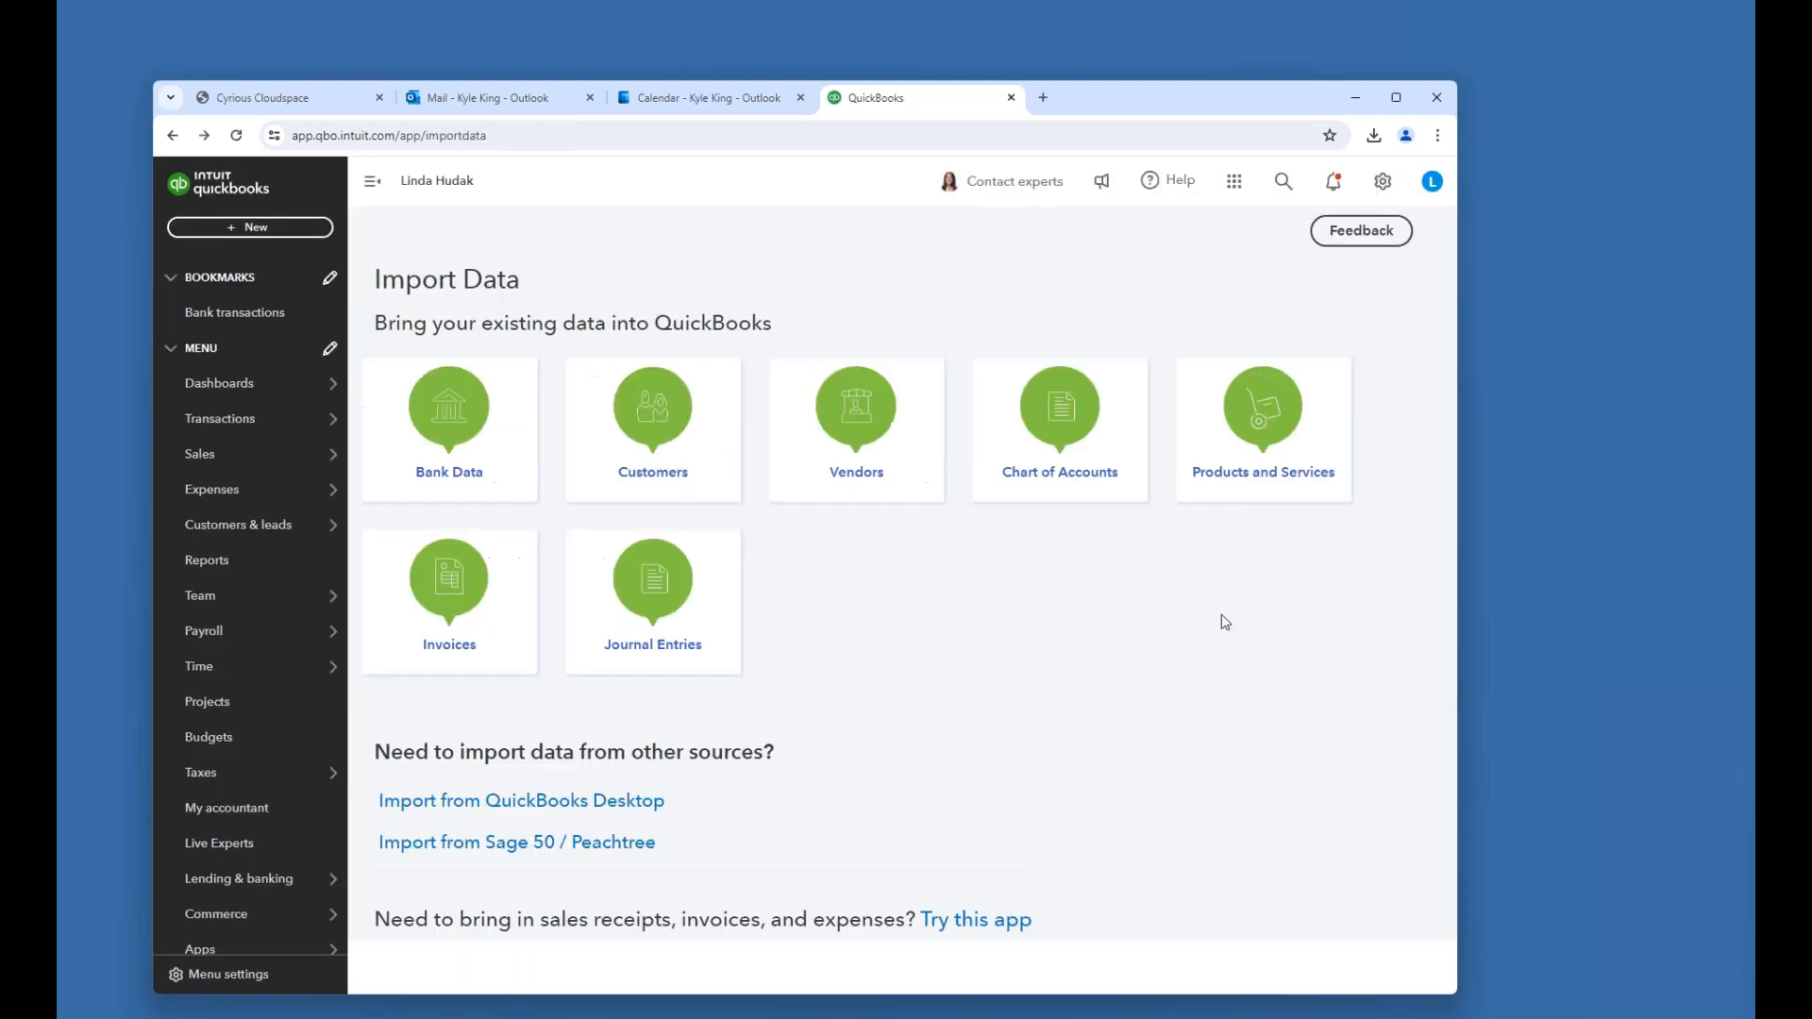
Switch back to Cyrious Control, run the QB Online Test report and set its journal number criterion to 77.
mouse_move(1171, 1016)
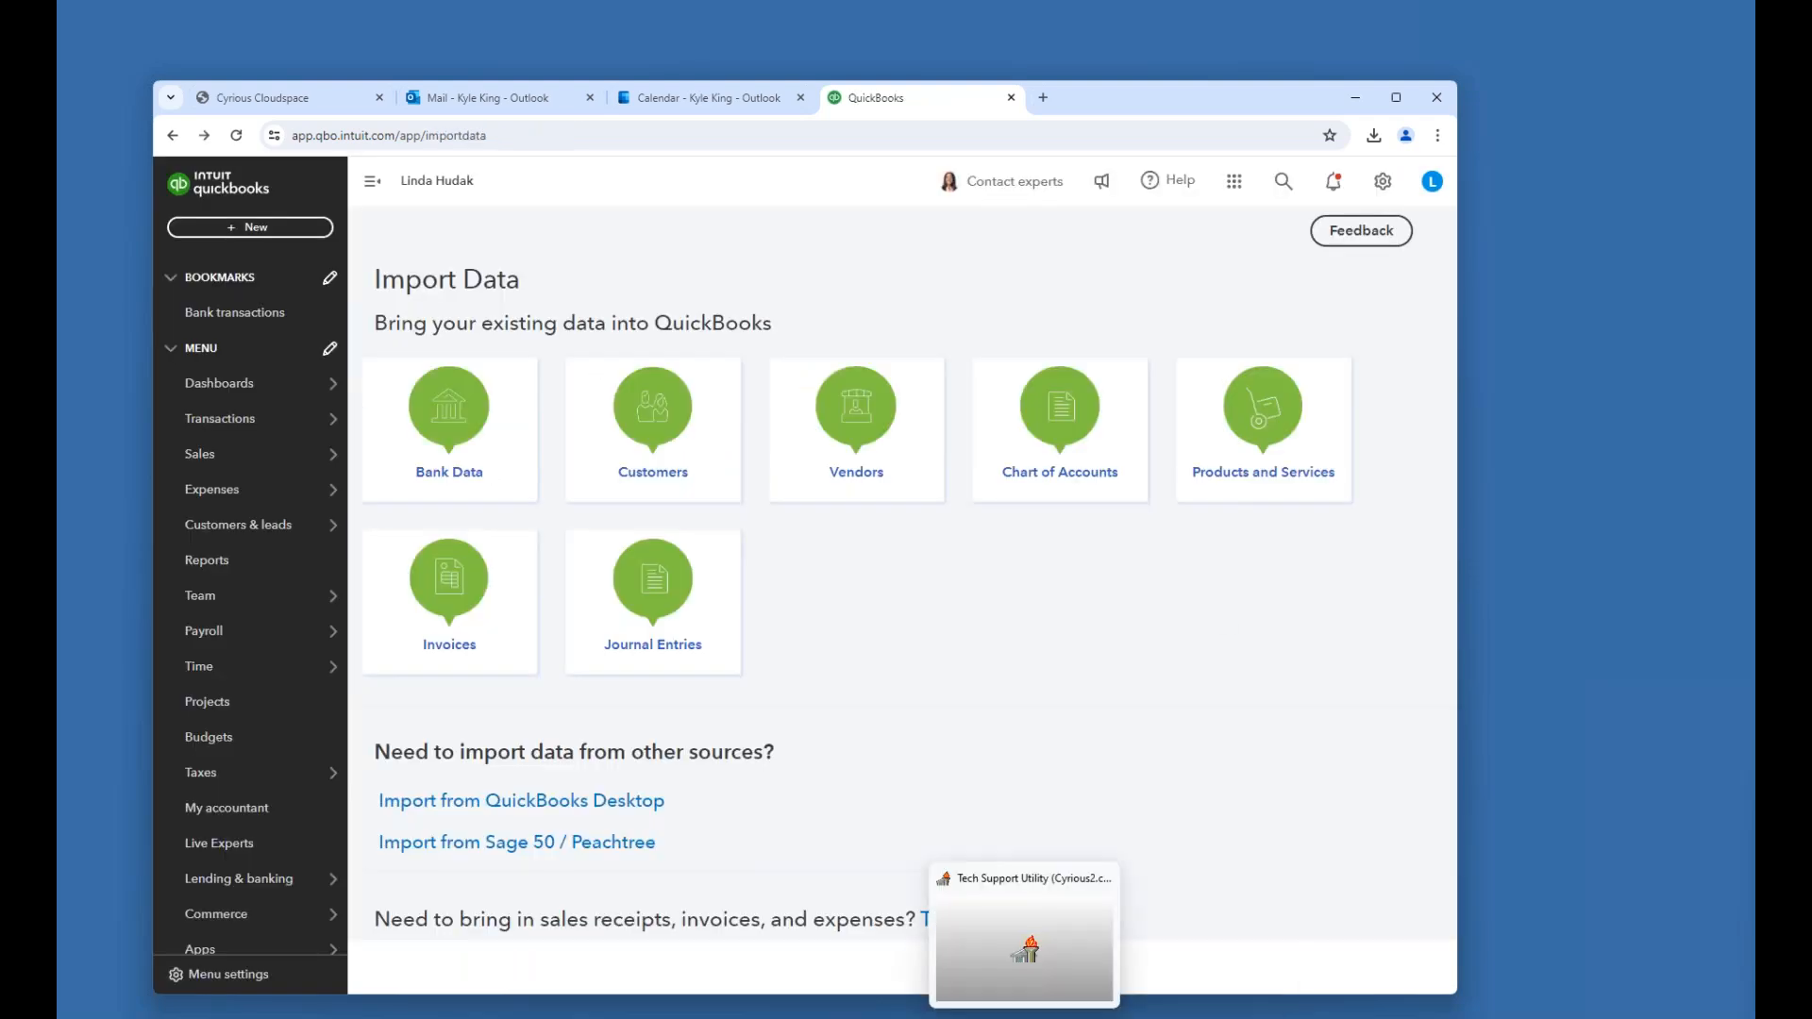
click(1178, 1016)
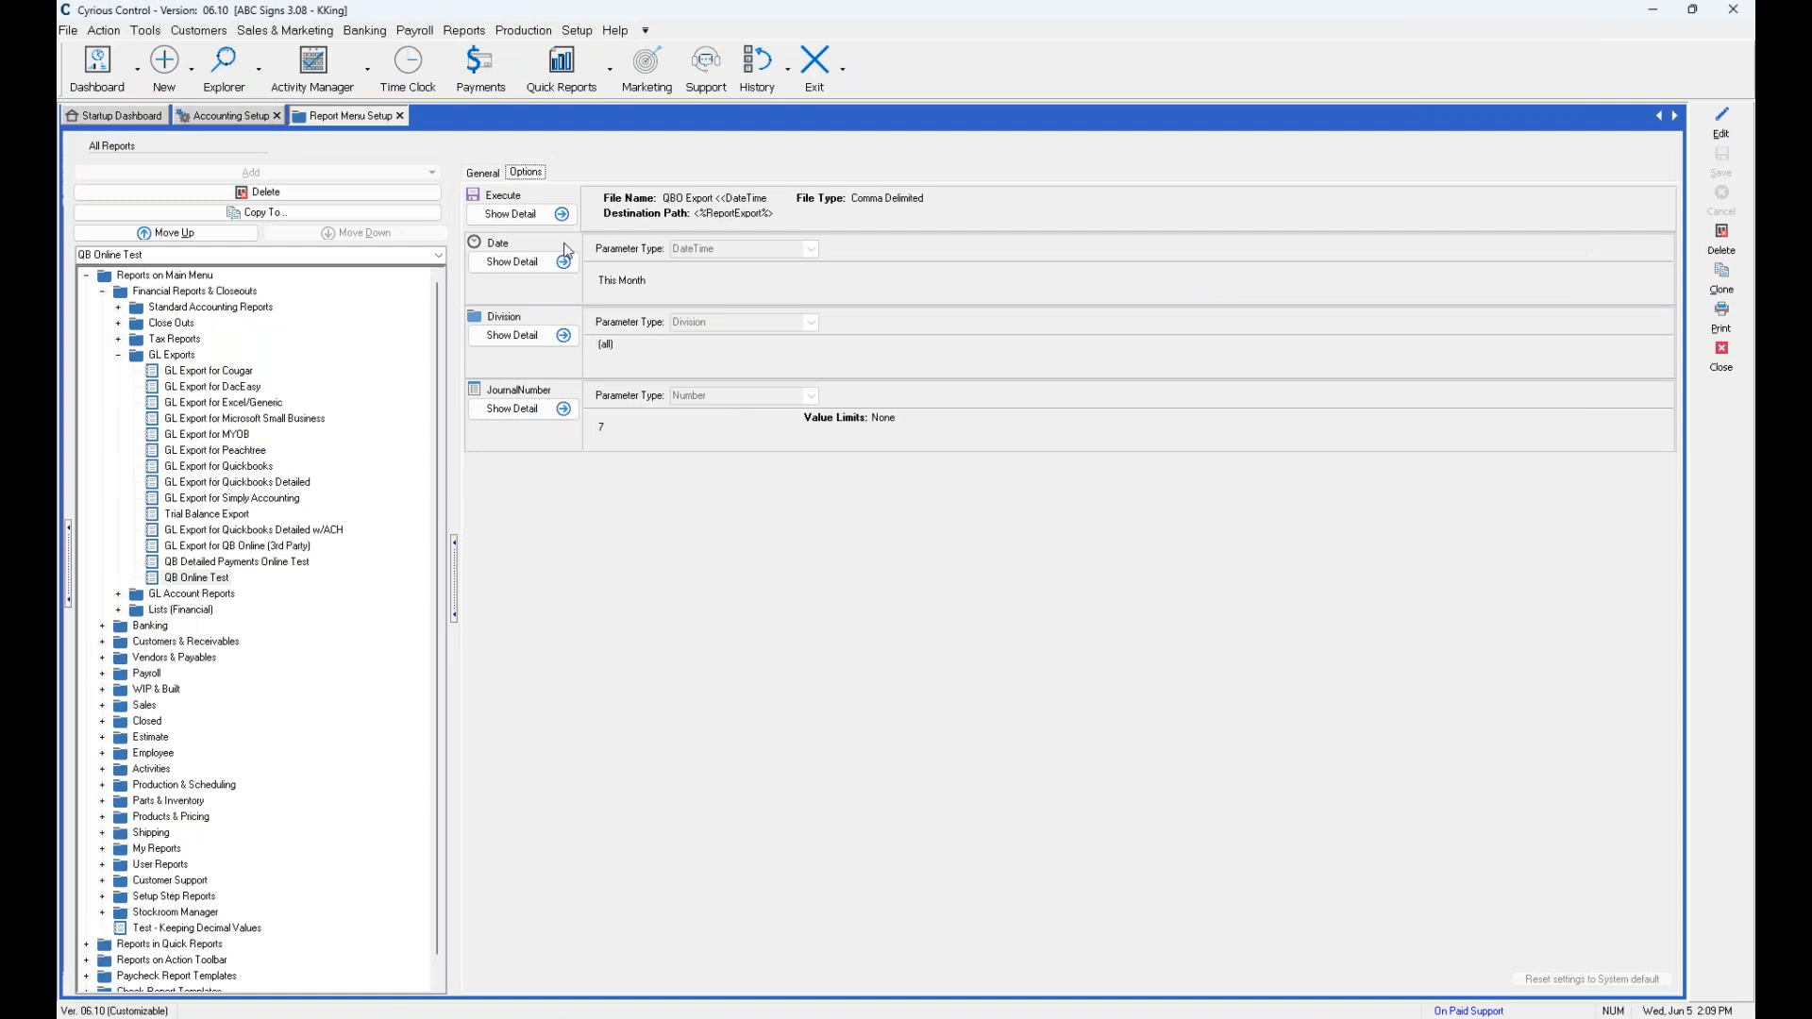
click(1721, 316)
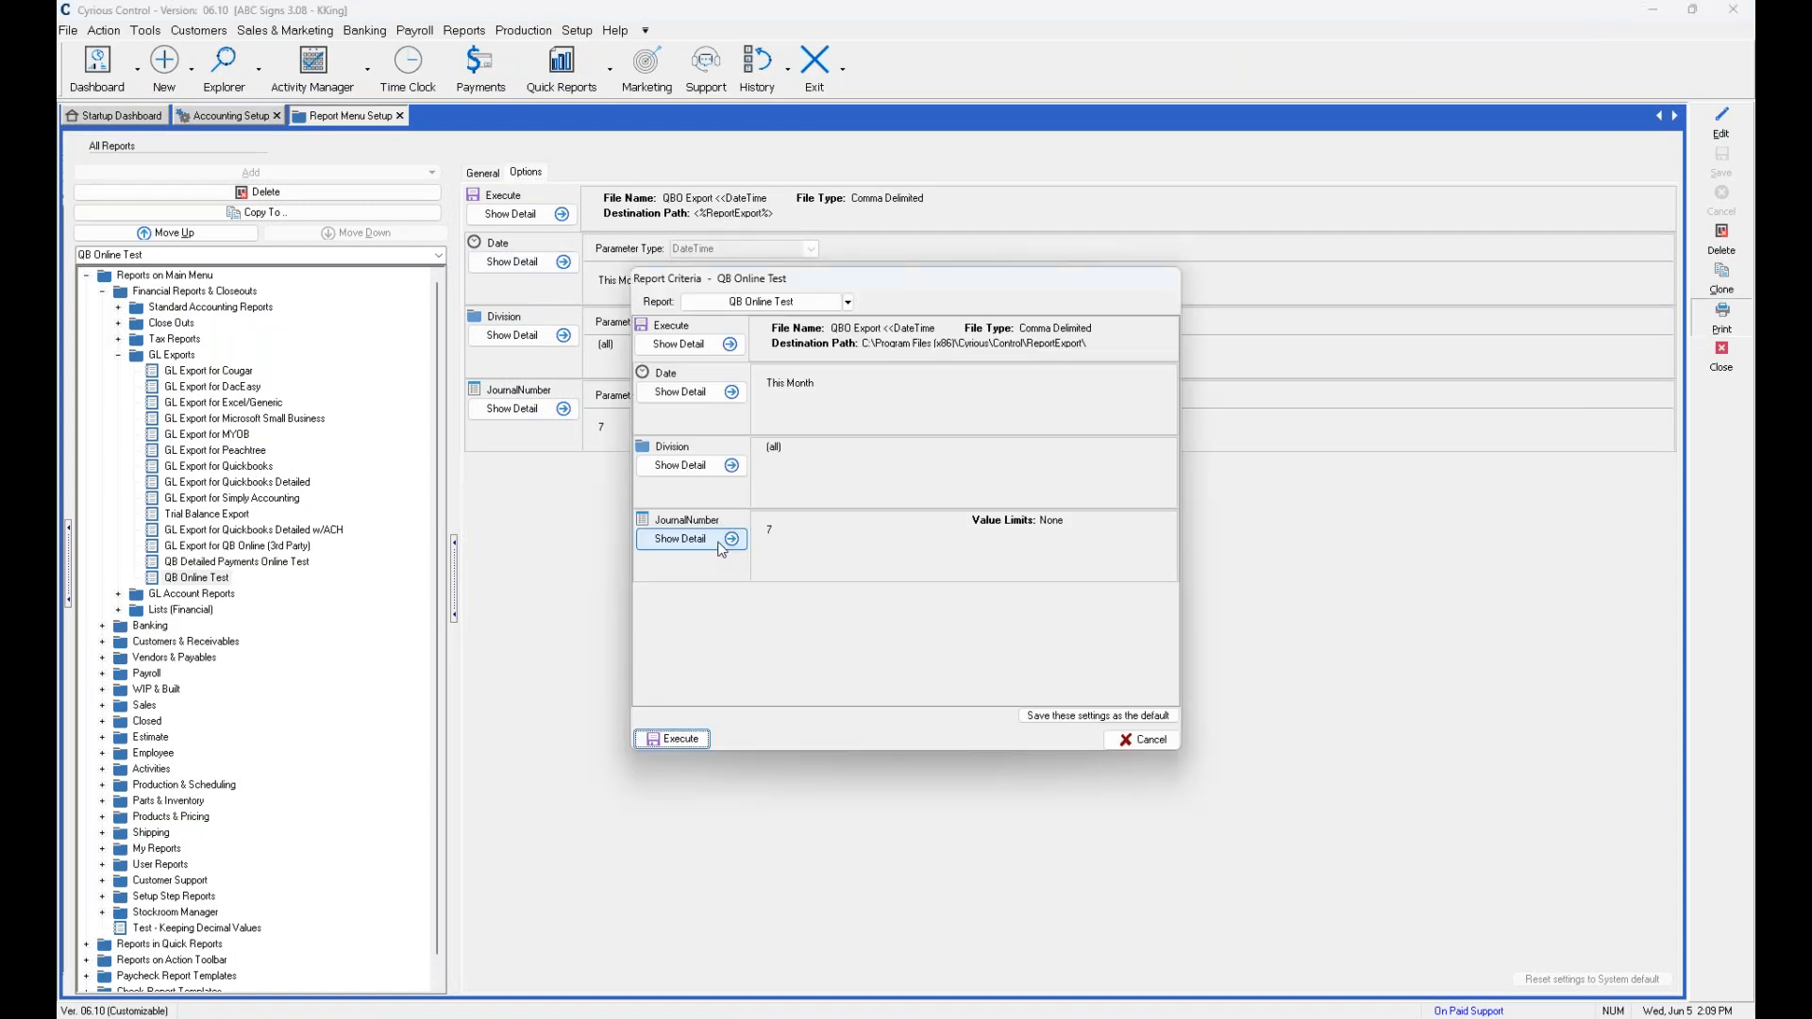
click(694, 539)
click(831, 546)
text(77)
Keep the date criterion at This Month and export the report as QBO Export 6_5_2024 2_10_16 PM.
click(733, 391)
click(814, 404)
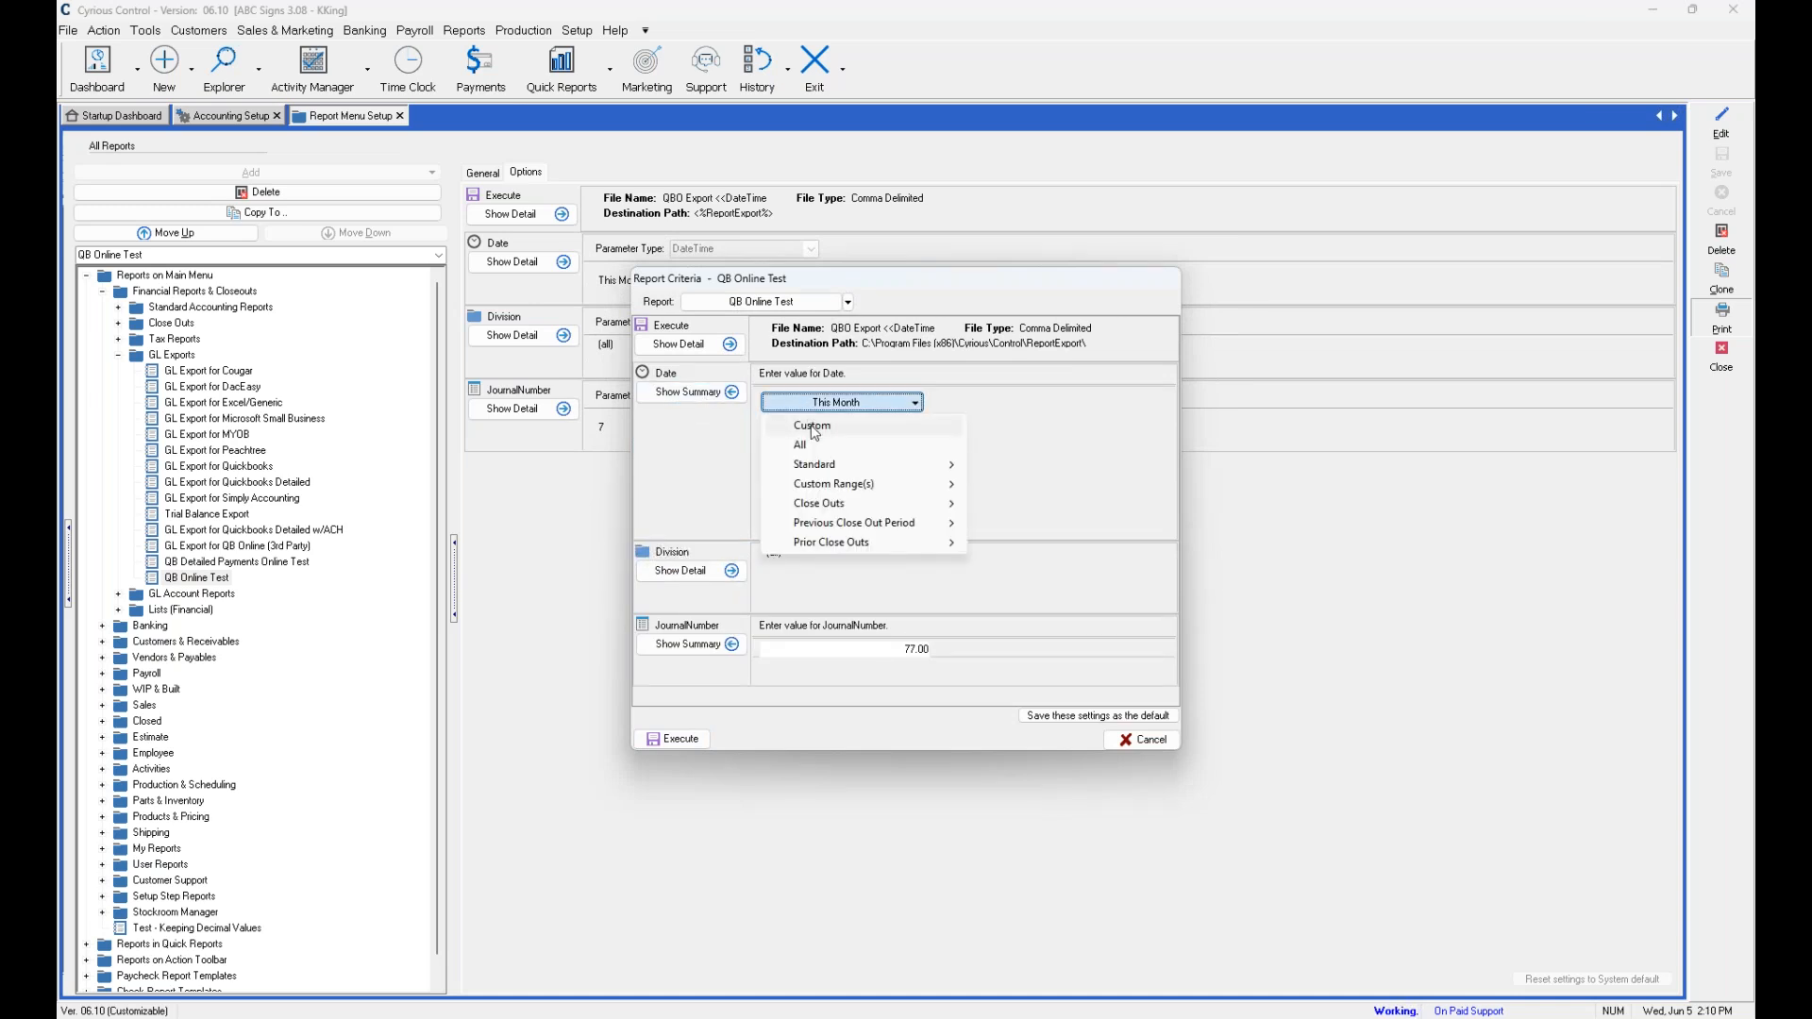
click(677, 499)
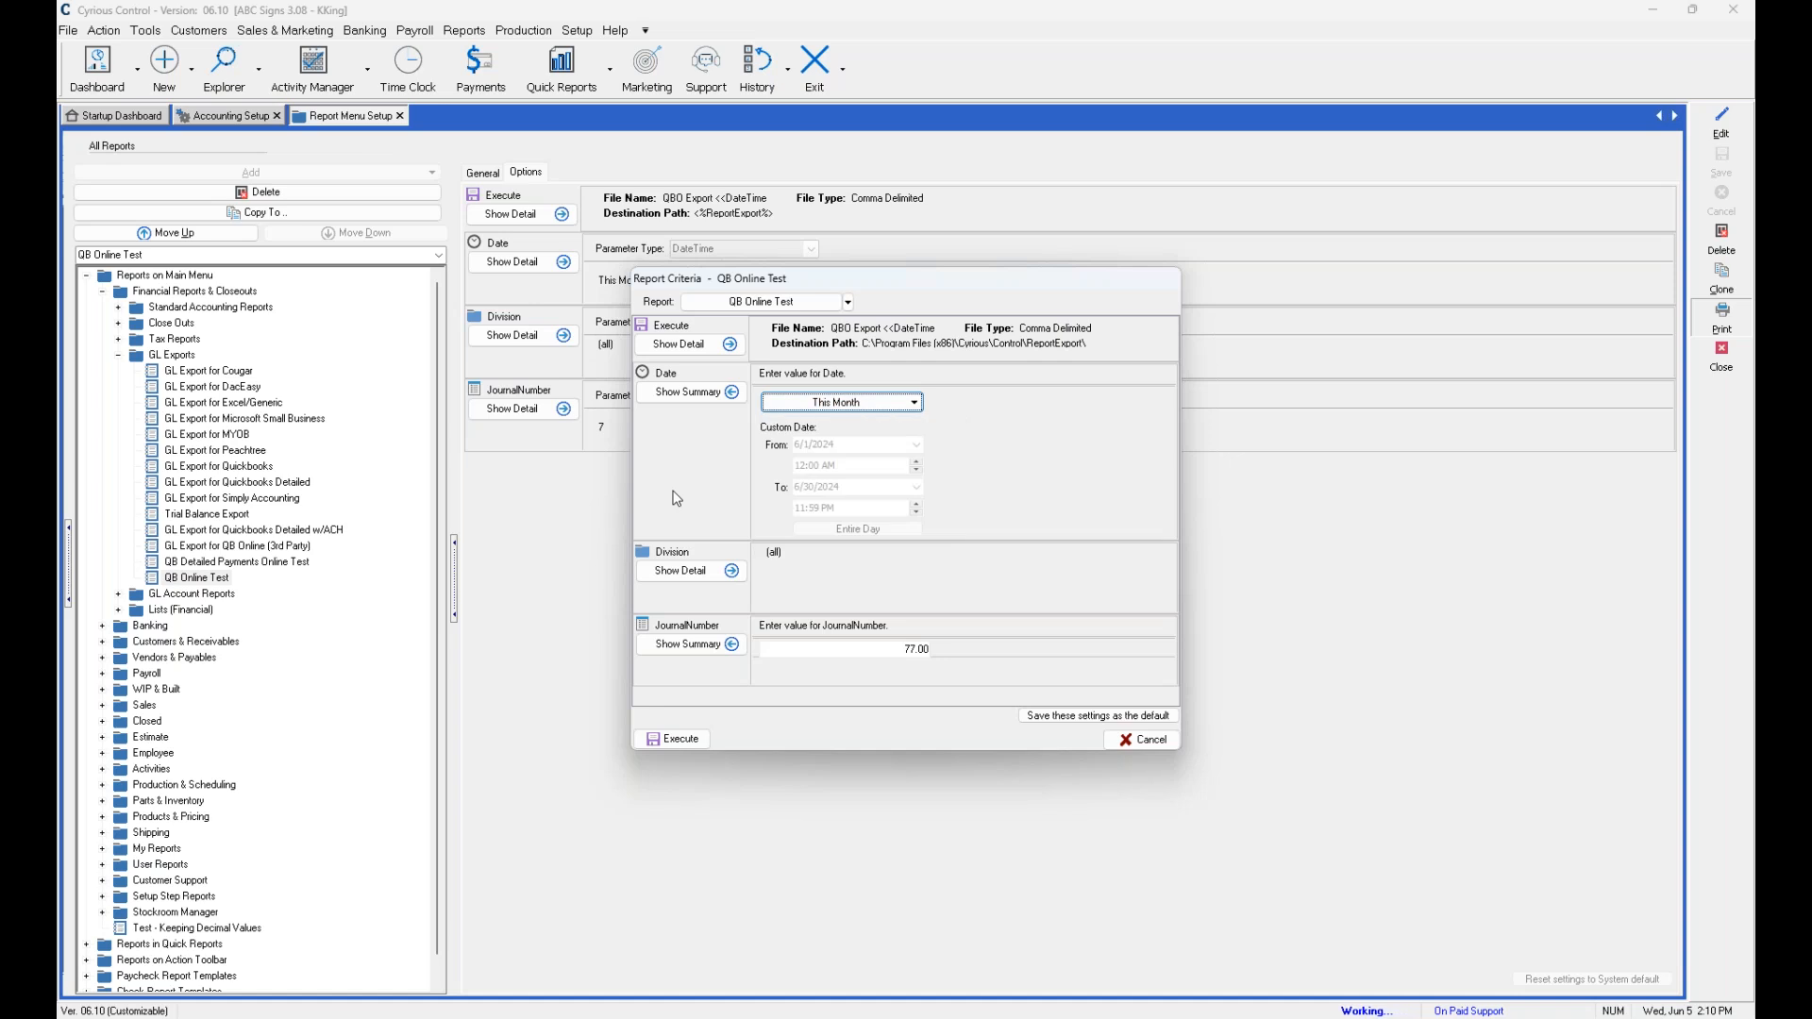
click(830, 406)
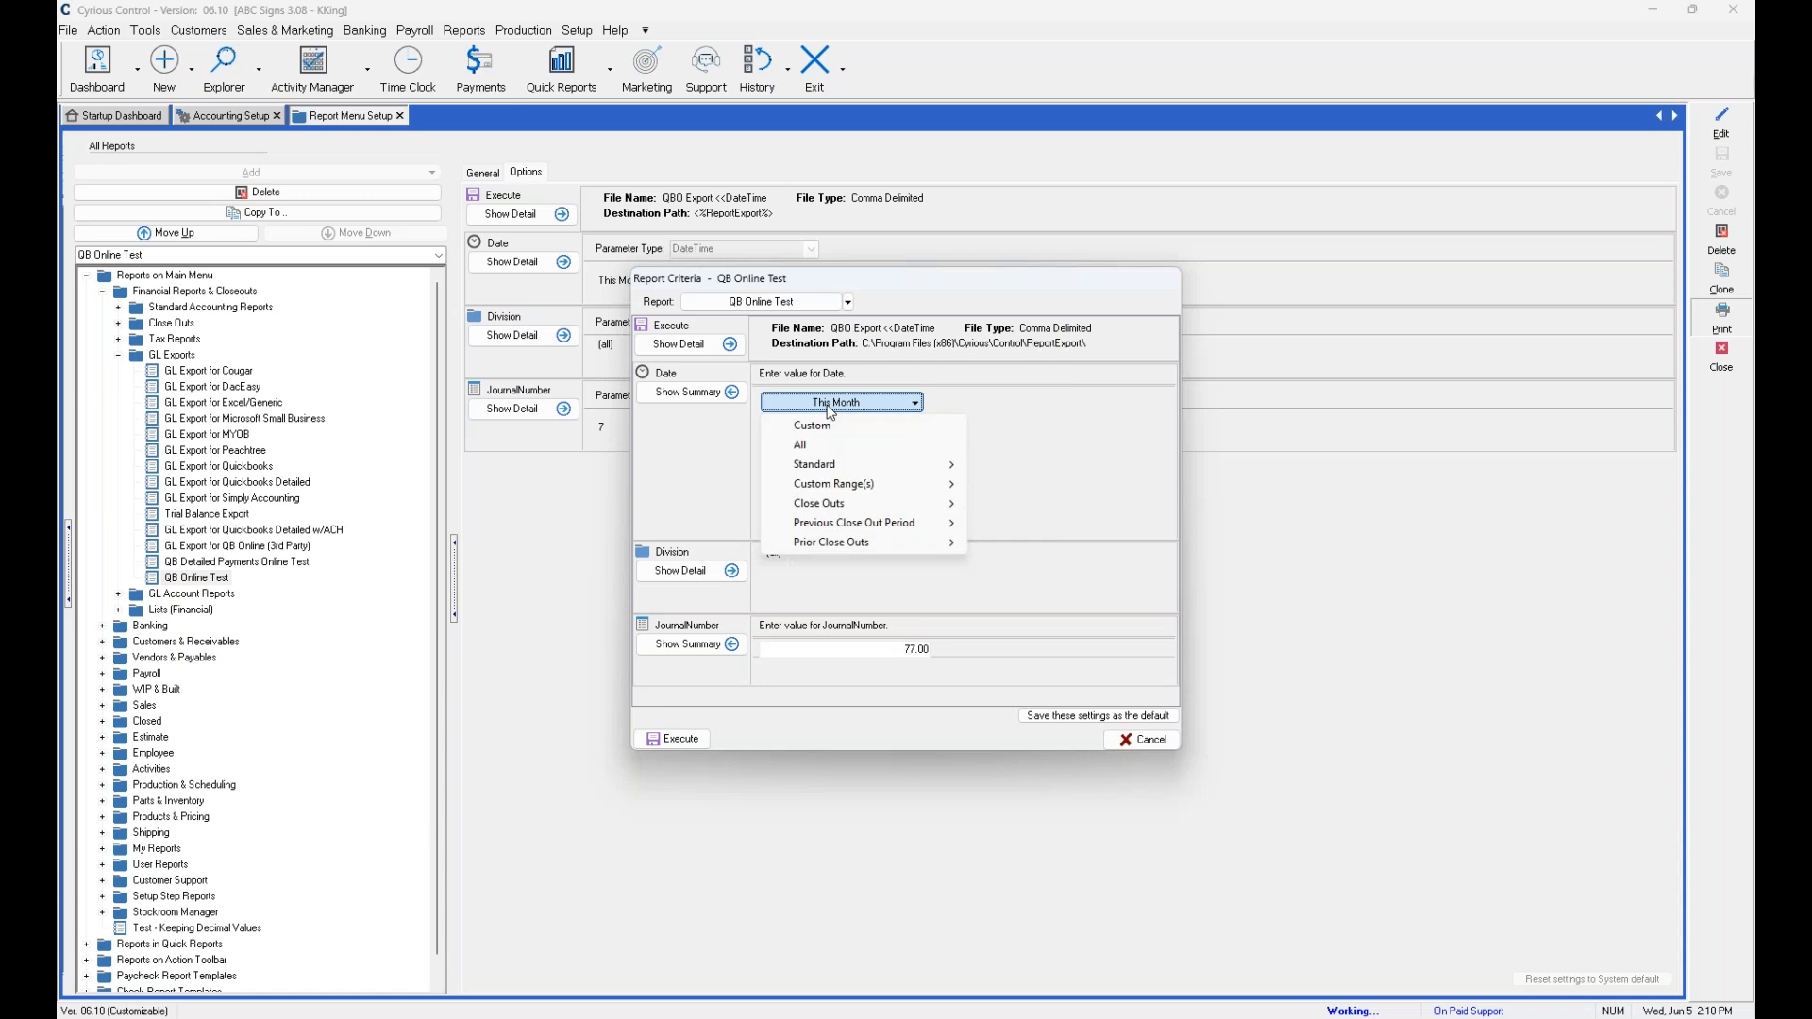
click(721, 483)
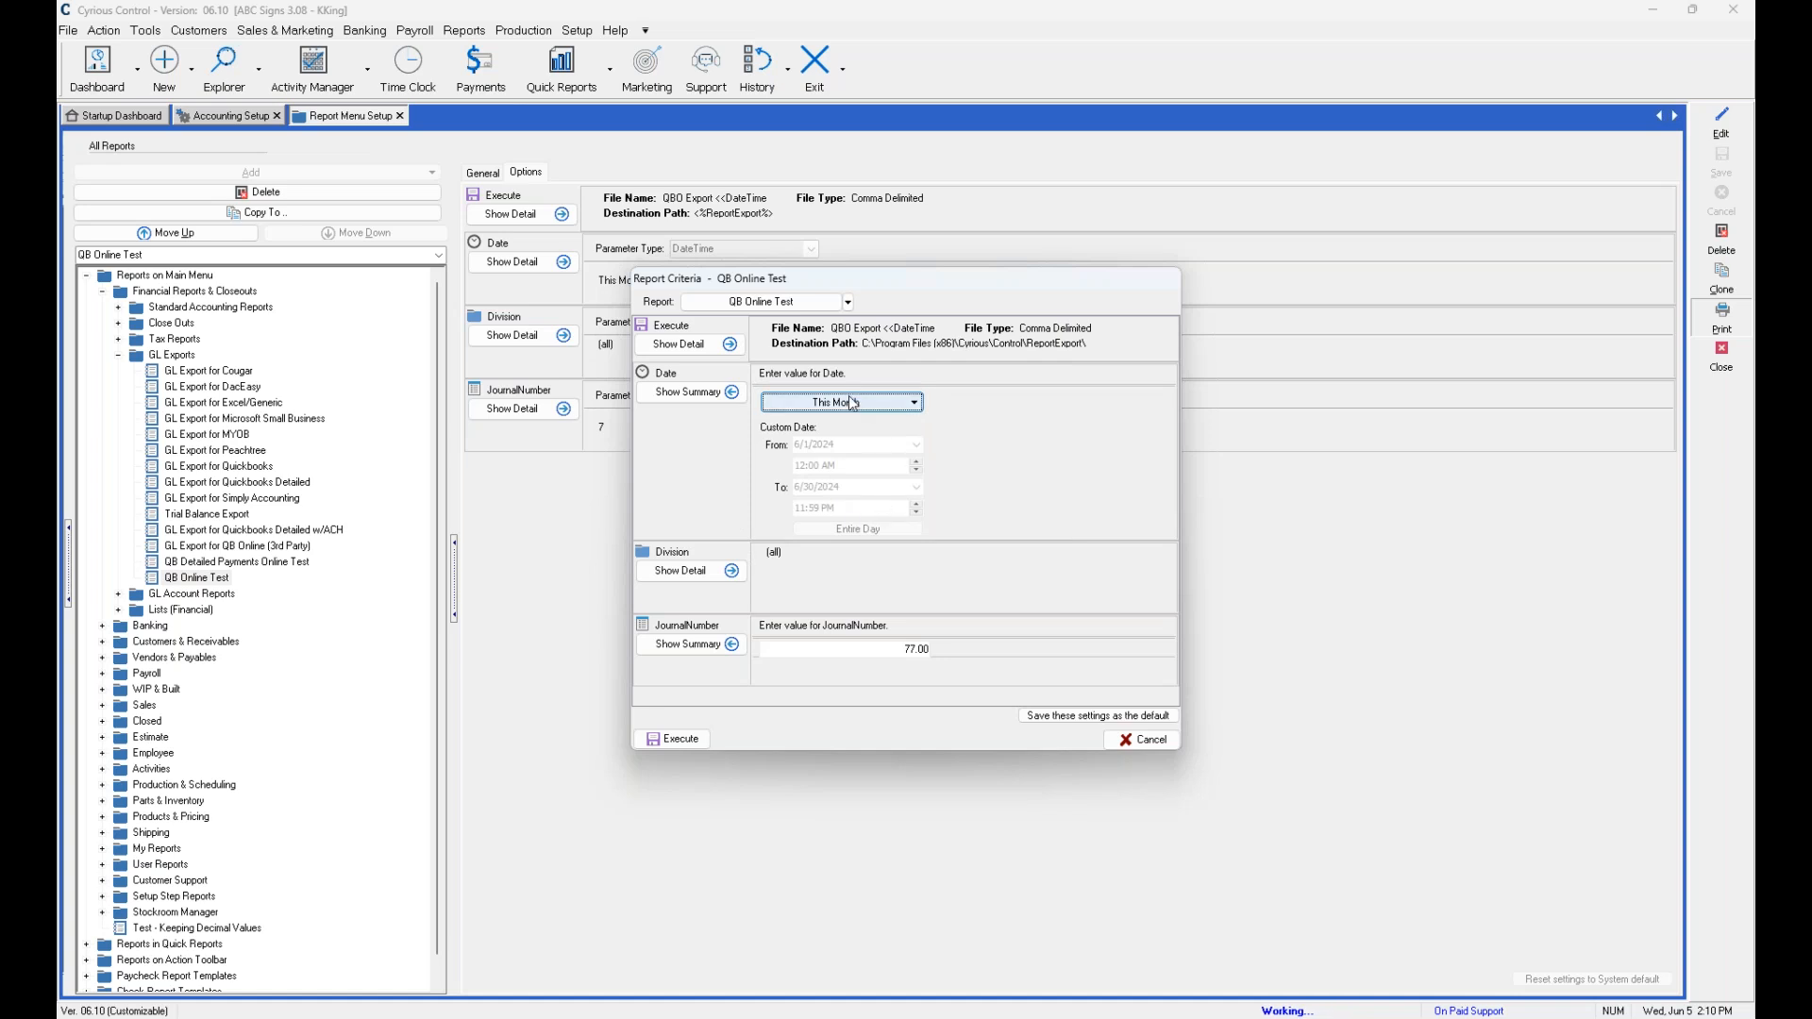
click(672, 739)
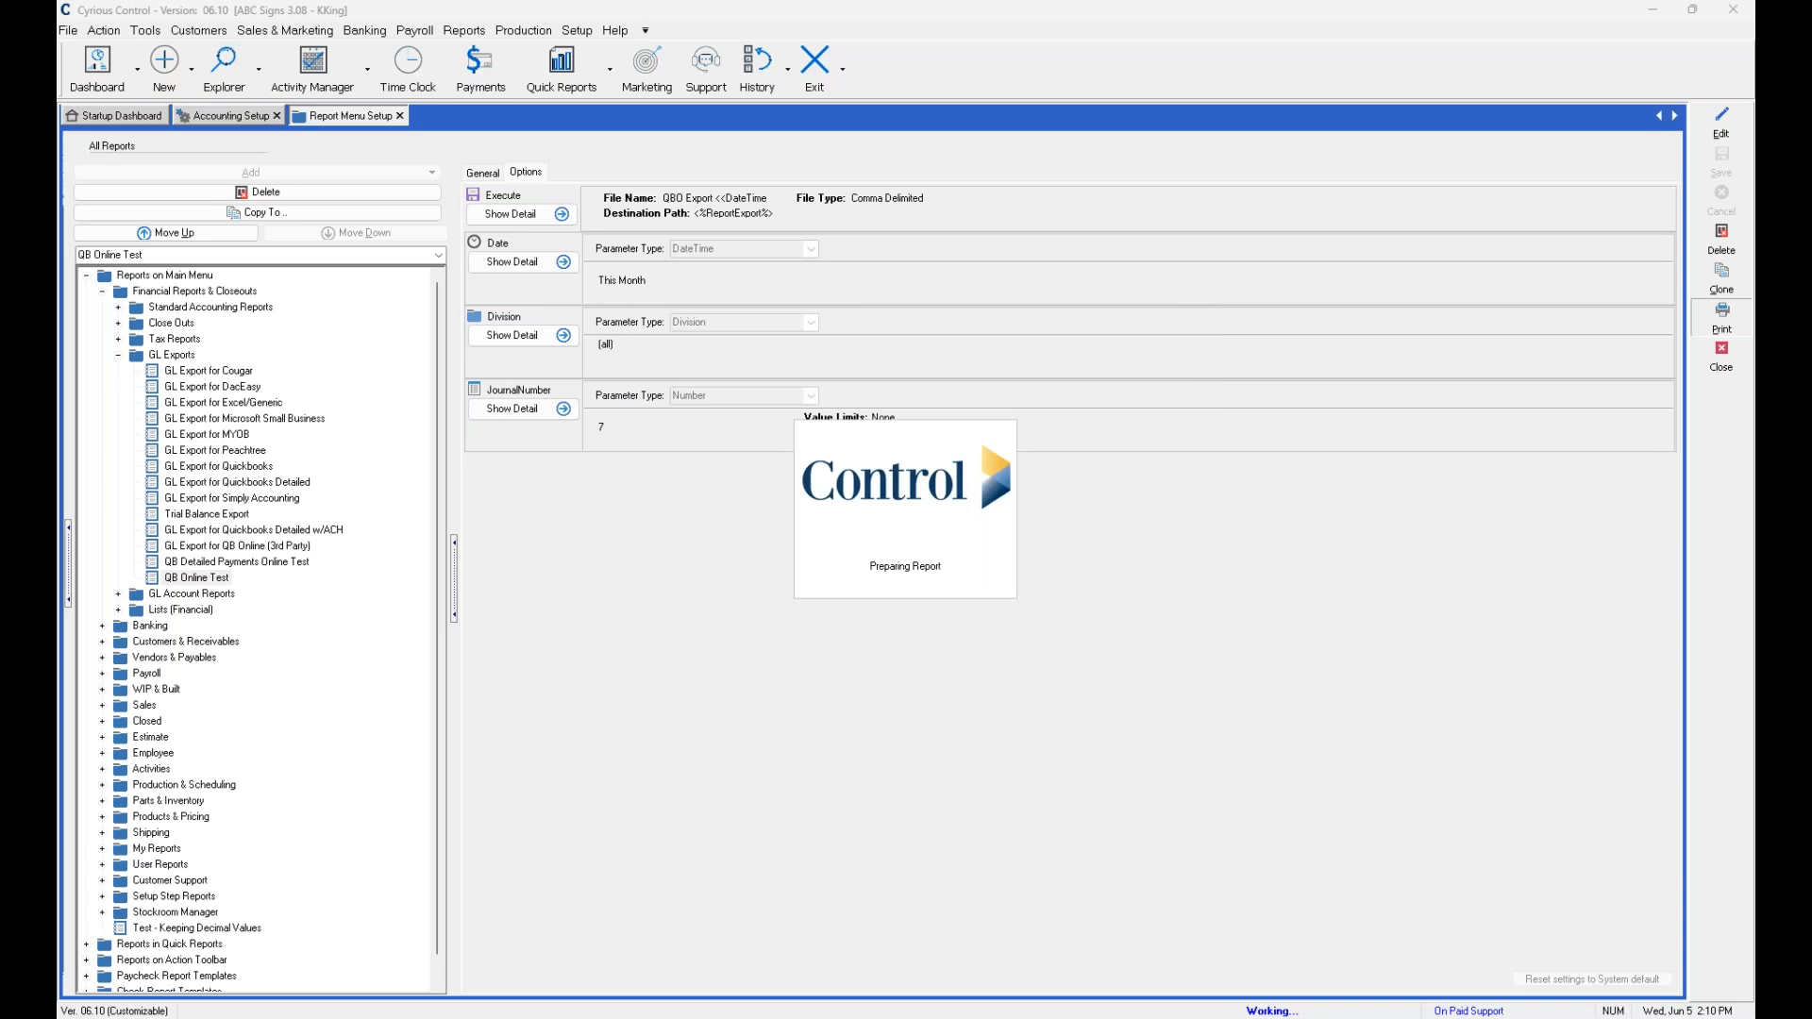
click(910, 646)
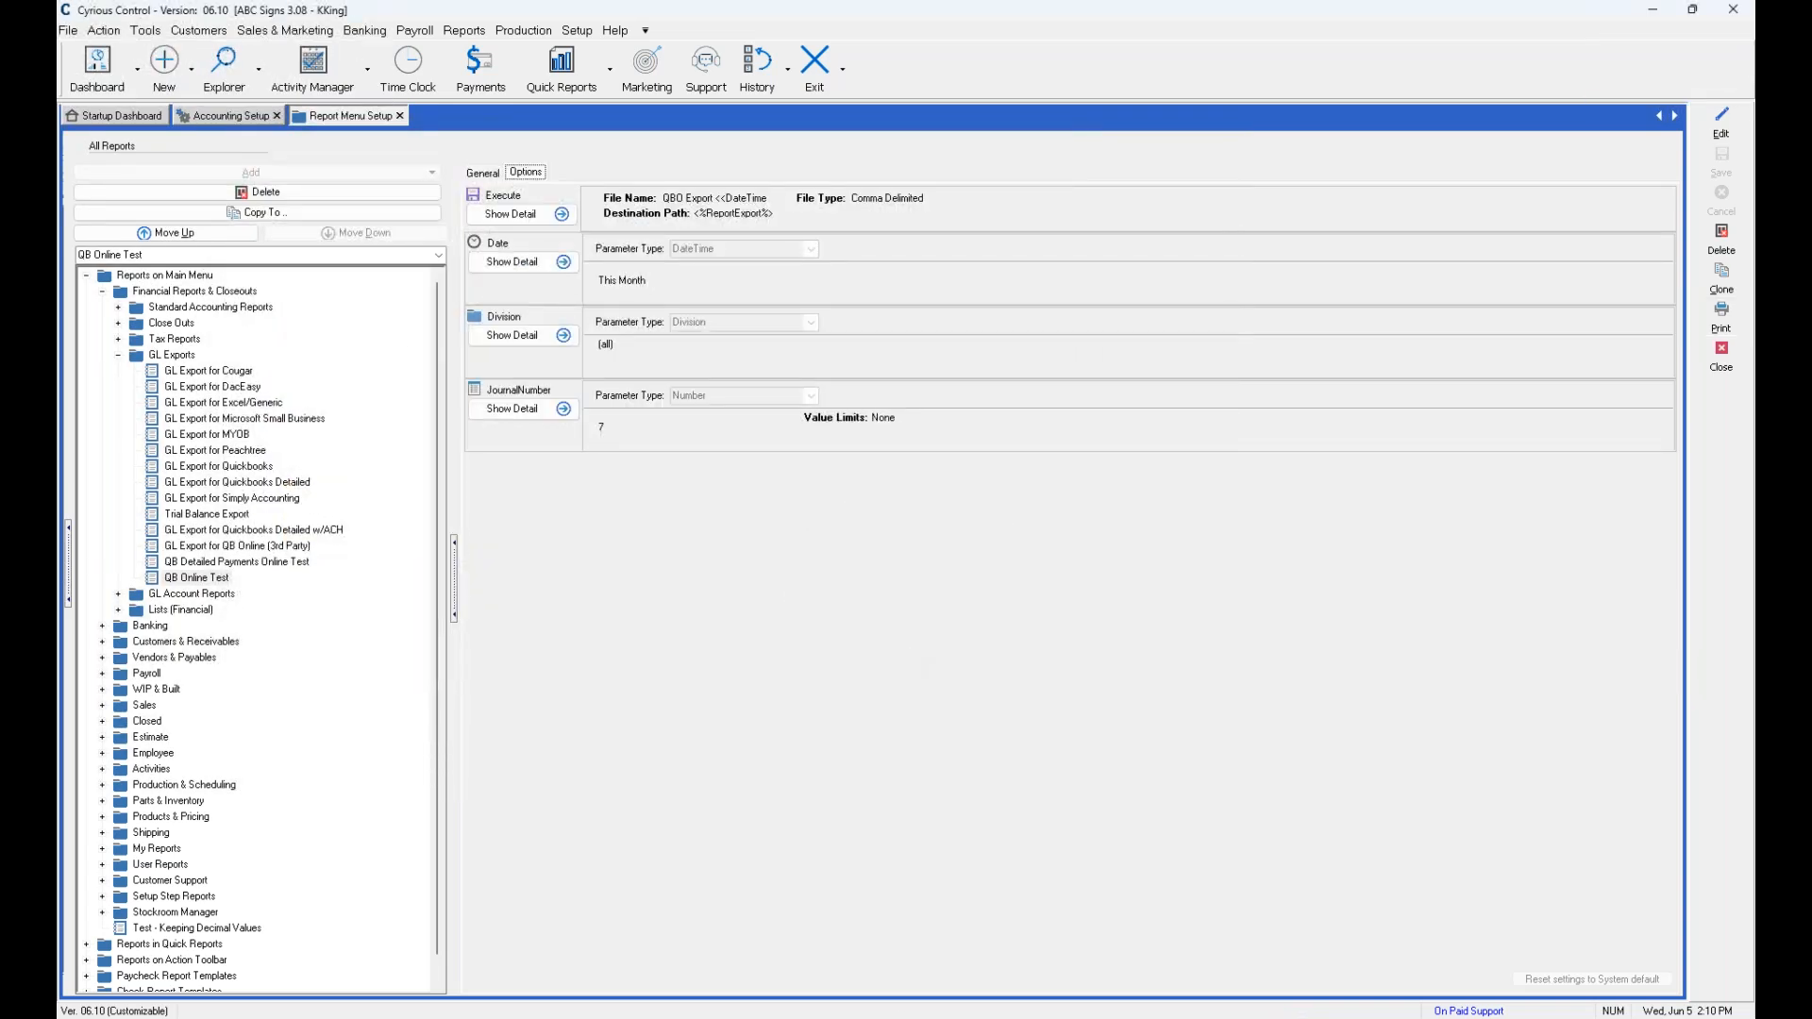
Switch to QuickBooks Online, upload QBO Export 6_5_2024 2_10_16 PM as journal entries and try to continue past the field mapping.
click(1101, 1017)
click(676, 594)
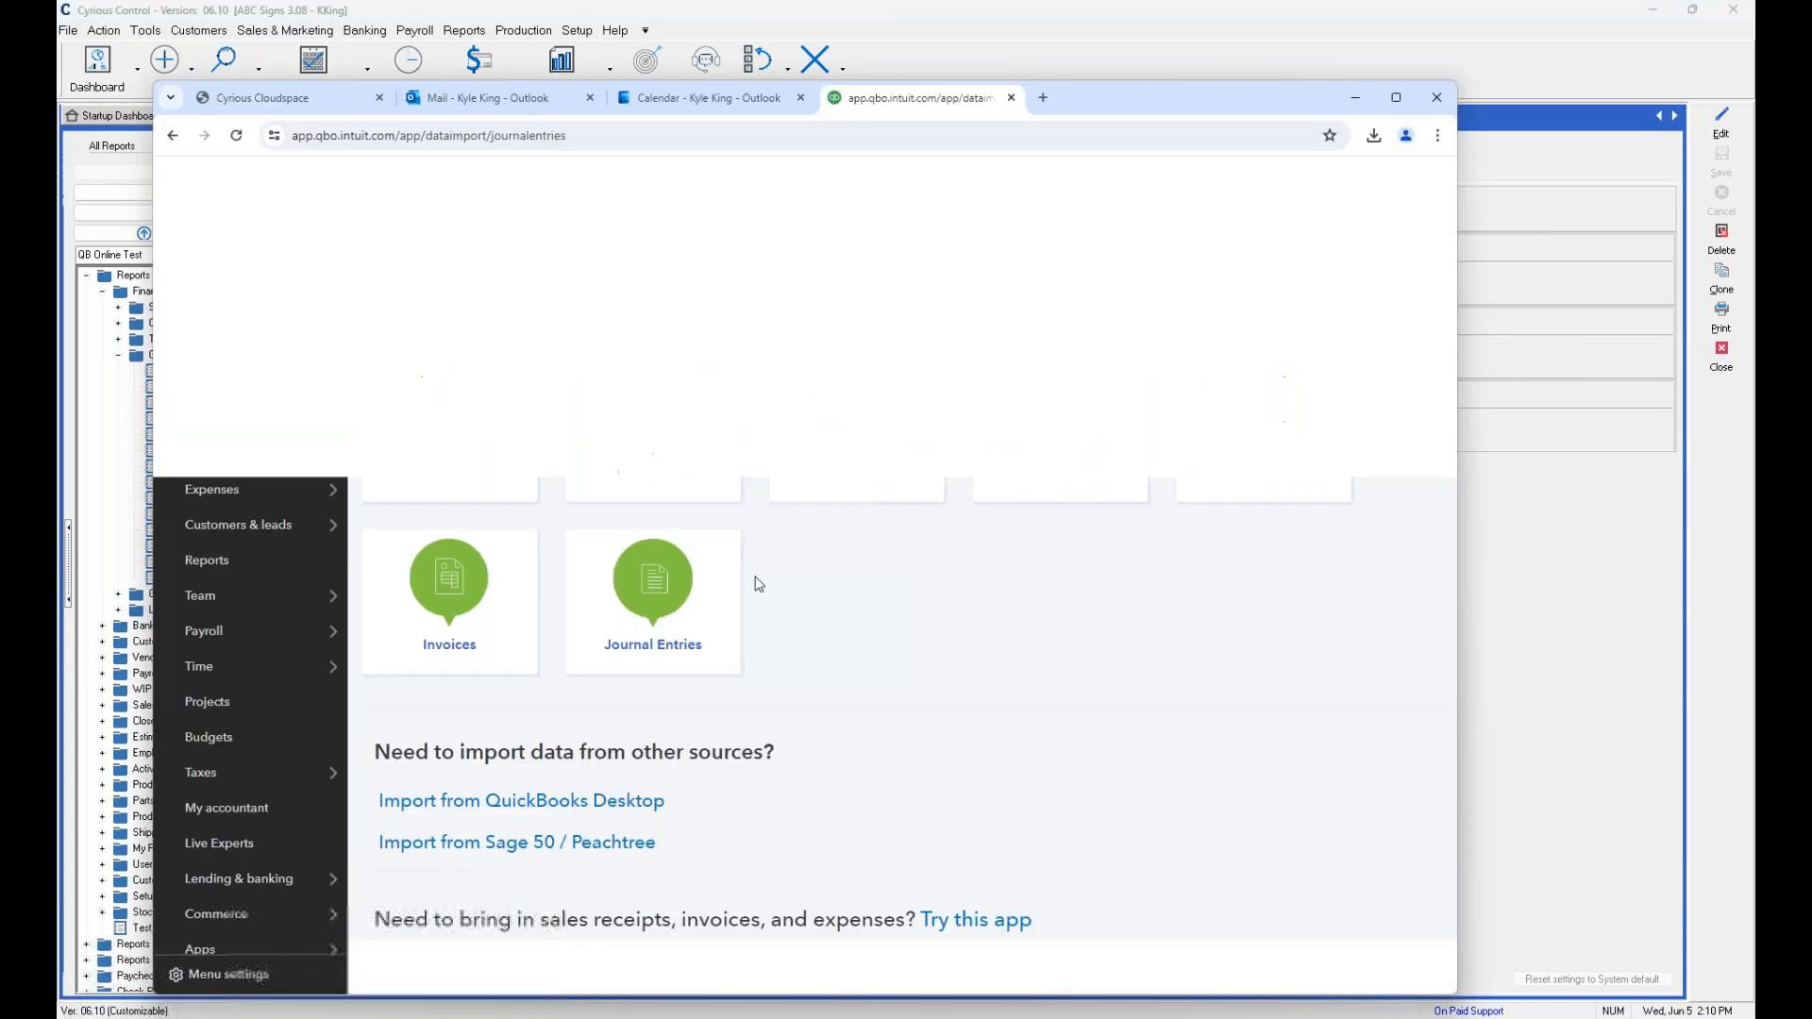
click(686, 635)
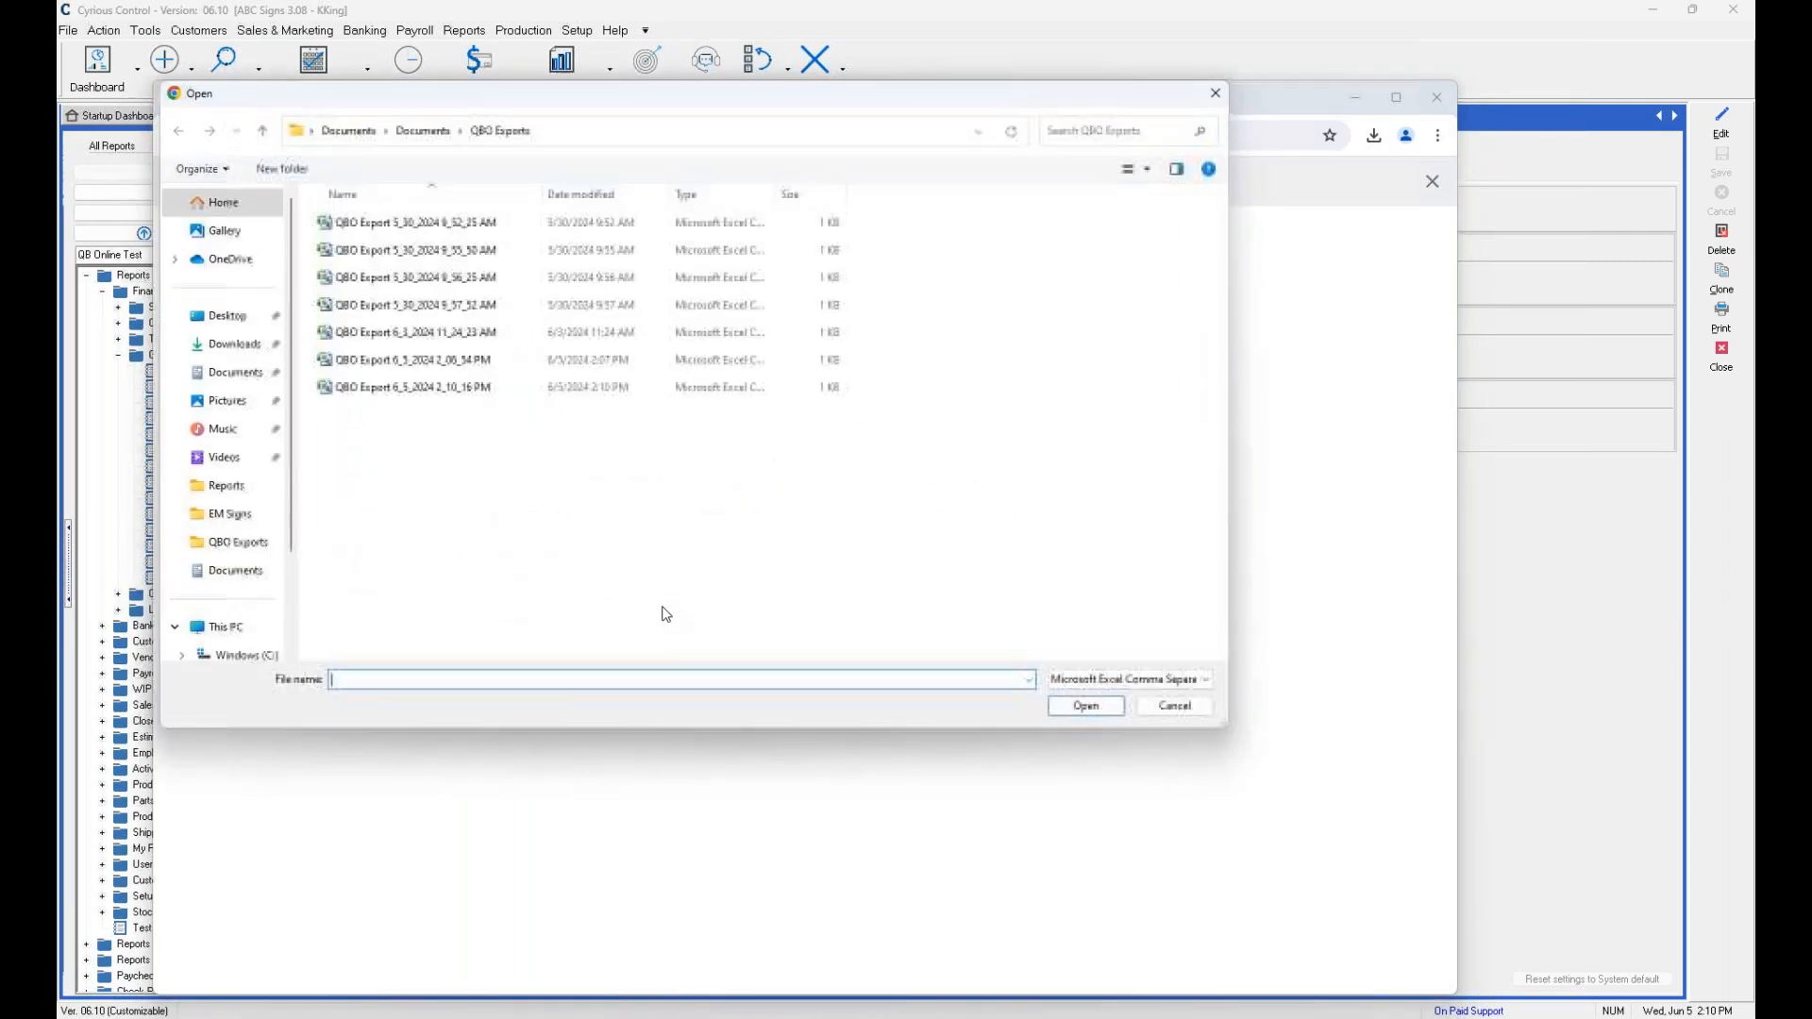
click(451, 393)
double_click(451, 398)
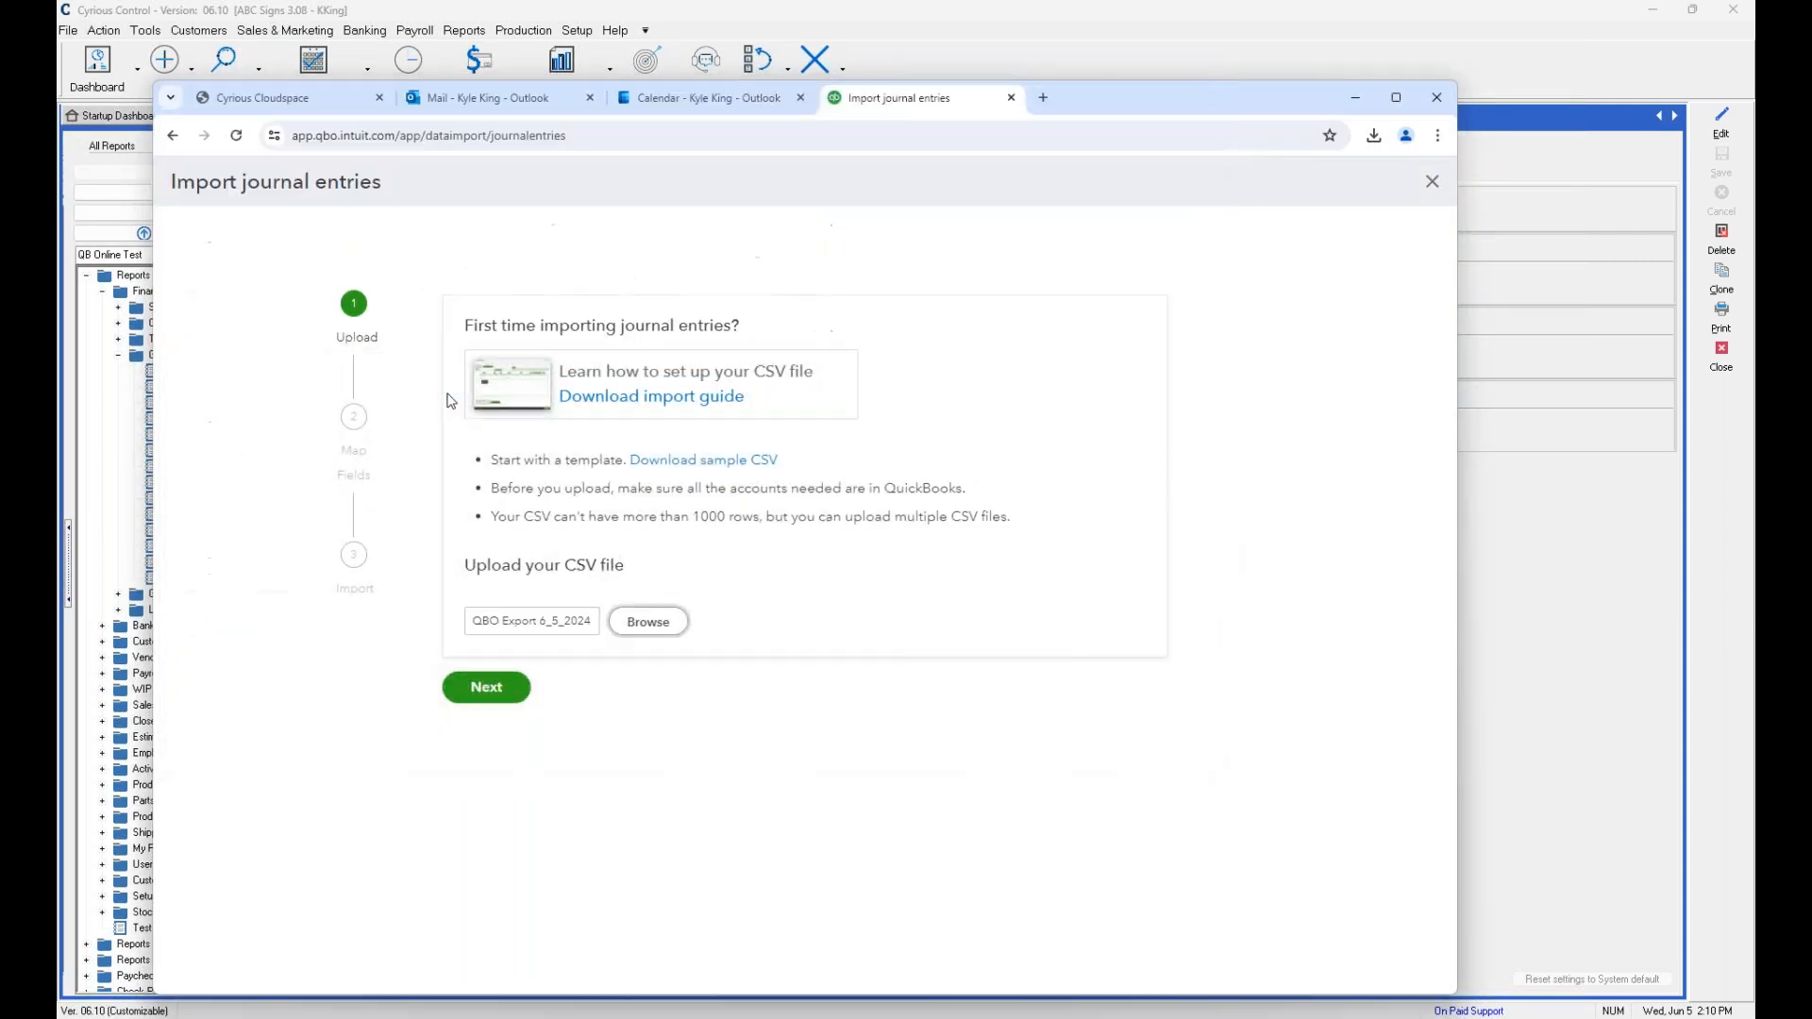
click(483, 687)
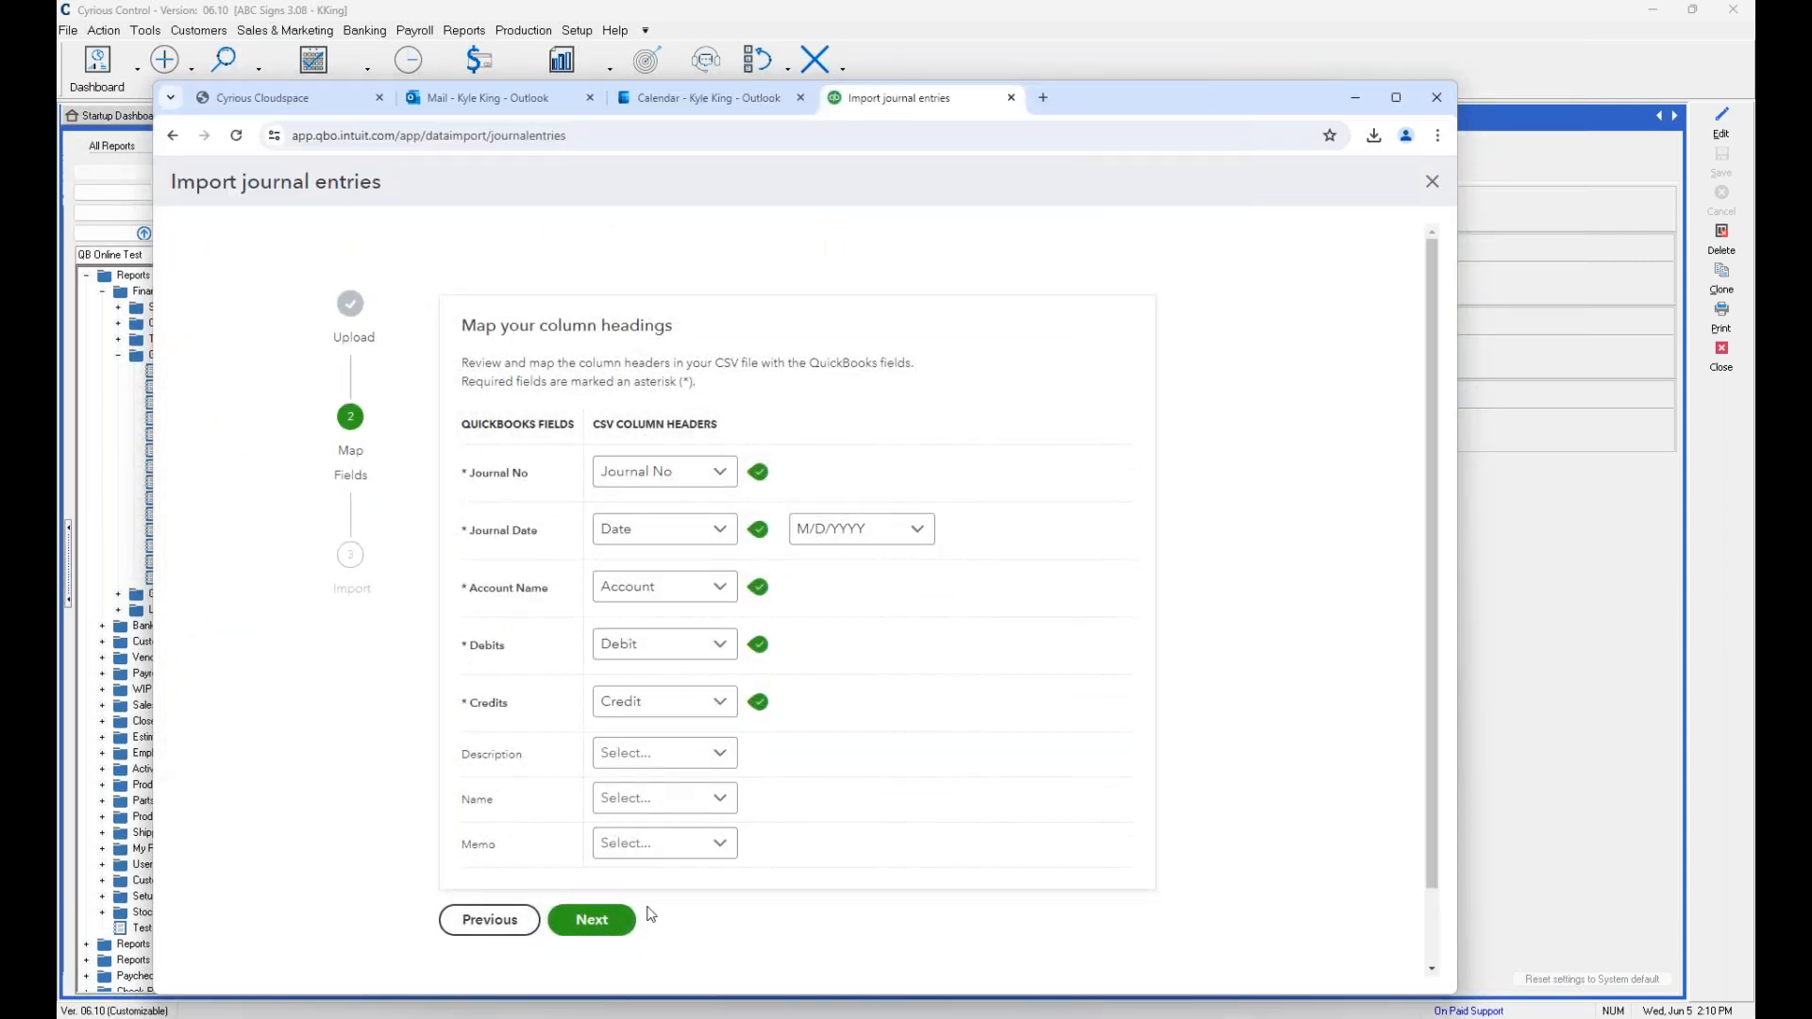
click(593, 918)
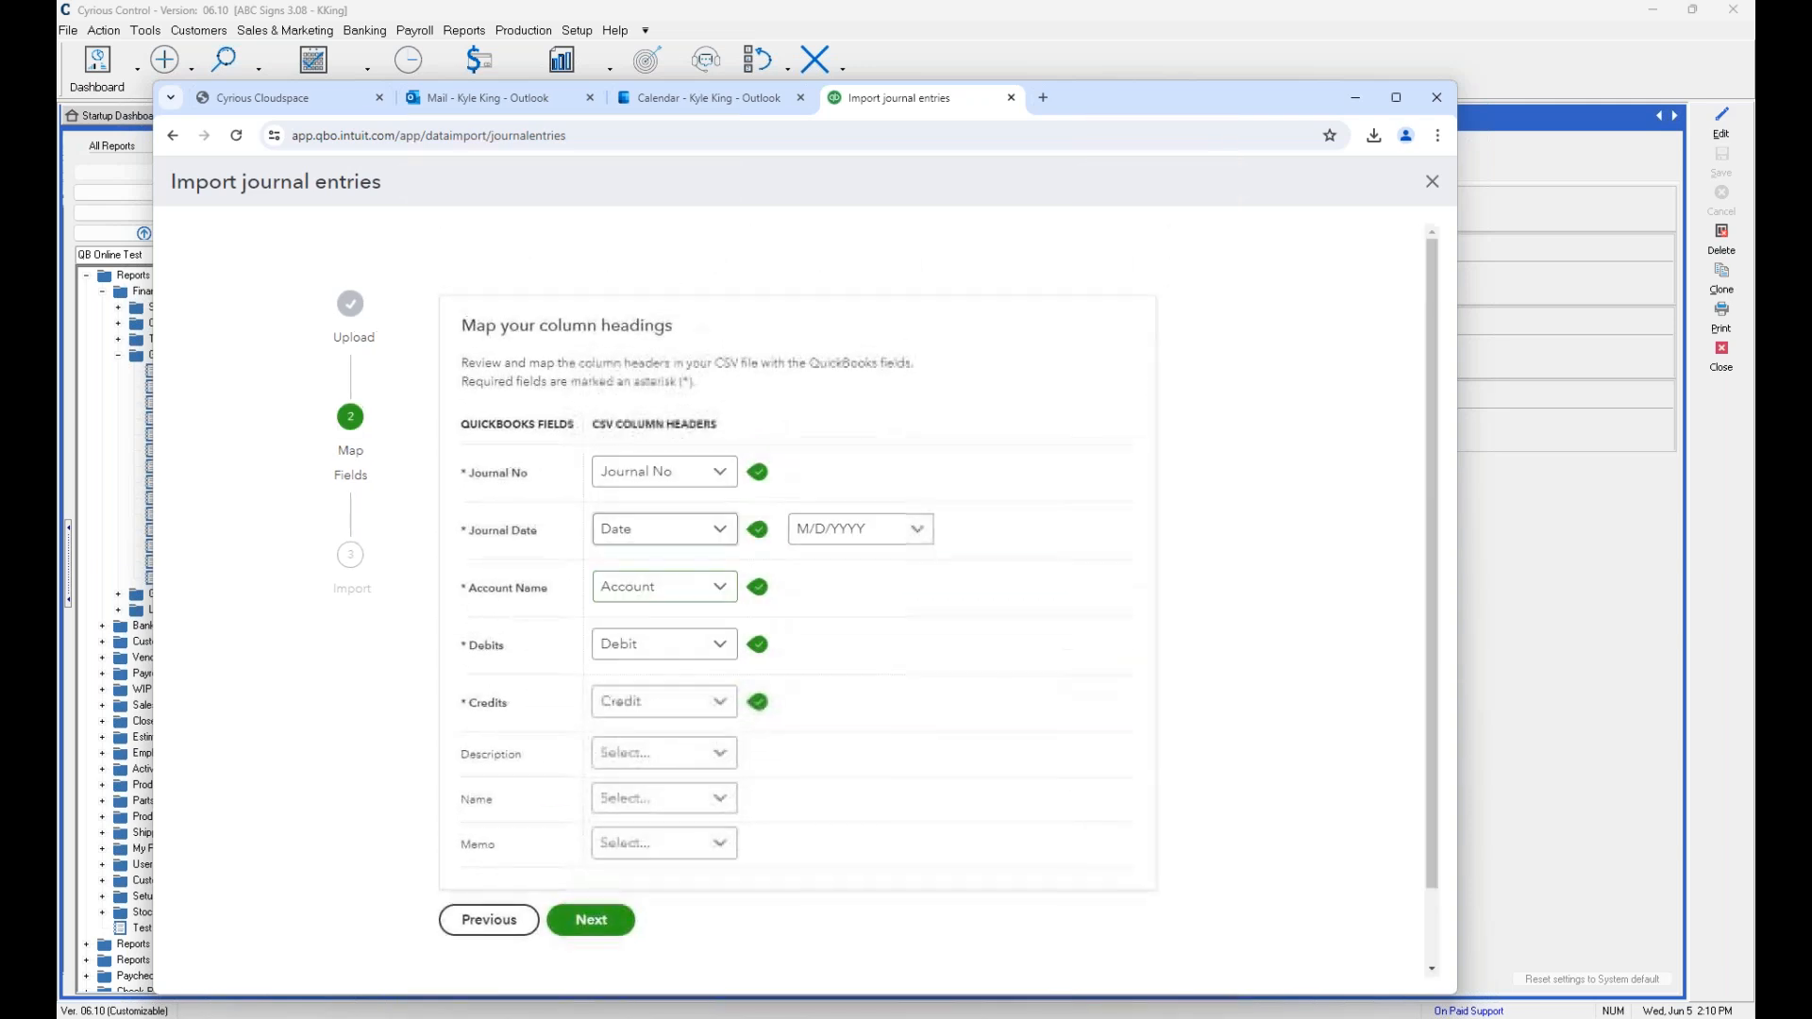
Return to the import's upload stage, dismiss the file selection and close the journal entries import.
click(487, 920)
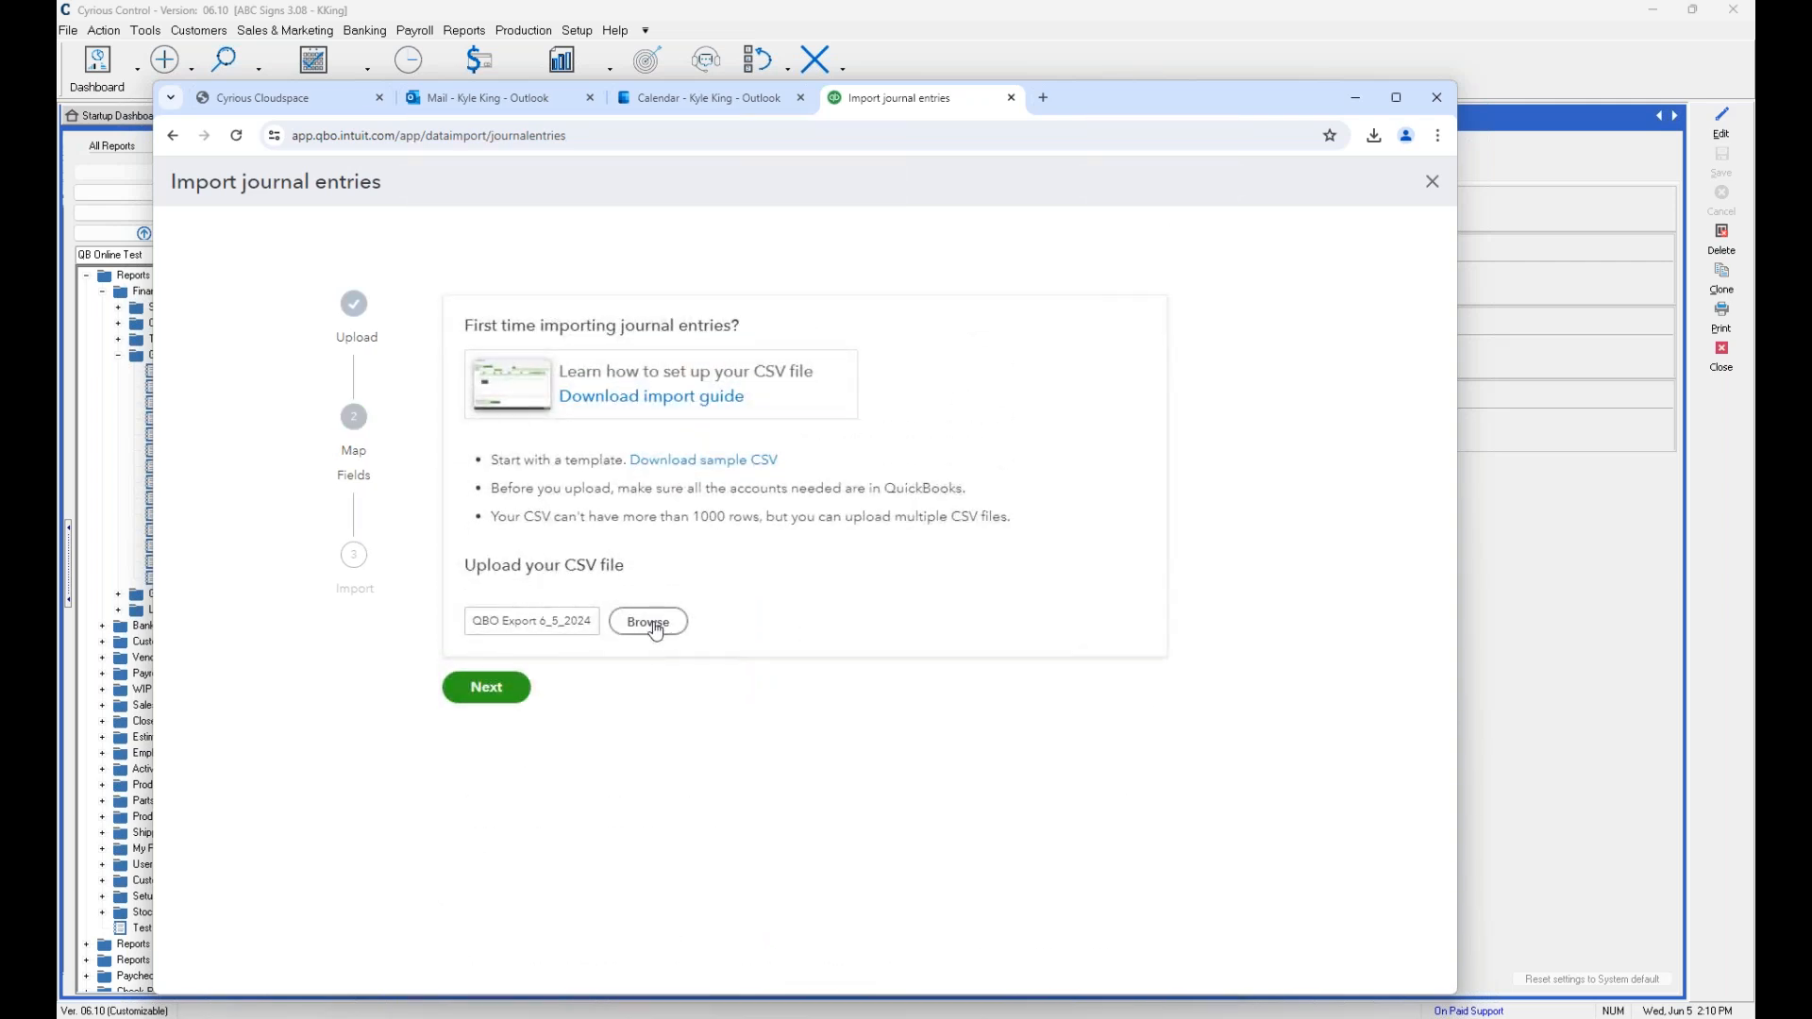
click(648, 622)
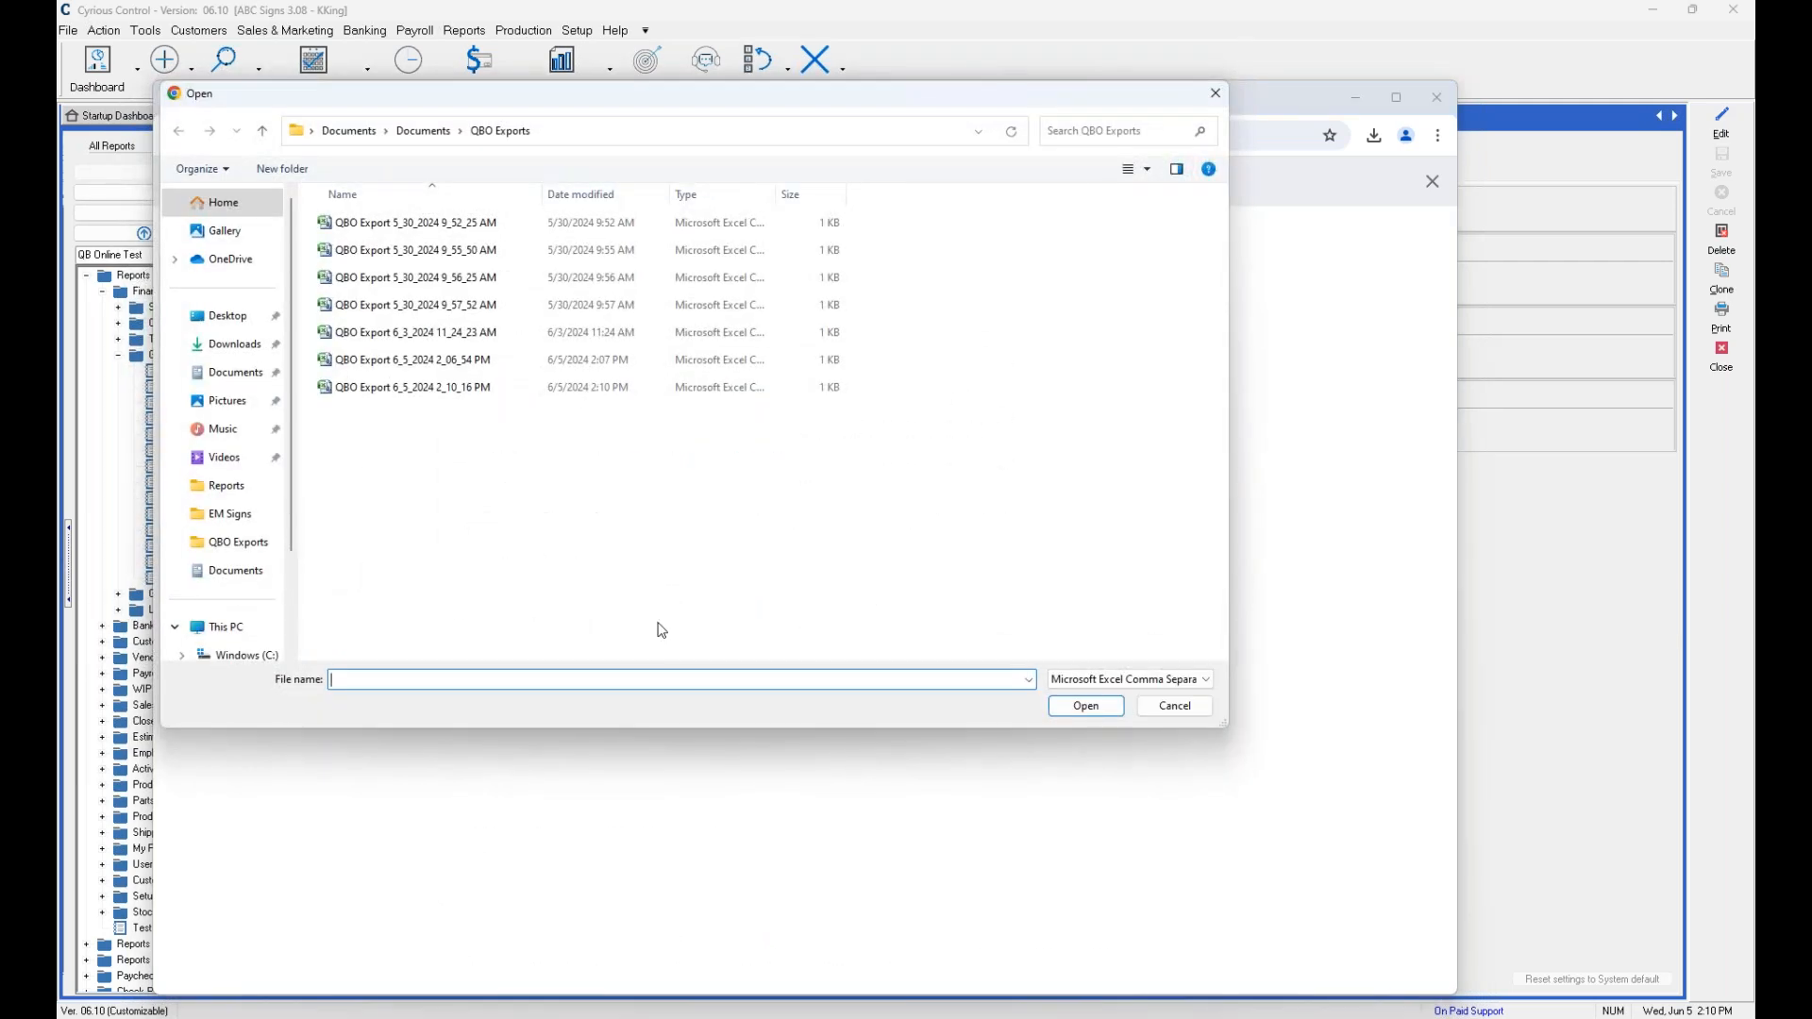
click(1175, 706)
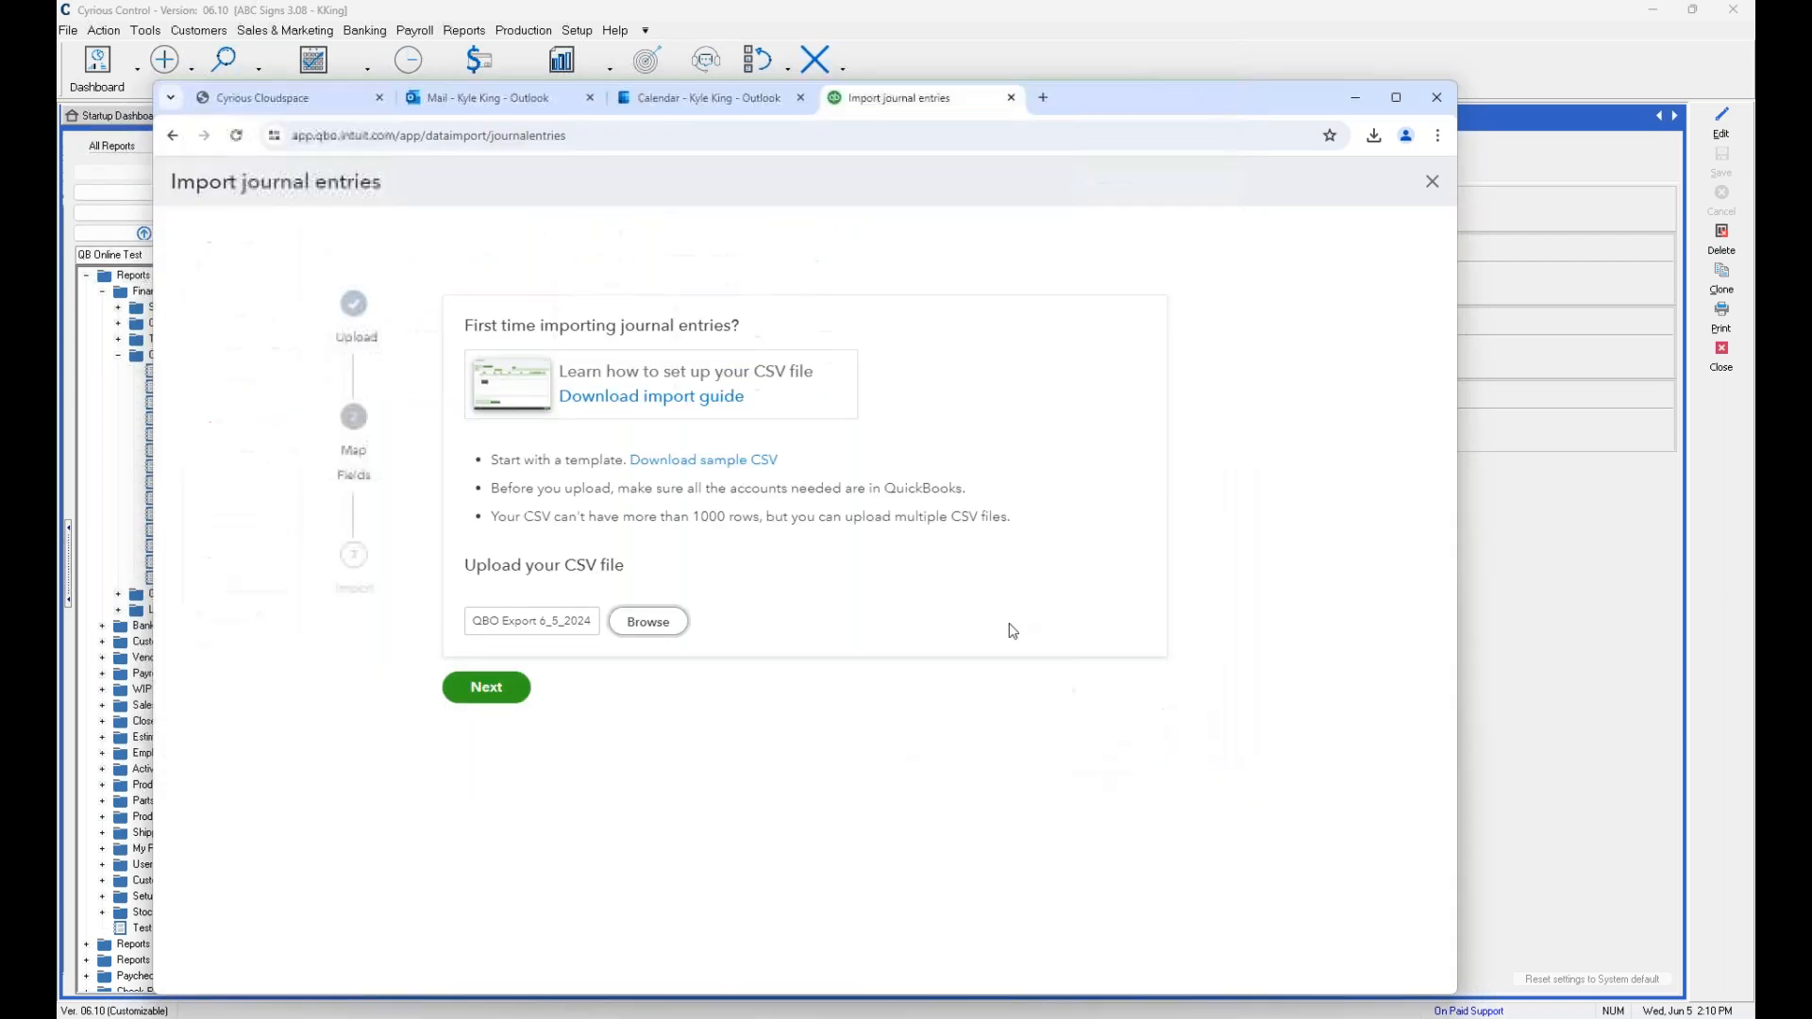
click(1431, 181)
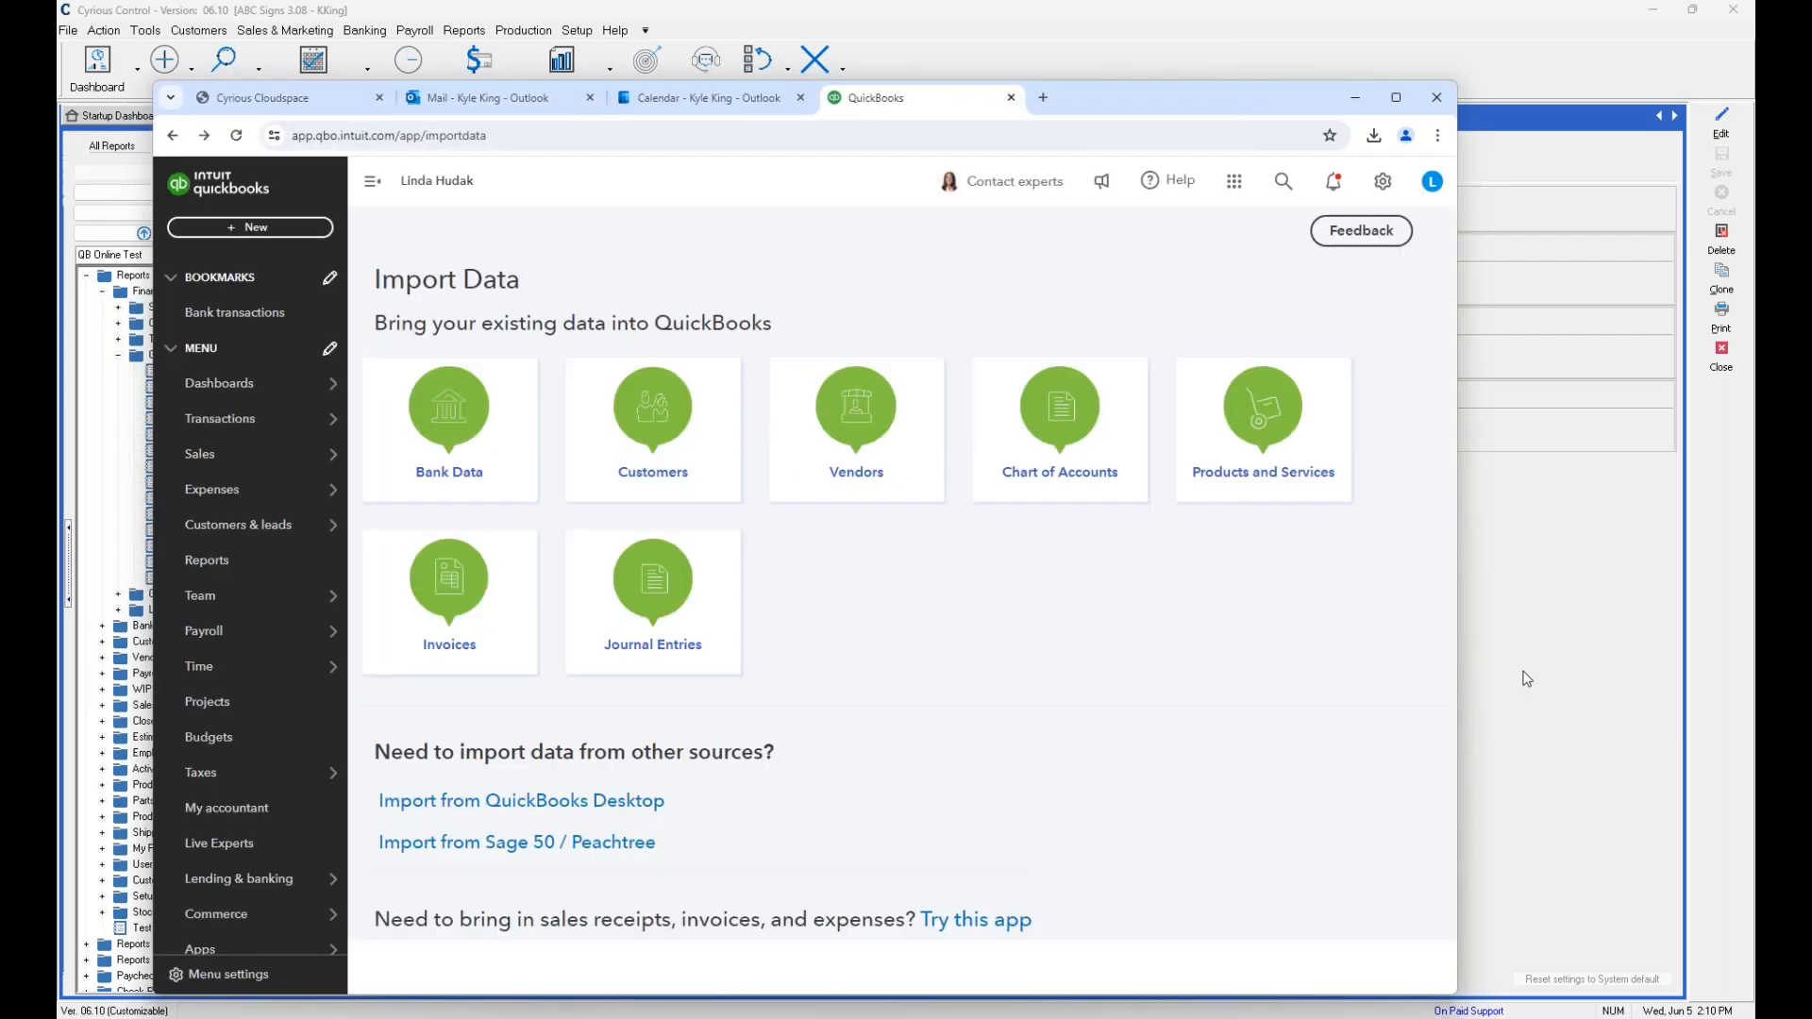
Switch back to Cyrious Control, run the QB Online Test report and set a custom full-day date range from 5/20/2024 to 5/31/2024.
click(1602, 766)
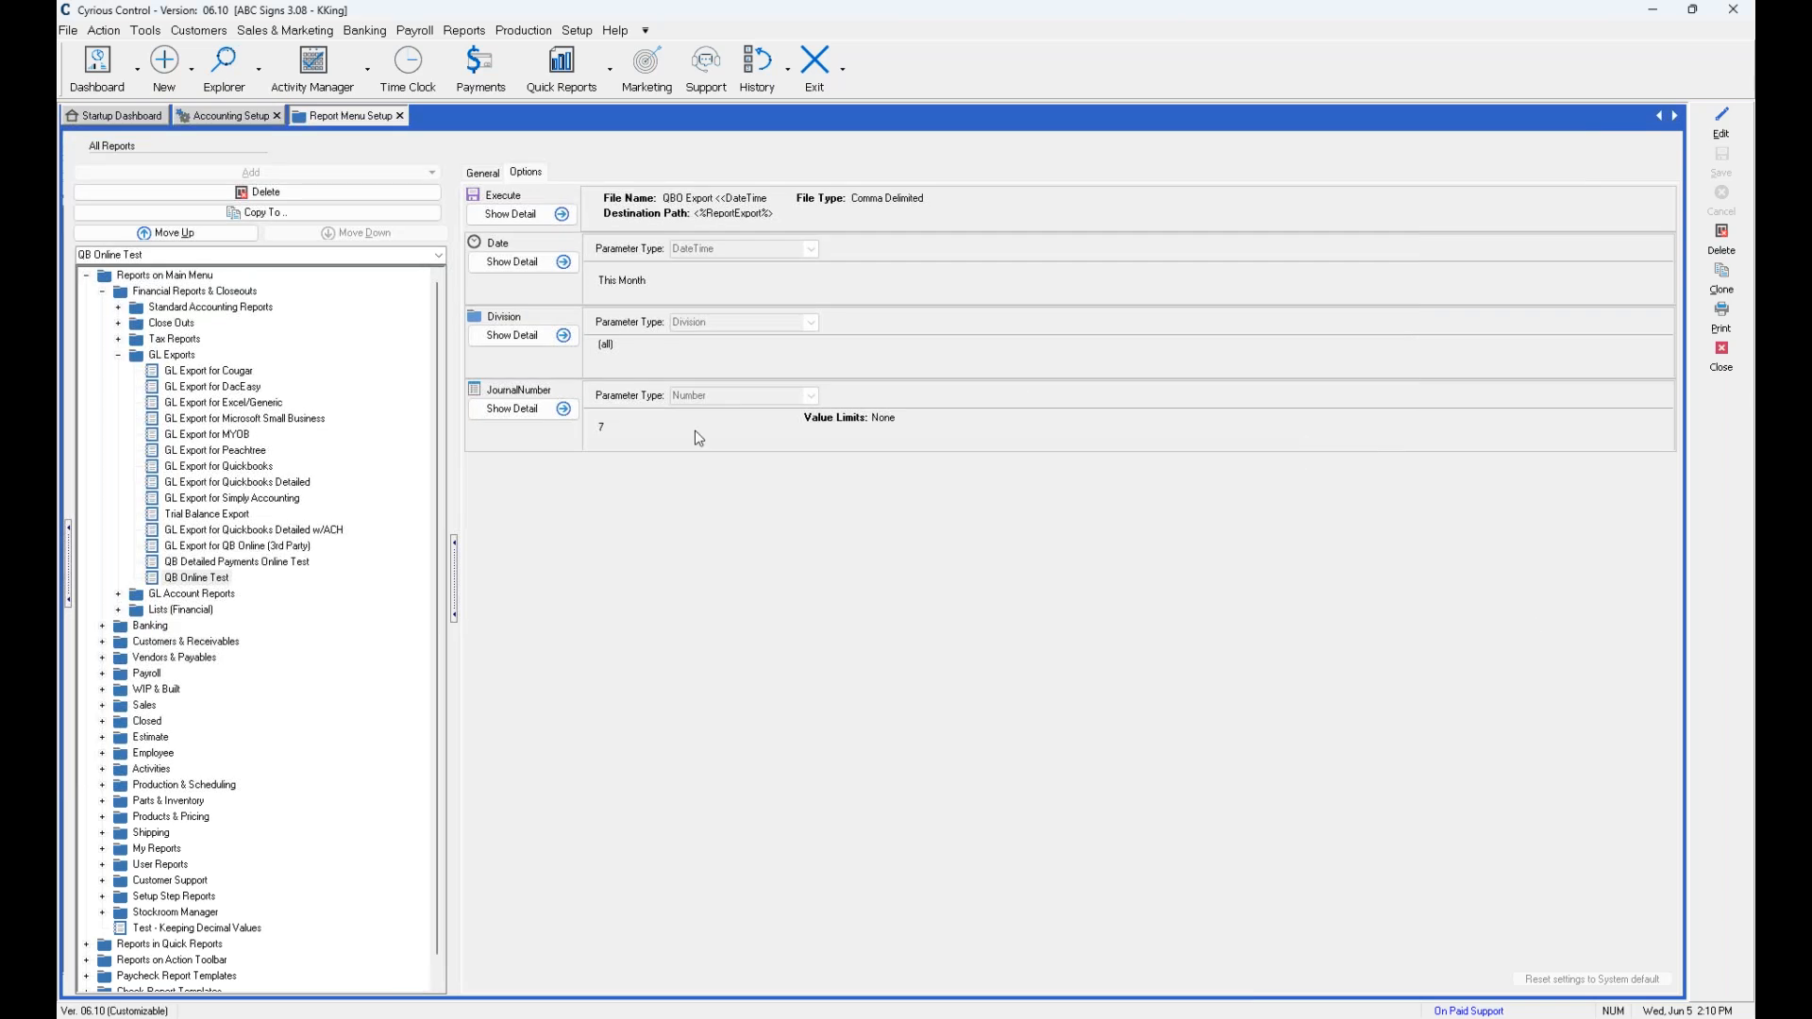
click(1721, 316)
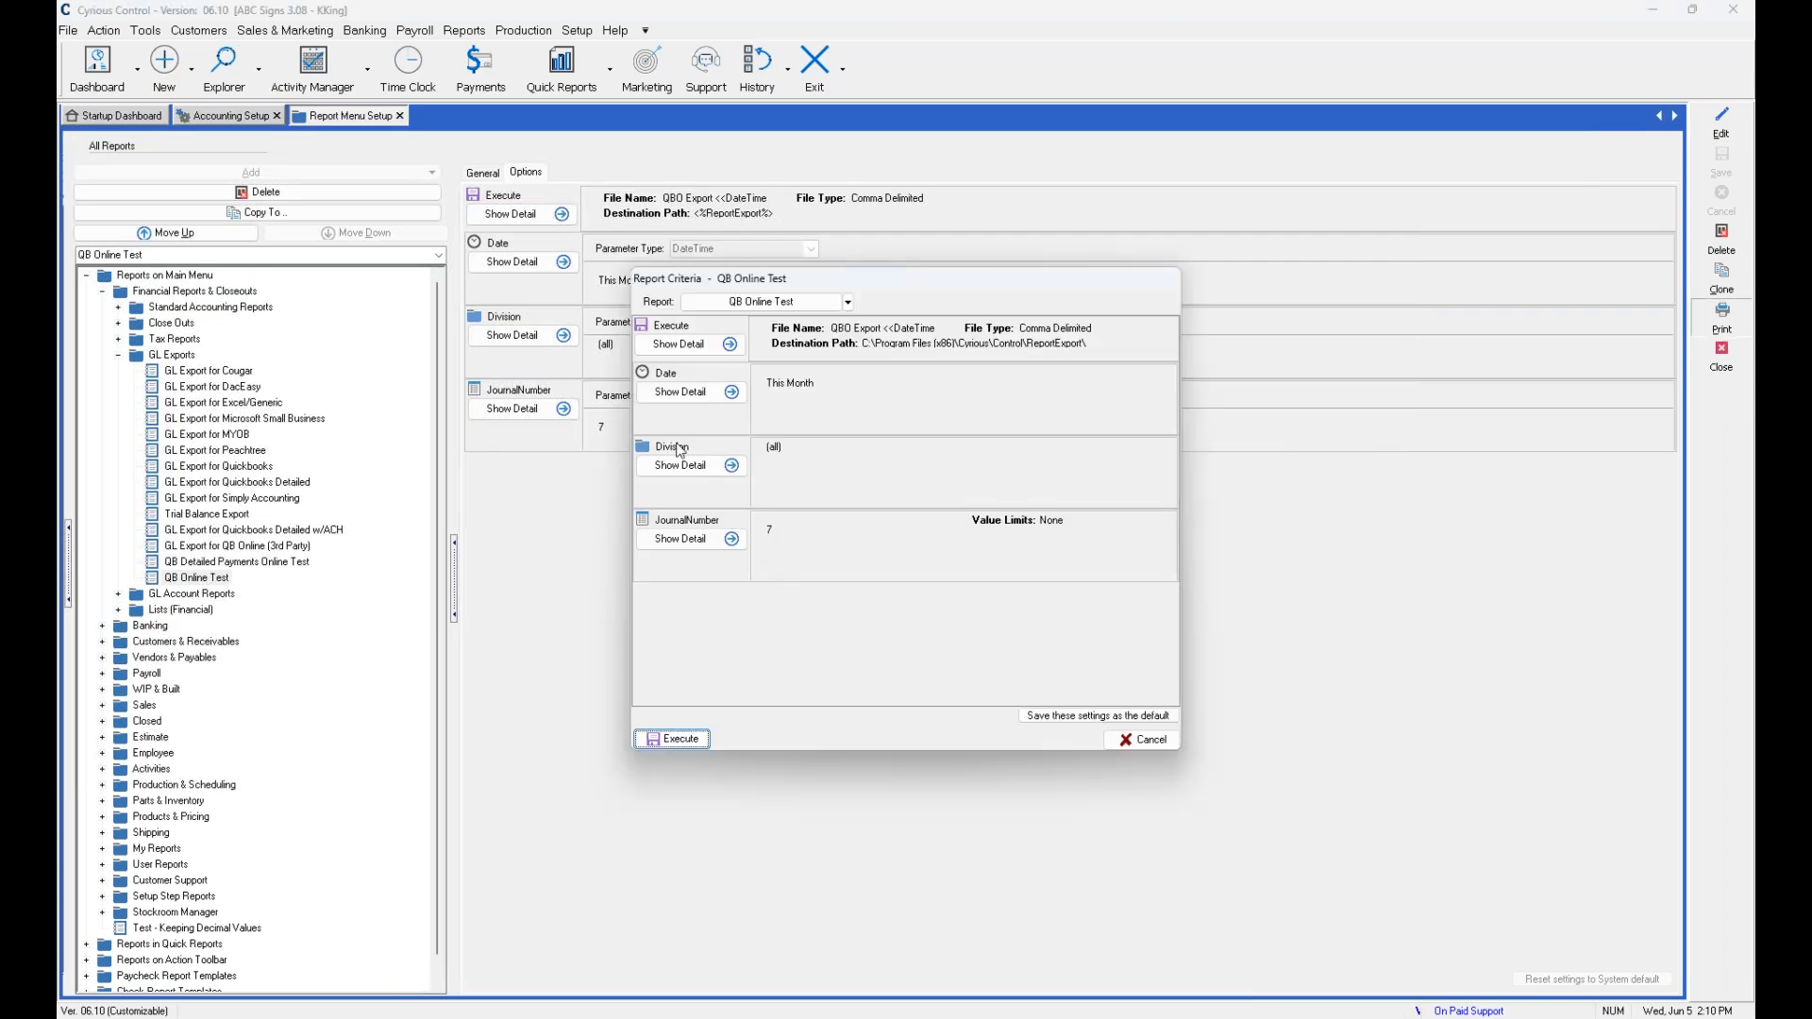
click(693, 391)
click(840, 402)
mouse_move(856, 473)
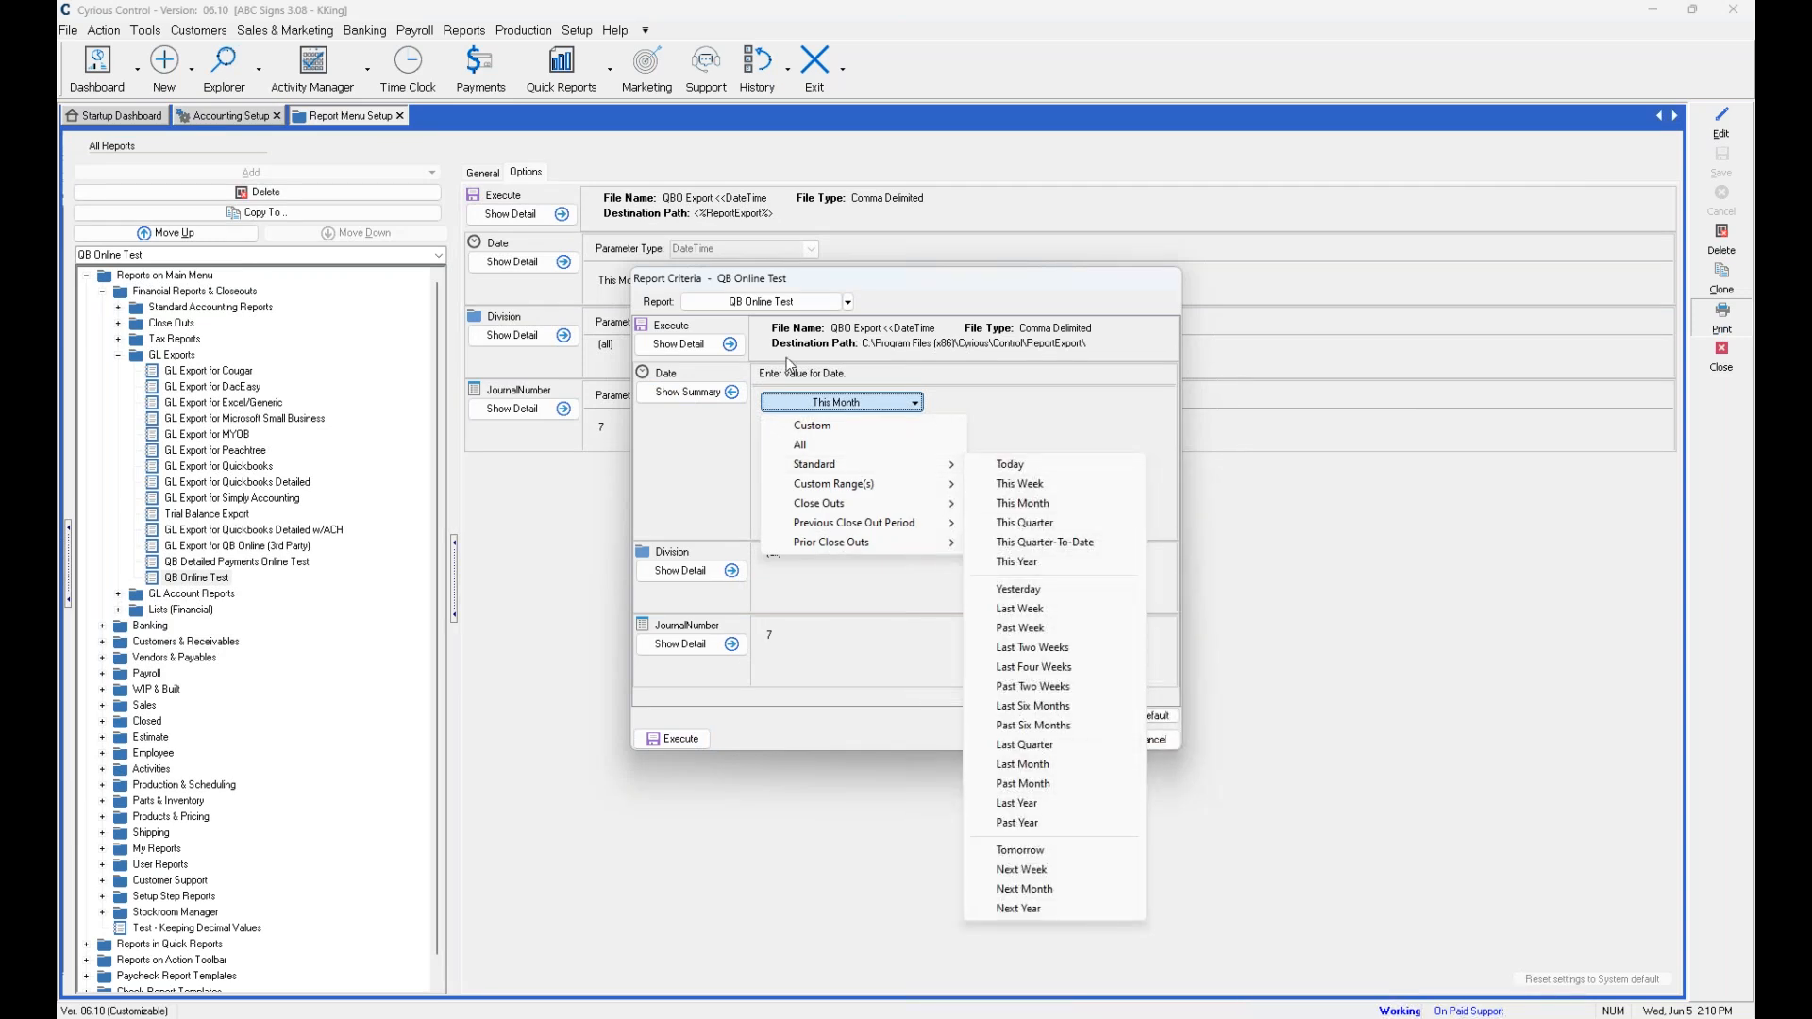
click(817, 427)
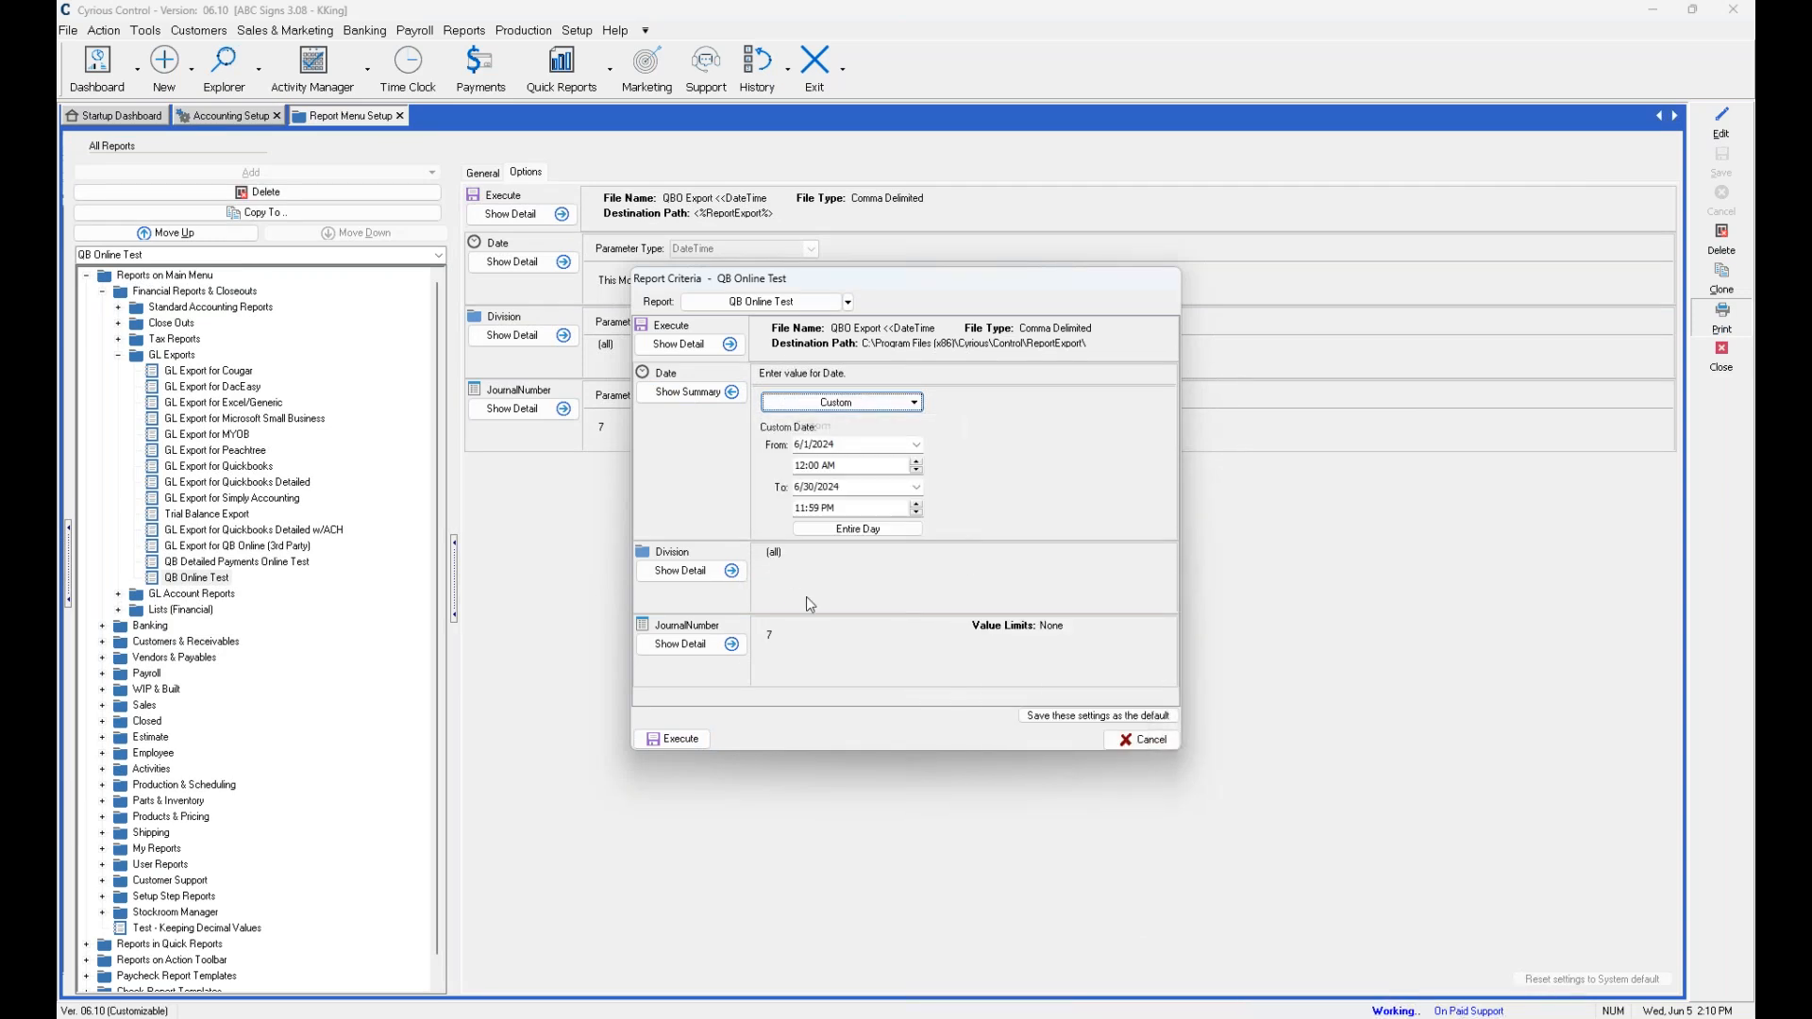
click(916, 487)
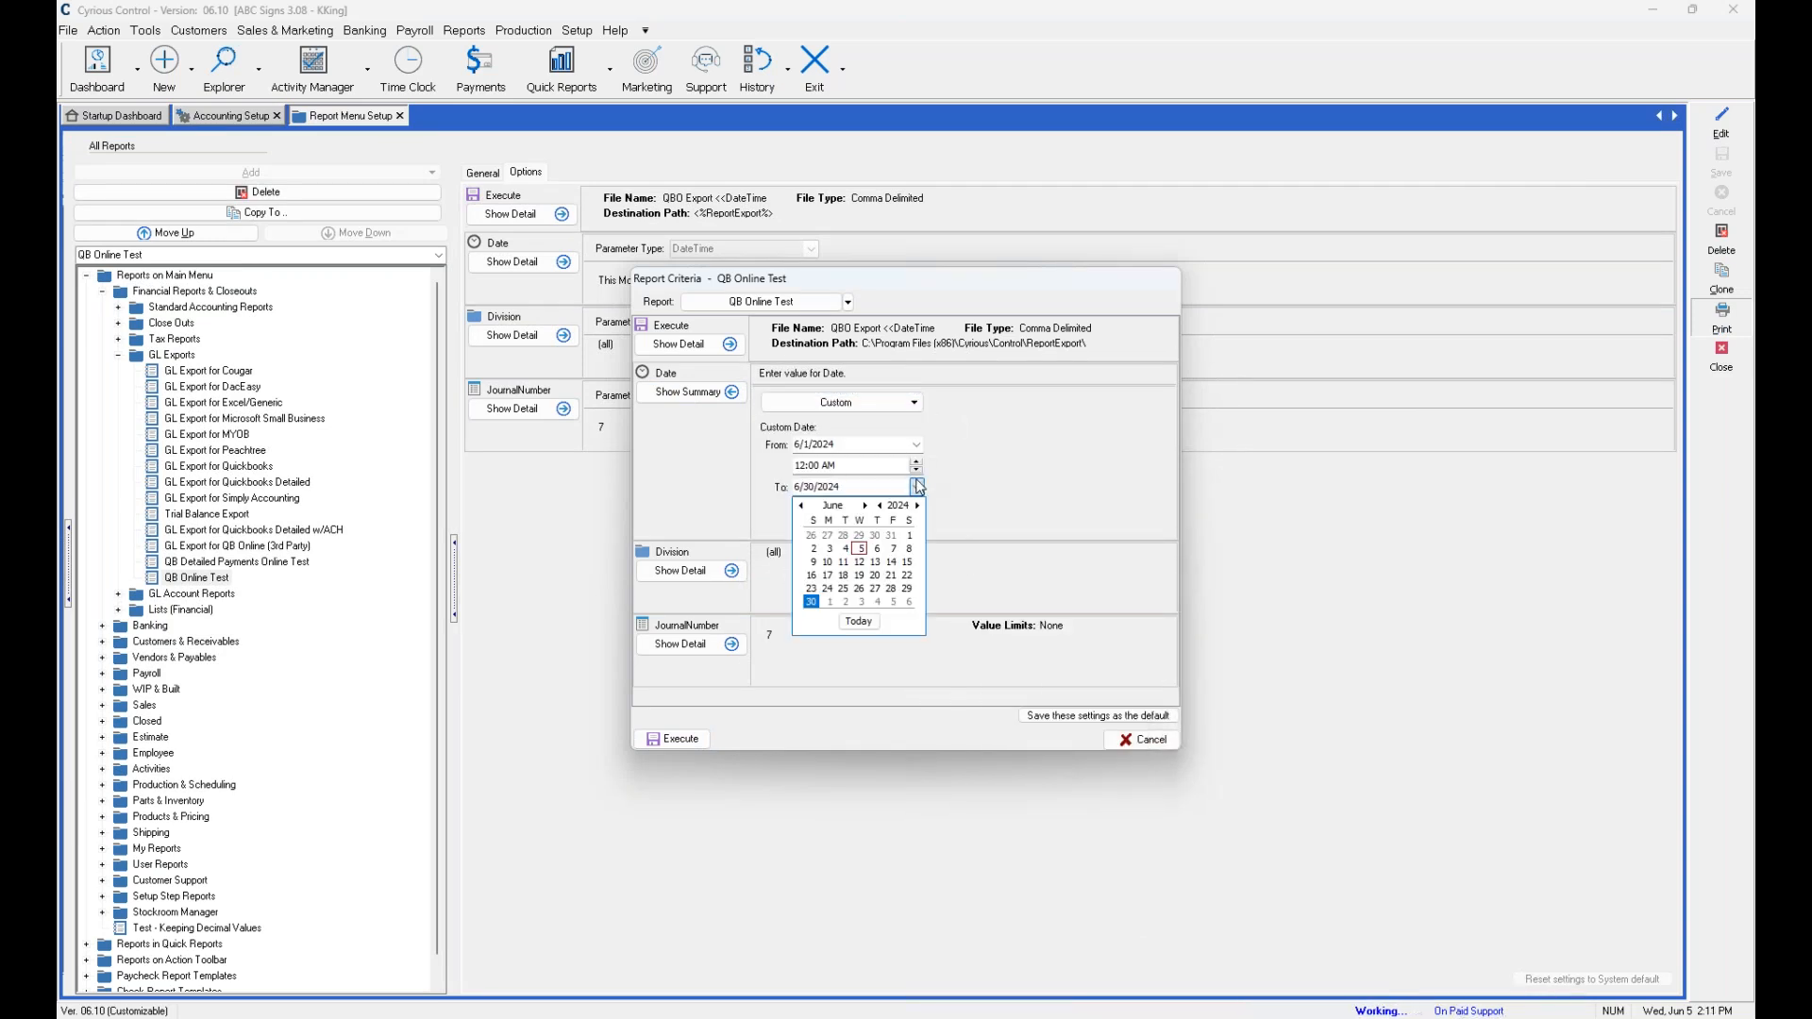
click(890, 535)
click(916, 444)
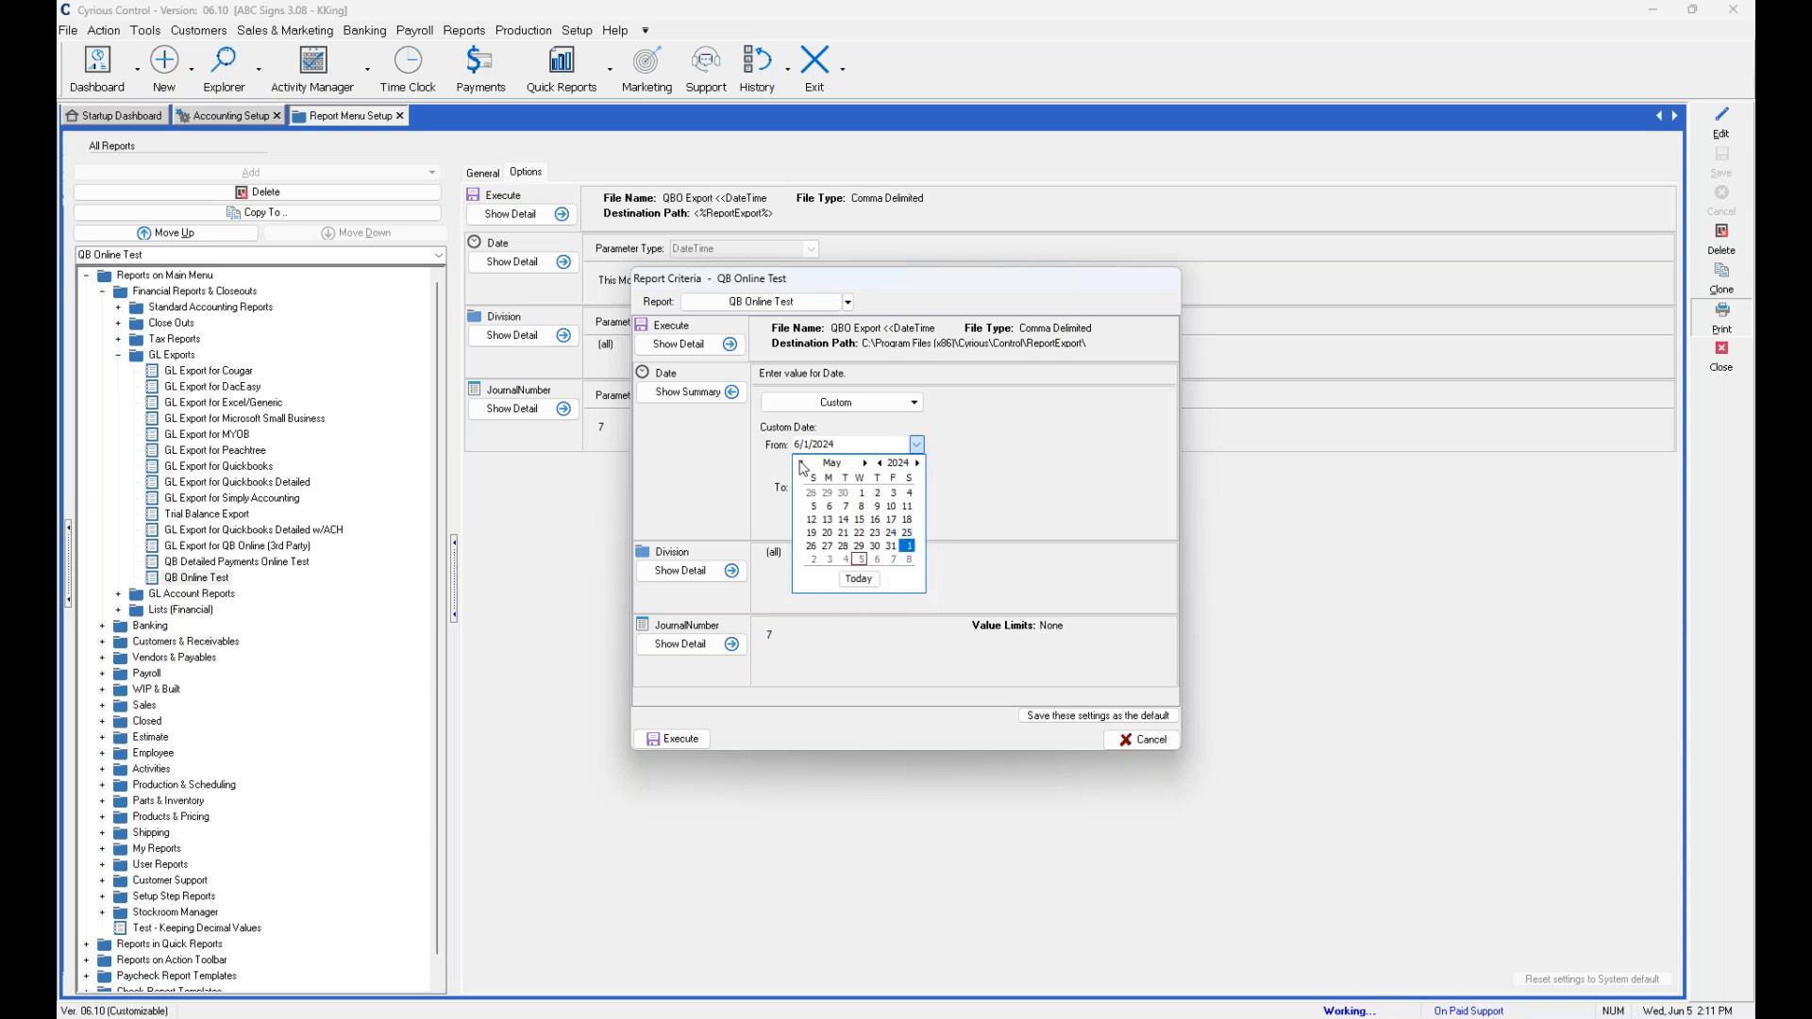
click(827, 532)
click(854, 530)
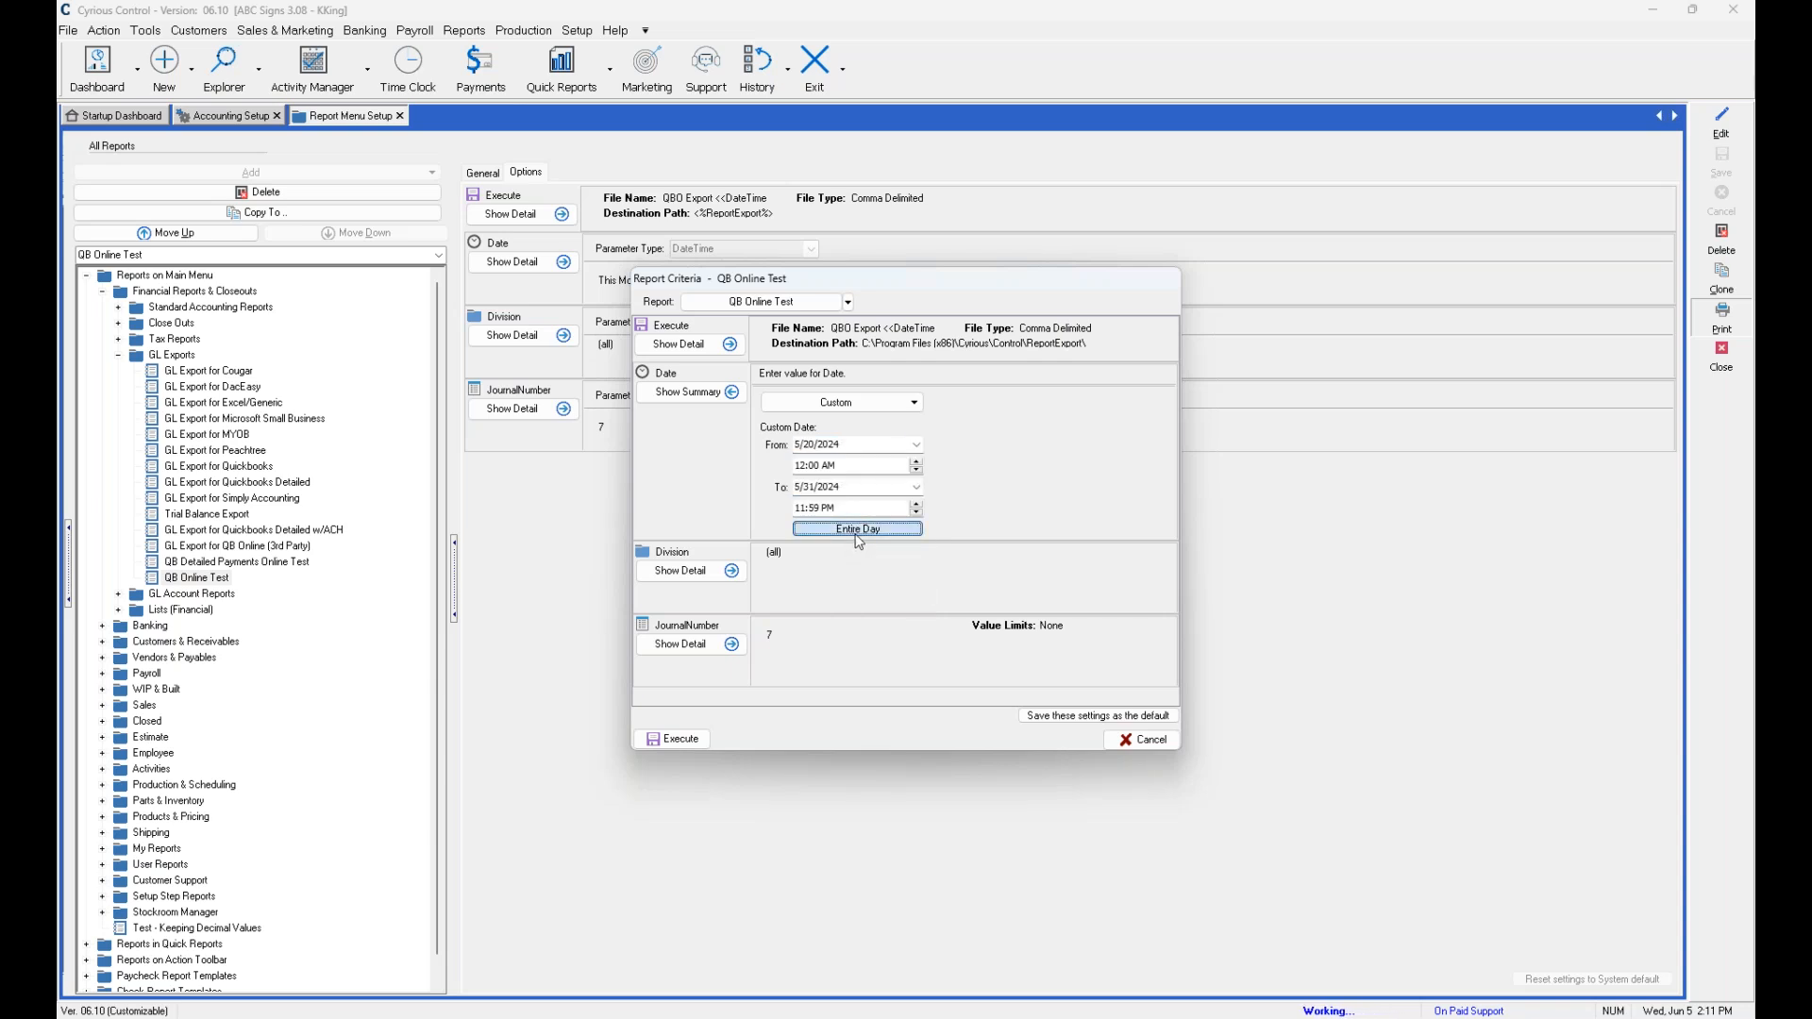
Set the journal number criterion to 77 and save the export as QBO Export 6_5_2024 2_11_14 PM in QBO Exports.
click(730, 646)
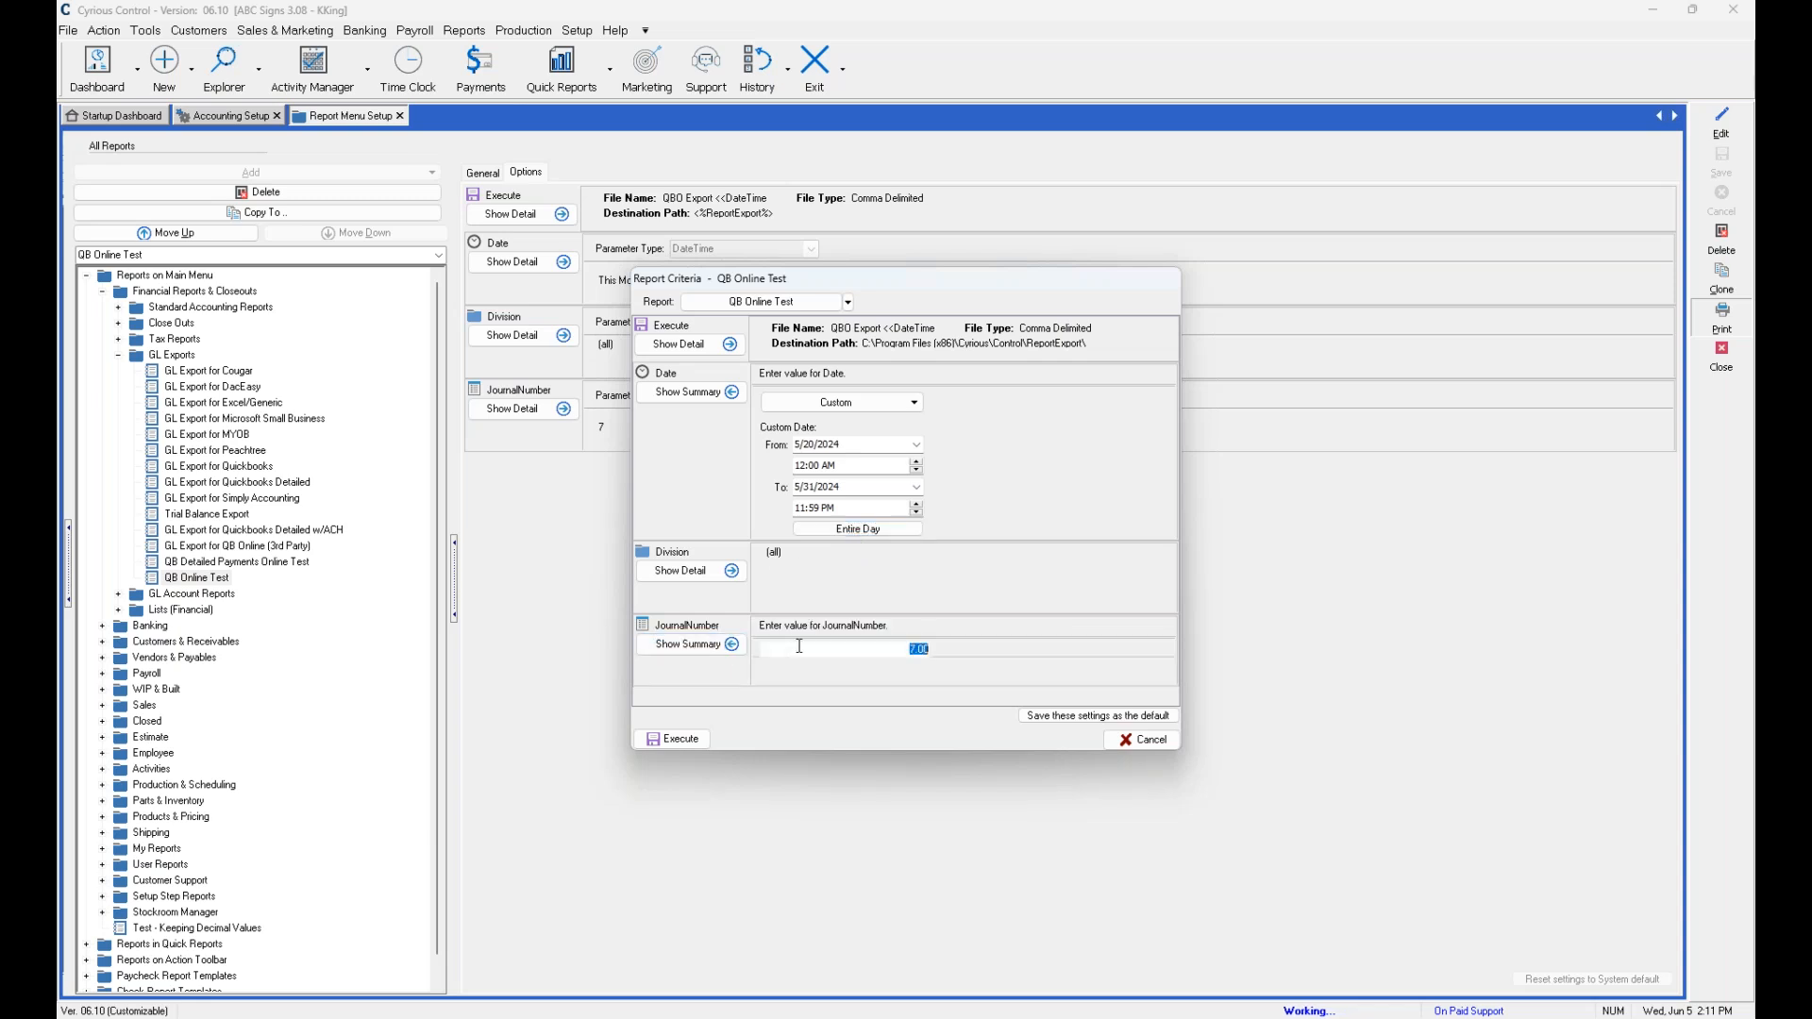
text(77)
click(676, 739)
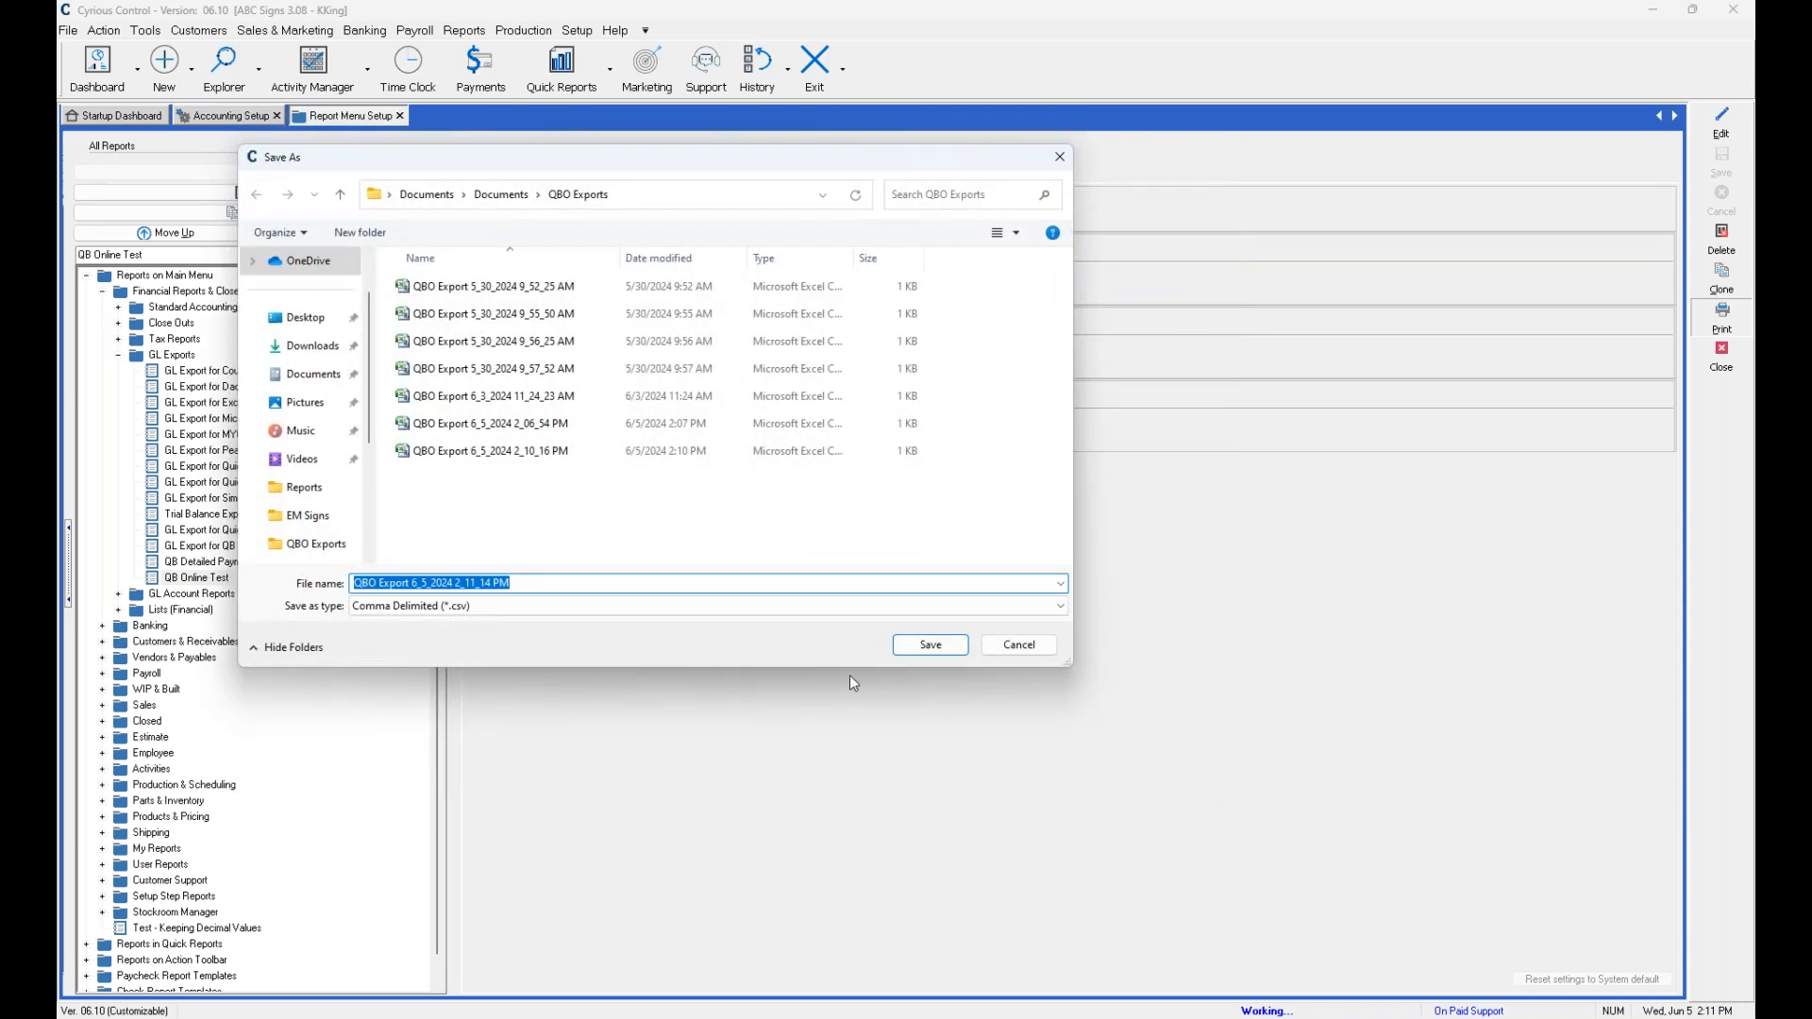
click(932, 646)
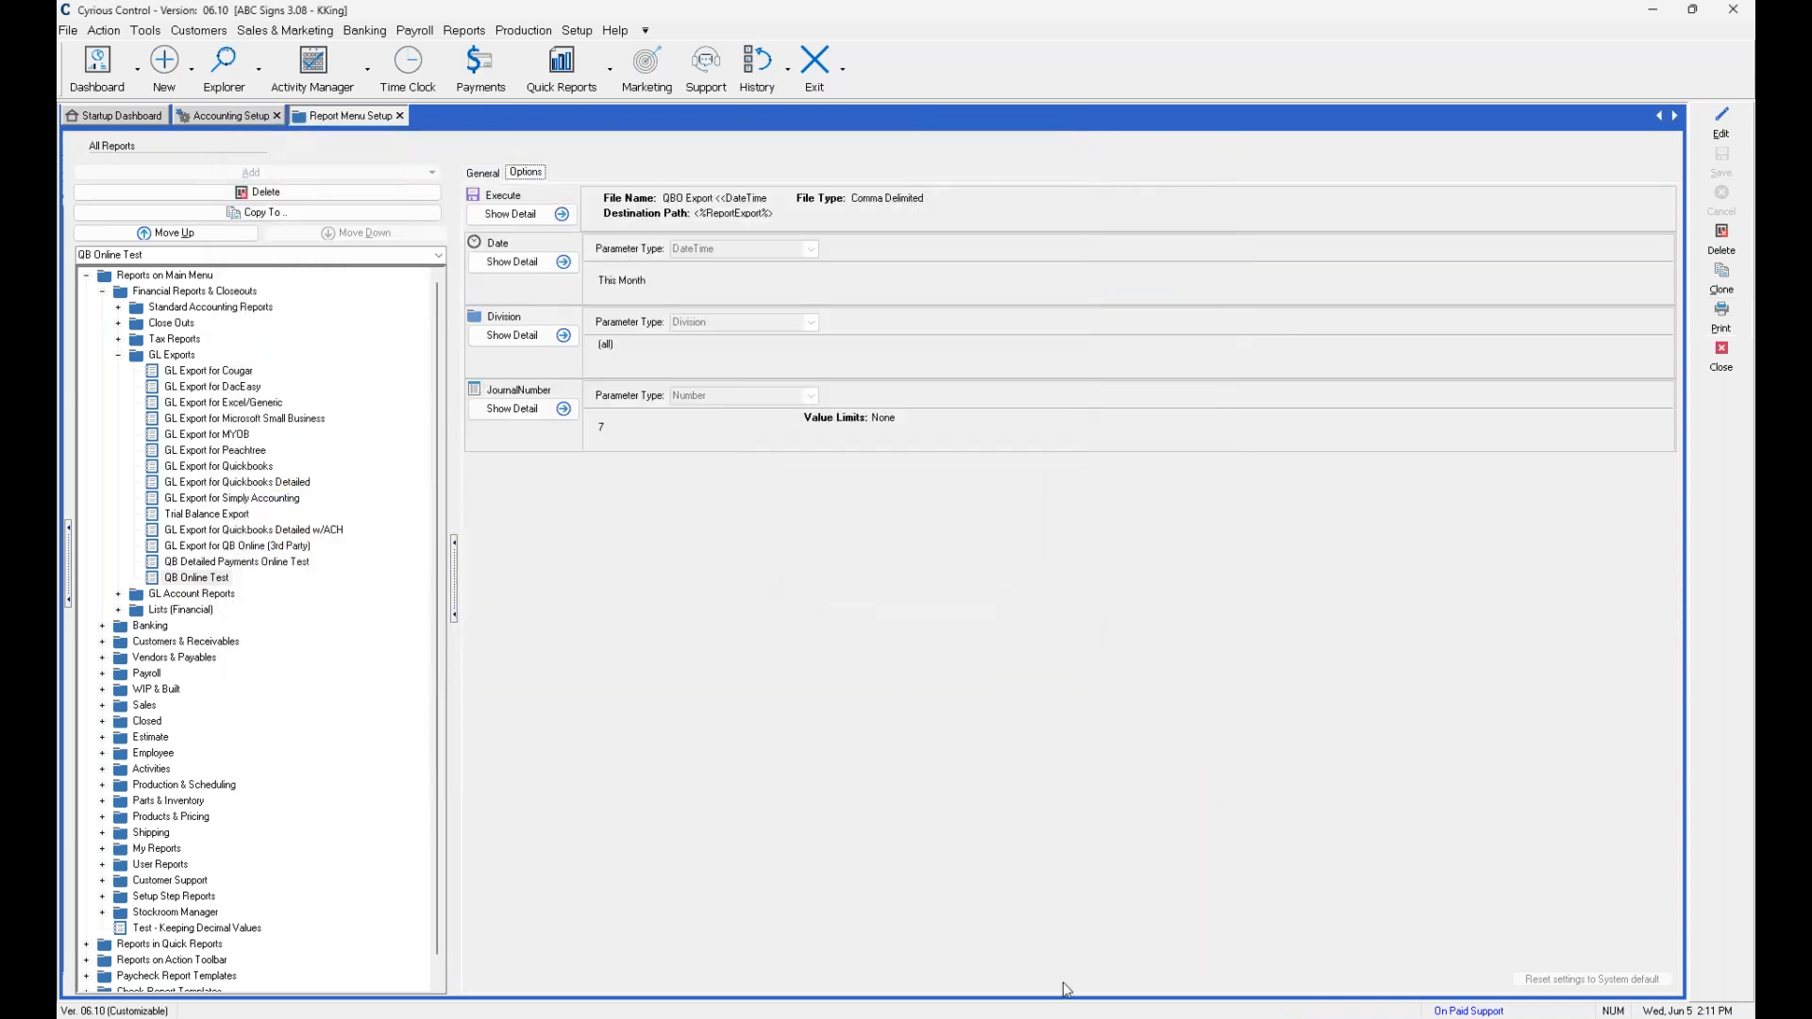
Switch to QuickBooks Online, upload QBO Export 6_5_2024 2_11_14 PM as journal entries and proceed to the field mapping.
click(1137, 1017)
click(630, 632)
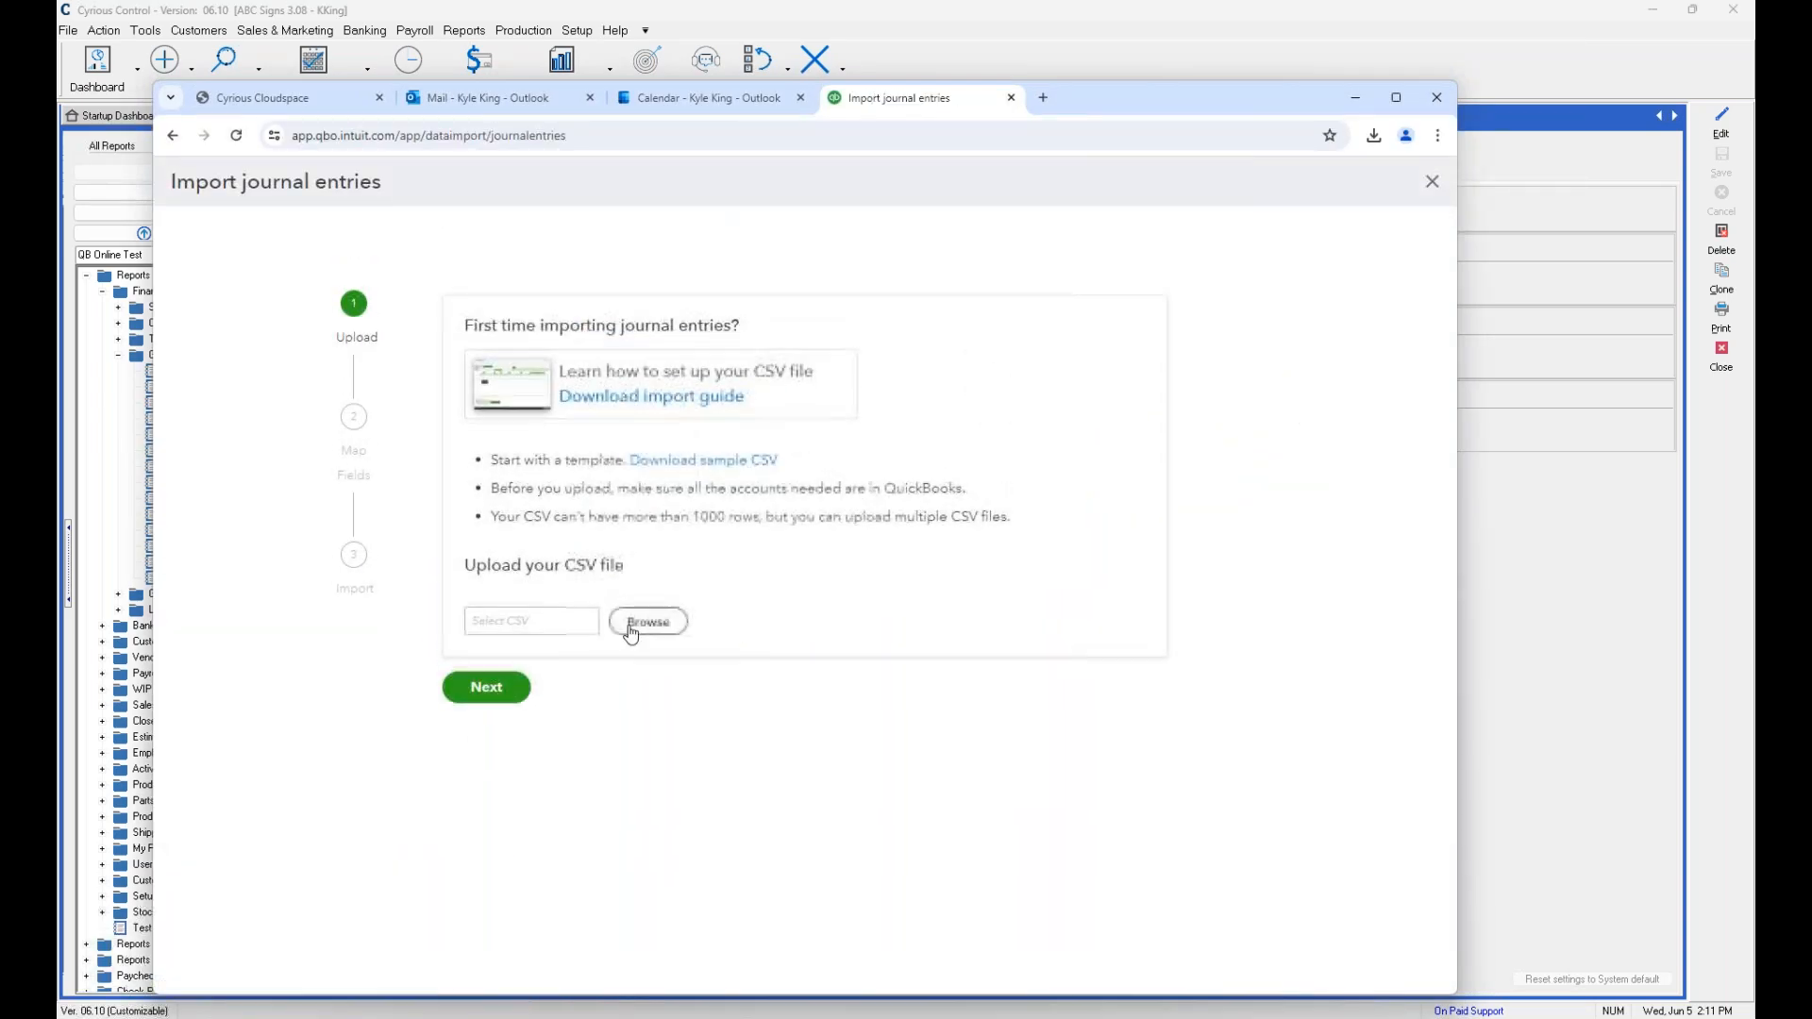
click(630, 629)
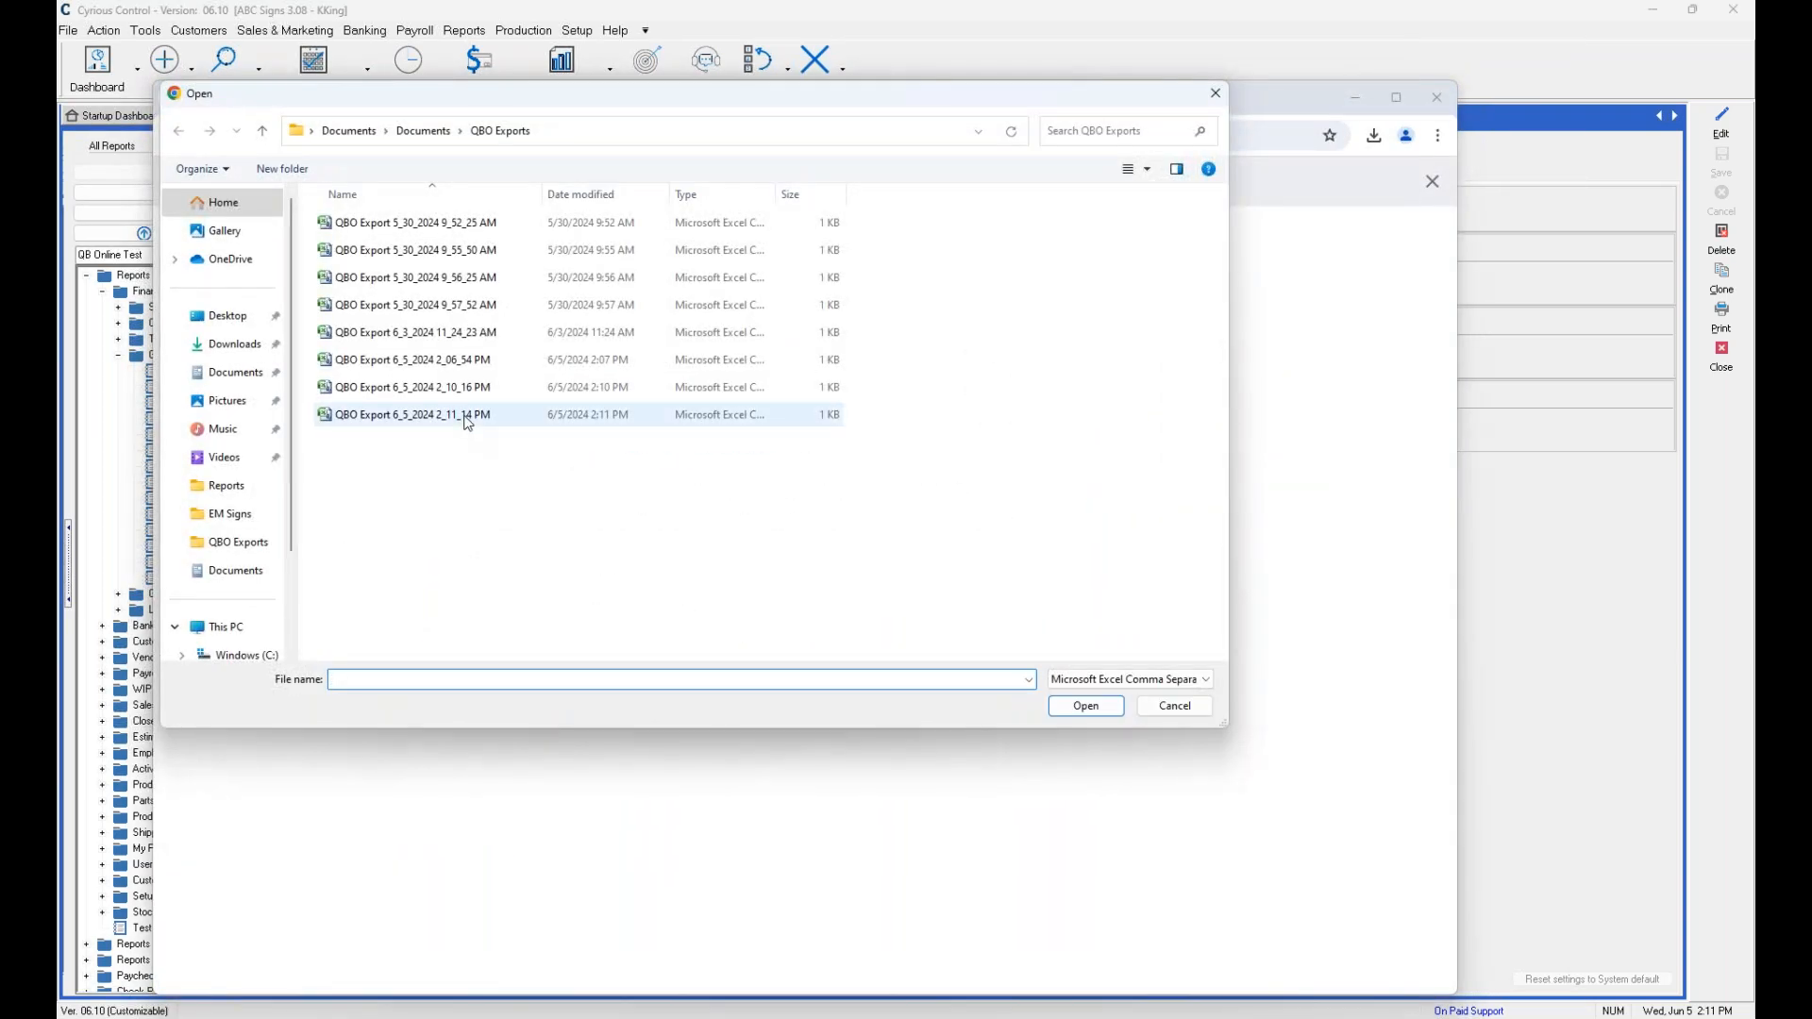
double_click(465, 420)
click(487, 699)
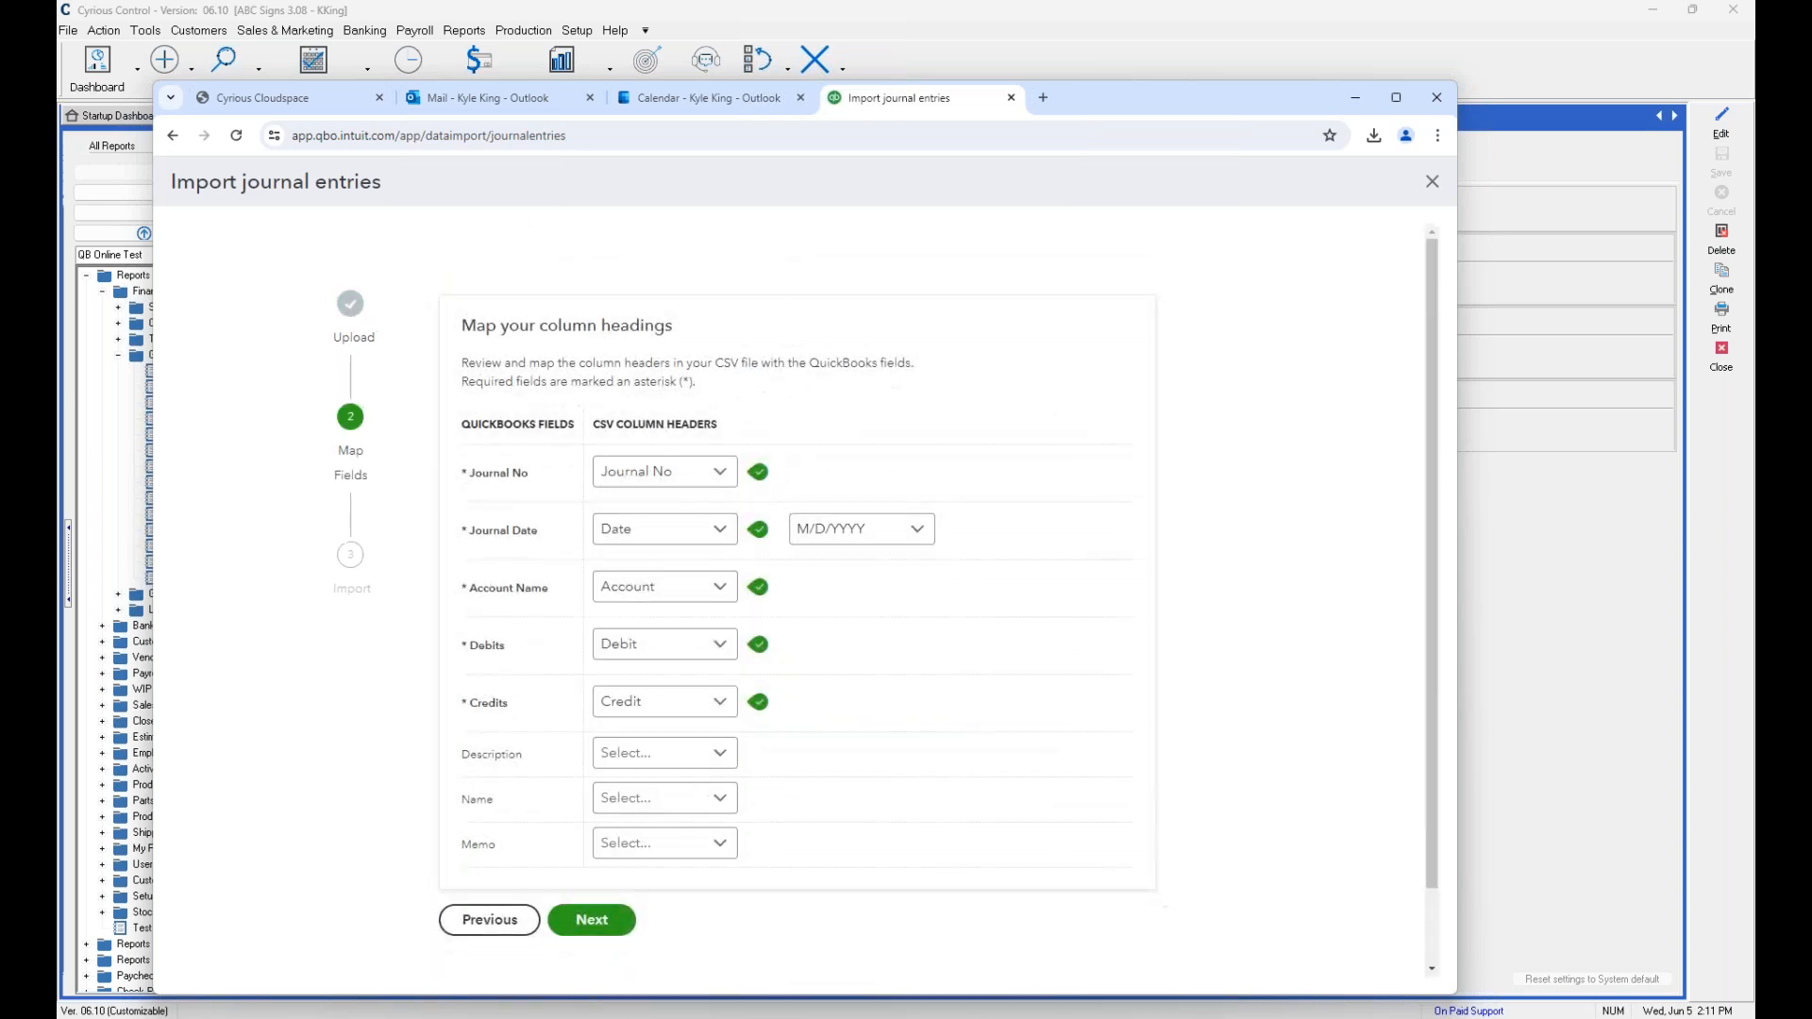
Accept the column mappings, complete the journal entry import and close the completion page.
click(567, 919)
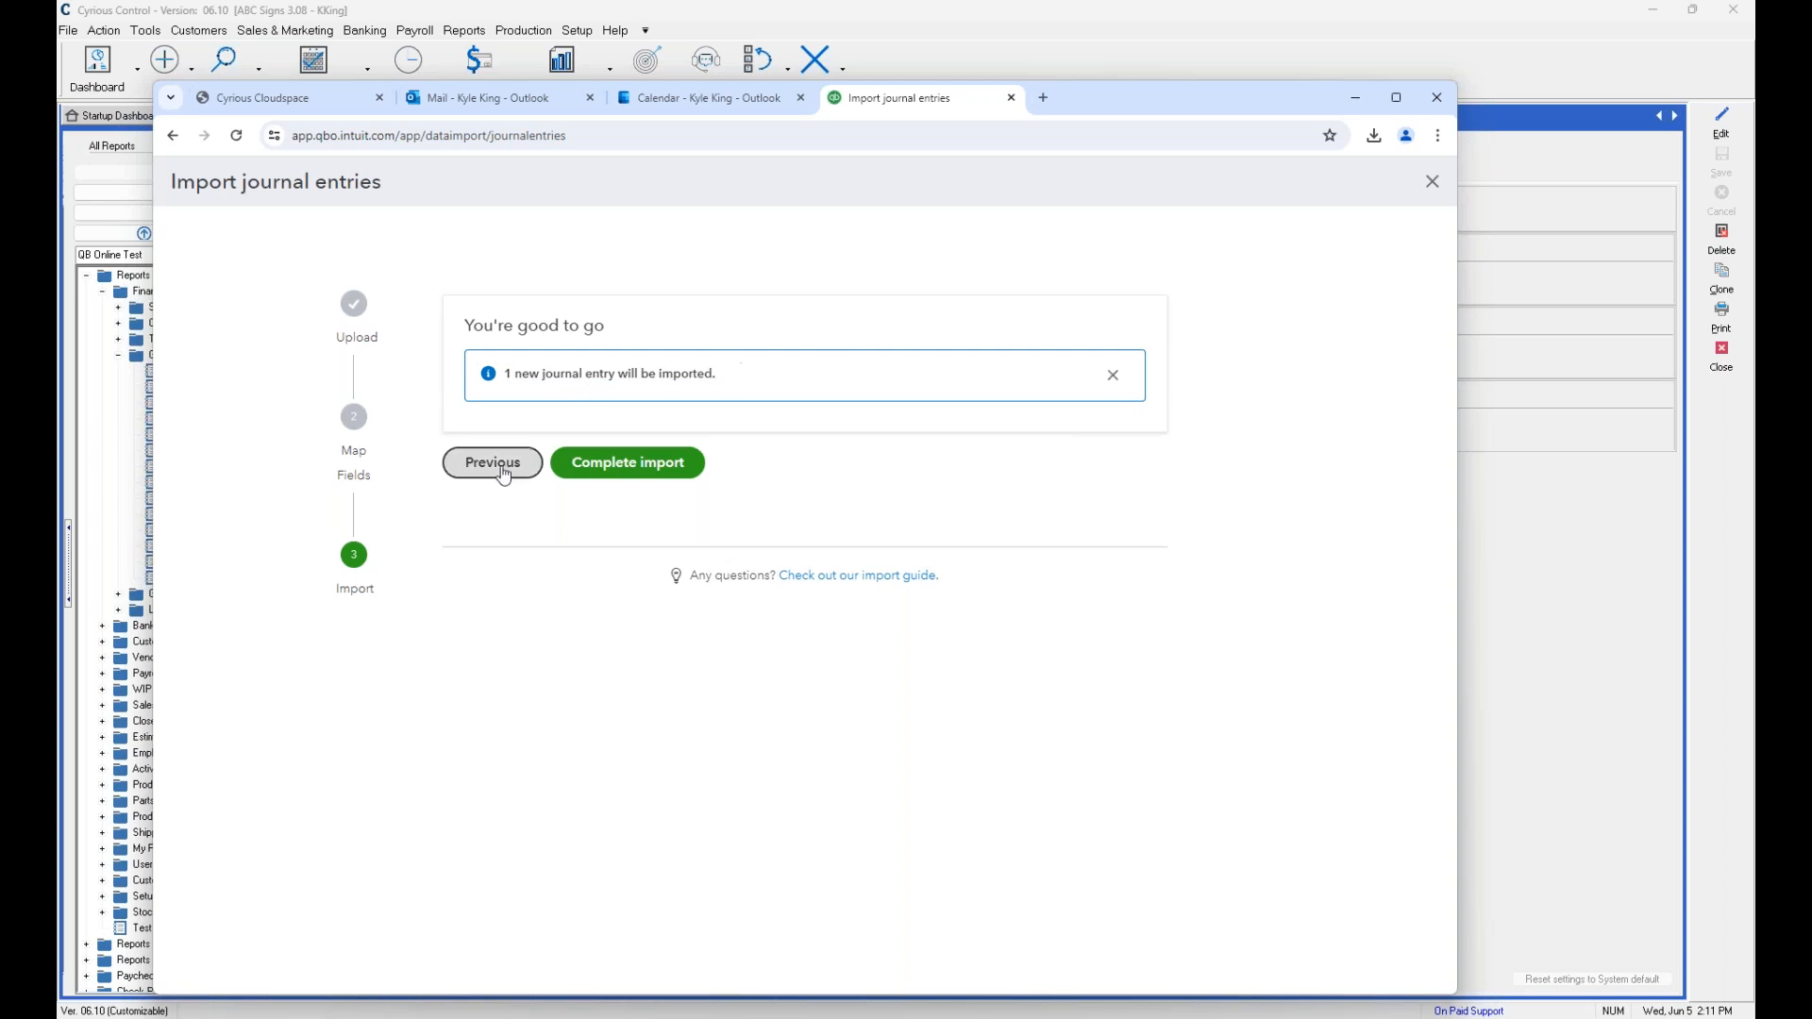
click(643, 479)
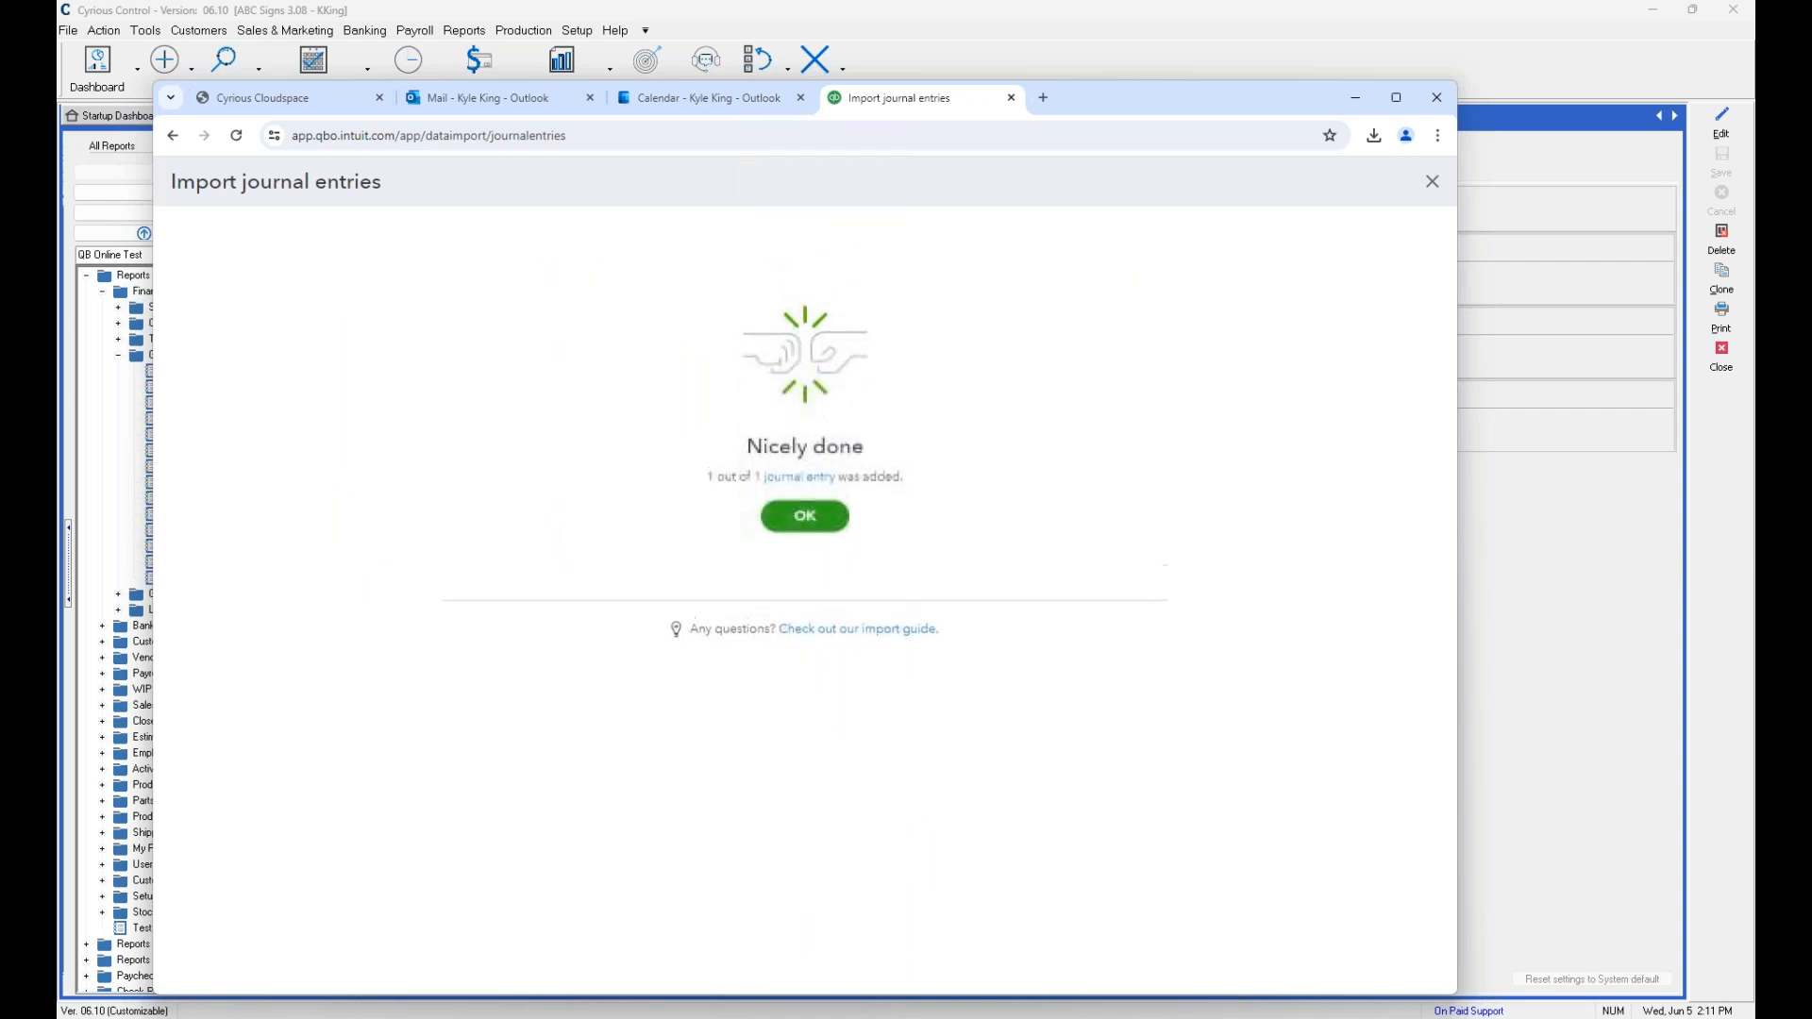
click(807, 523)
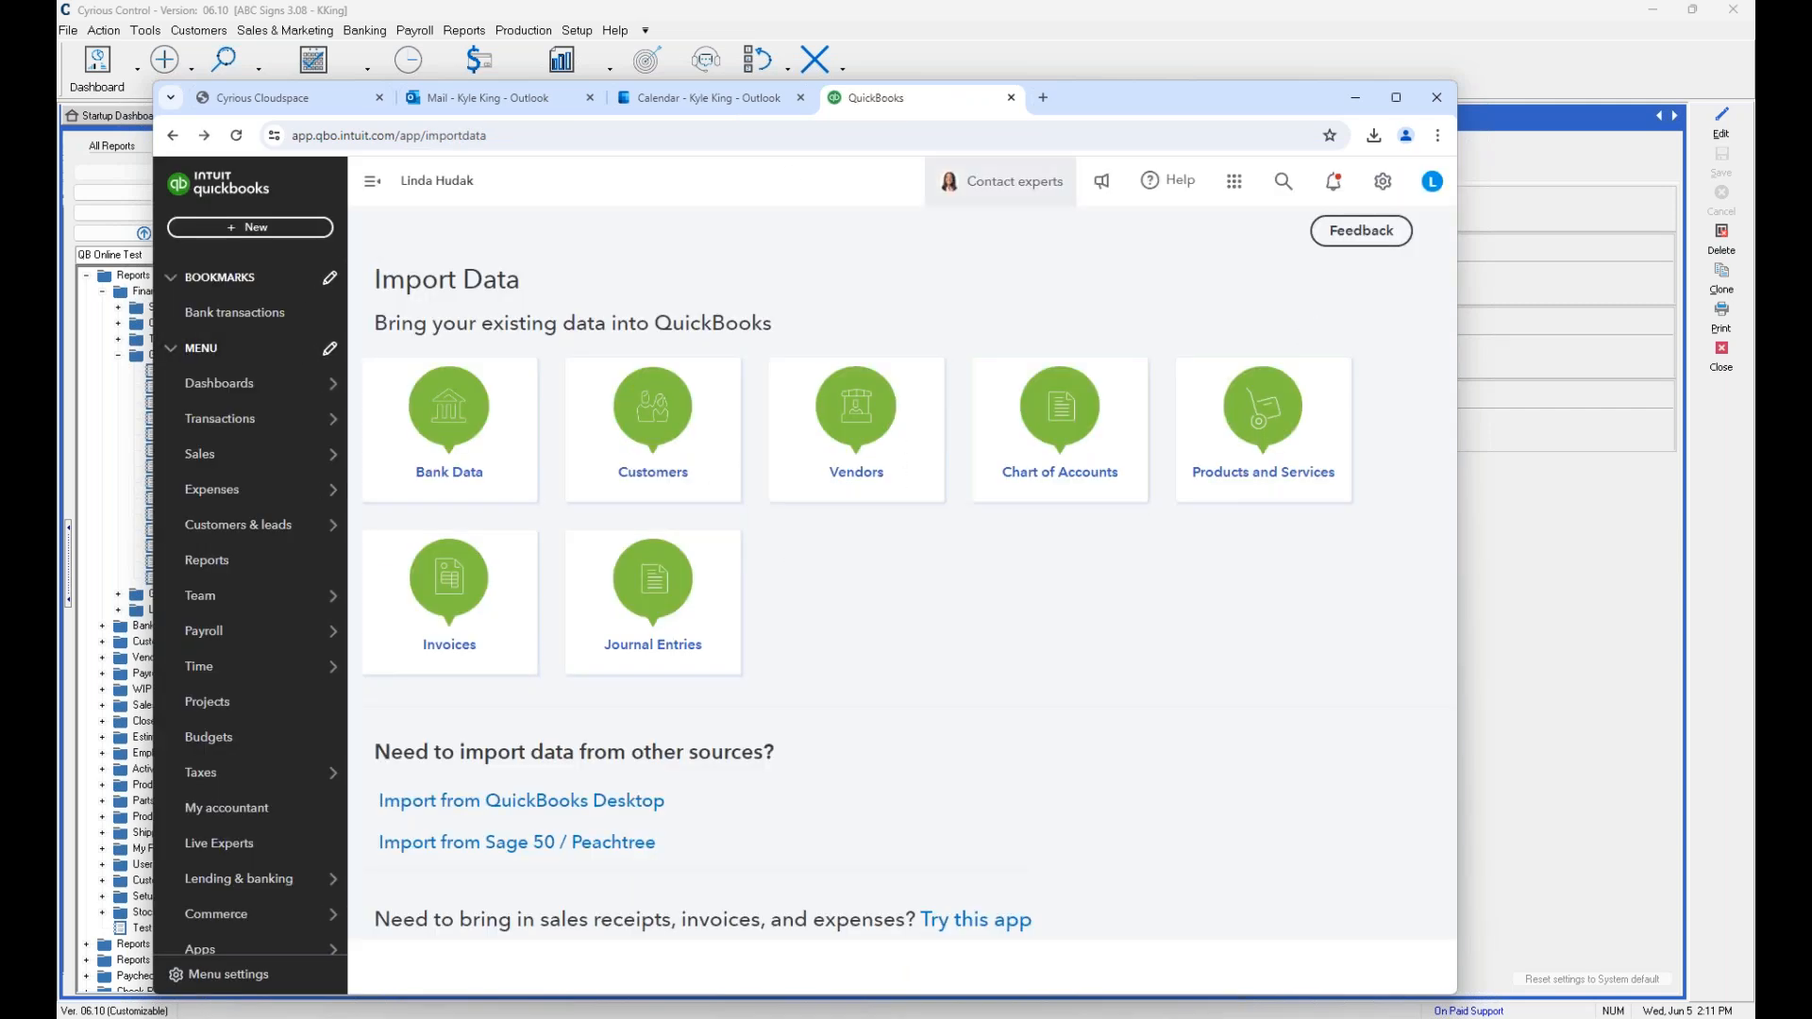
Open the chart of accounts and review the liability, sales tax, equity and income accounts.
click(1383, 181)
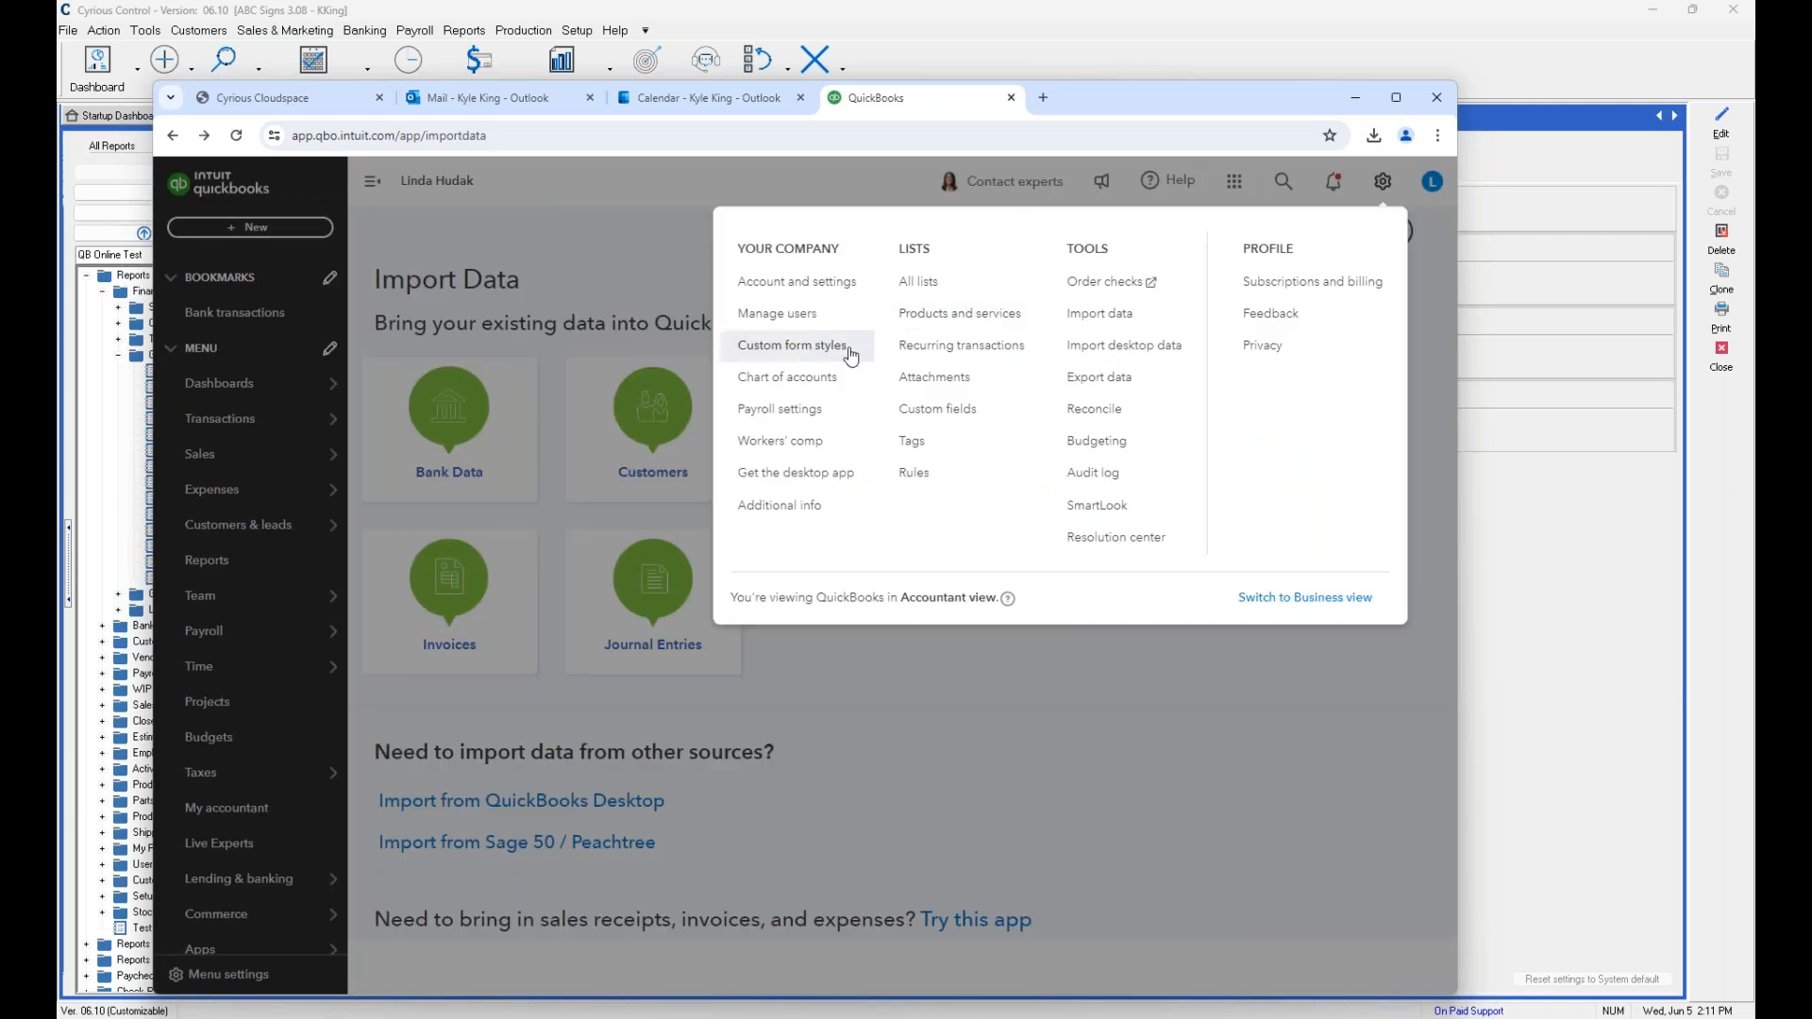
click(804, 380)
scroll(750, 384, down, 10)
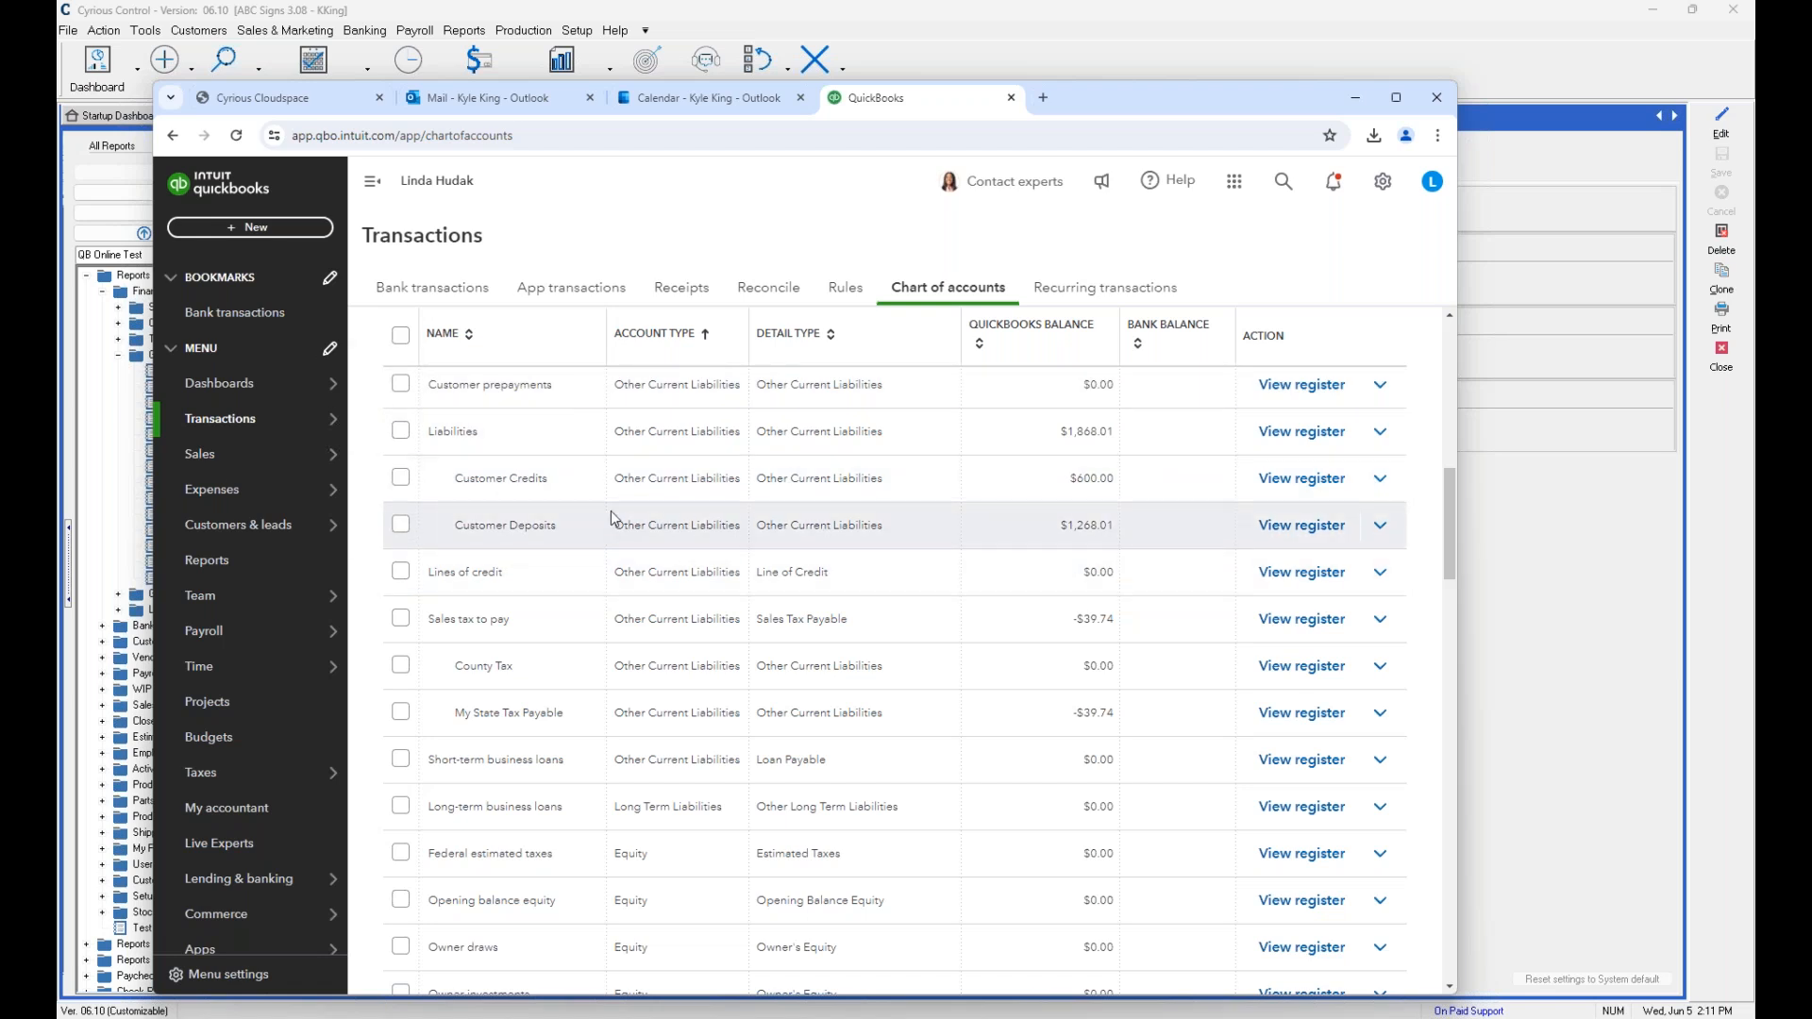
scroll(610, 512, down, 1)
scroll(616, 525, down, 5)
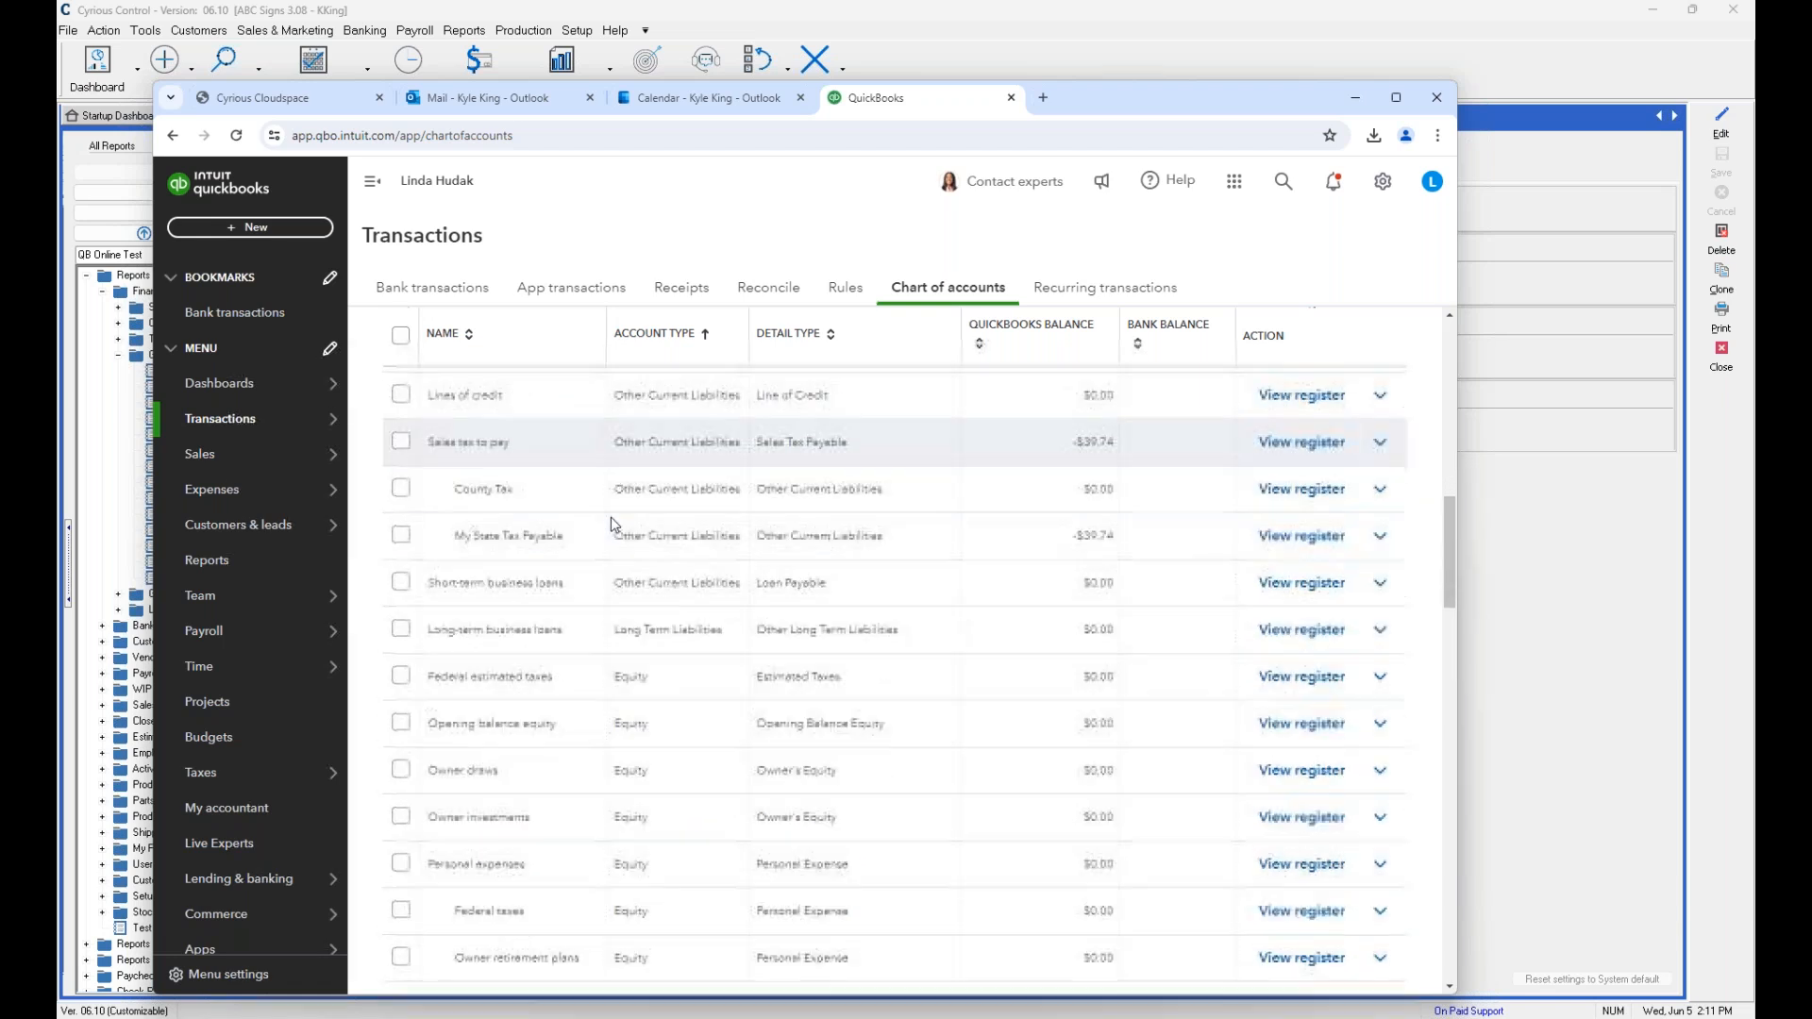
scroll(614, 525, down, 7)
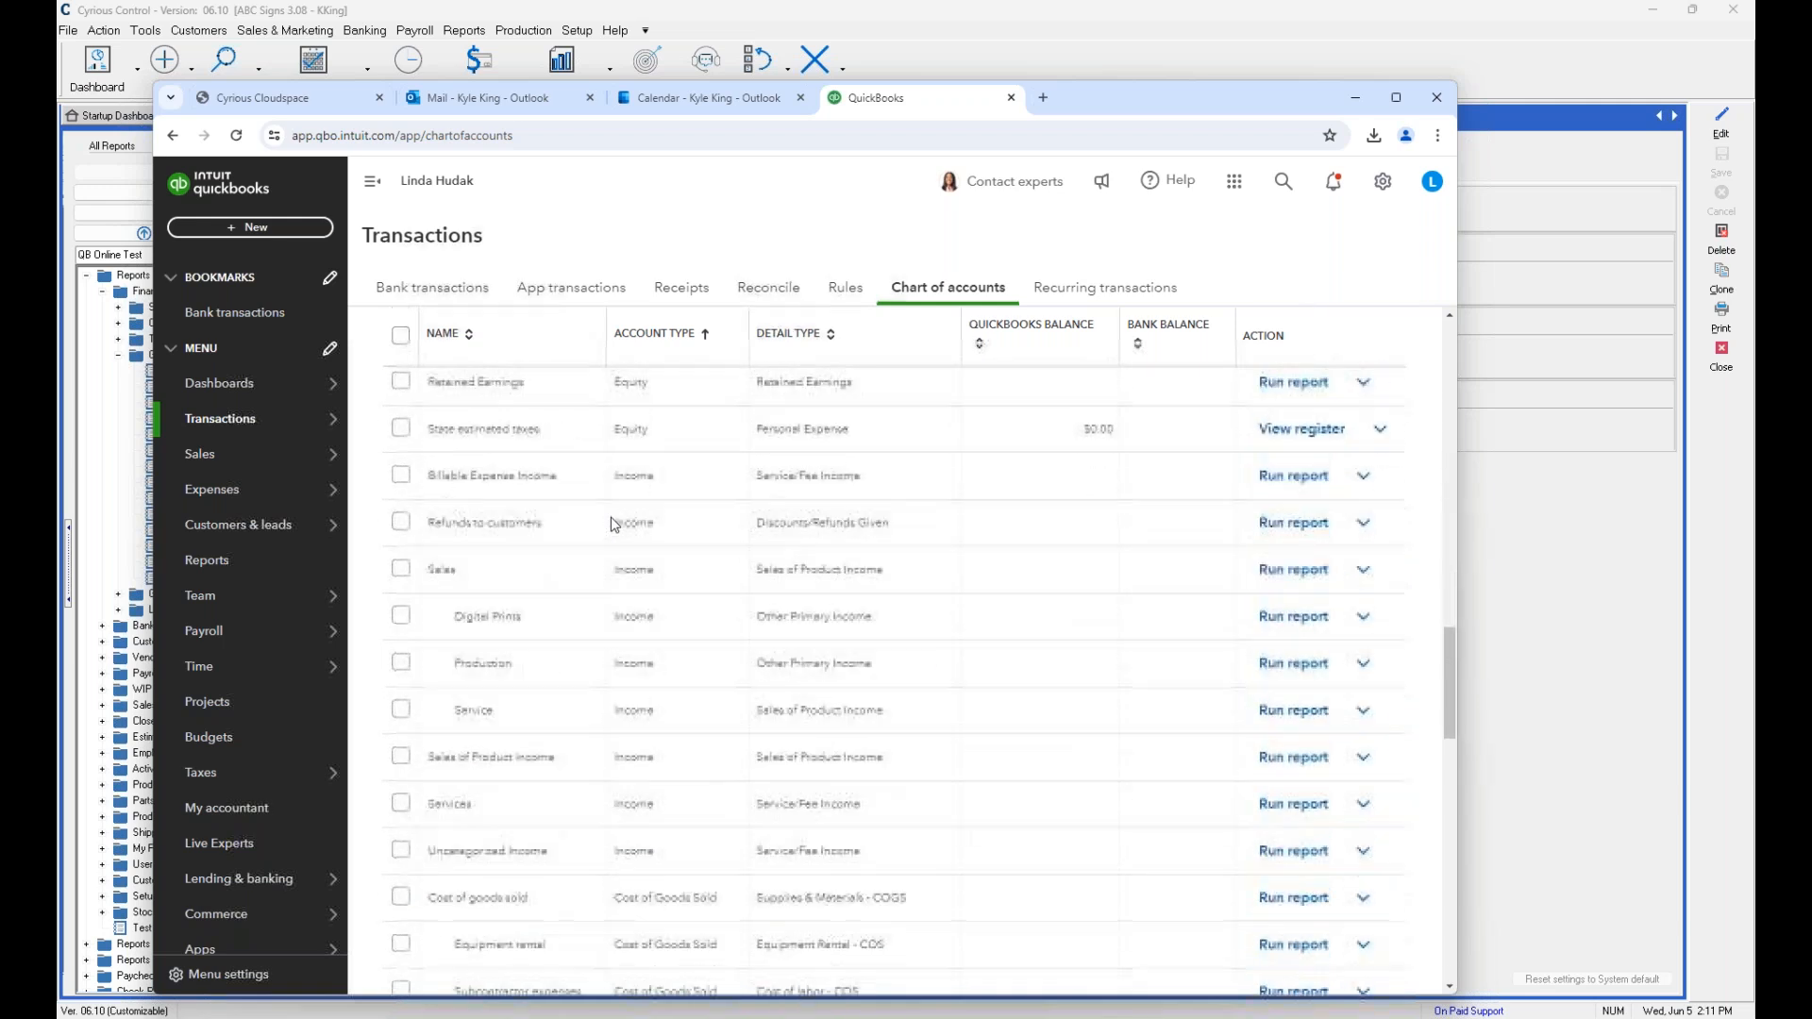
View the register of the My State Tax Payable account, examine its two journal lines, and return to the chart of accounts.
scroll(614, 525, up, 9)
scroll(611, 524, up, 2)
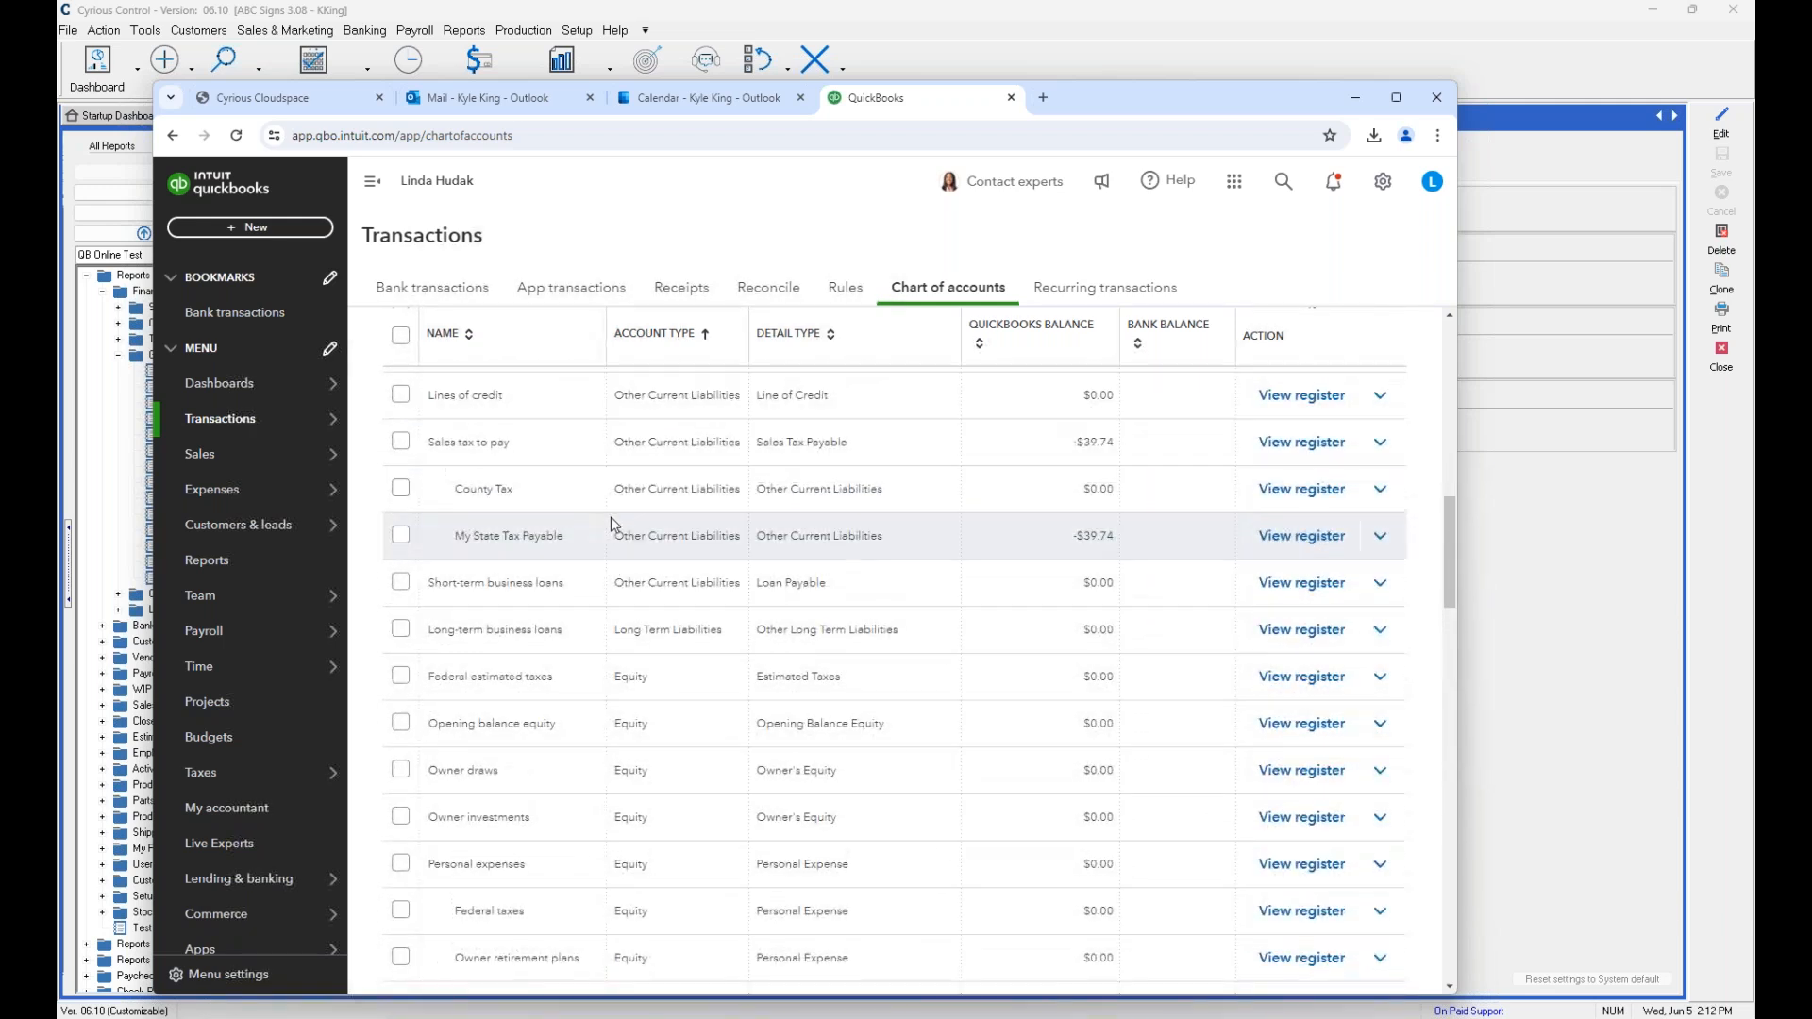
click(1303, 535)
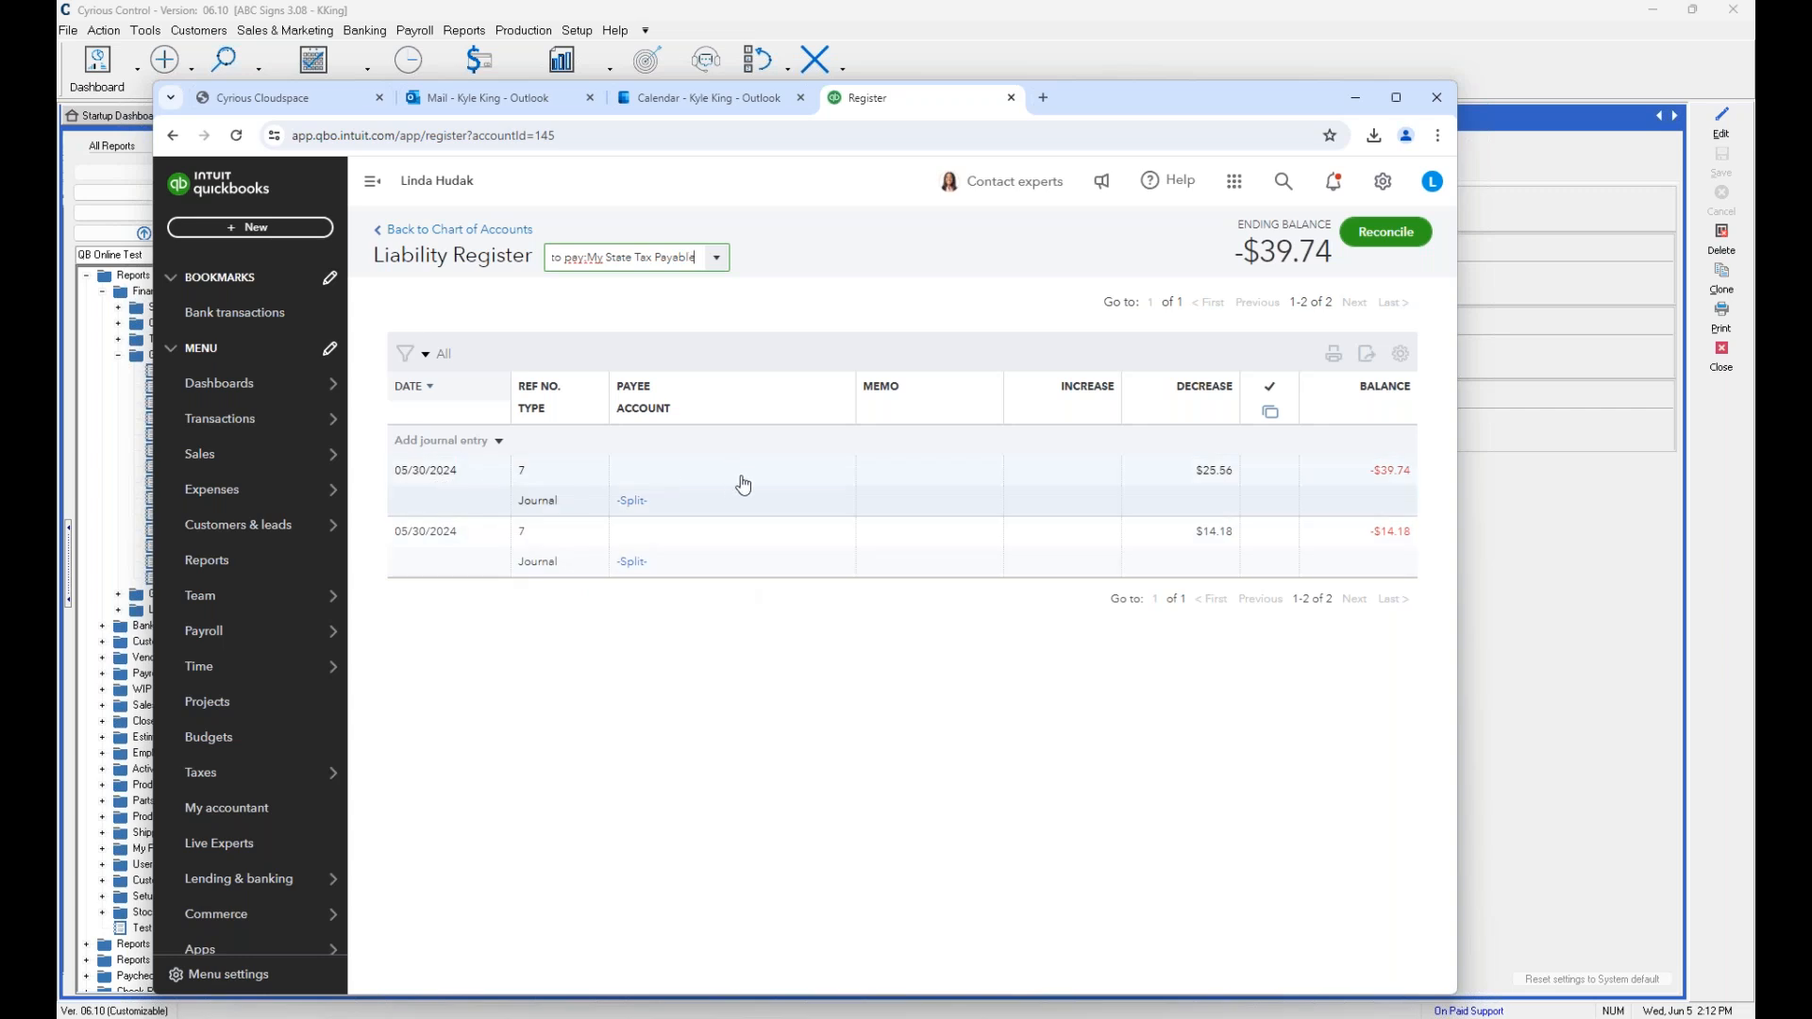
click(928, 497)
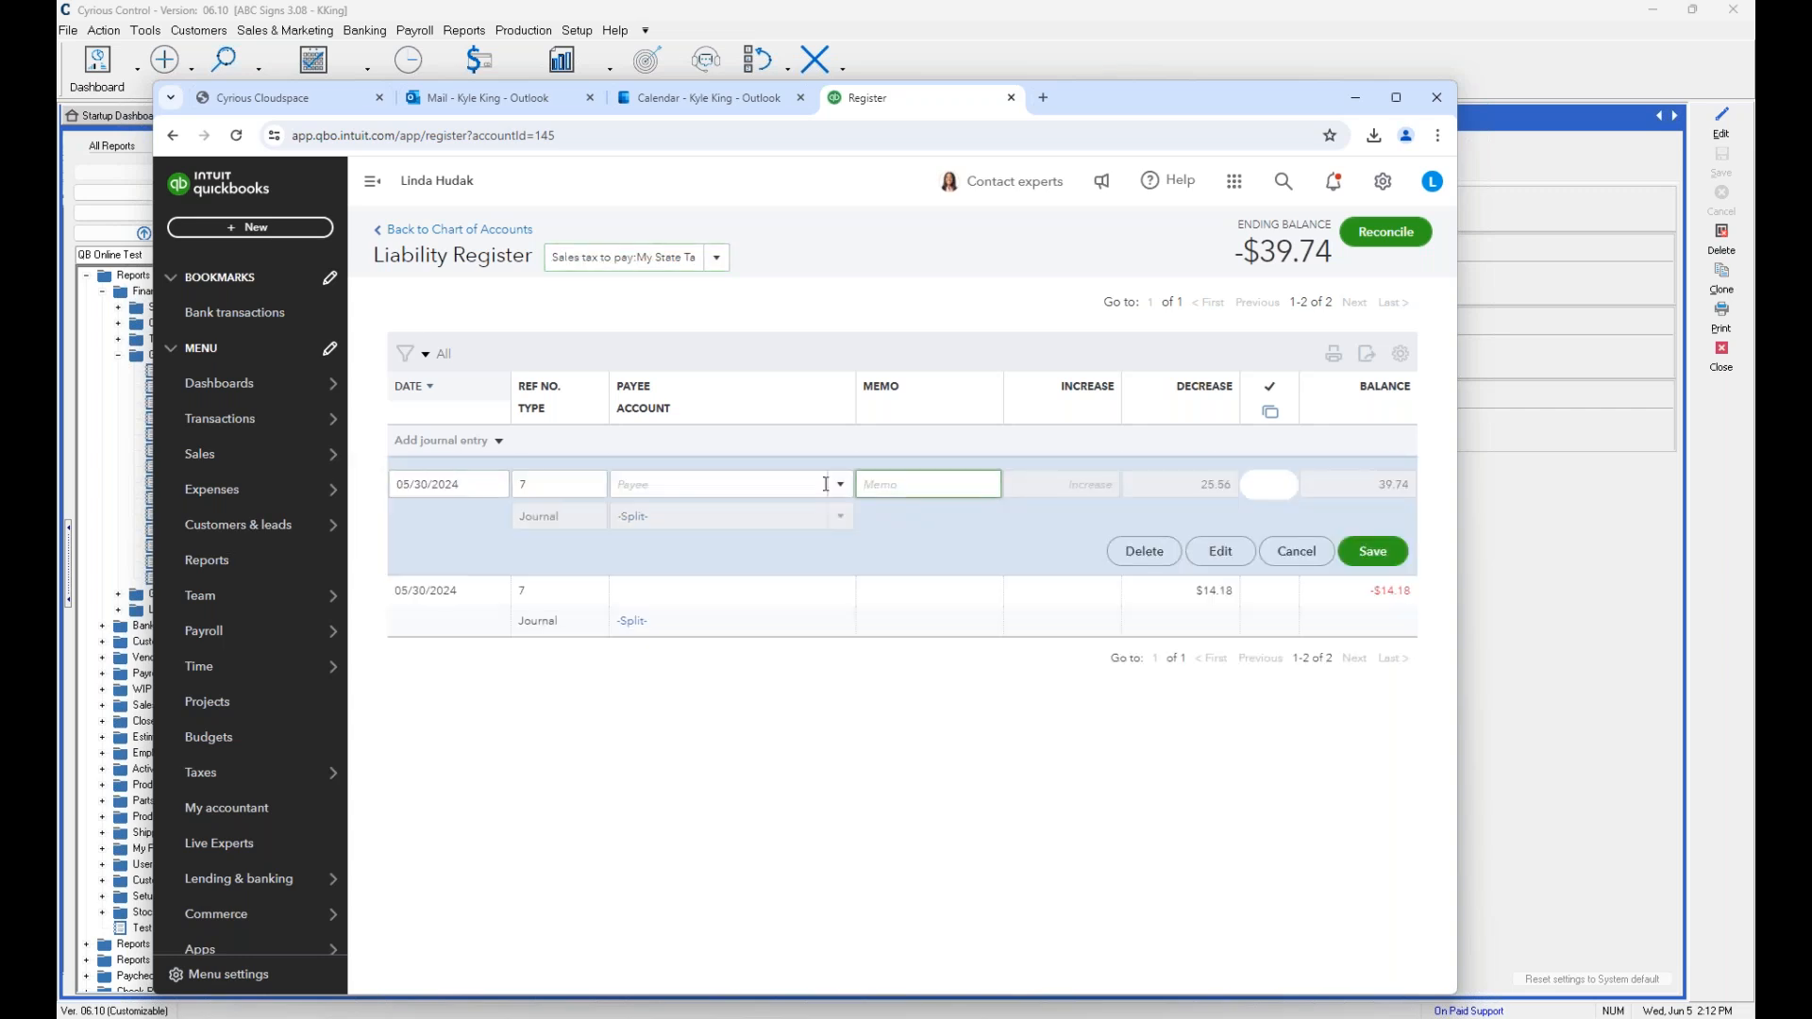
click(733, 614)
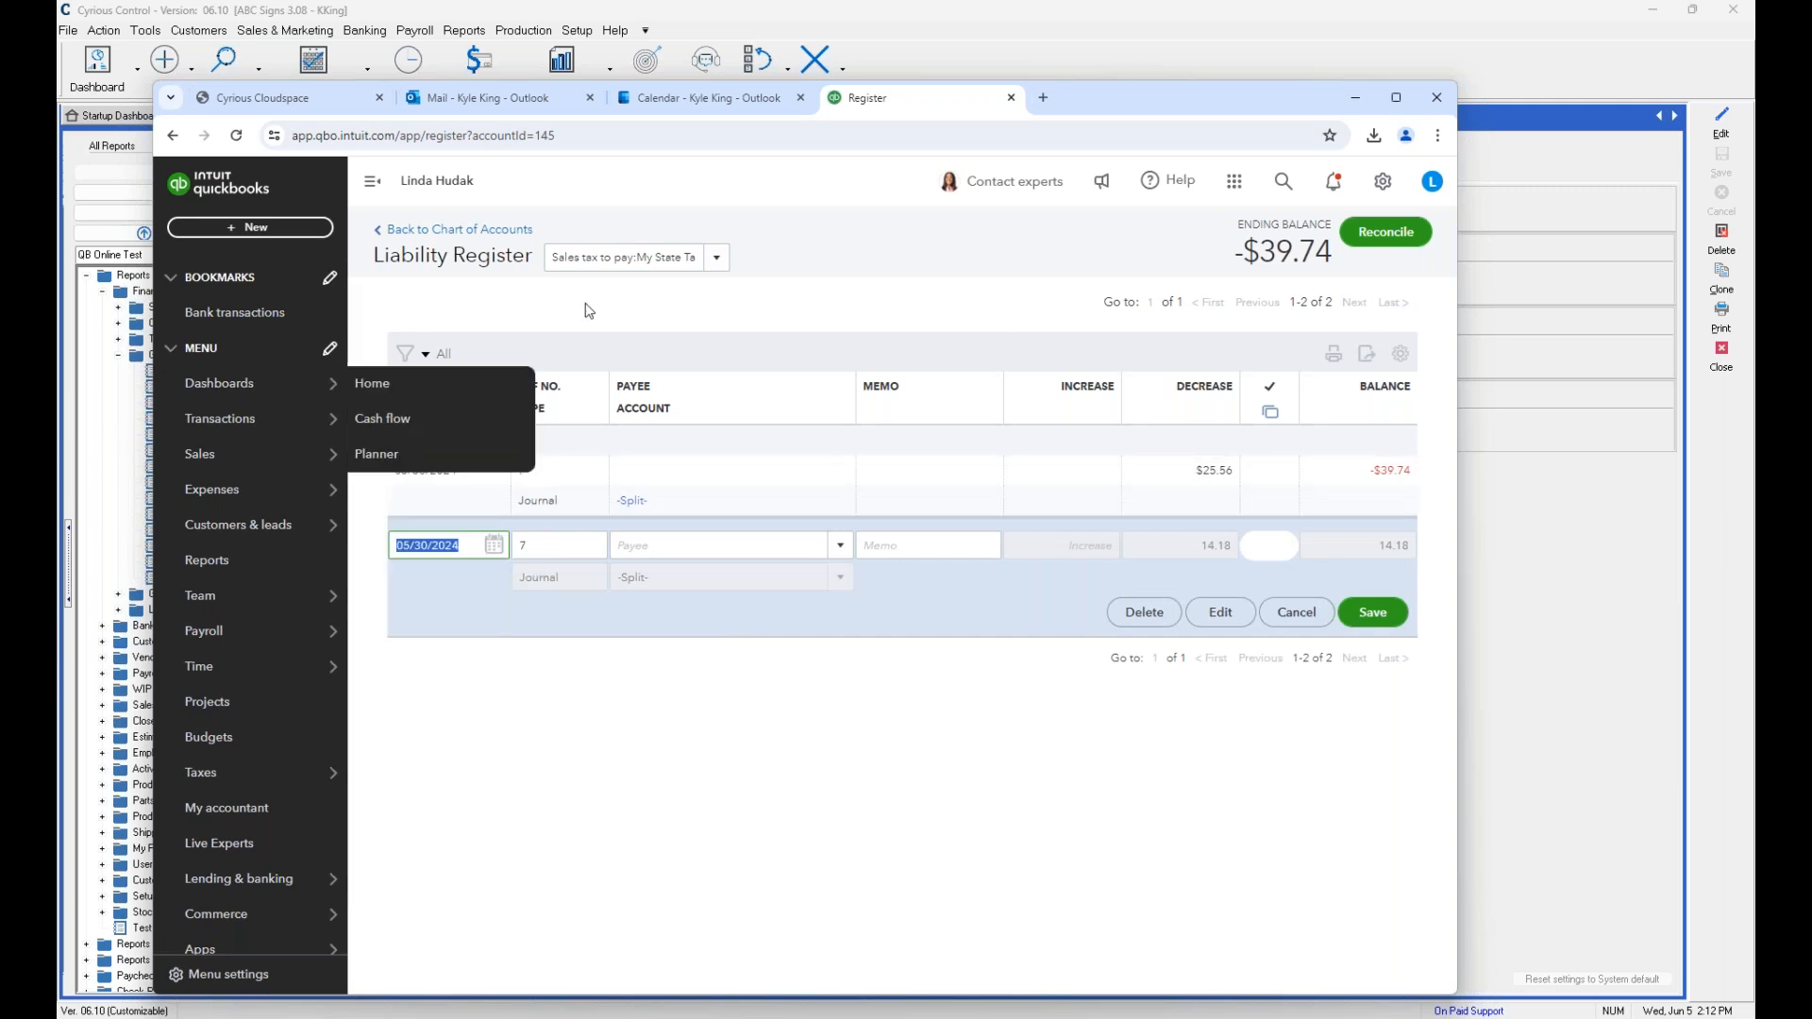
click(460, 229)
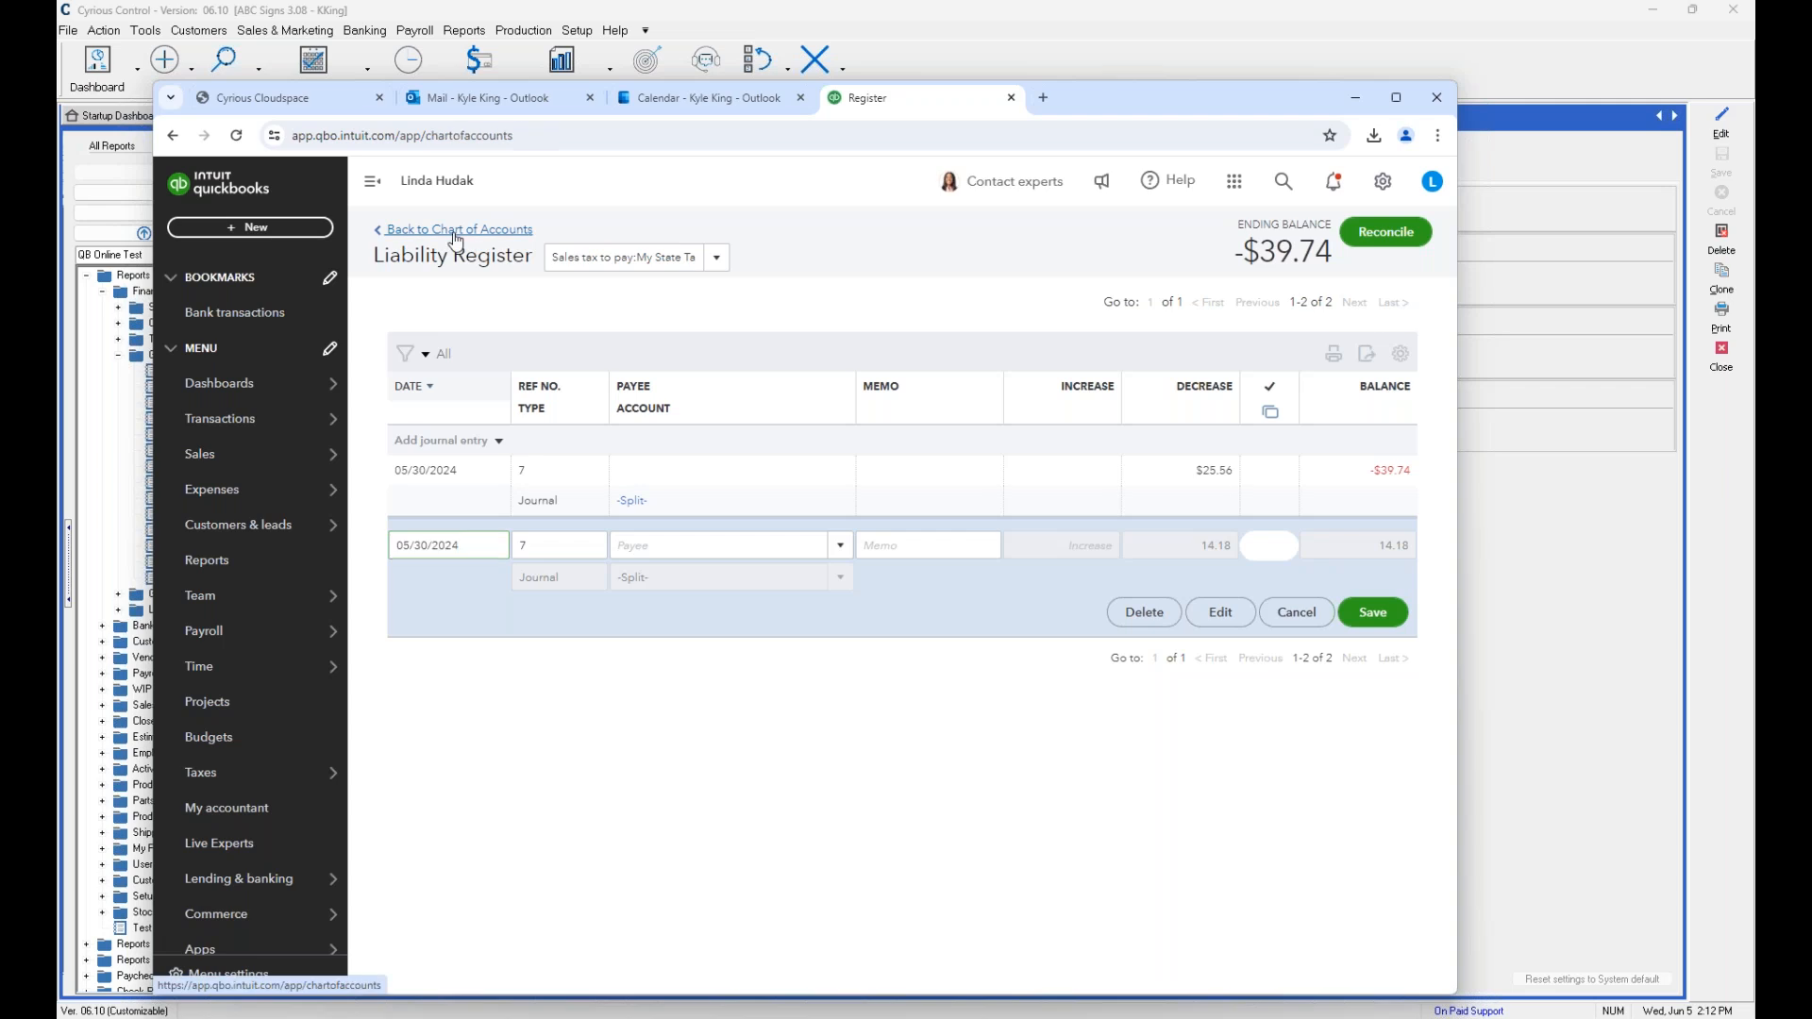
Open journal entry 77 from the Bank Account register, review its account lines, and close it.
scroll(953, 515, up, 10)
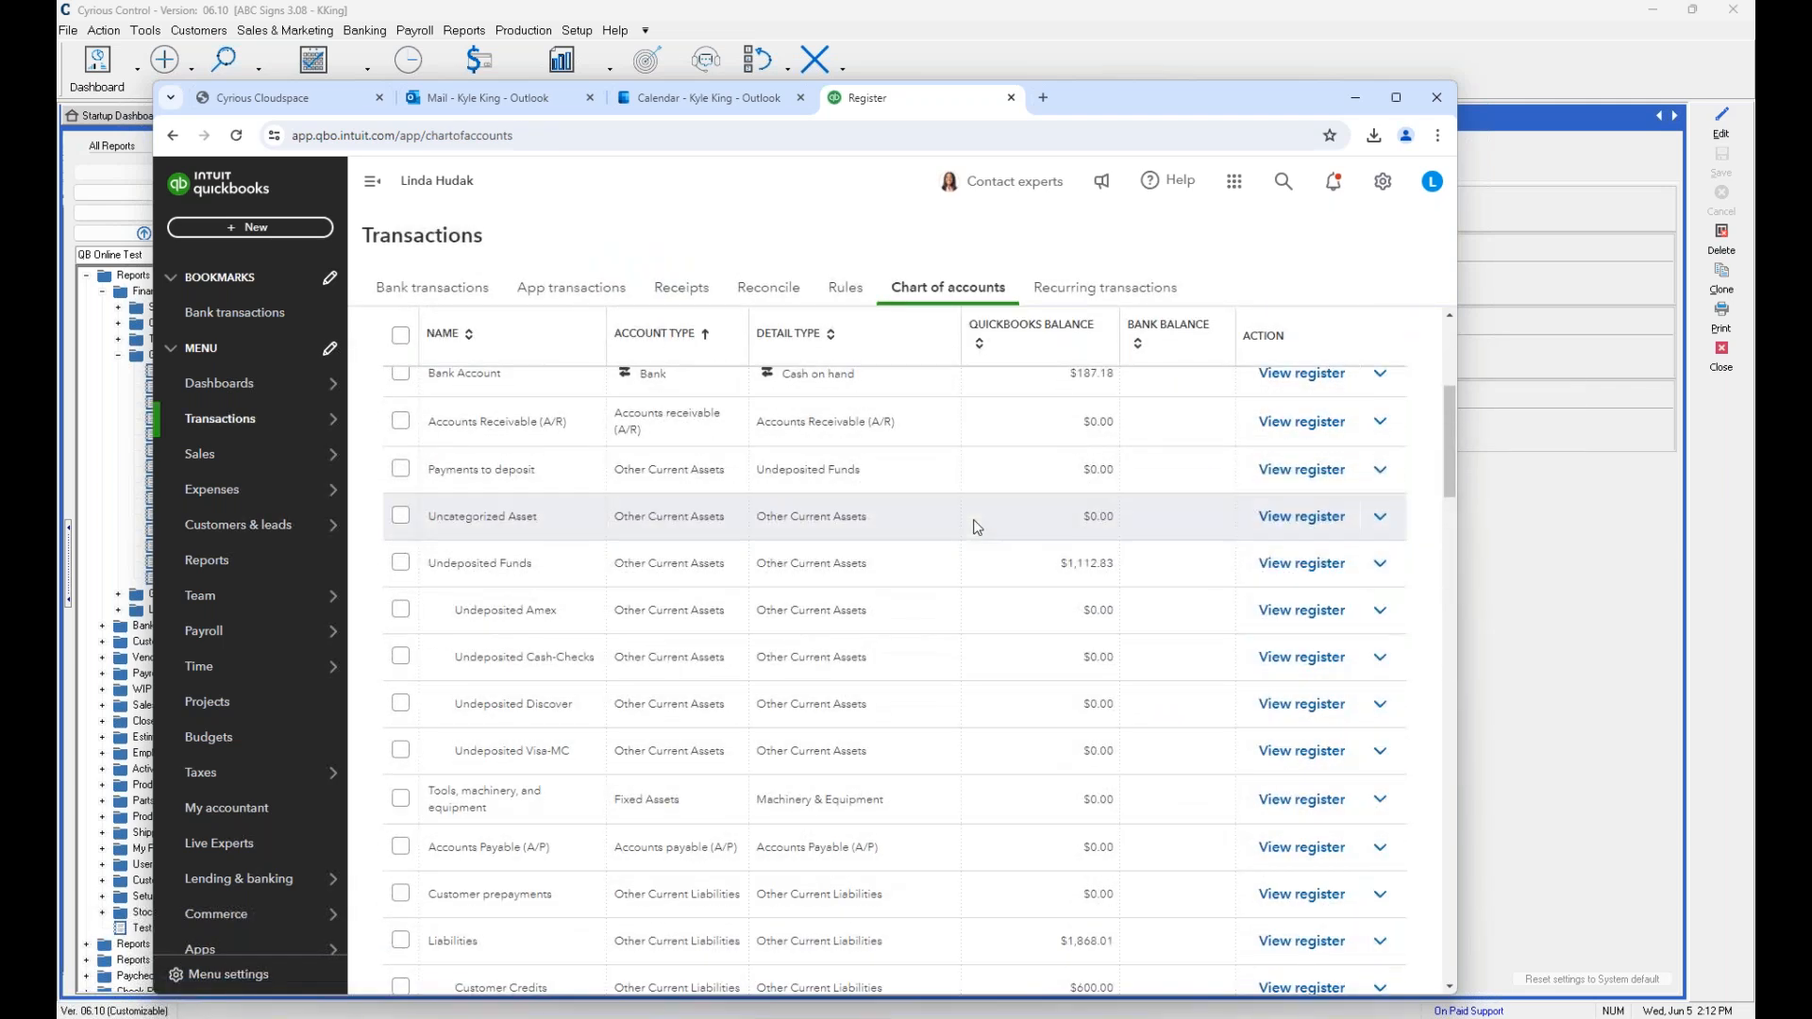
scroll(976, 527, up, 3)
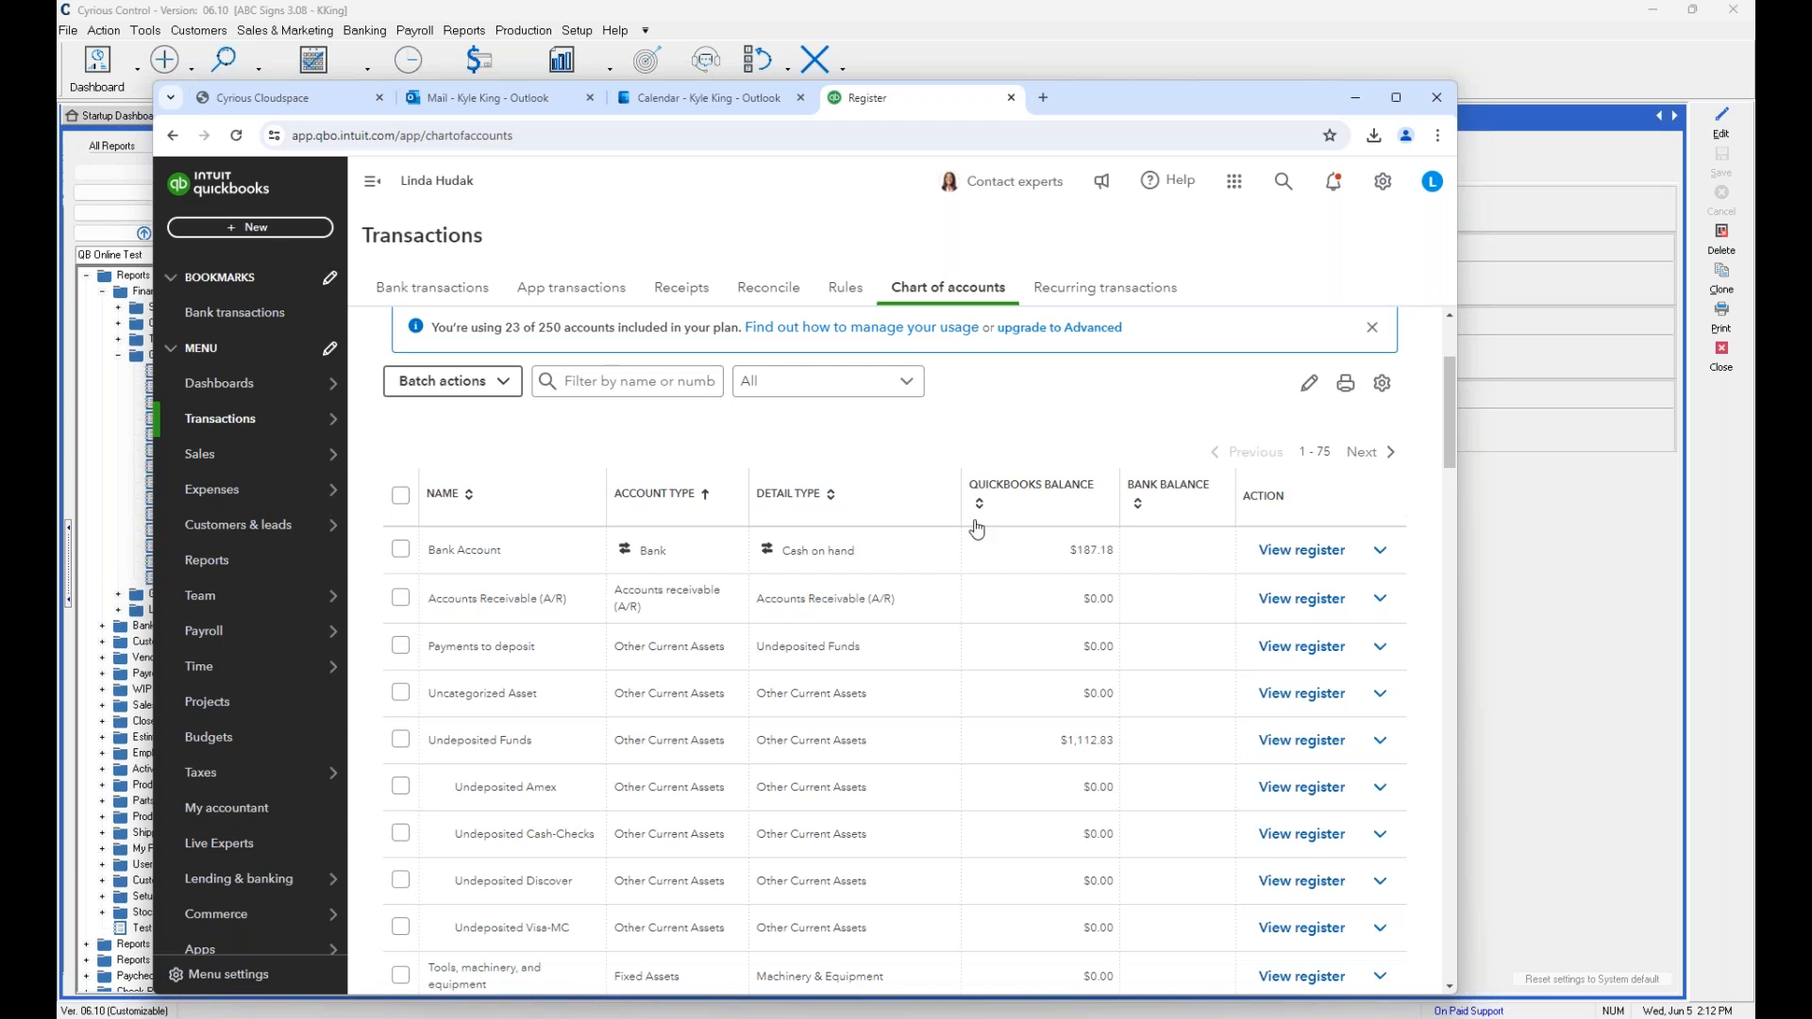
click(1303, 552)
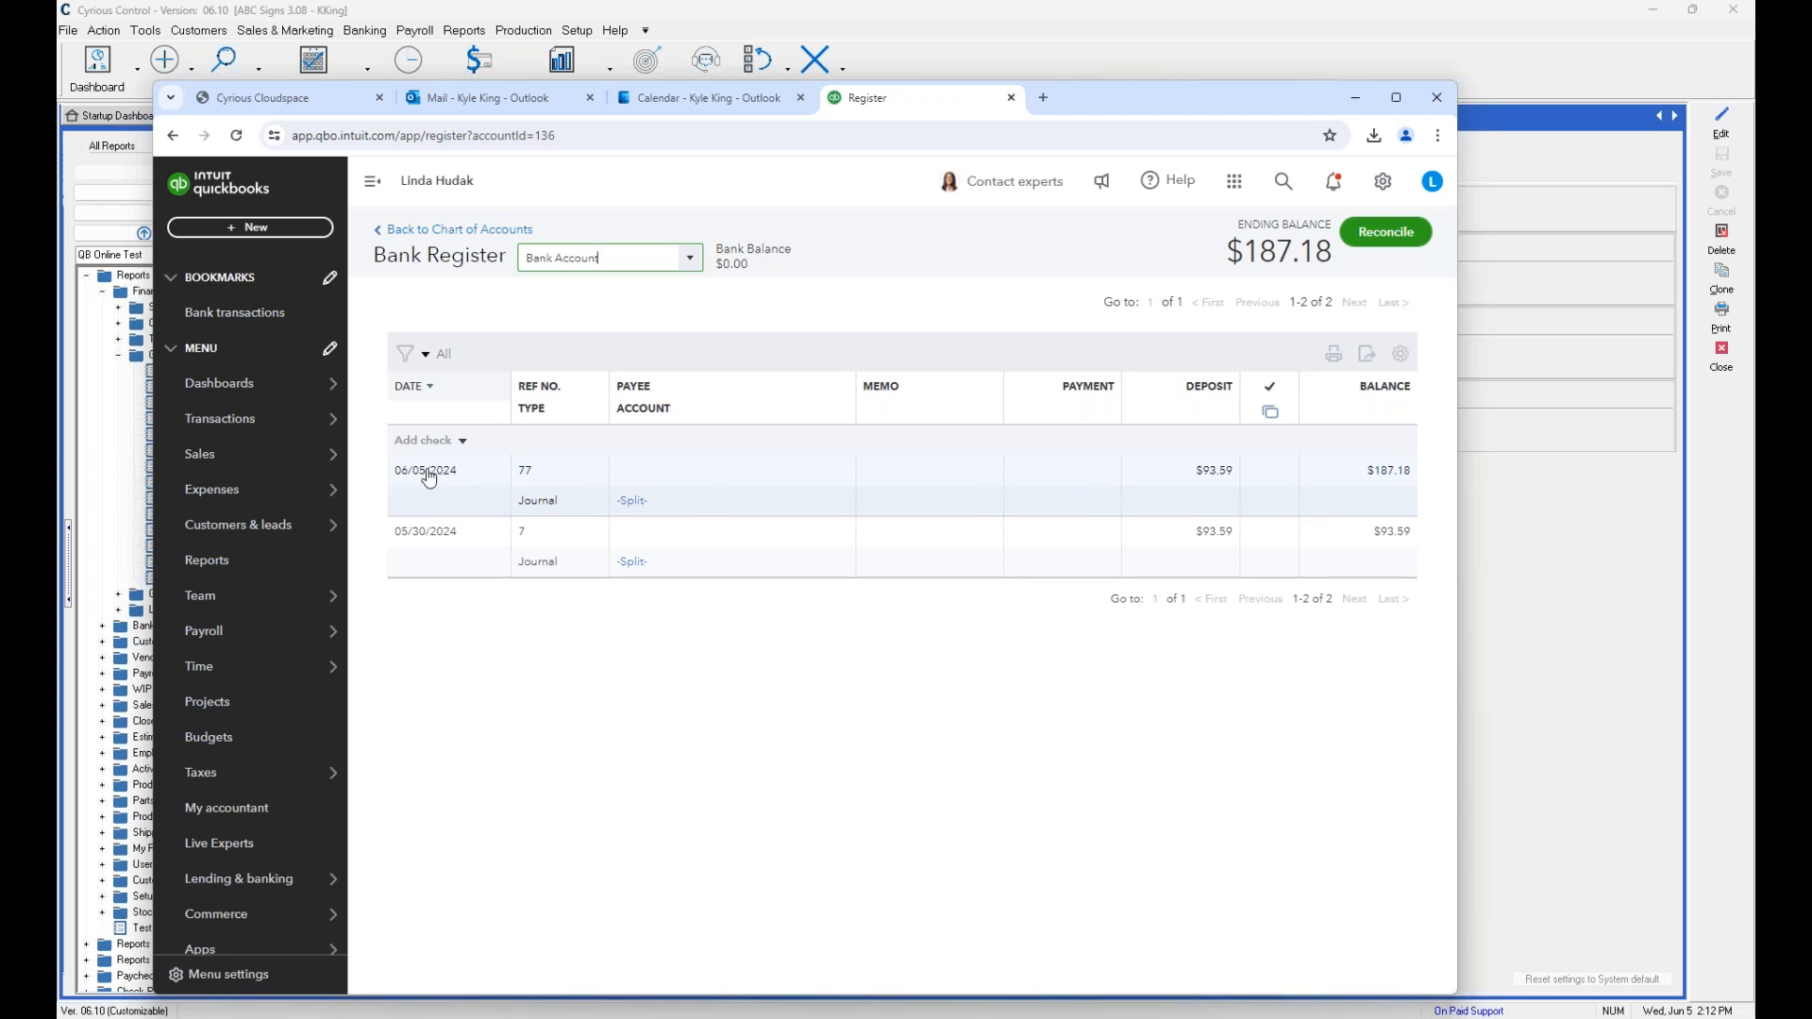
click(631, 487)
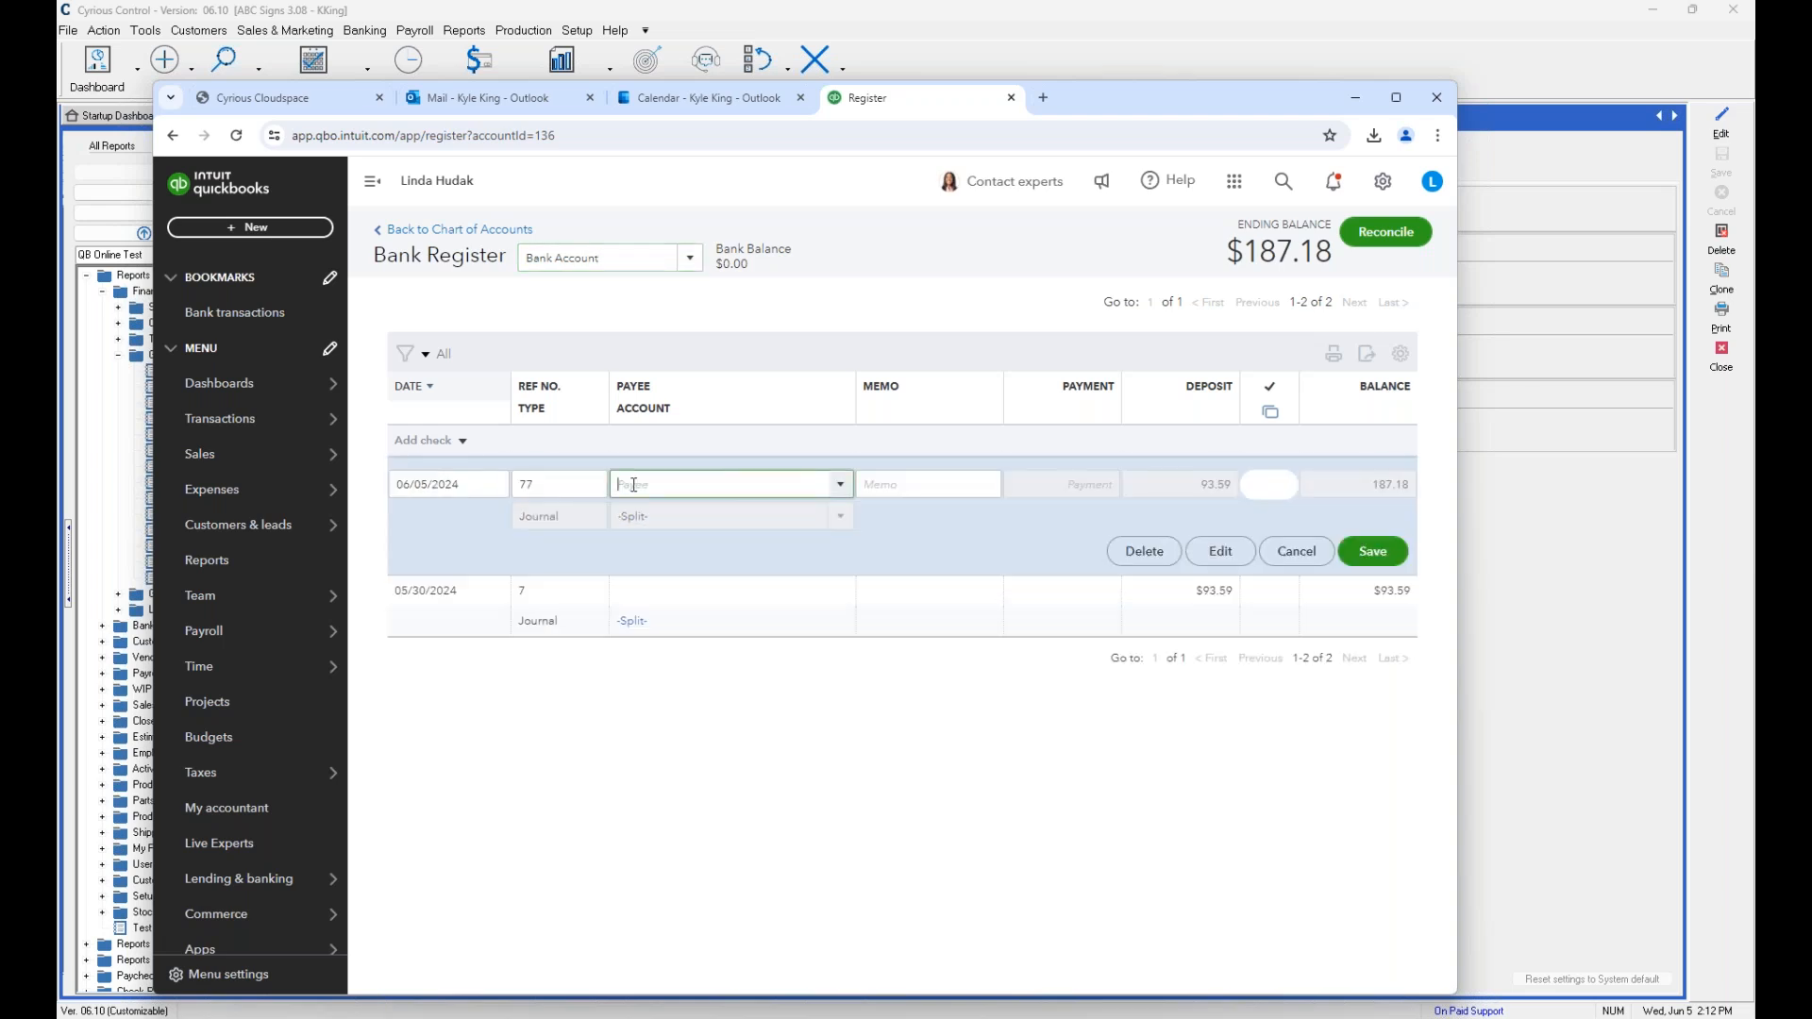
click(1218, 555)
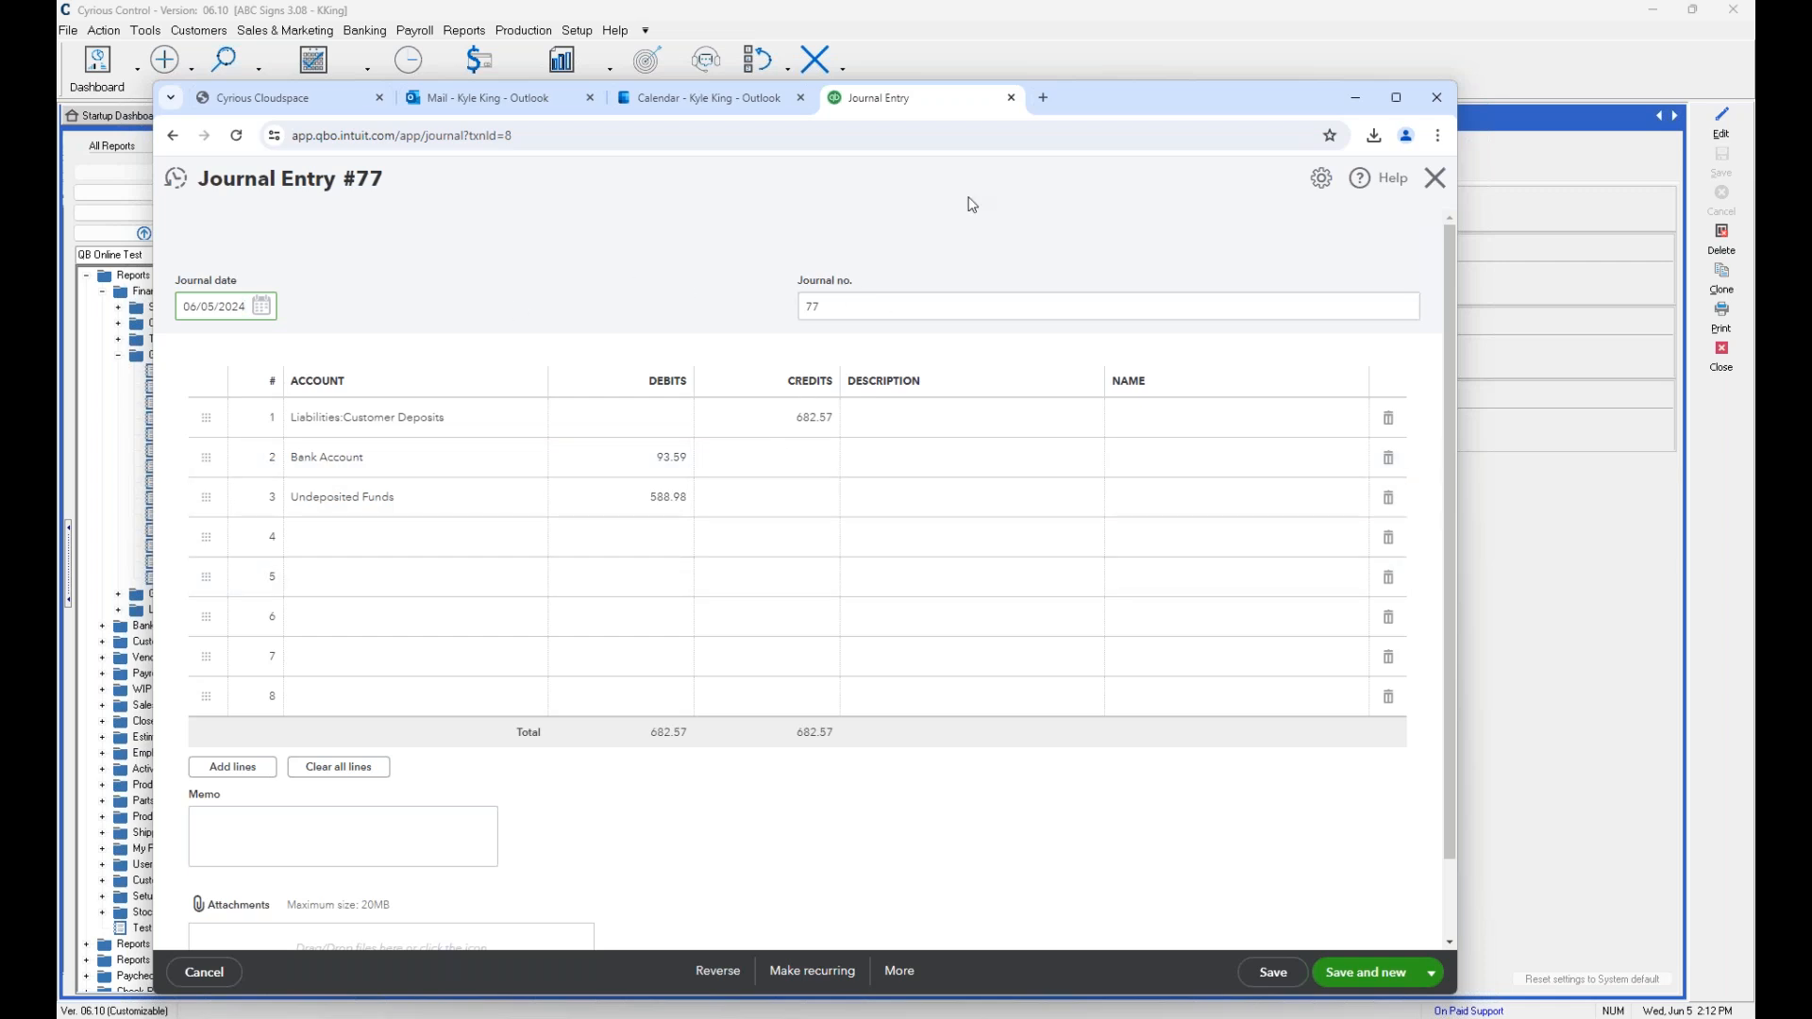
click(1435, 178)
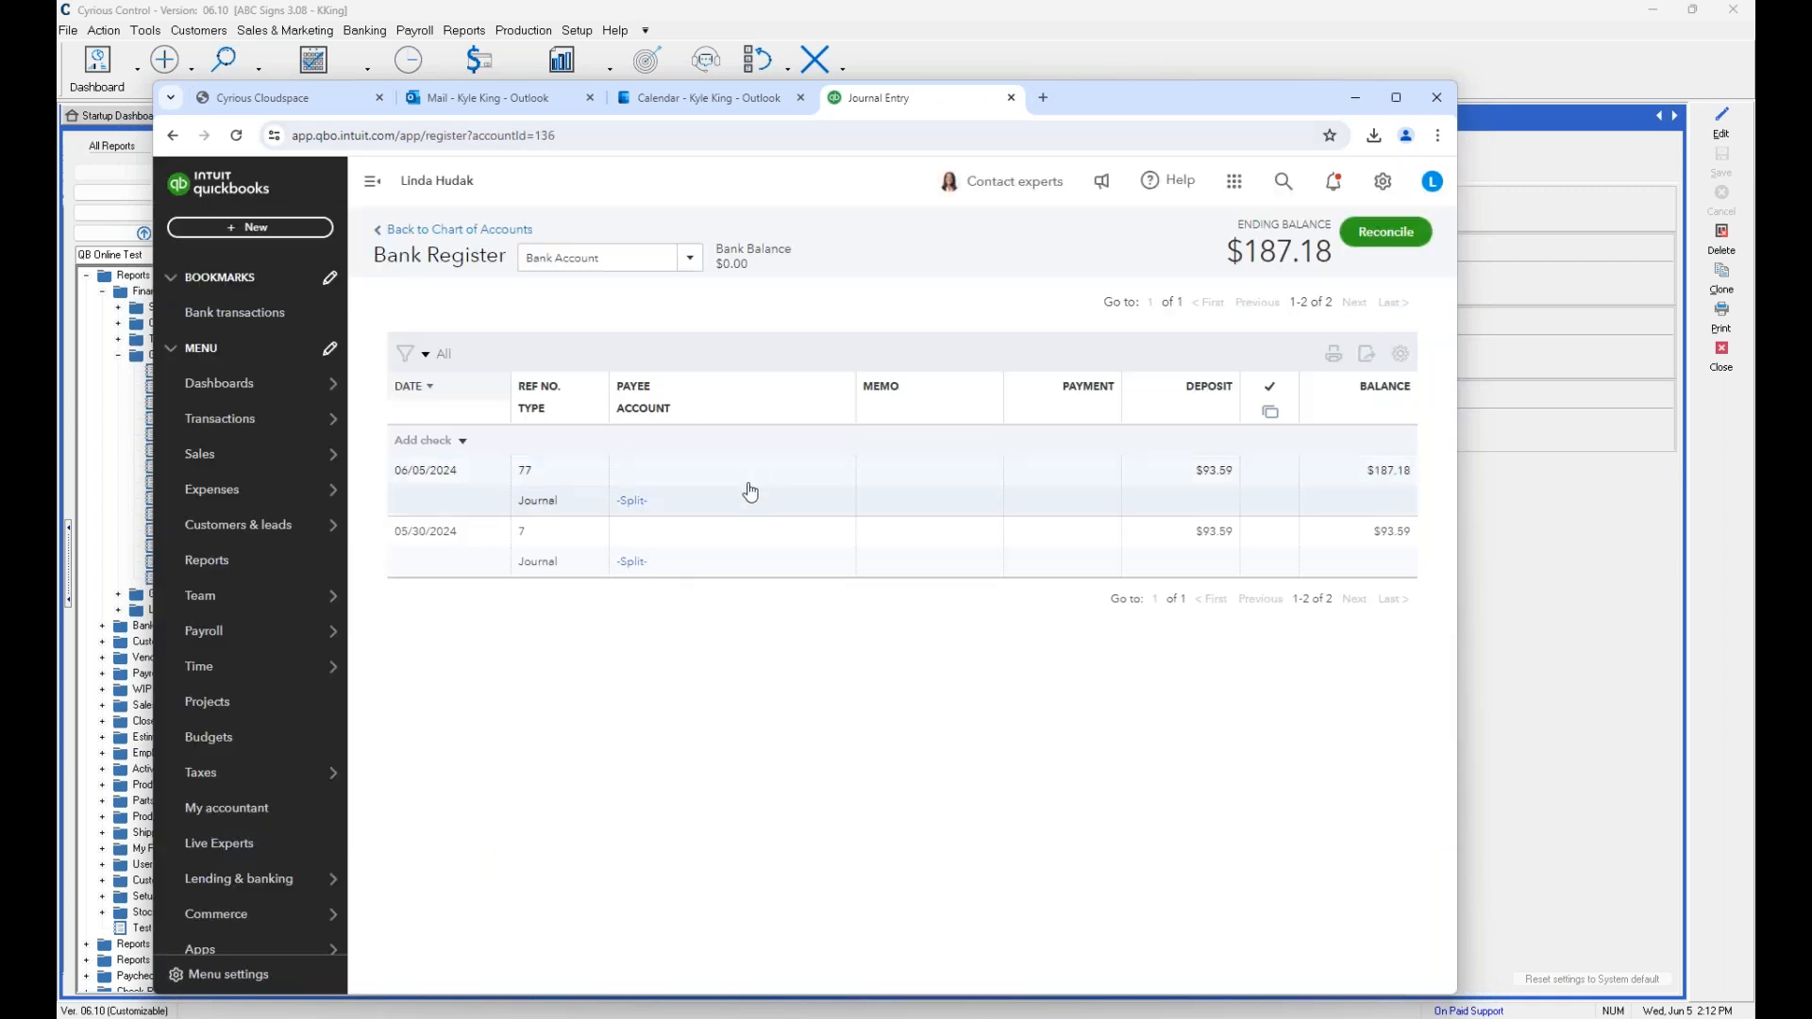
Delete the whole split transaction of journal entry 77 dated 06/05/2024 from the Bank Account register.
click(720, 486)
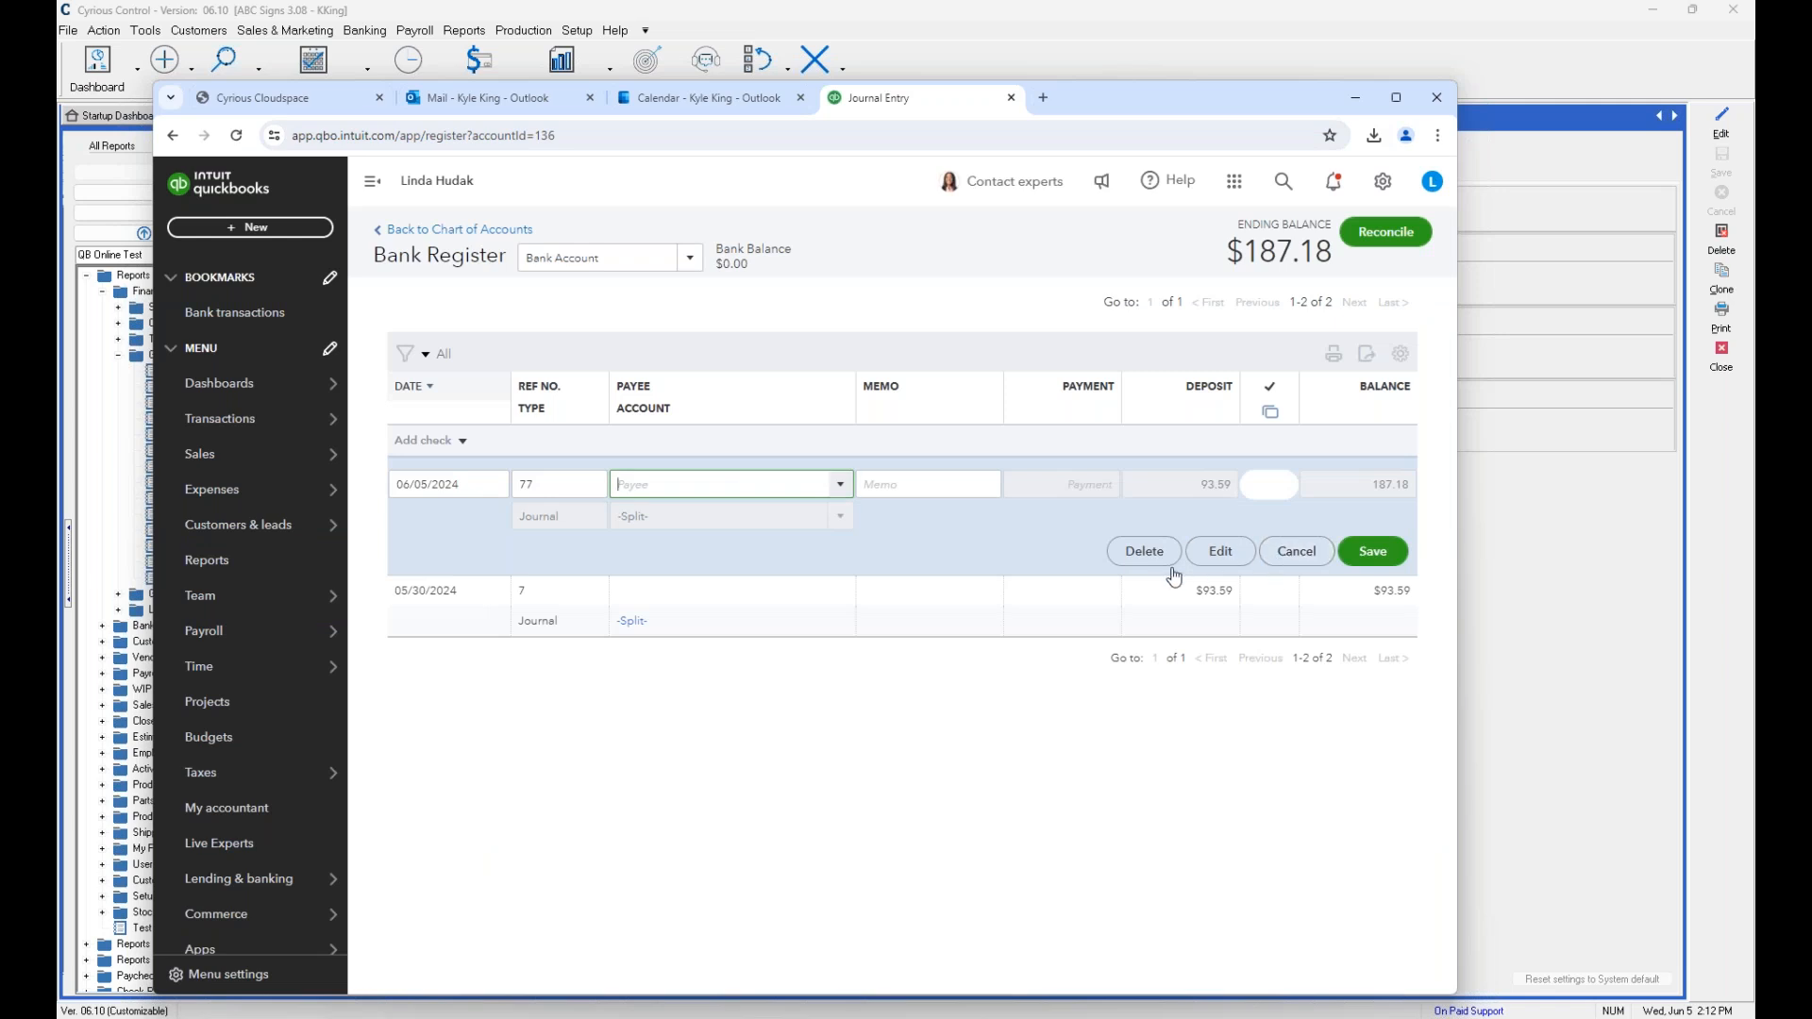
click(1145, 553)
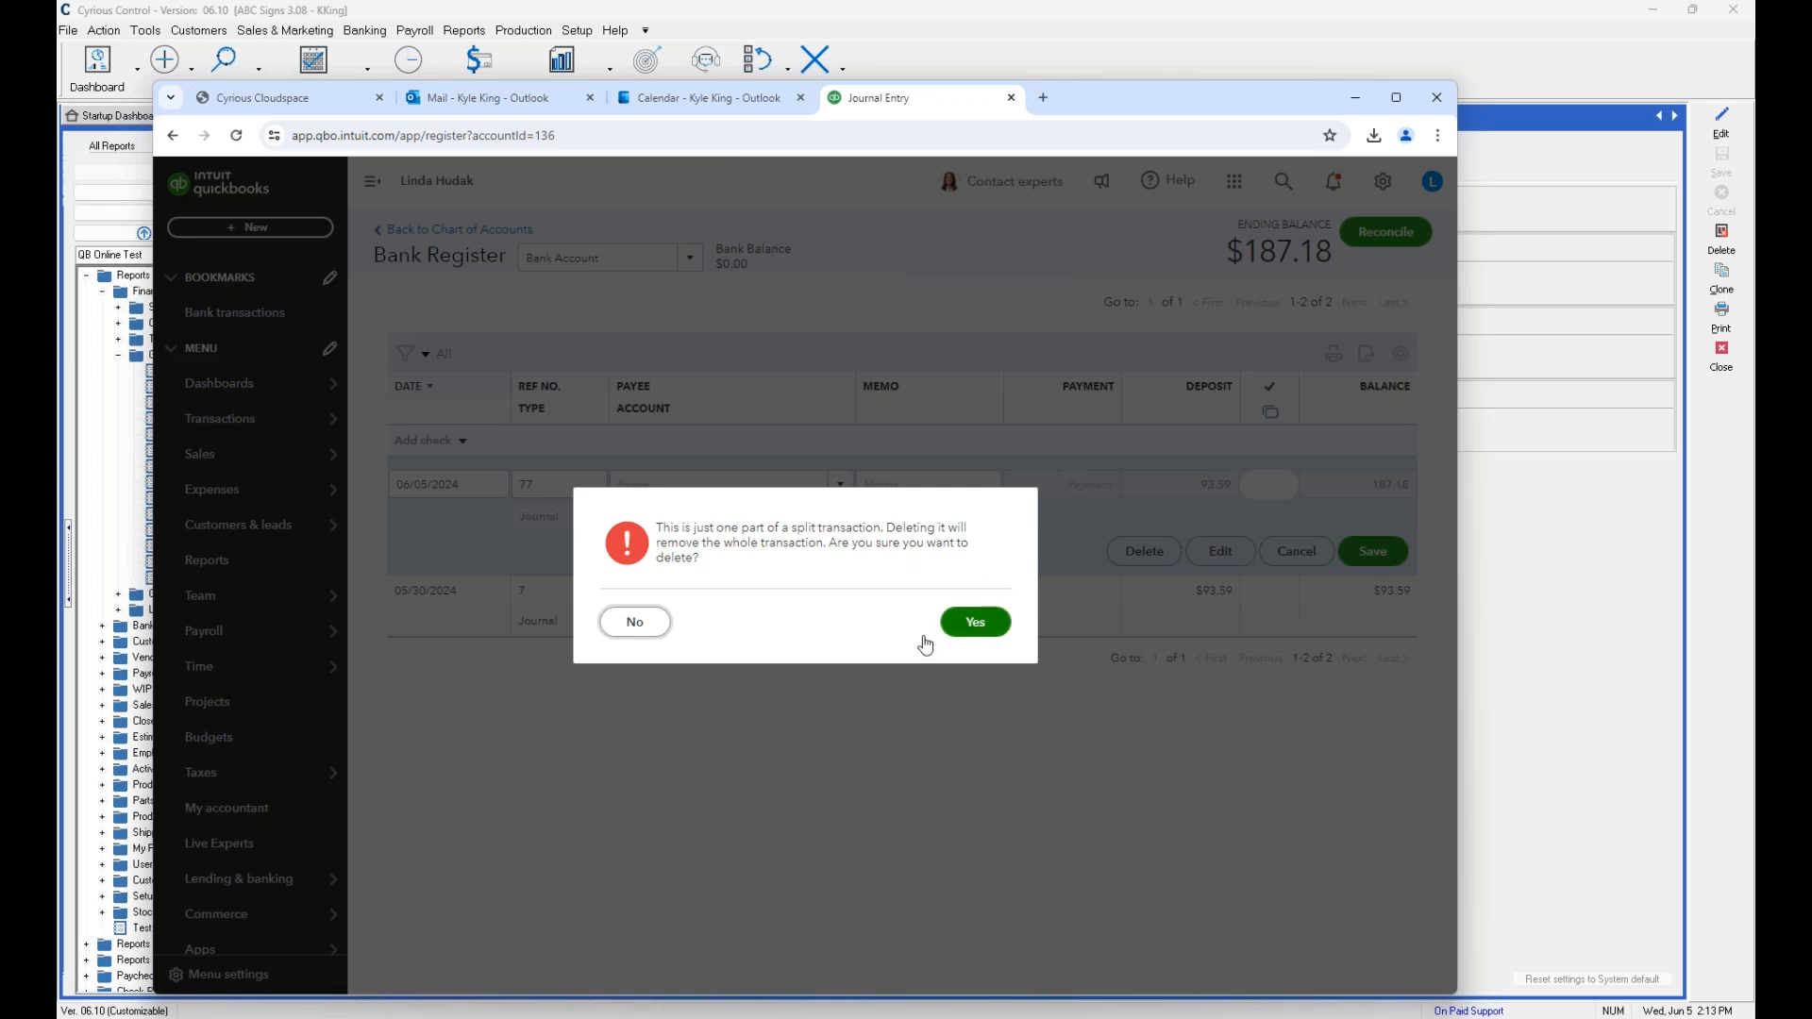
click(967, 627)
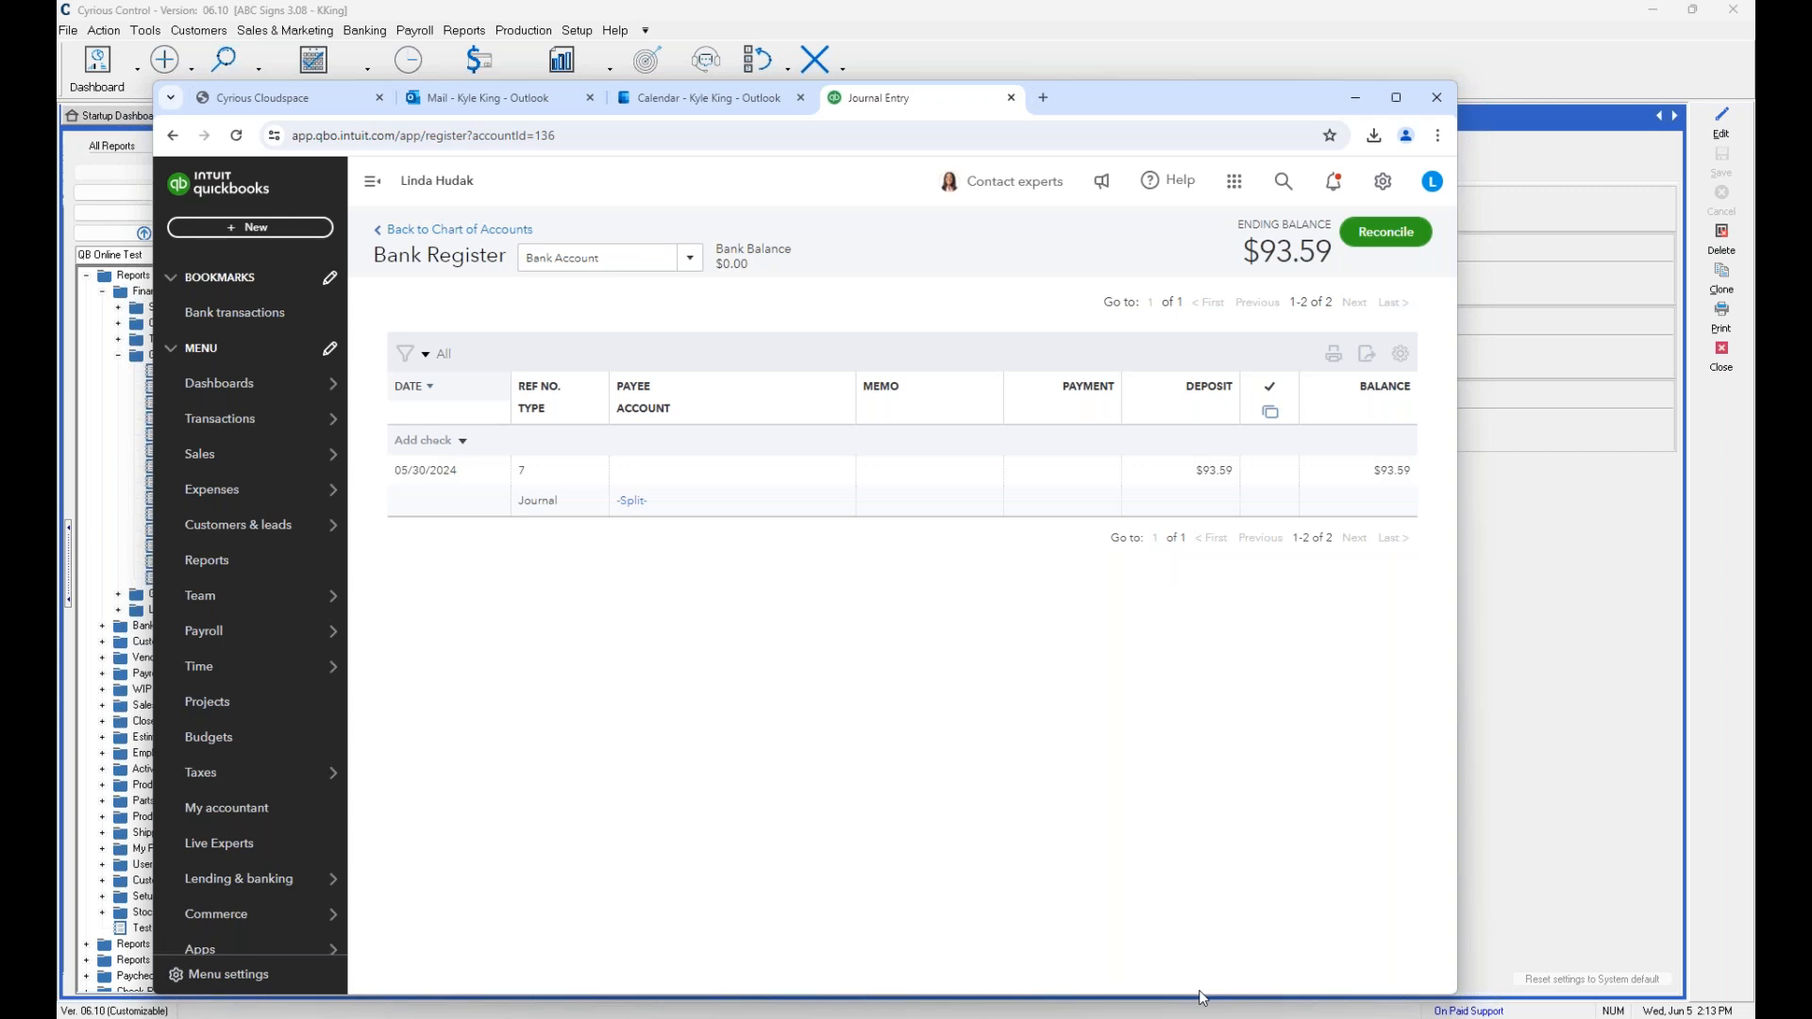
Switch to File Explorer and open QBO Export 6_5_2024 2_06_54 PM from the QBO Exports folder in Excel.
click(842, 1018)
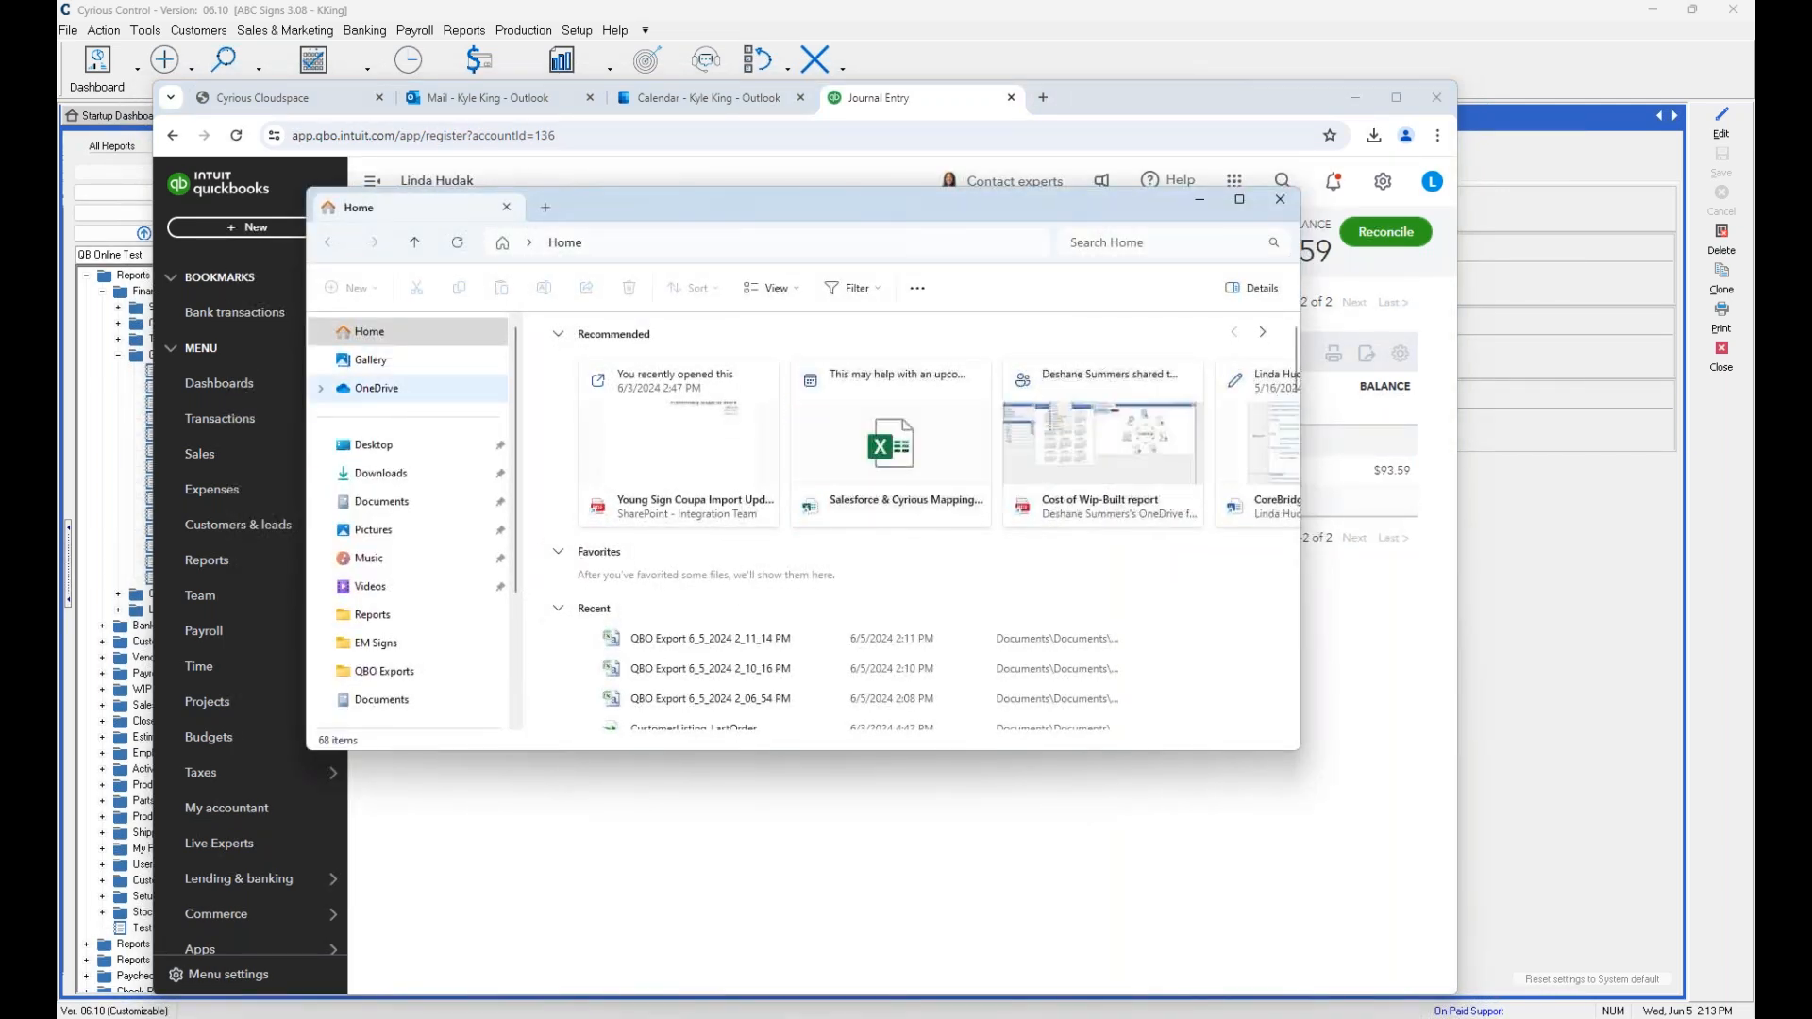
click(402, 671)
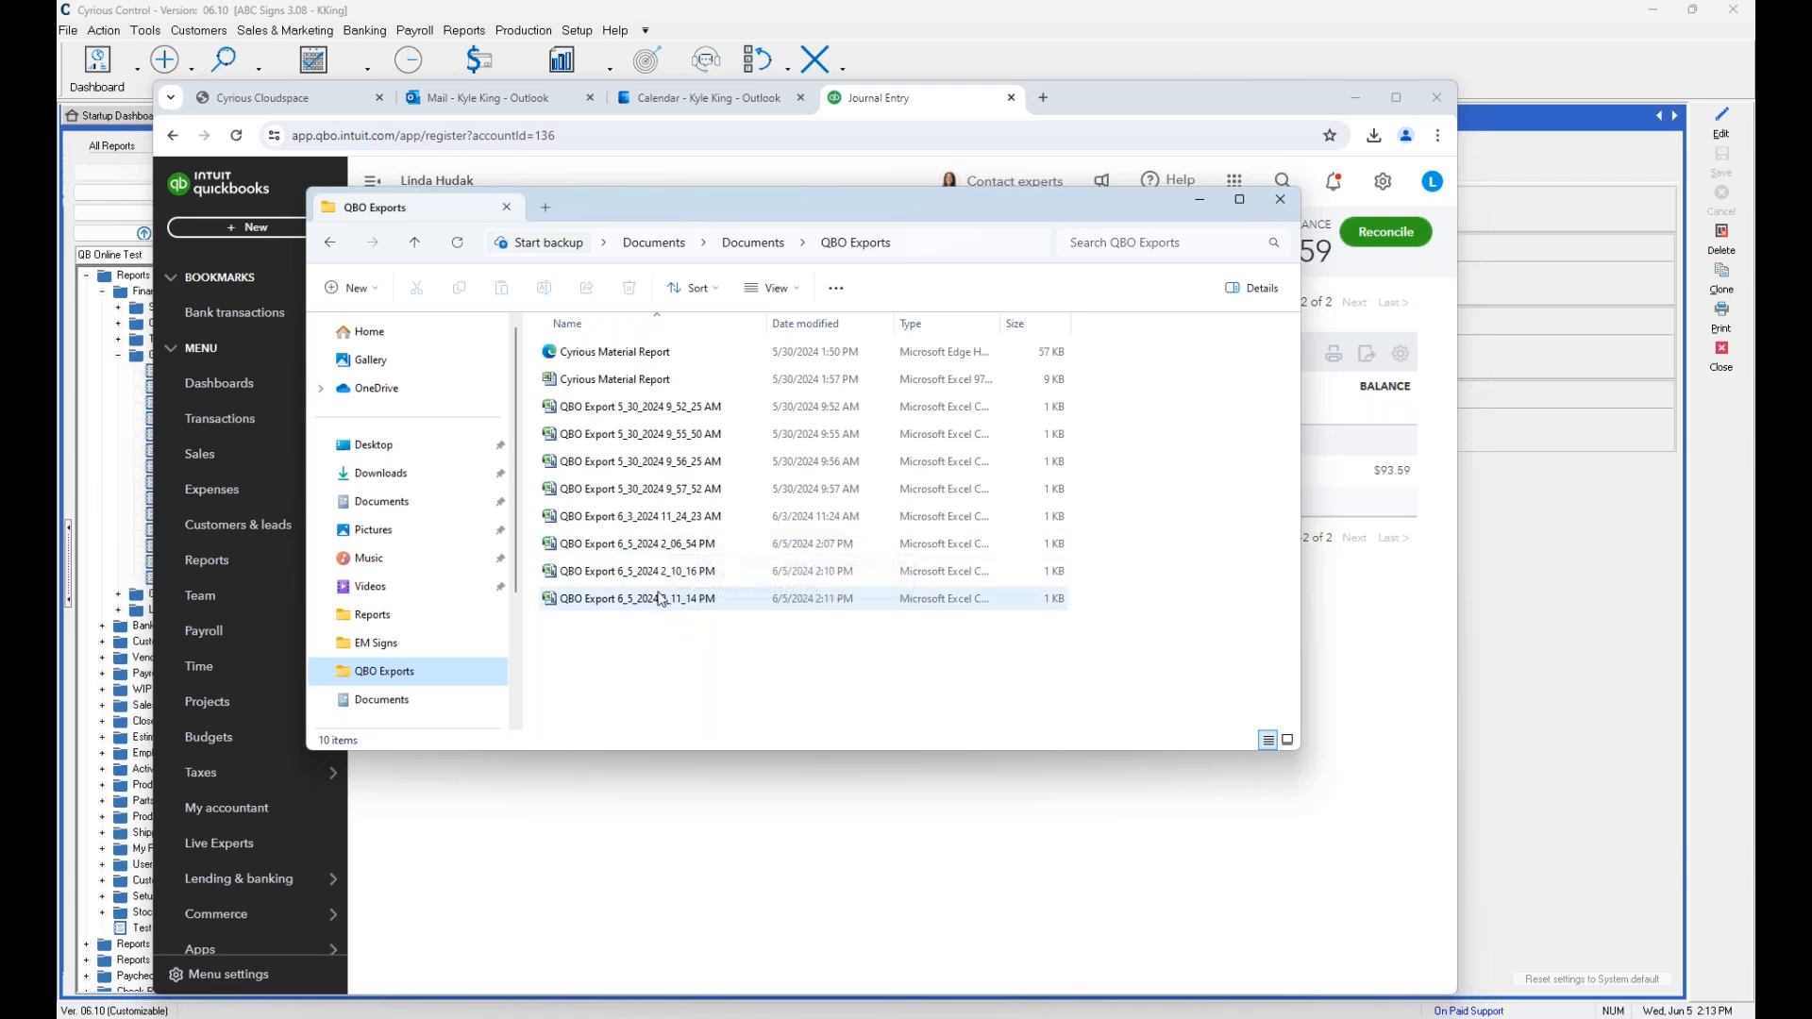
double_click(624, 546)
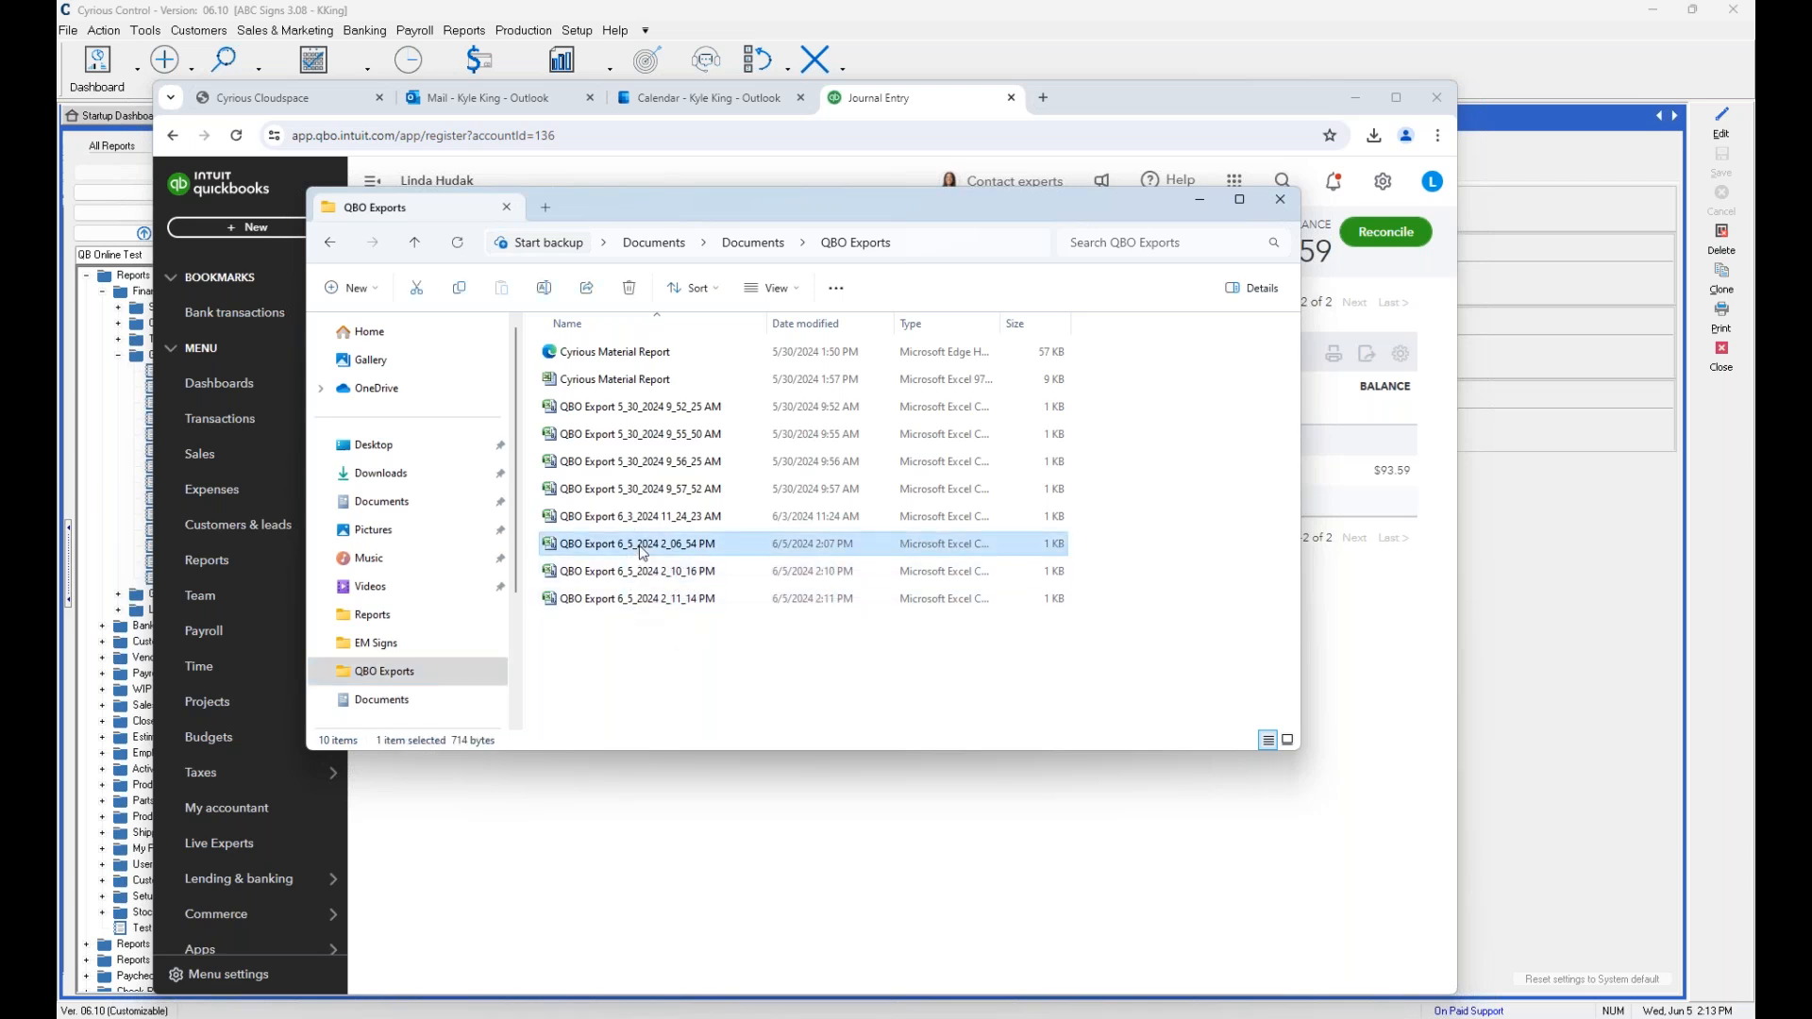
click(892, 564)
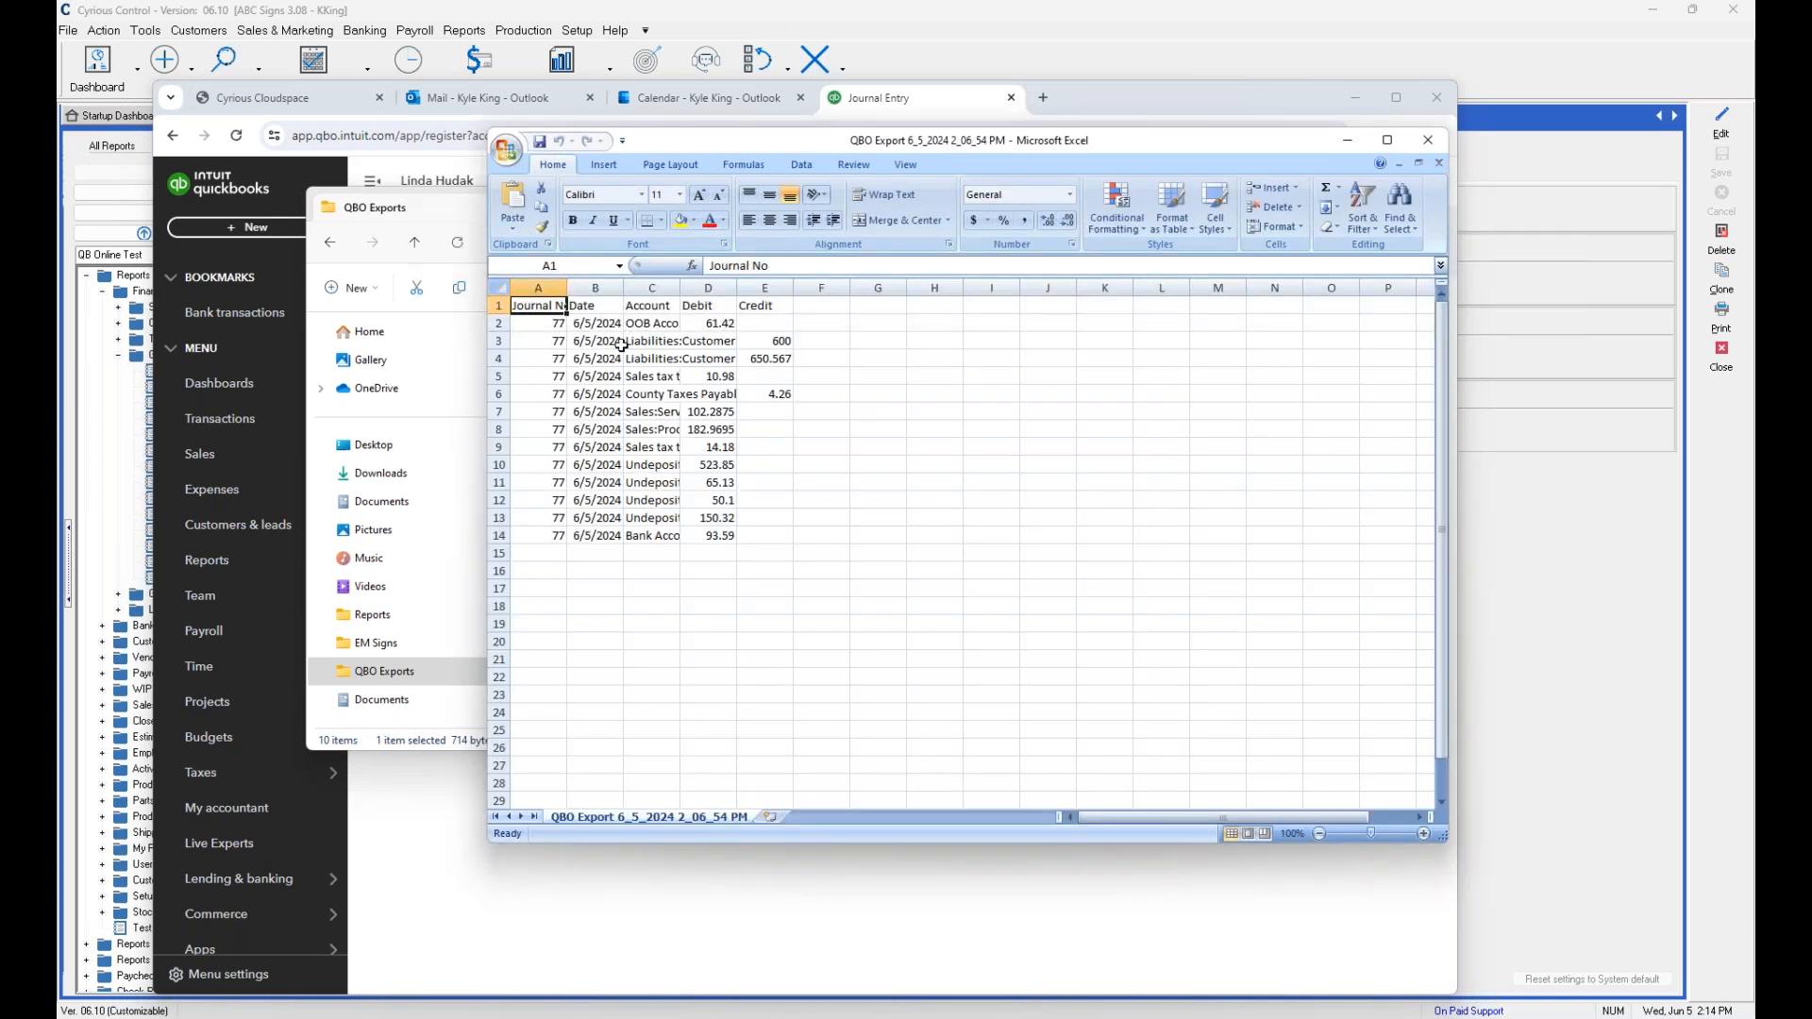
Autofit all columns of the export sheet and check the account names, including OOB Accounts Receivable.
double_click(567, 288)
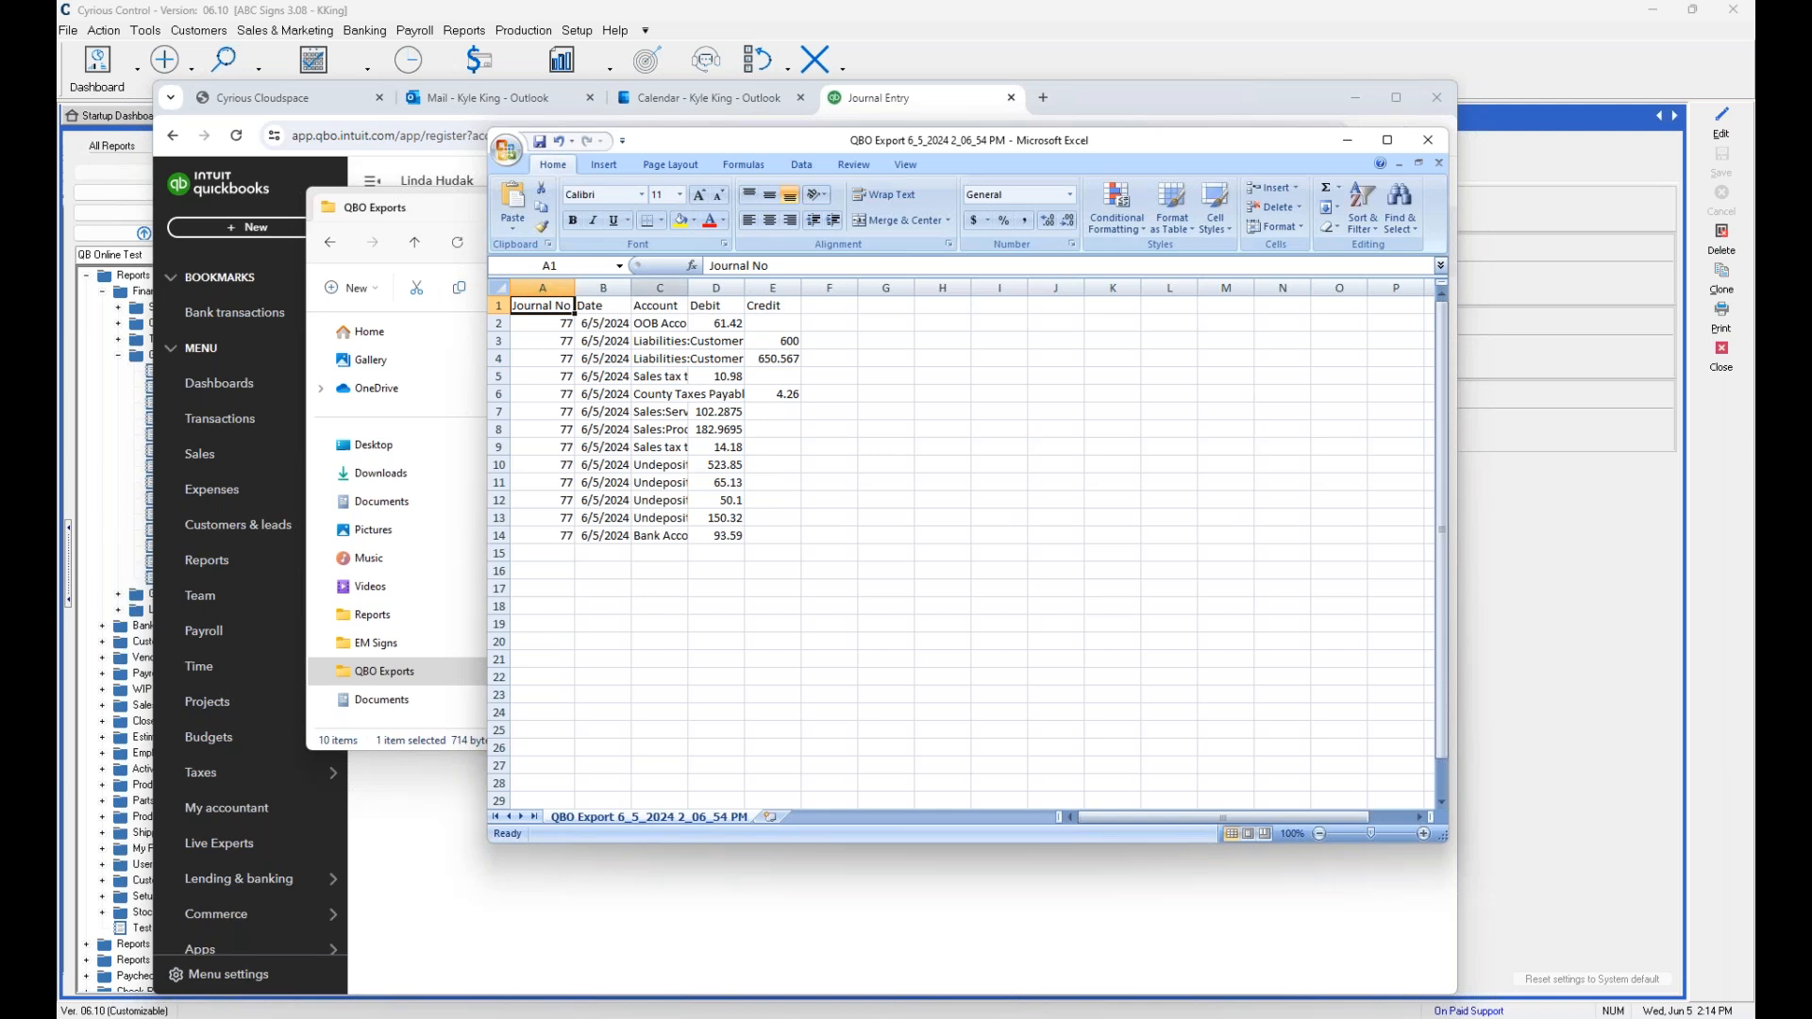
click(500, 290)
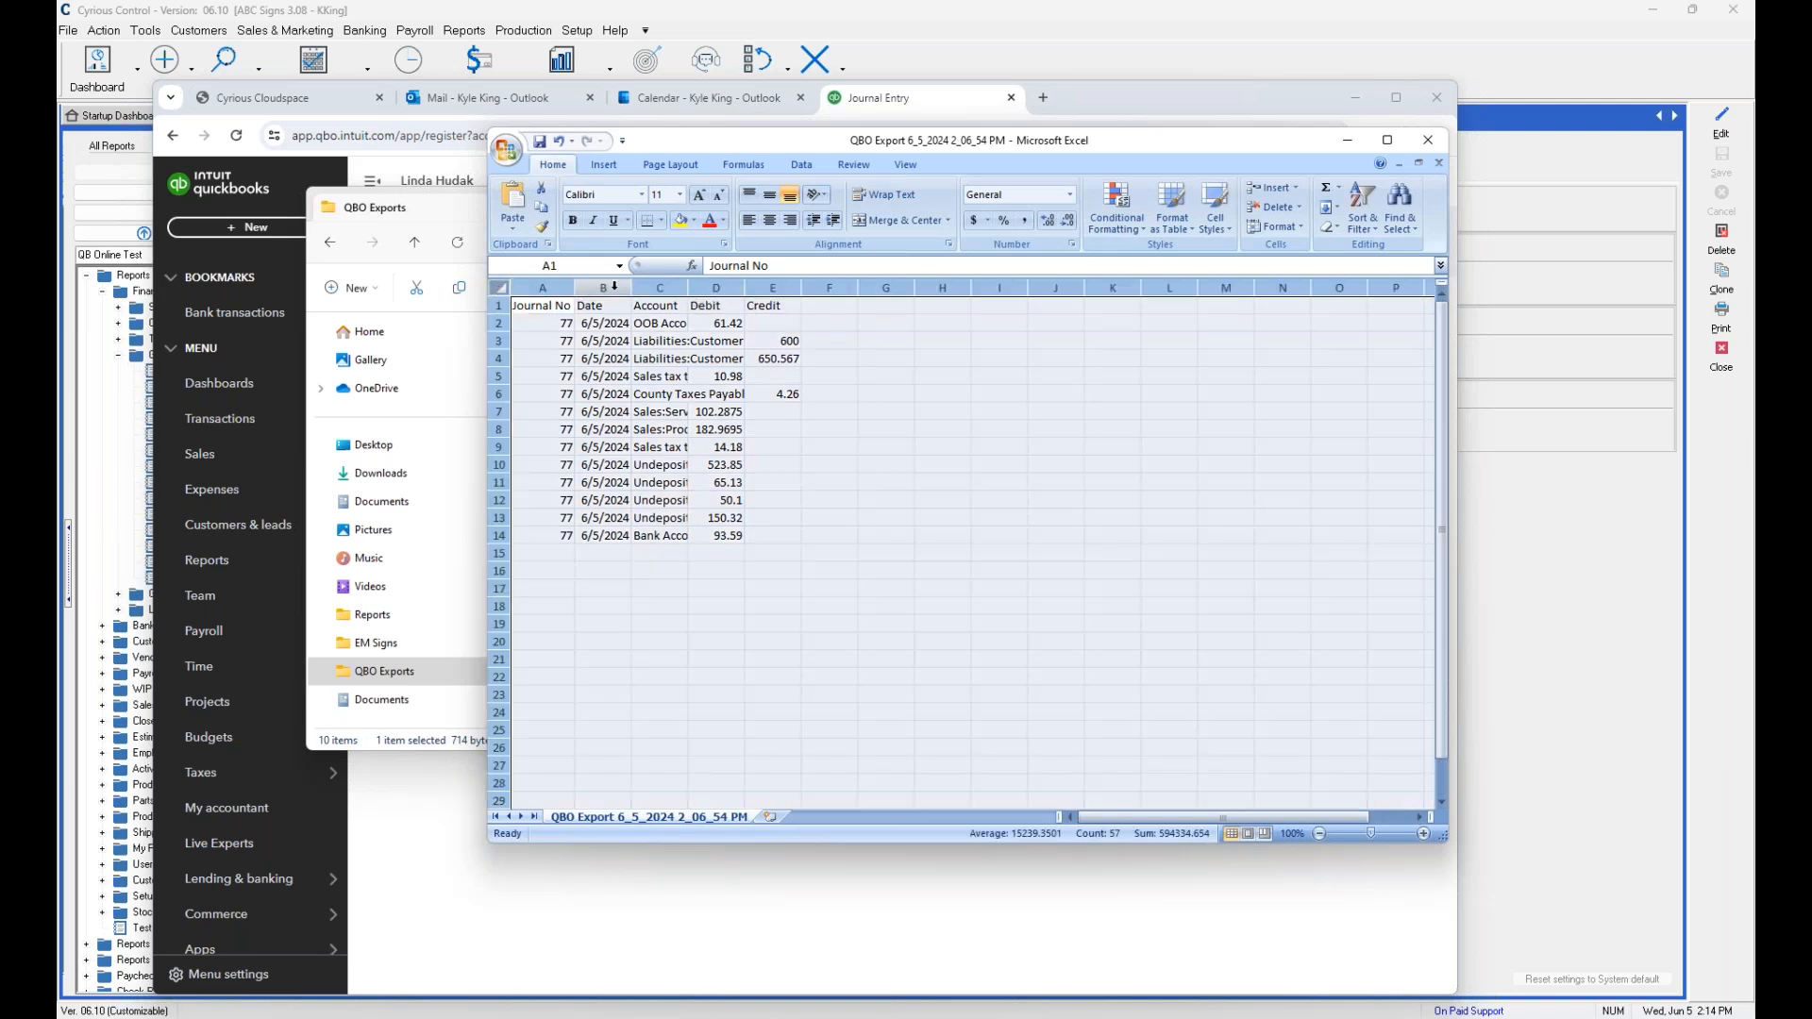
double_click(574, 290)
click(642, 483)
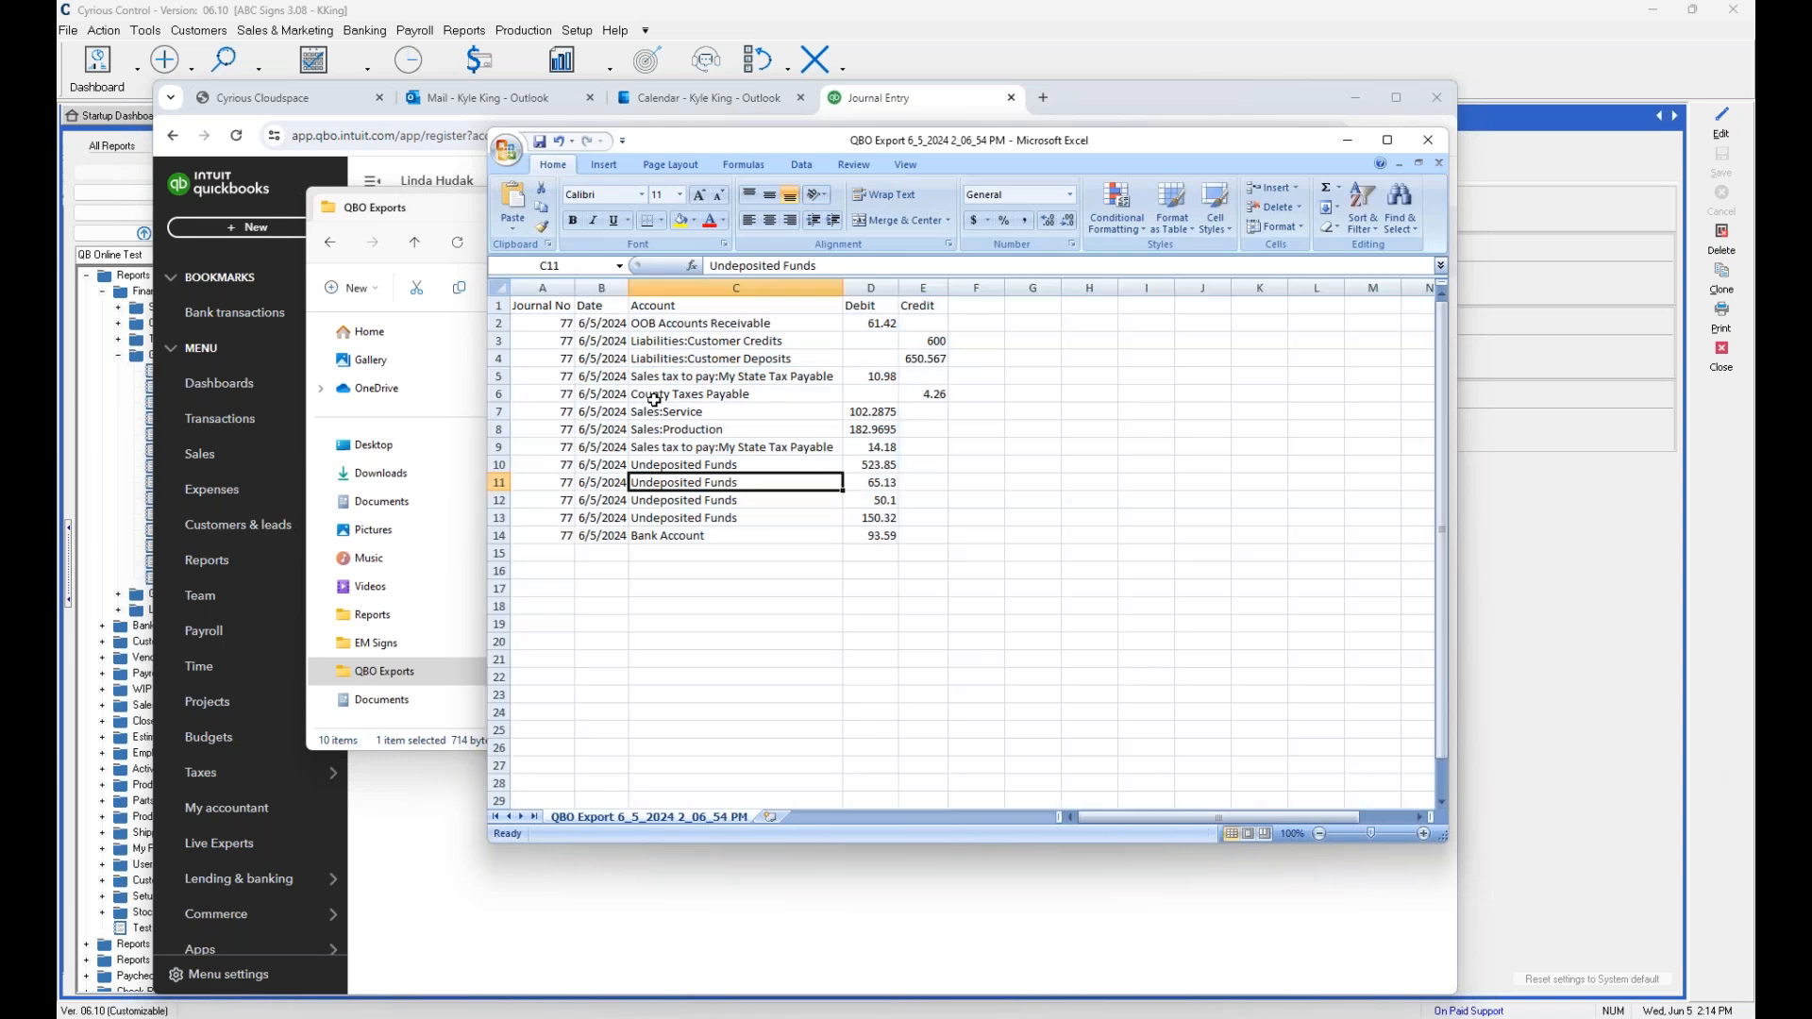
click(735, 390)
click(687, 325)
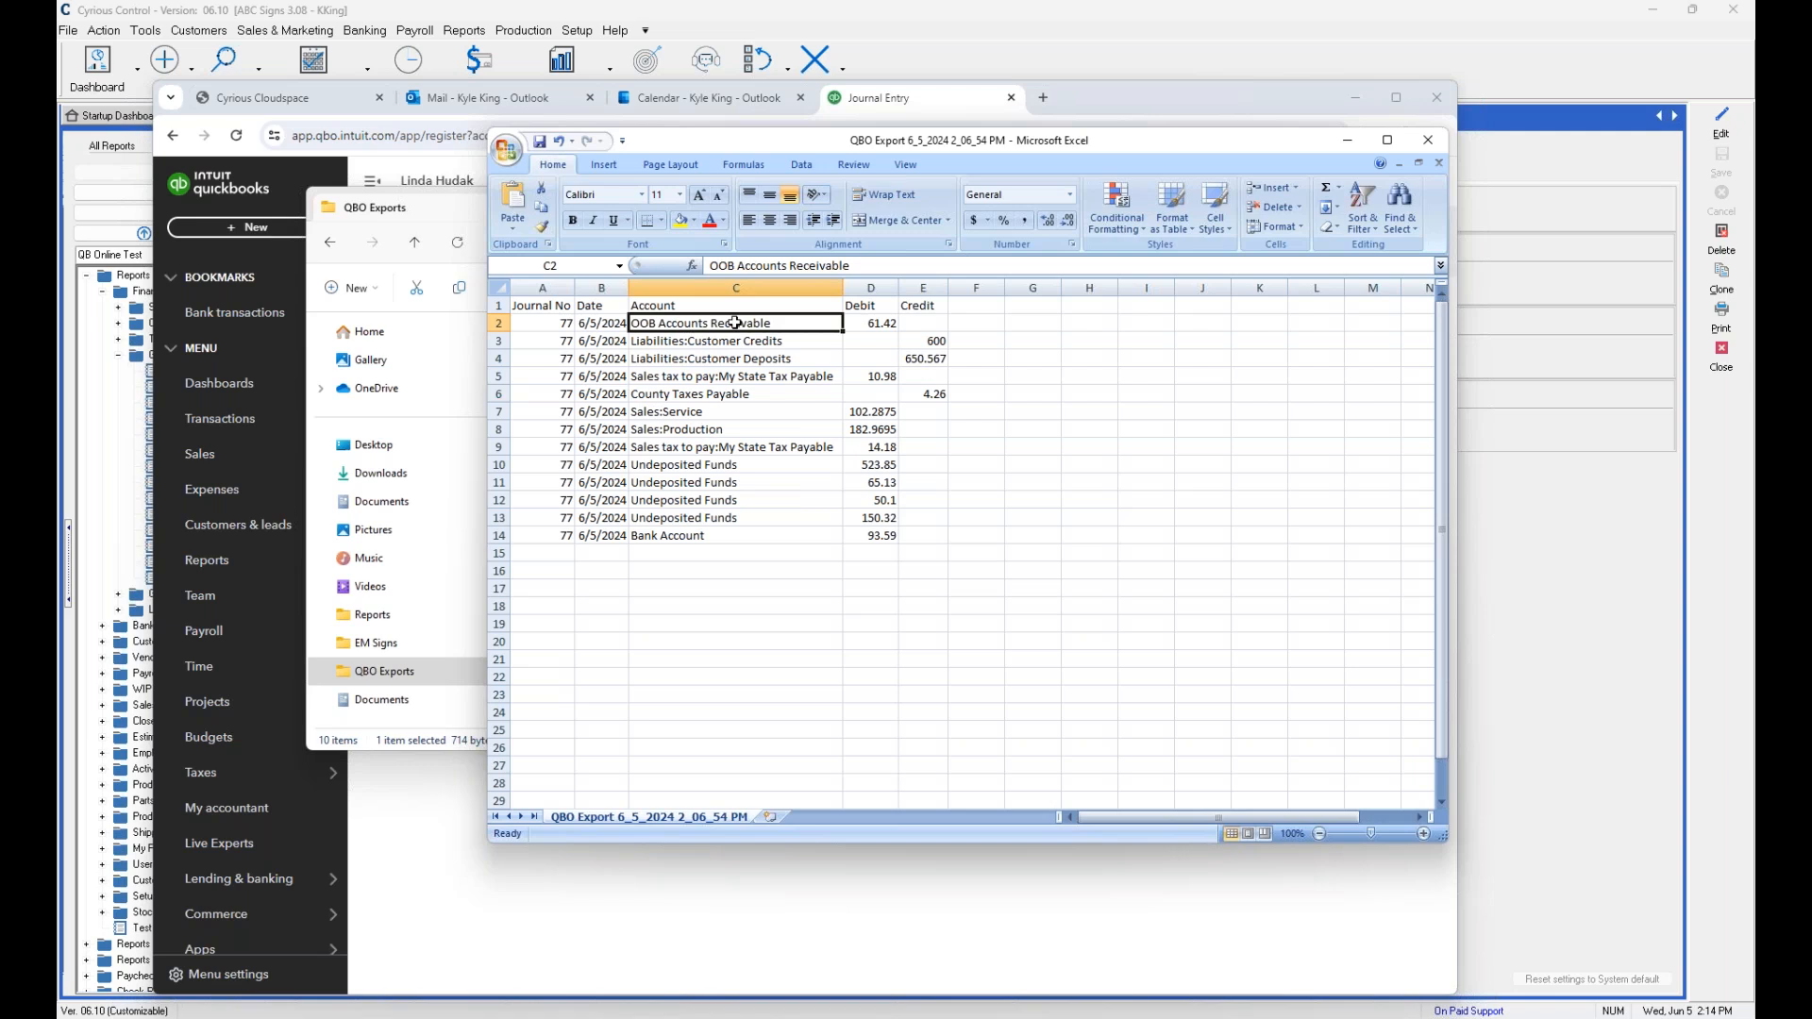
Switch to QuickBooks Online and go back from the Bank Account register to the chart of accounts.
click(1593, 629)
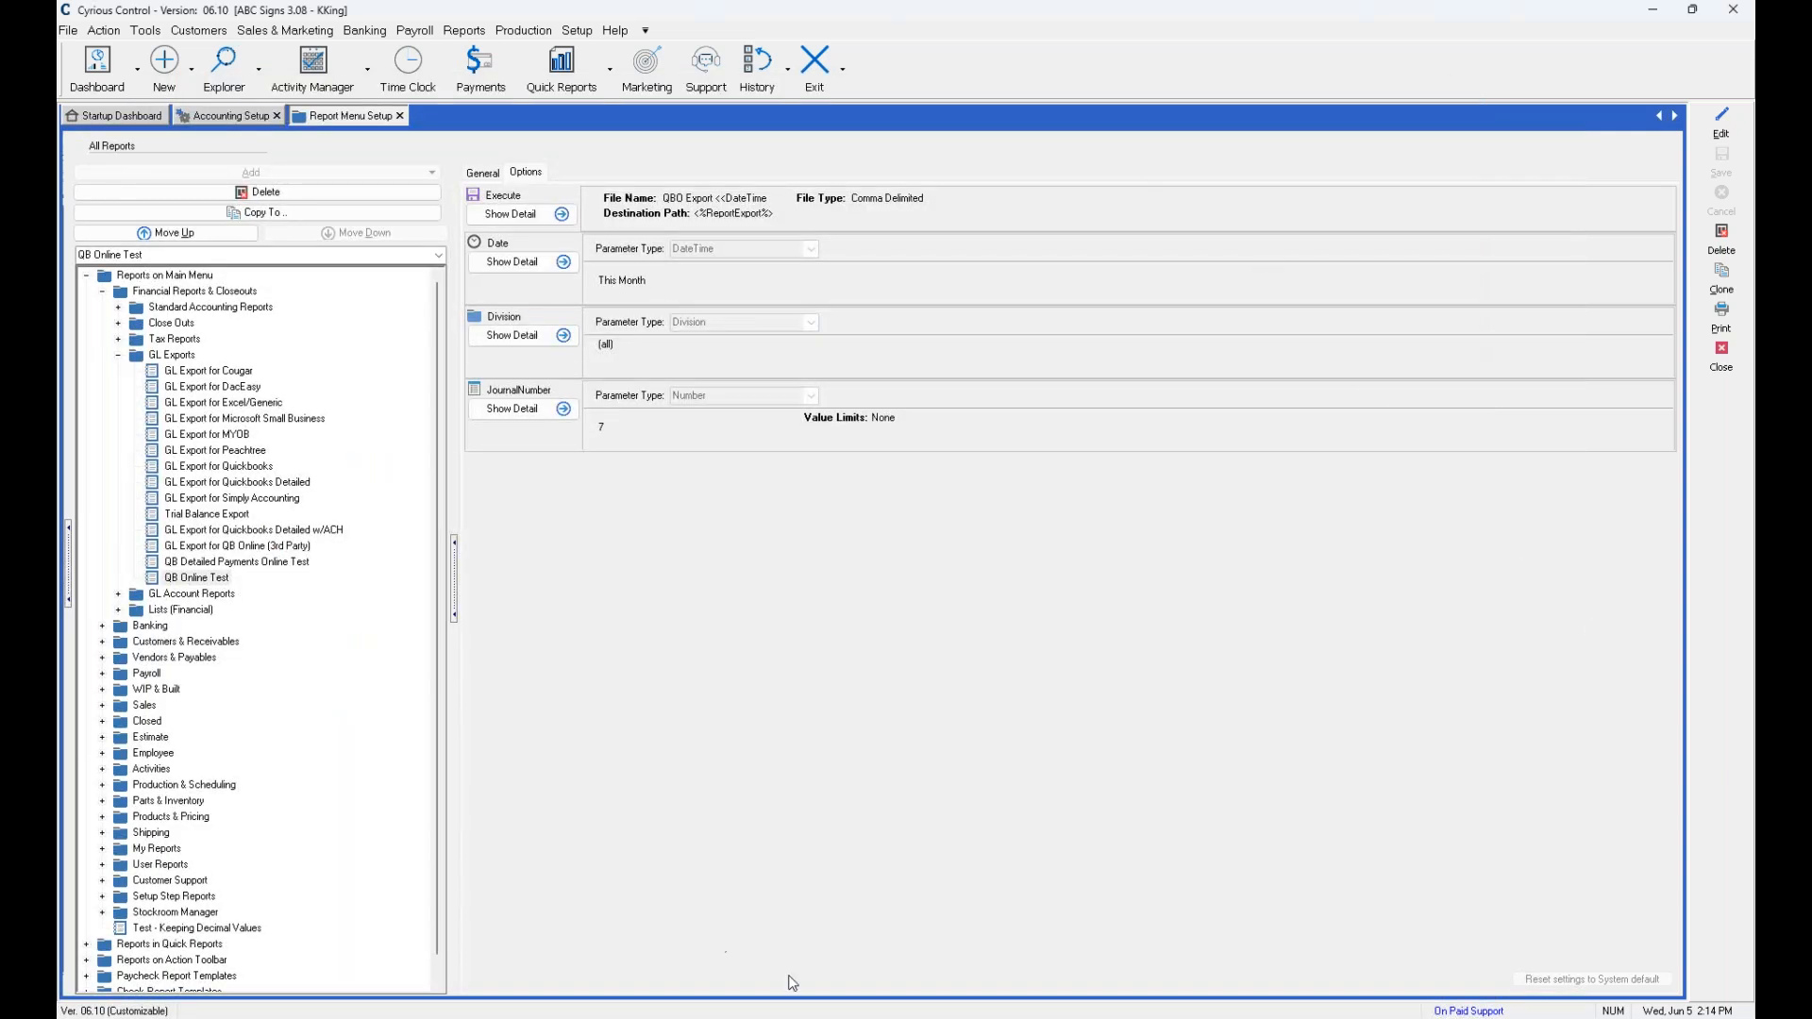
mouse_move(1174, 1018)
click(1123, 953)
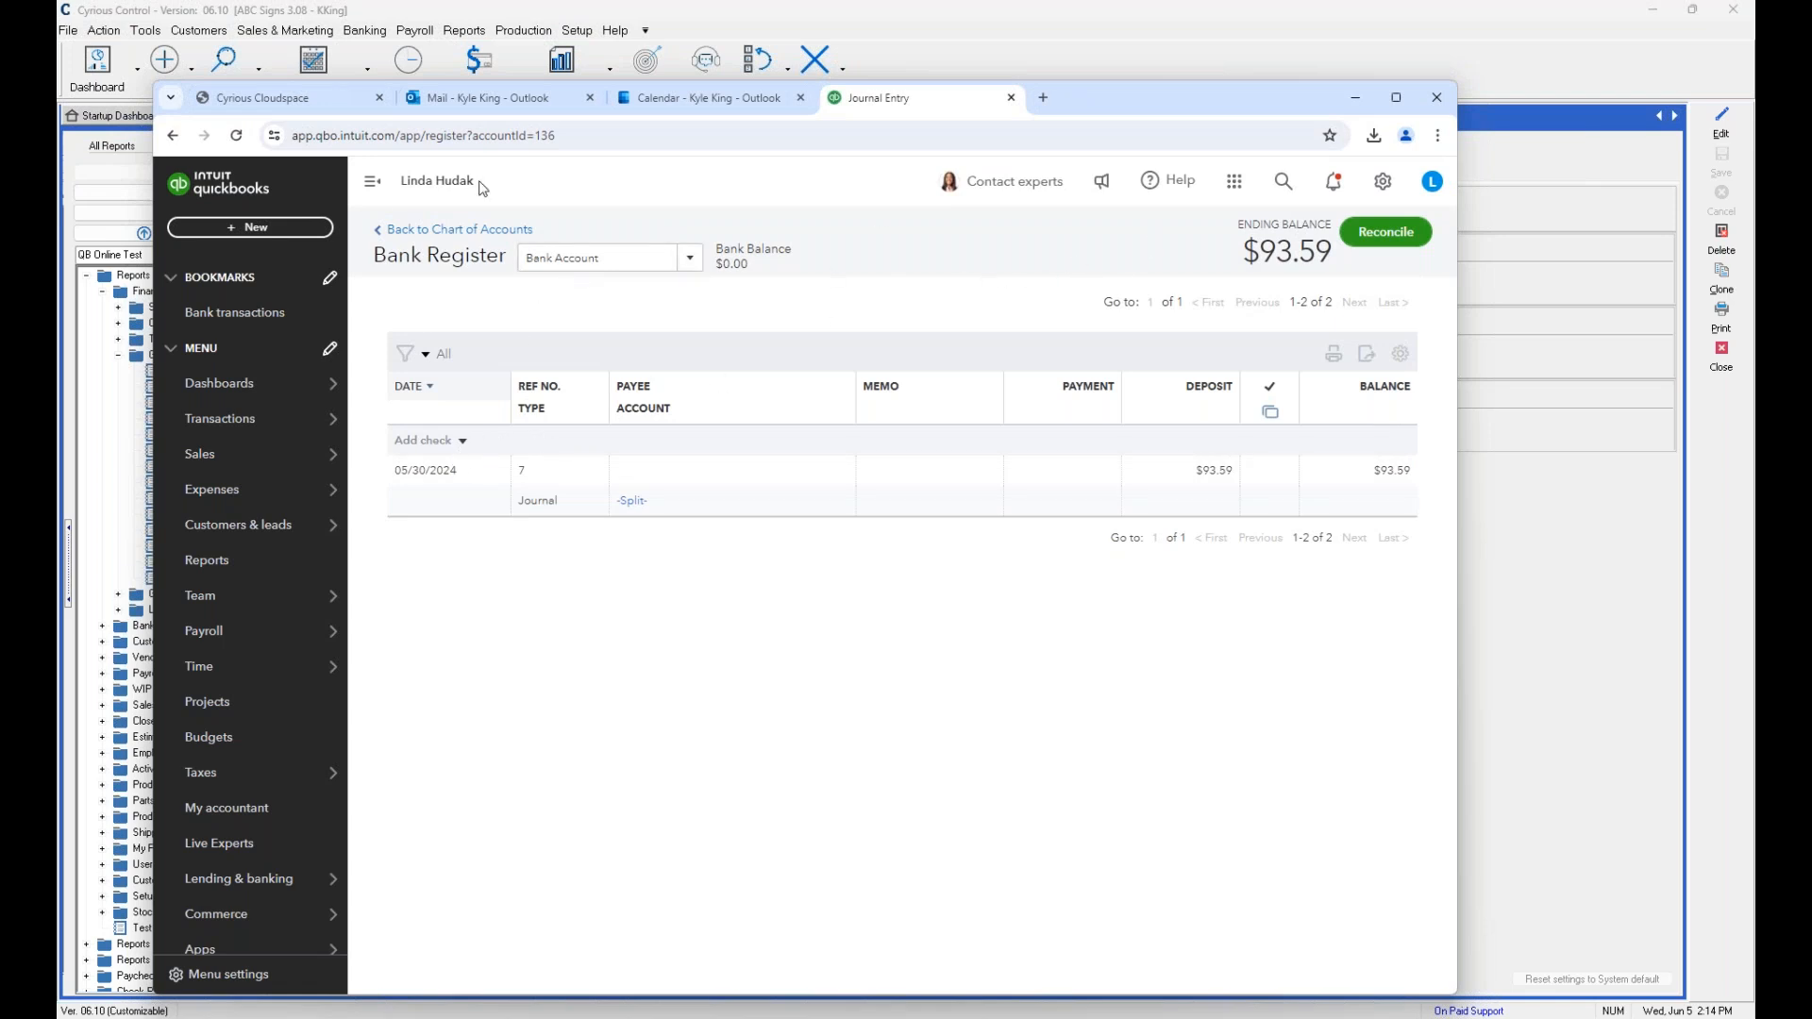
click(440, 232)
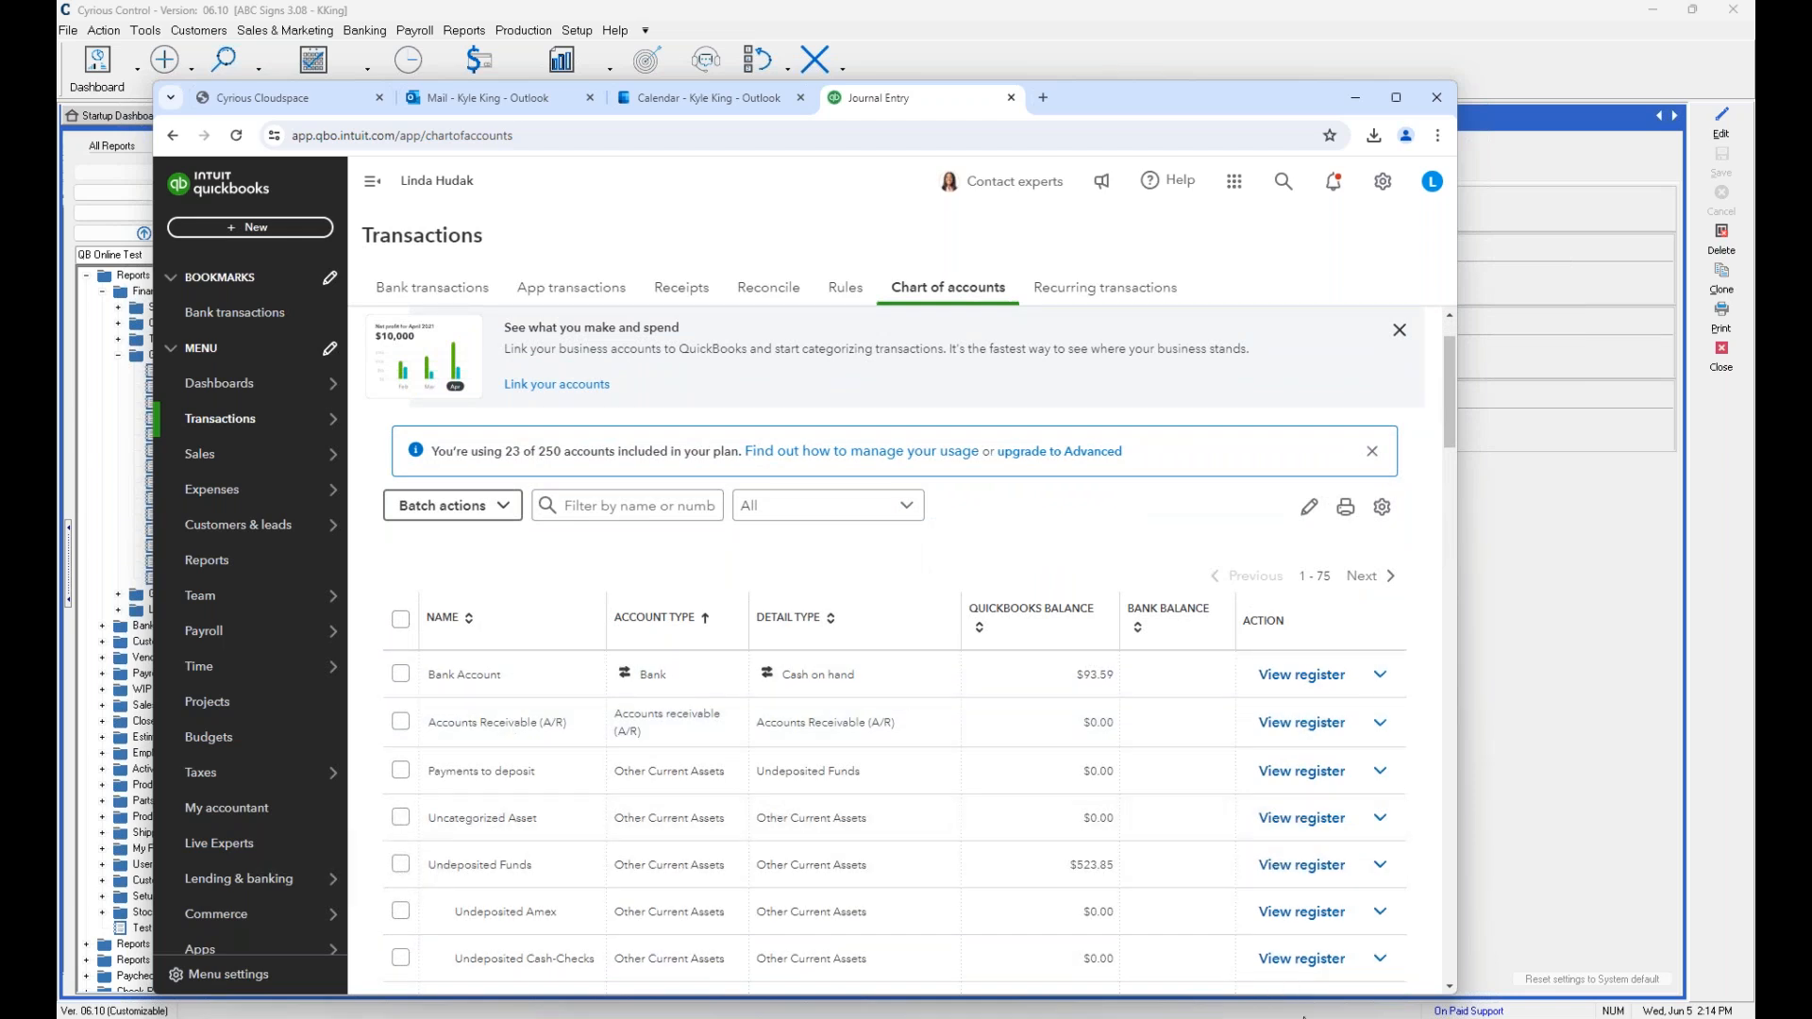
Switch to Excel and review the Customer Credits, Bank Account, OOB Accounts Receivable and Undeposited Funds lines of the export.
click(1256, 1017)
click(714, 341)
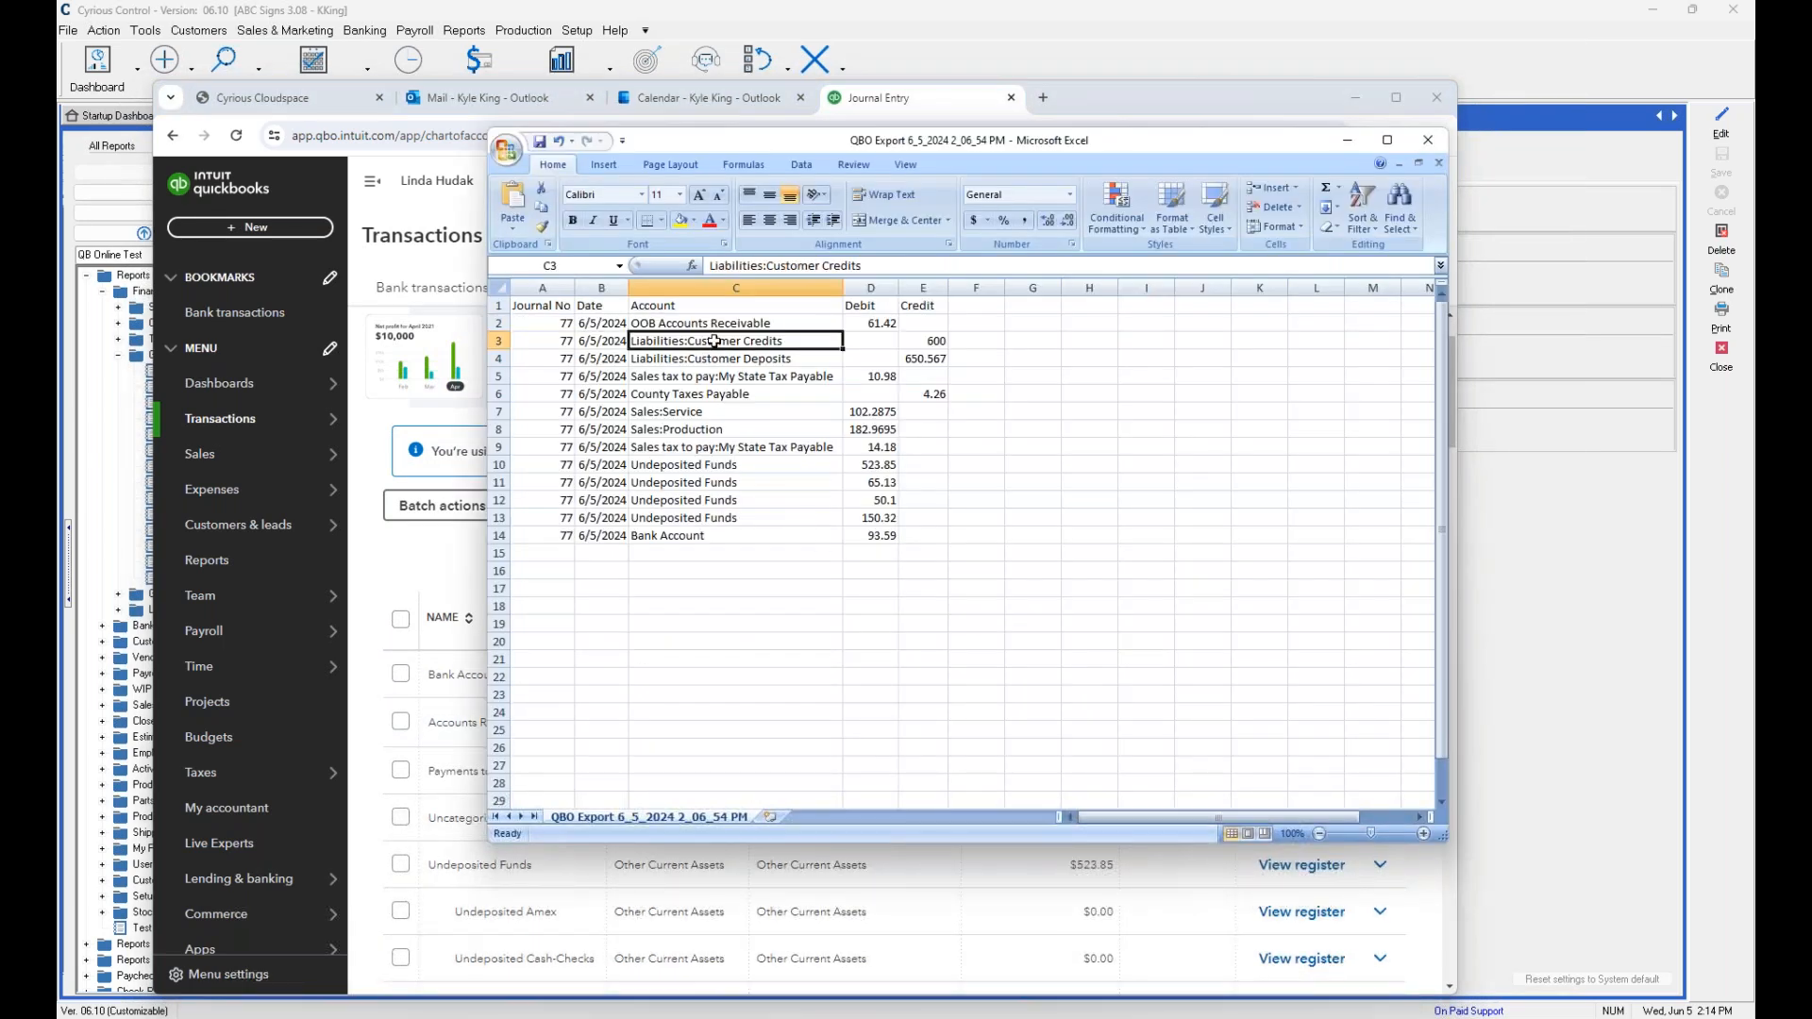
click(705, 534)
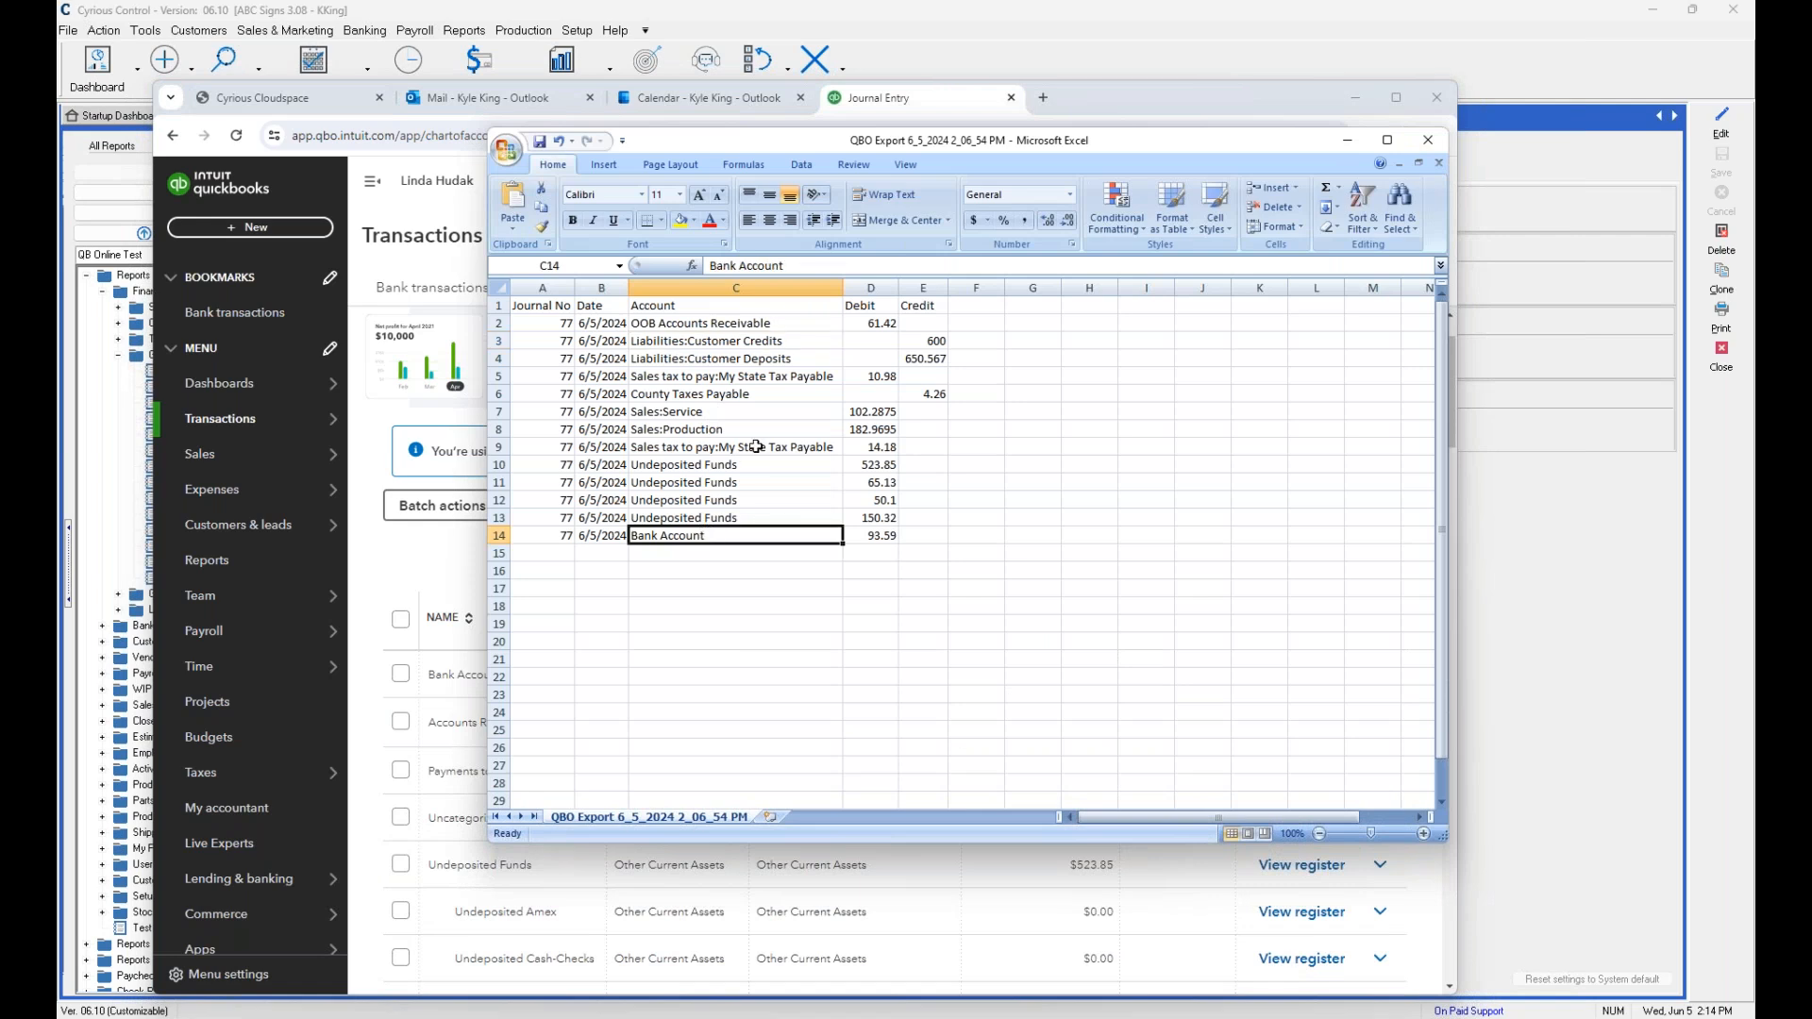
click(703, 327)
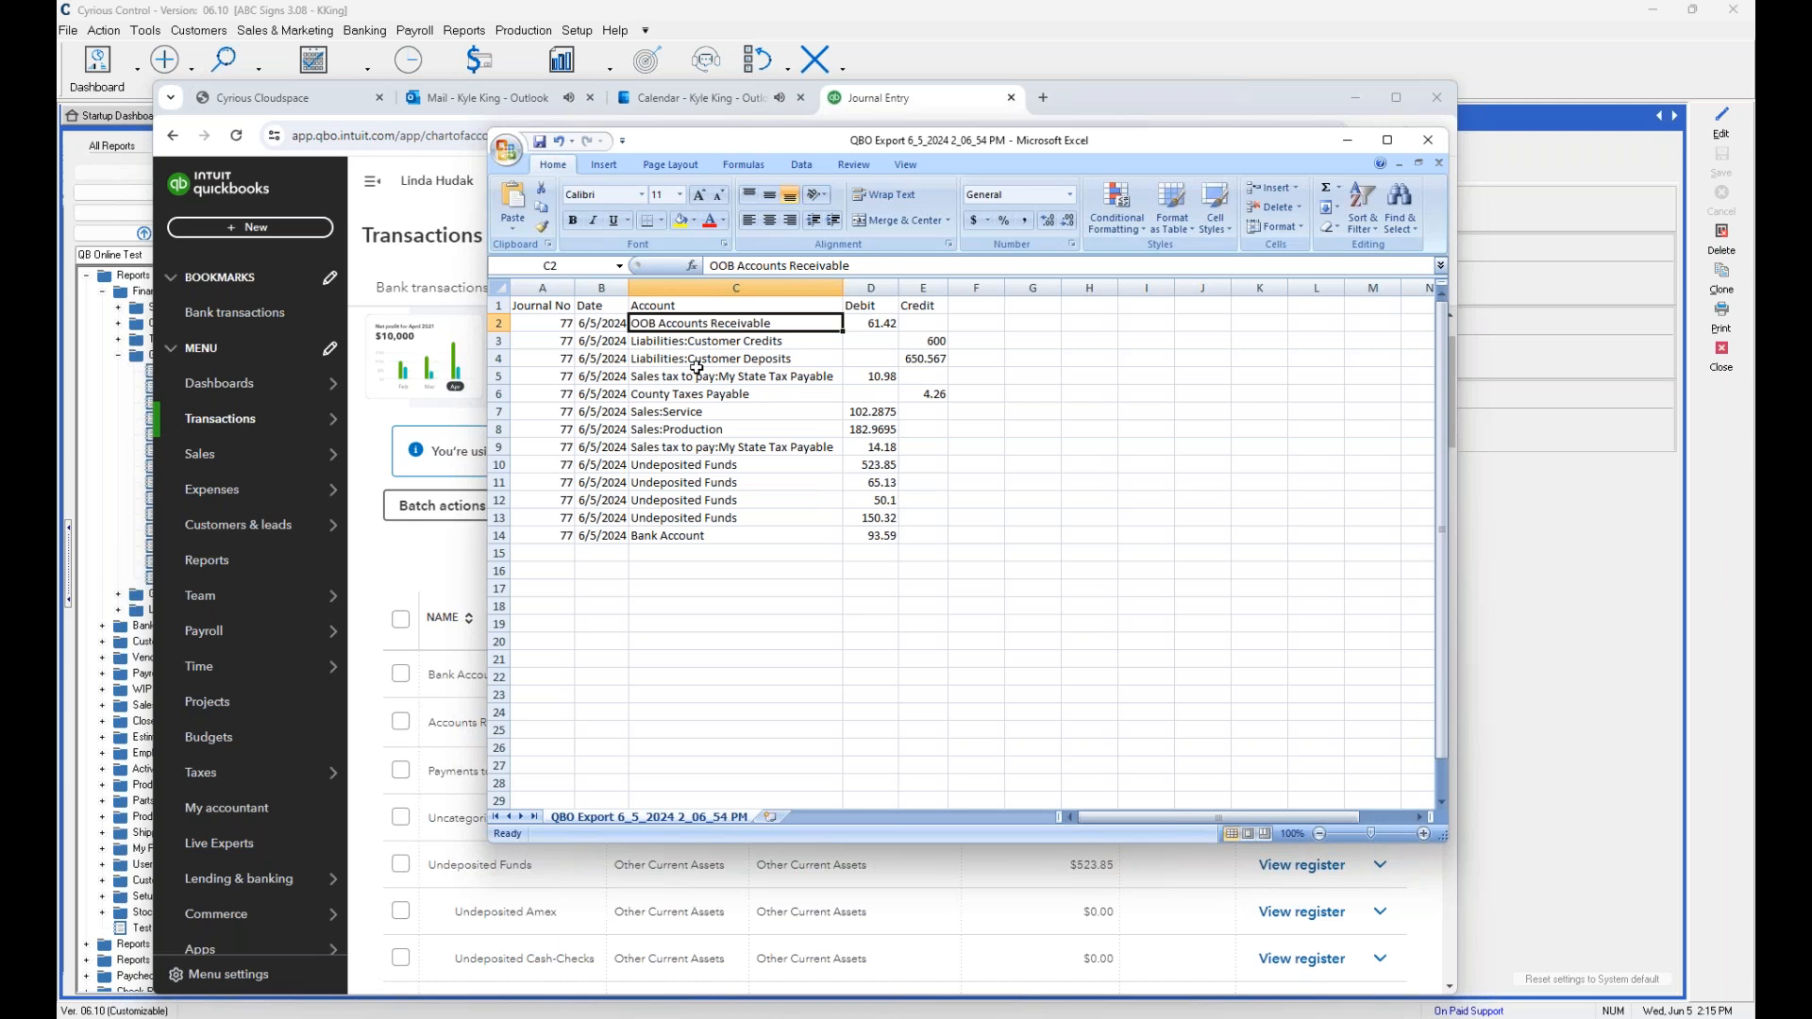
click(872, 521)
drag(872, 521, 543, 468)
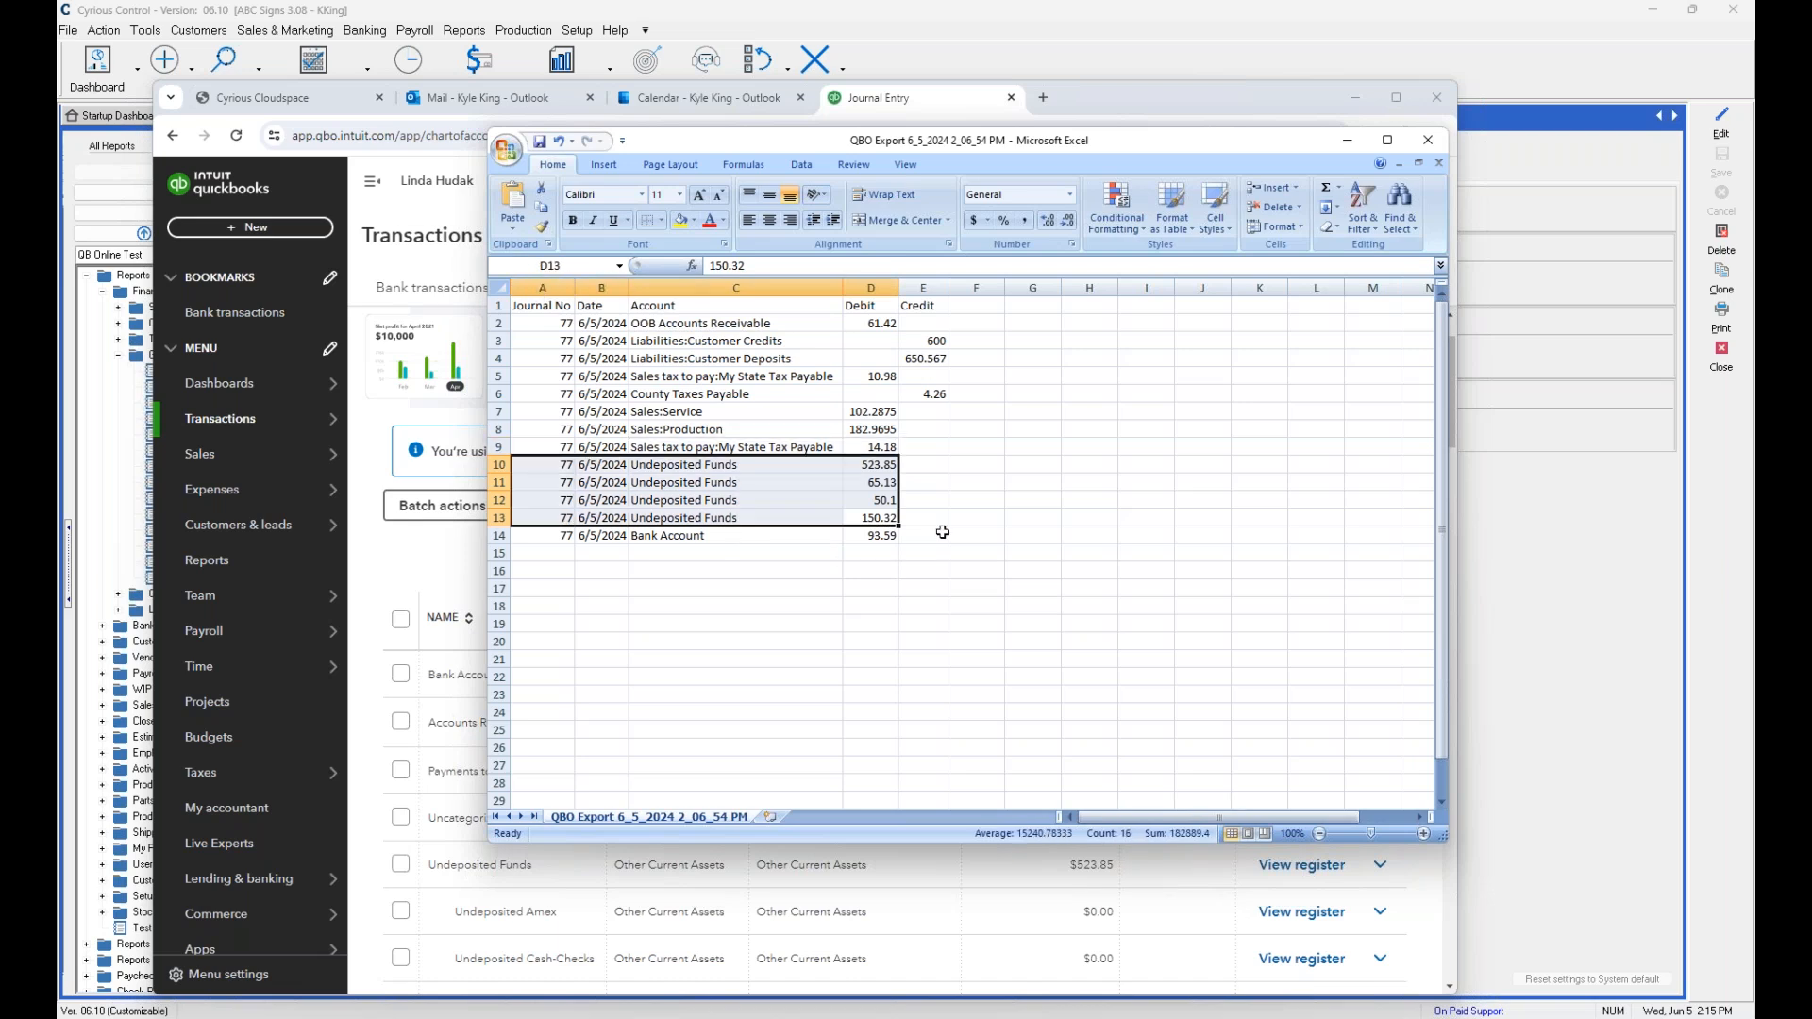